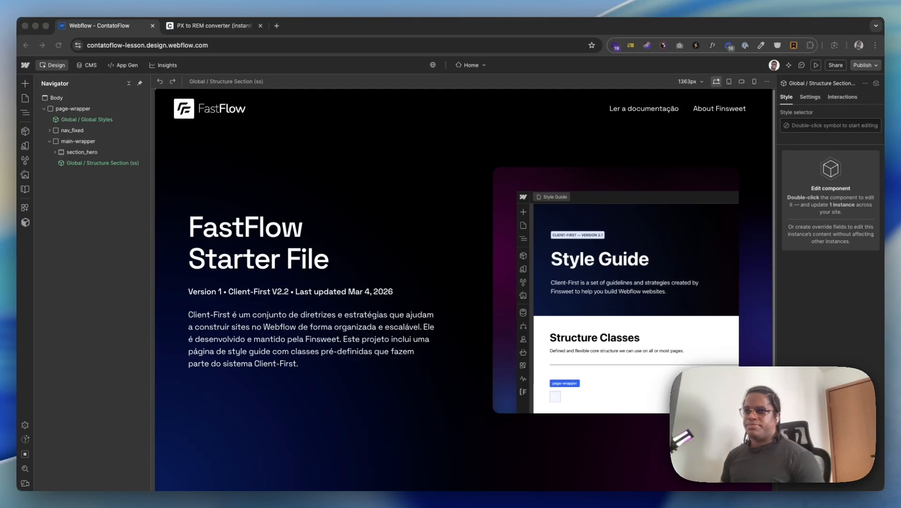
Switch to Figma and examine the logo and the hero section of the home_desktop frame
key(super+Tab)
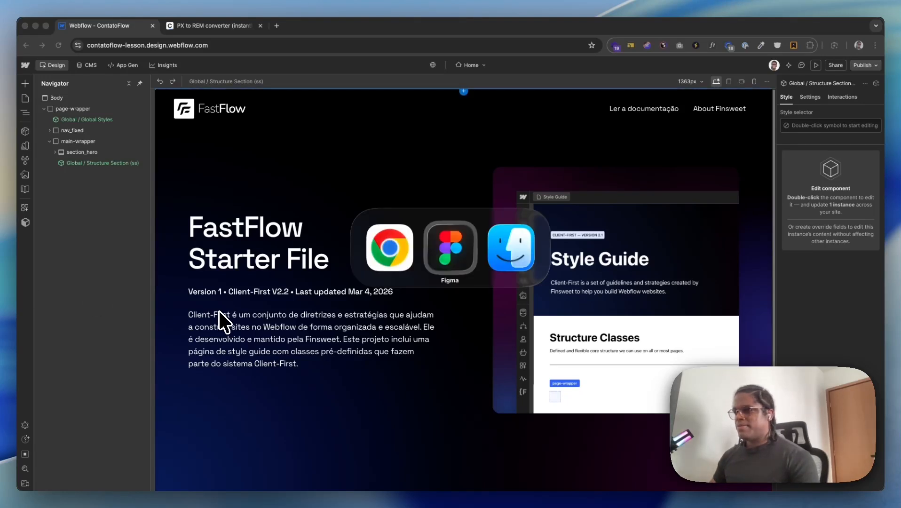
scroll(399, 310, down, 3)
scroll(396, 298, up, 10)
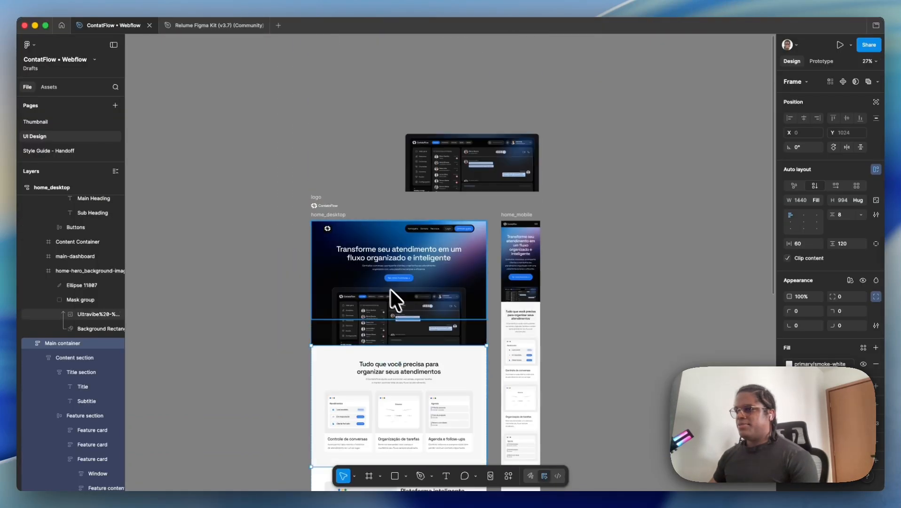
scroll(390, 289, up, 5)
scroll(397, 301, up, 3)
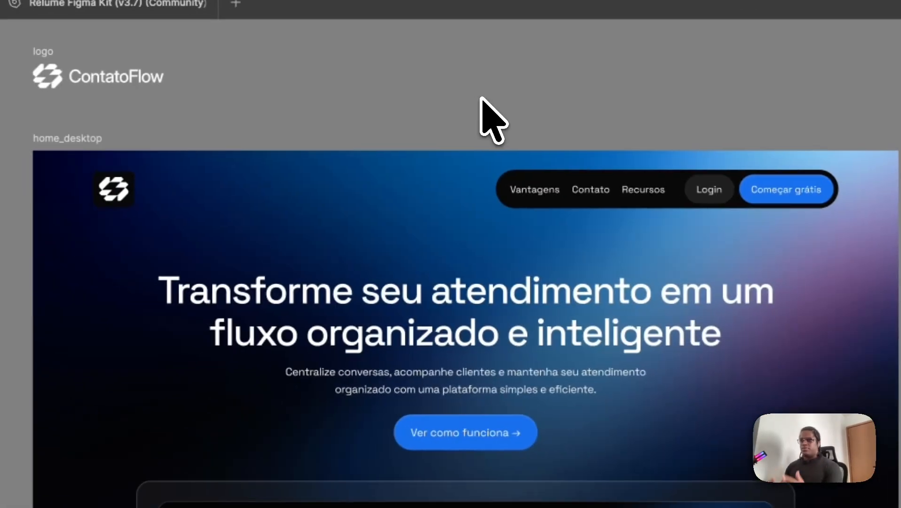
scroll(483, 127, down, 5)
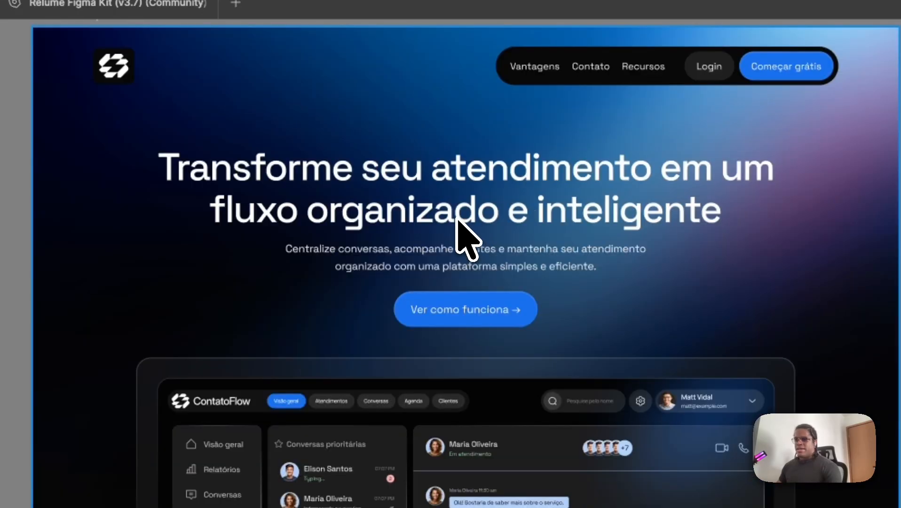
scroll(437, 278, down, 5)
scroll(429, 299, down, 3)
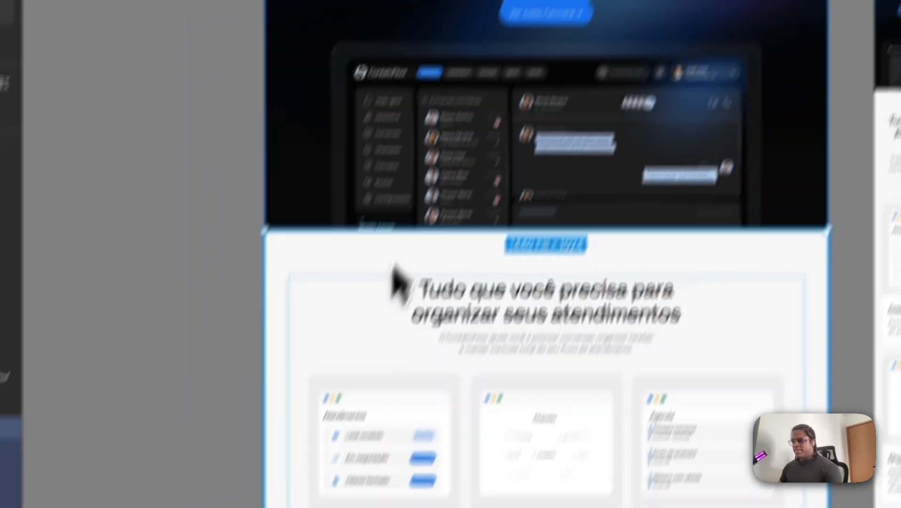
Examine the home_desktop sections below the hero, from the feature cards through the call-to-action to the footer
click(395, 268)
scroll(418, 217, down, 8)
scroll(428, 198, down, 5)
click(428, 198)
scroll(429, 197, down, 5)
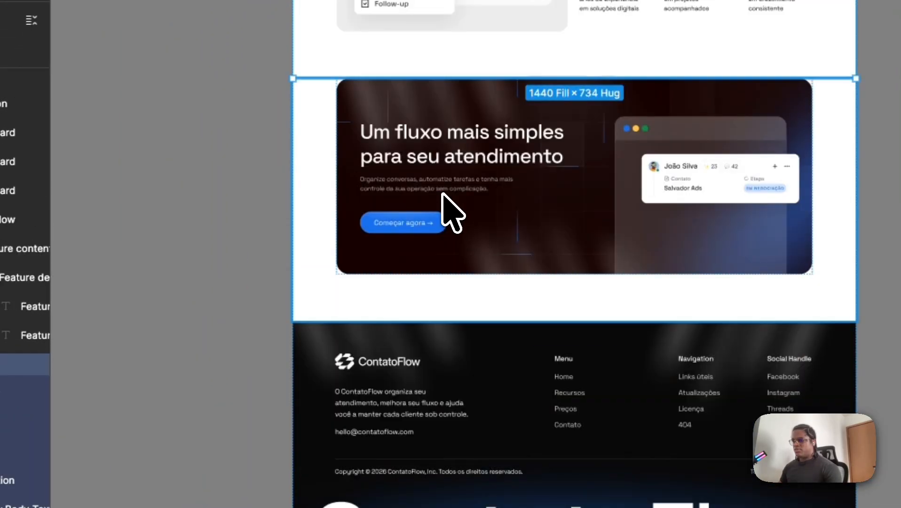
click(430, 202)
click(433, 369)
Return to the upper part of home_desktop and compare the features section with the hero's Main Container
scroll(504, 281, up, 10)
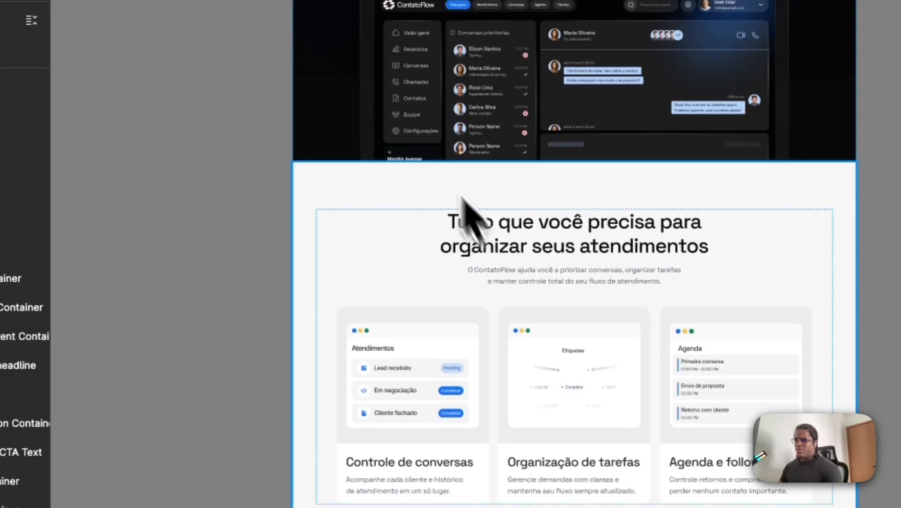
click(414, 120)
scroll(455, 202, down, 2)
click(451, 212)
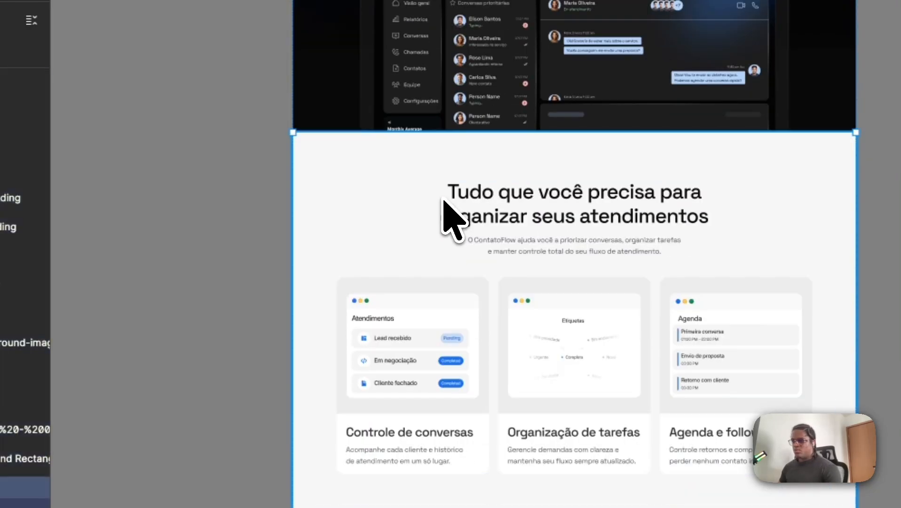
scroll(457, 207, down, 2)
scroll(423, 203, up, 5)
click(402, 201)
scroll(470, 212, down, 1)
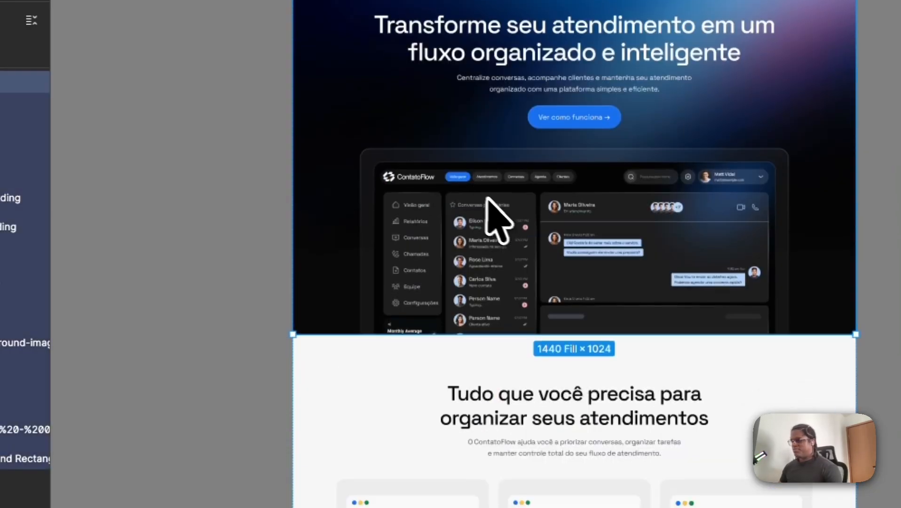
scroll(498, 203, up, 3)
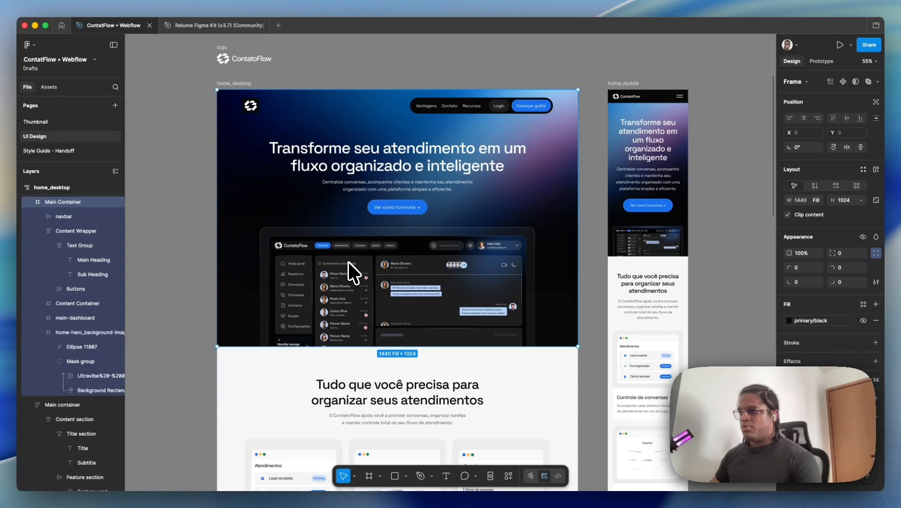
Switch to Webflow in Chrome and review the site's pages and the Home page's page-wrapper, Global Styles and main-wrapper elements
key(super+Tab)
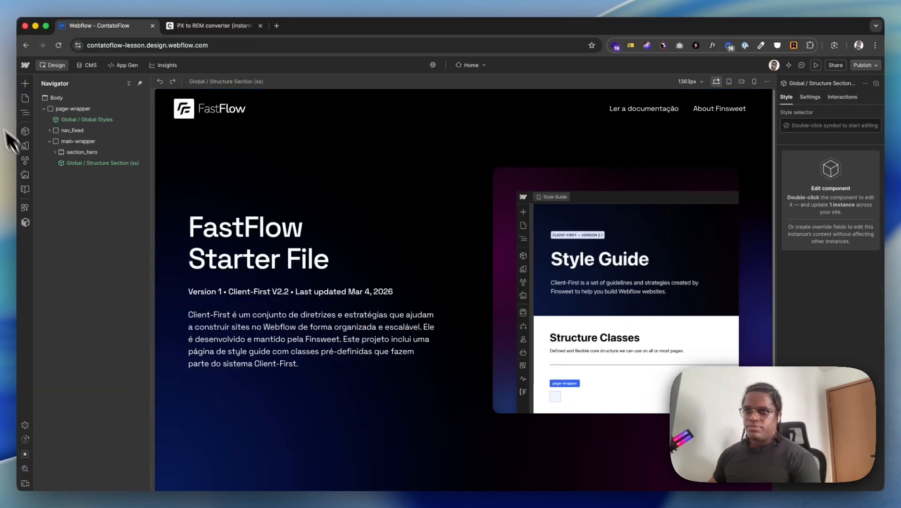
click(25, 99)
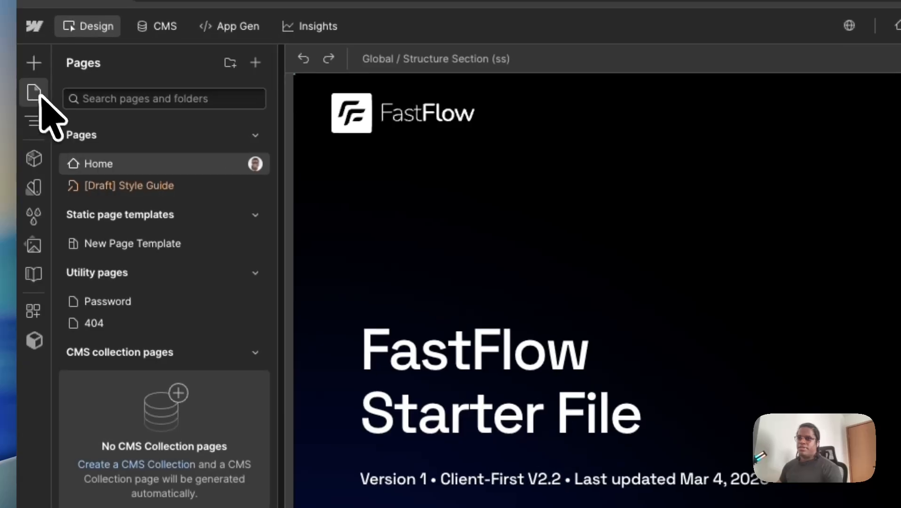
click(34, 92)
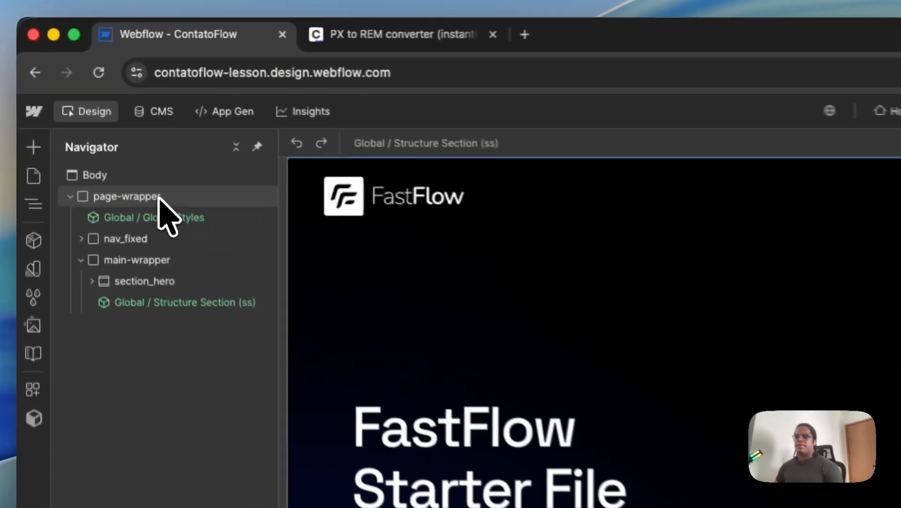
click(89, 109)
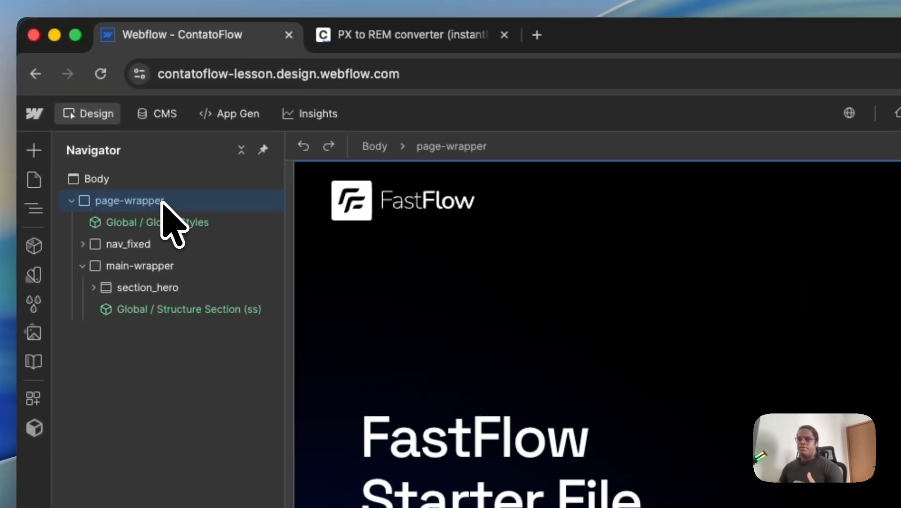
click(192, 223)
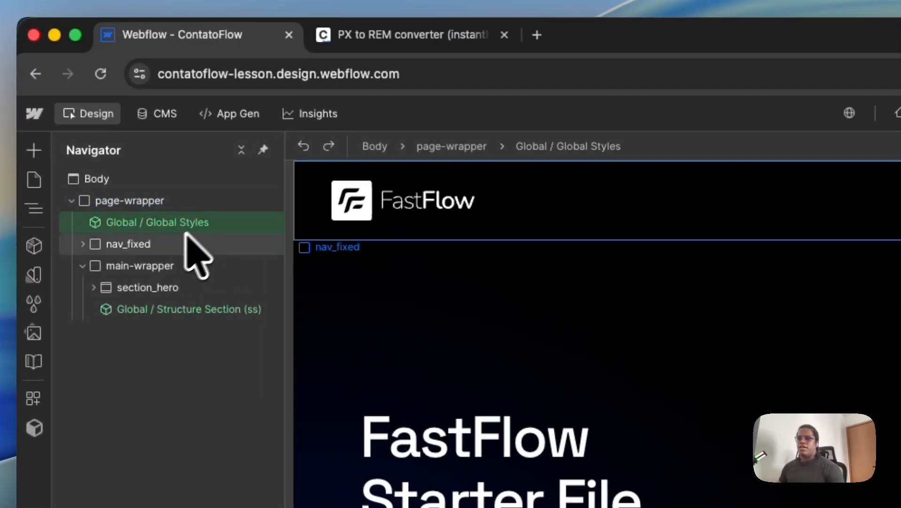
click(160, 259)
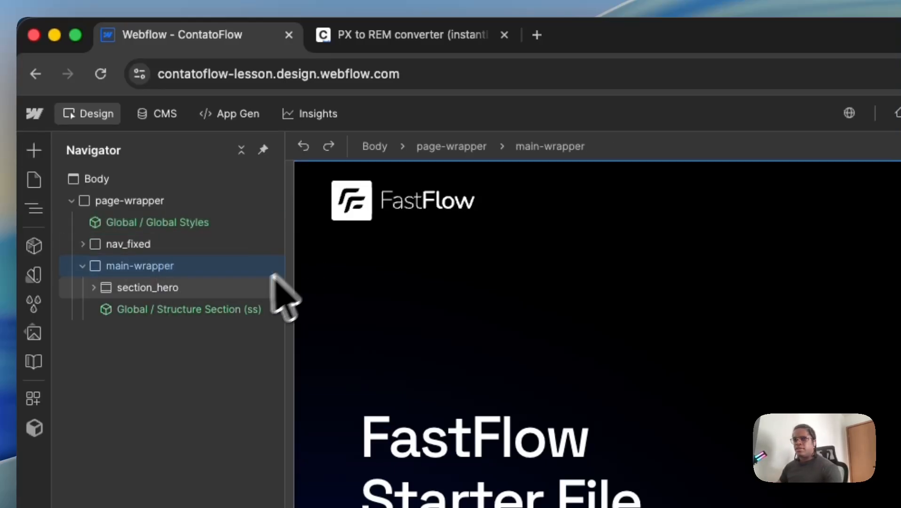
Delete the nav_fixed element and the section_hero section from the Home page
click(178, 246)
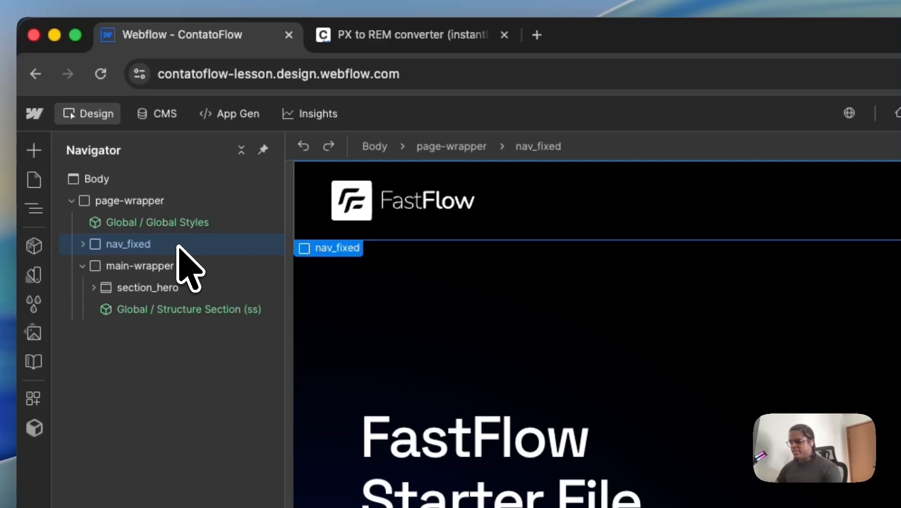
key(Delete)
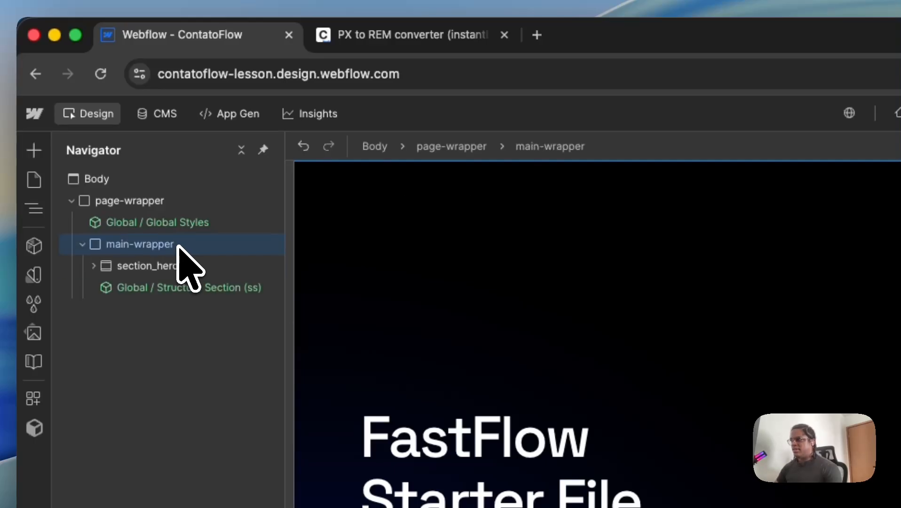
click(194, 267)
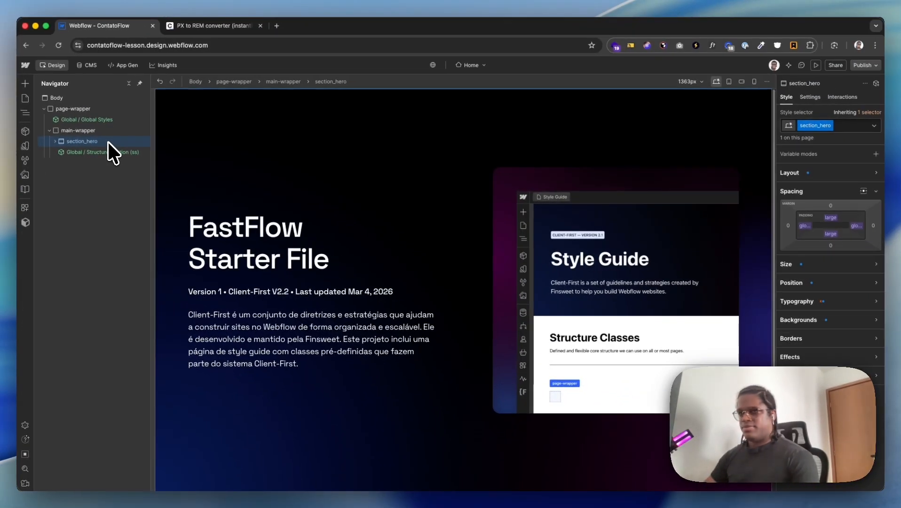
key(Delete)
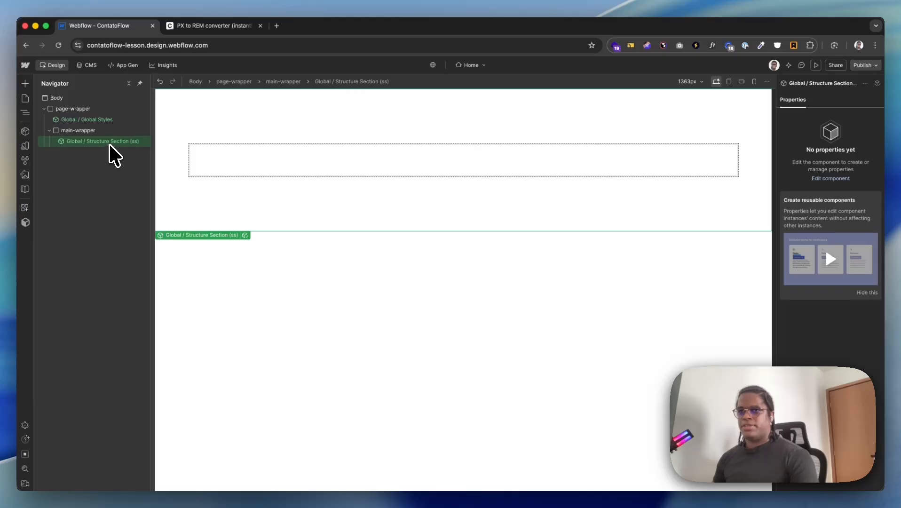
Unlink the Global / Structure Section (ss) instance in main-wrapper and expand its nested elements down to the innermost Div Block
key(super+shift+a)
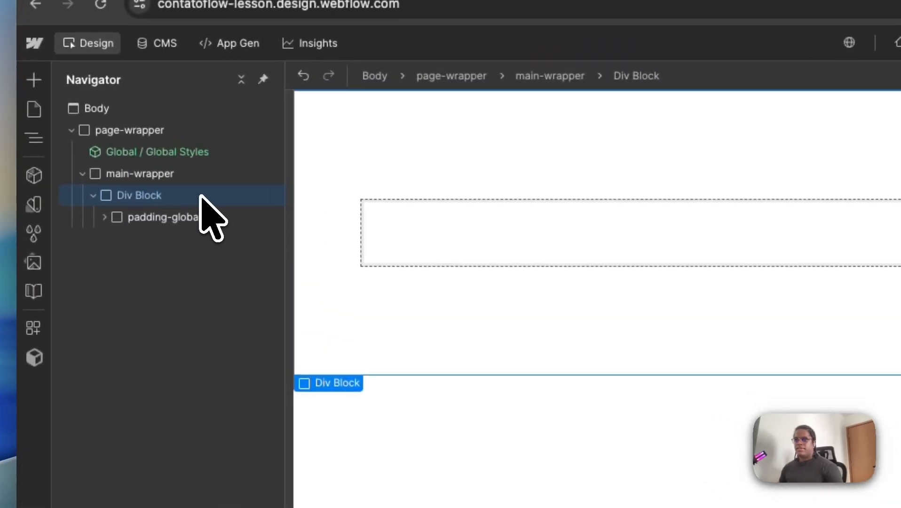
click(93, 195)
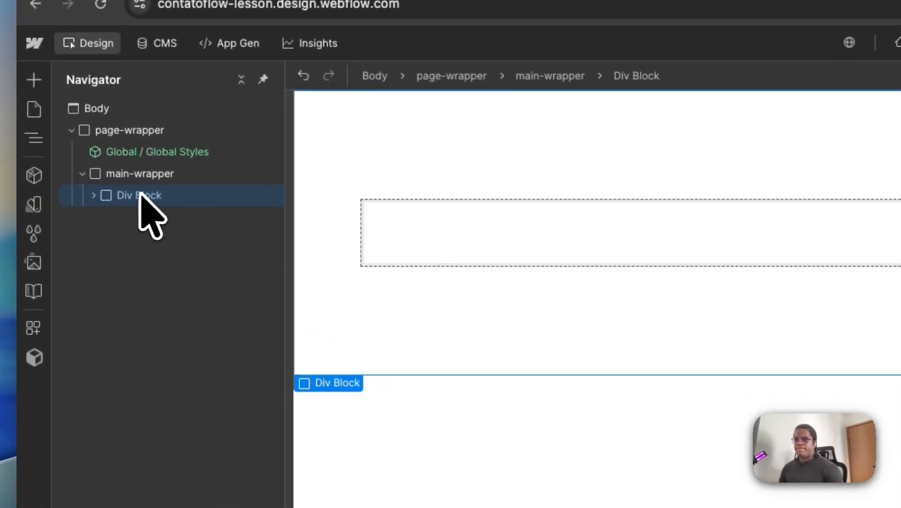
click(93, 195)
click(104, 217)
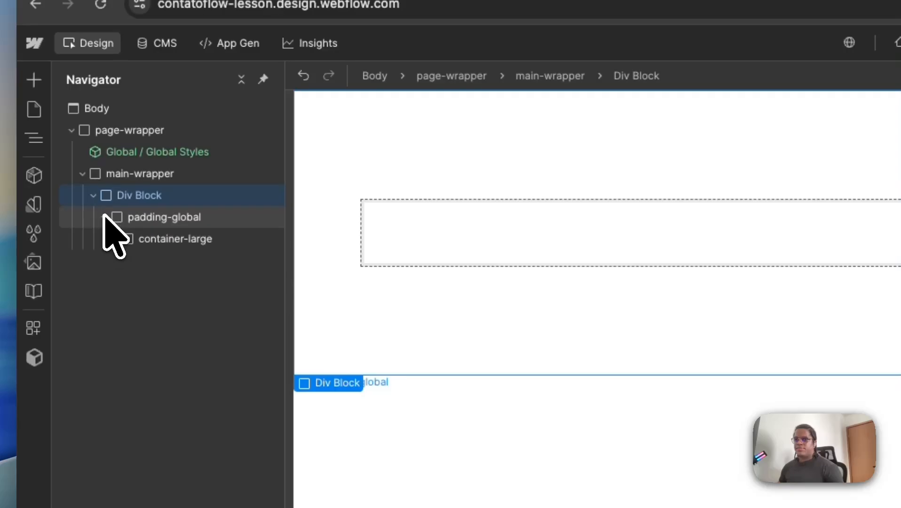
click(115, 238)
click(143, 261)
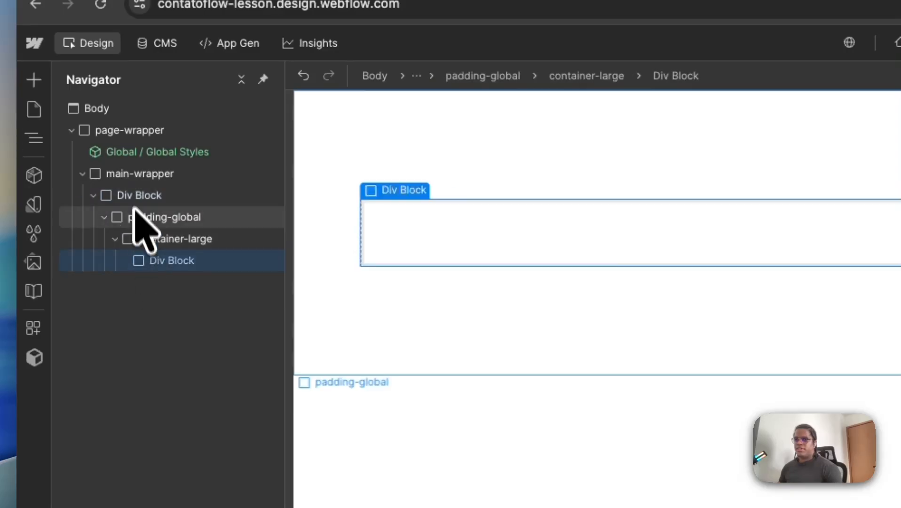
click(134, 196)
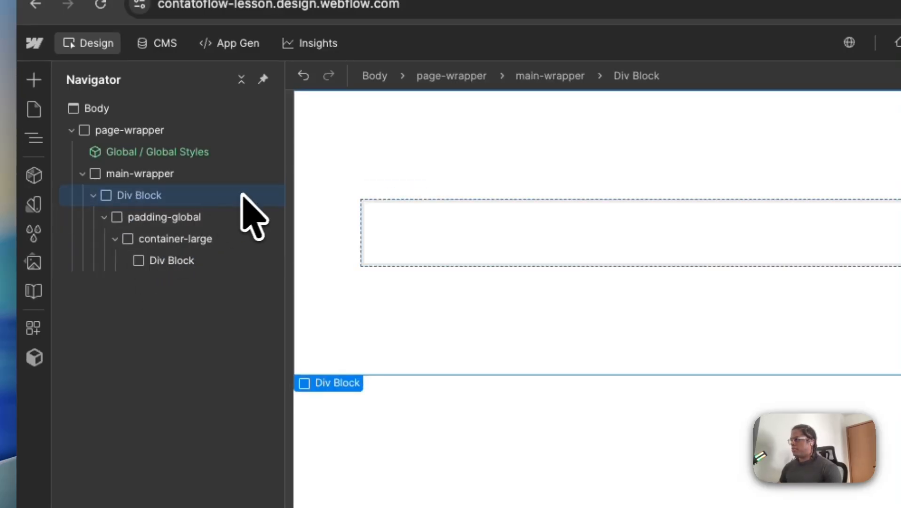
Remove the padding-section-large combo class from the padding-global element
click(199, 219)
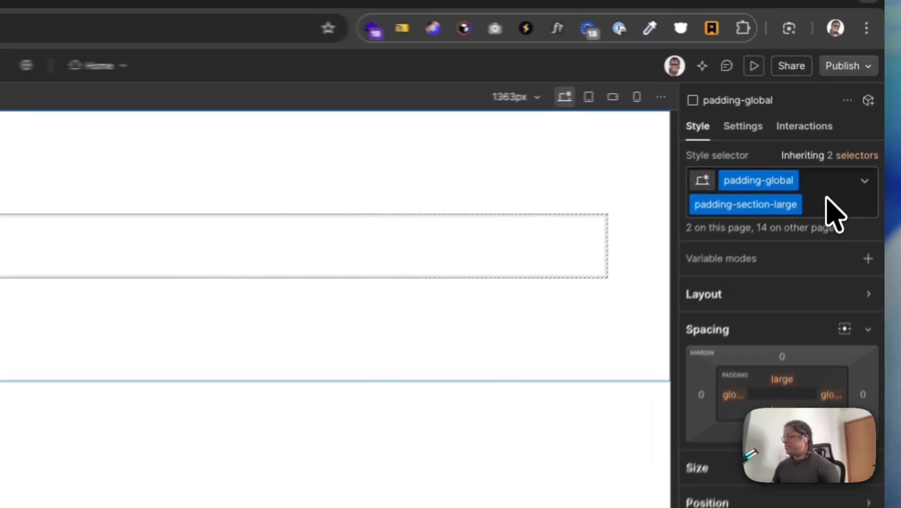
click(852, 134)
key(BackSpace)
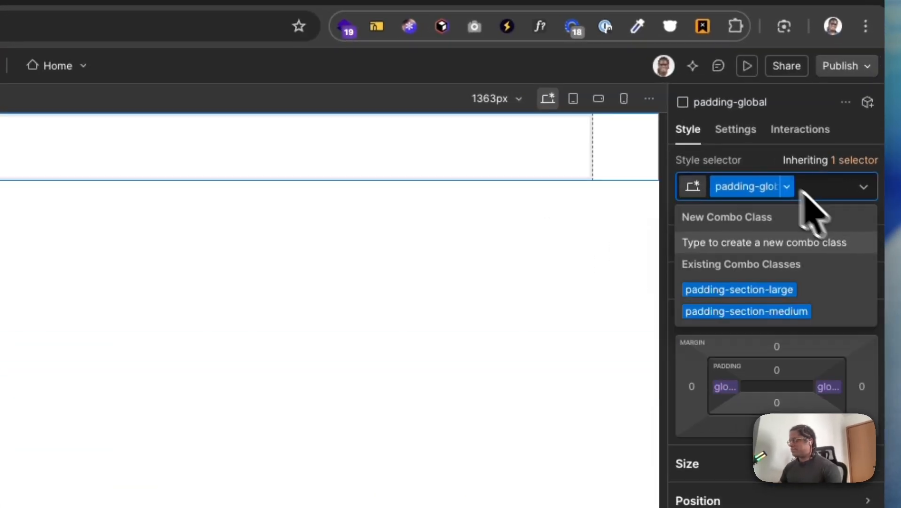
Reapply the padding-section-large combo class to the padding-global element and remove it again
click(751, 158)
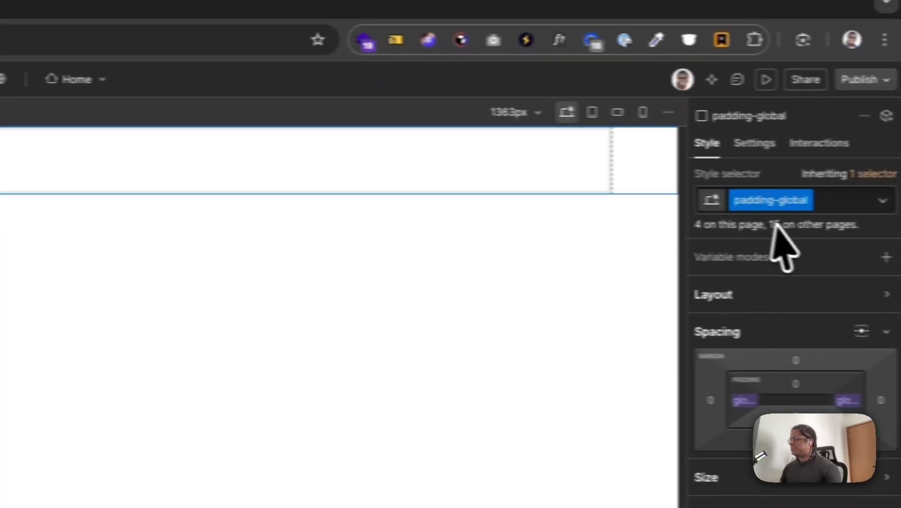
click(831, 201)
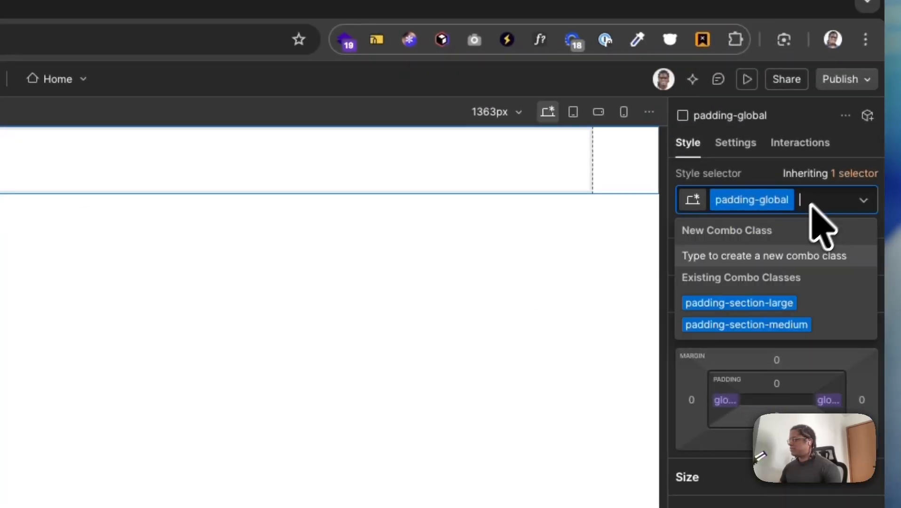
click(768, 303)
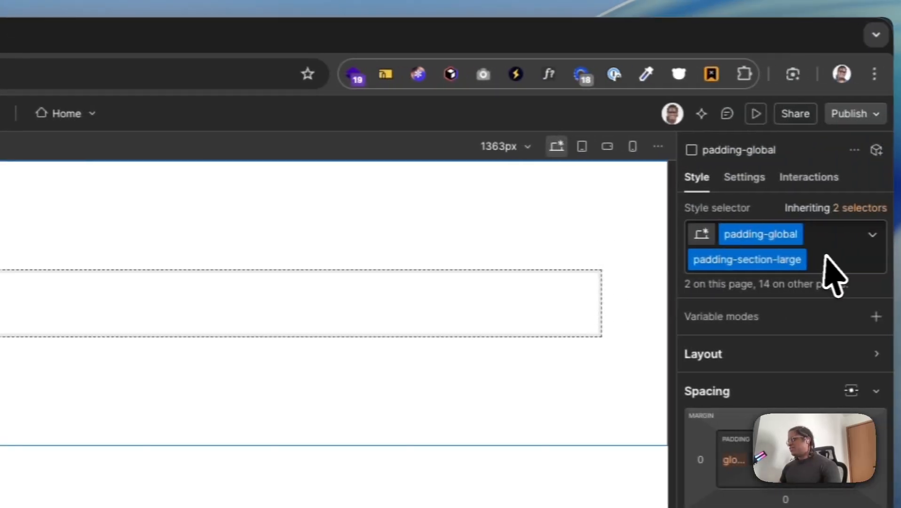
click(826, 258)
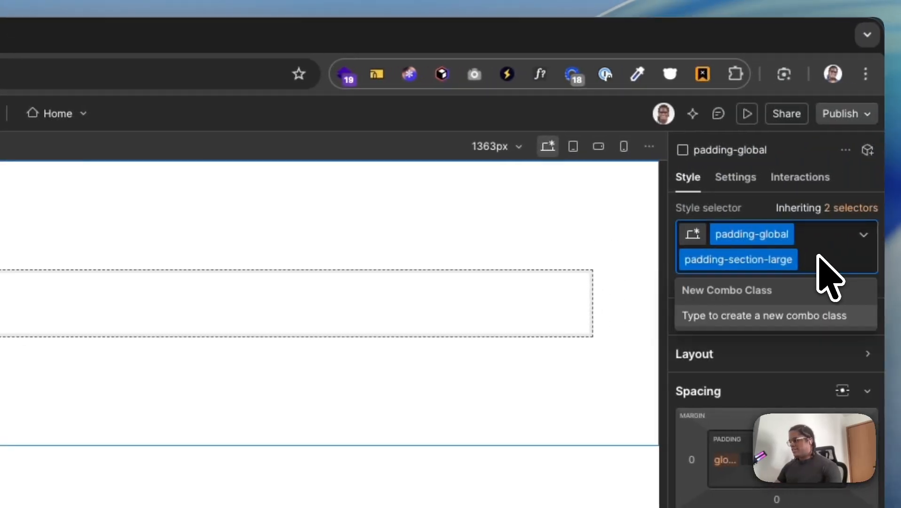
key(BackSpace)
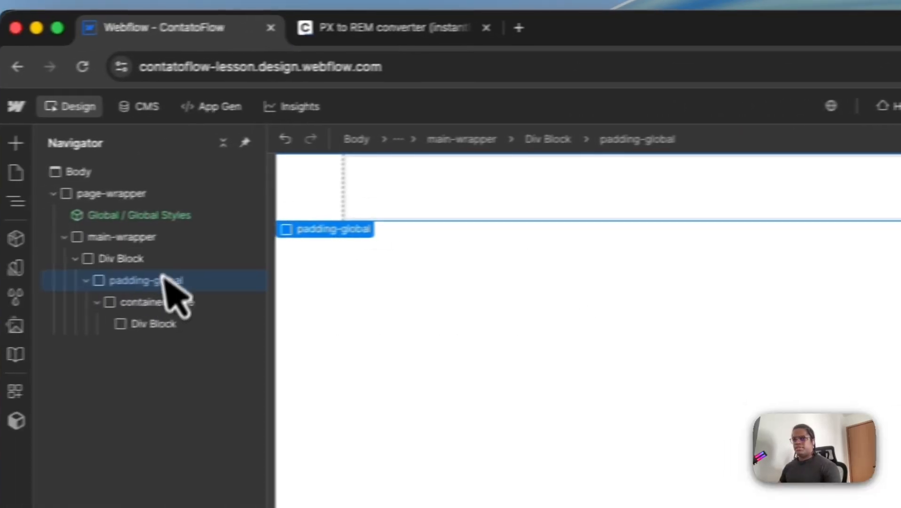
Try wrapping container-large in a Div Block inside padding-global, and undo the wrap
click(153, 303)
click(159, 286)
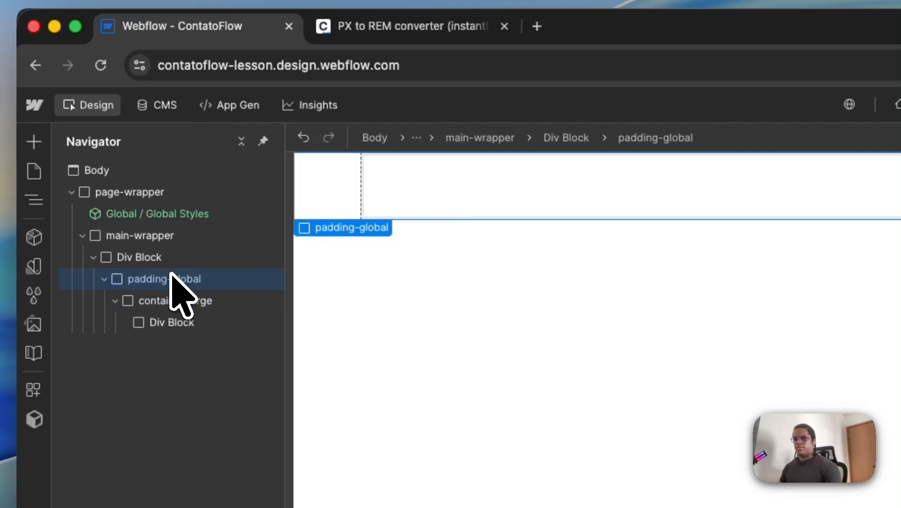
click(141, 305)
key(super+alt+g)
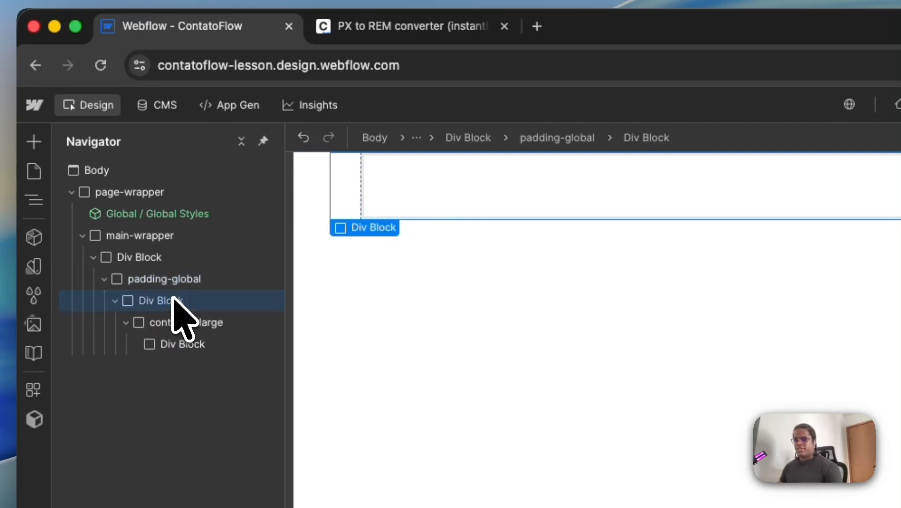
key(super+z)
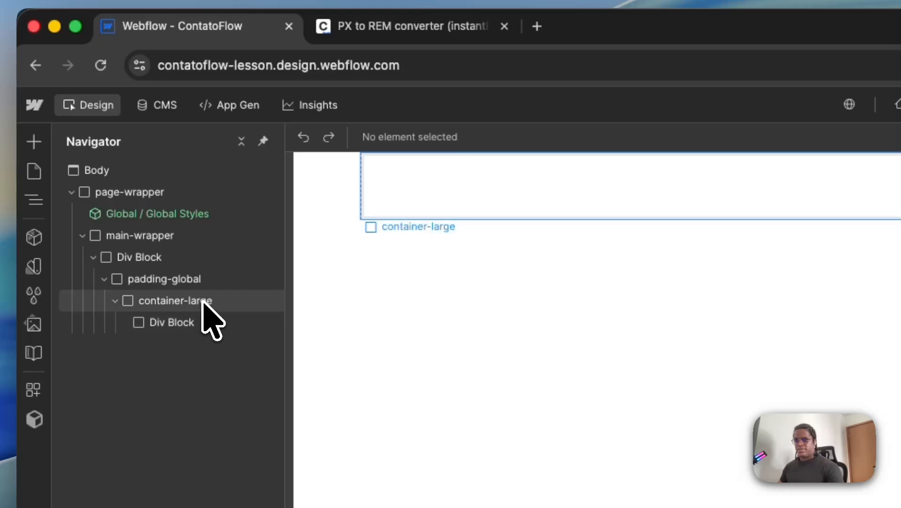
Try wrapping container-large in a Div Block with the padding-section-large class, and undo the wrap
click(202, 301)
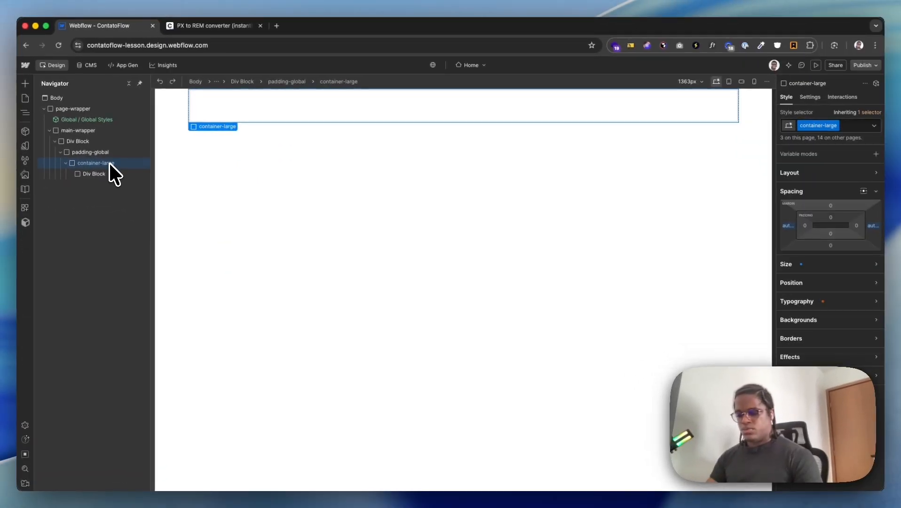
key(super+alt+g)
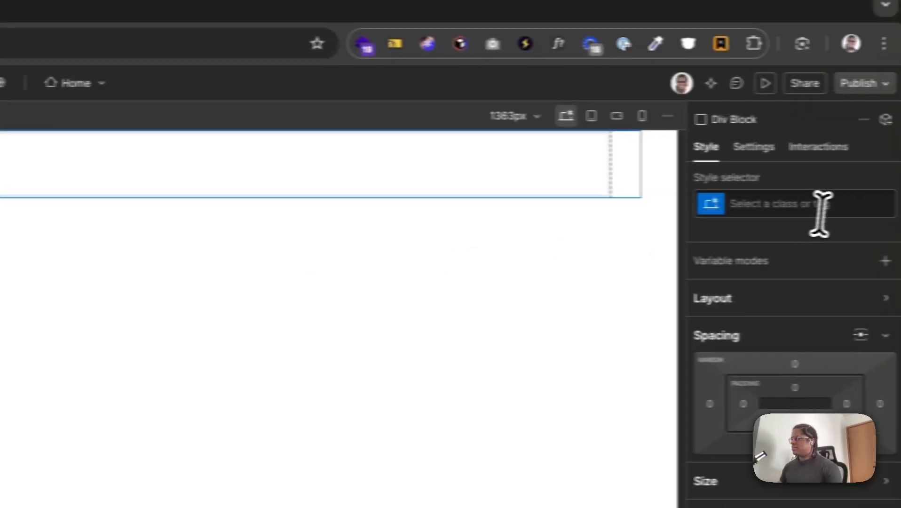
click(805, 207)
text(padding-sect)
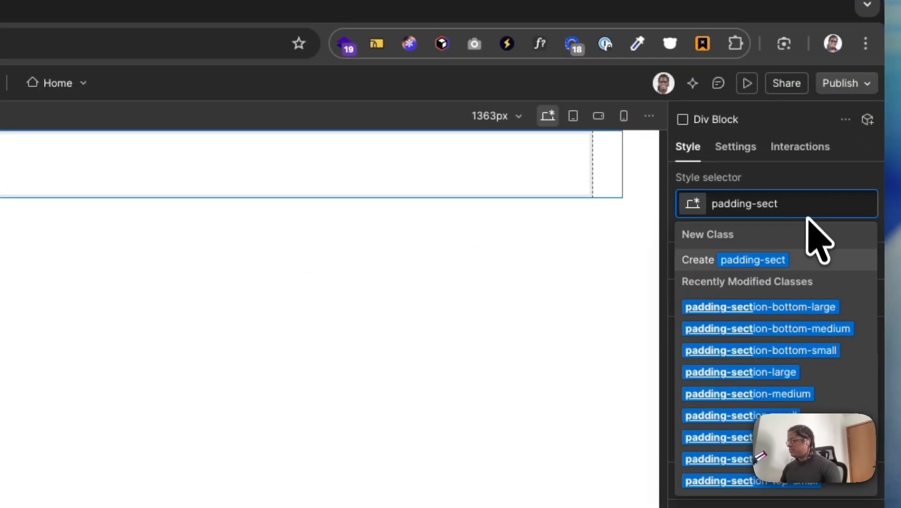
click(779, 372)
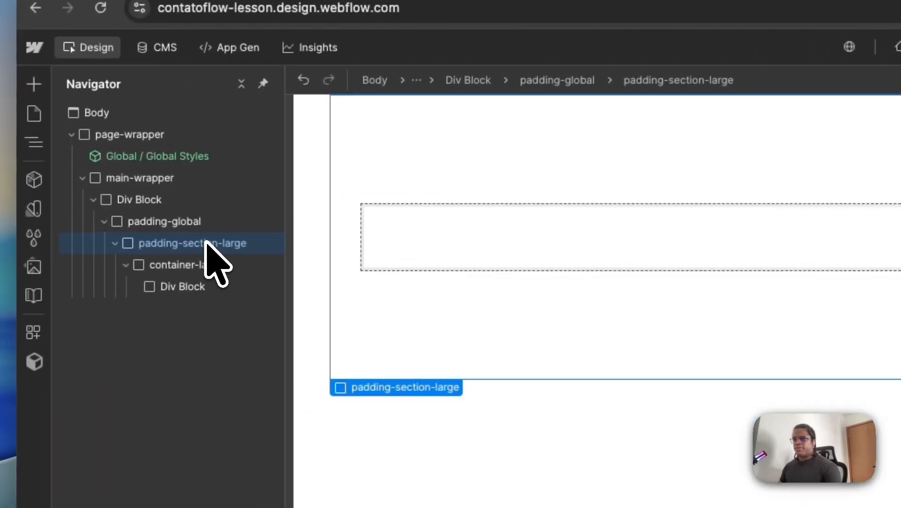
key(super+z)
key(super+z)
Add the existing padding-section-large combo class to the padding-global element
click(186, 221)
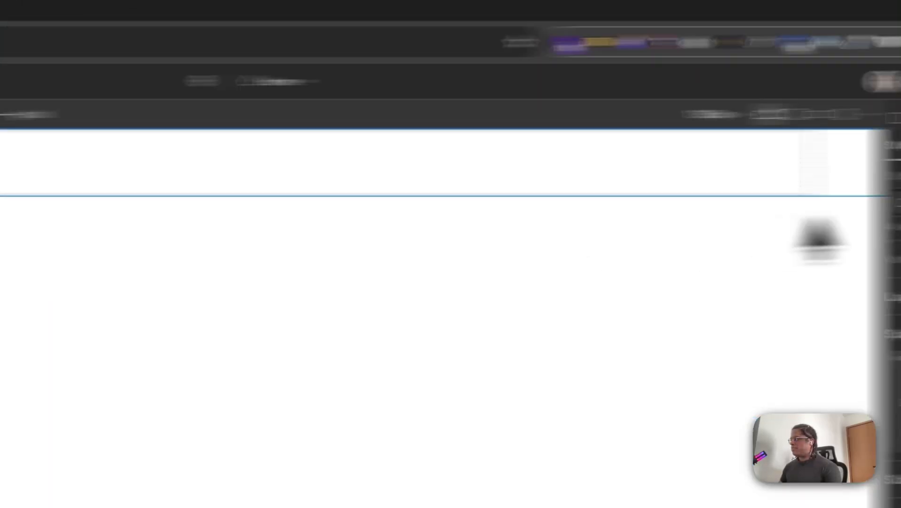
click(819, 203)
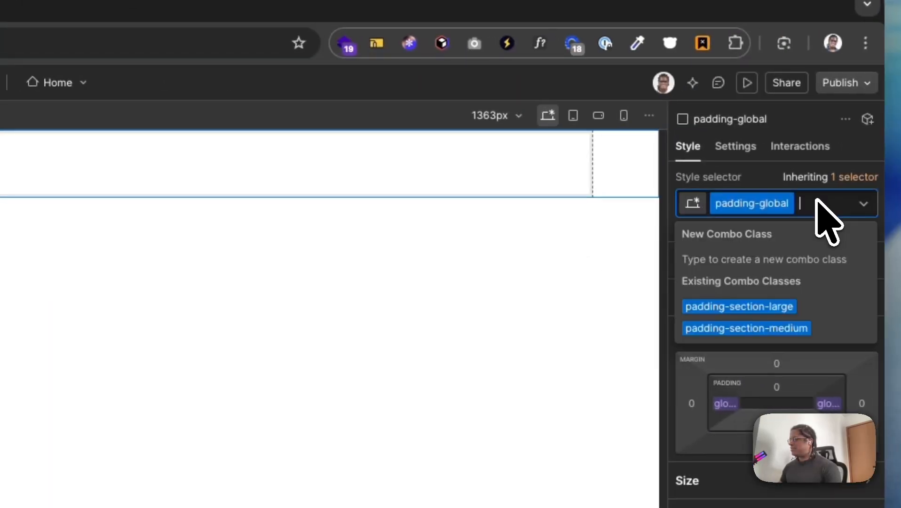
click(752, 307)
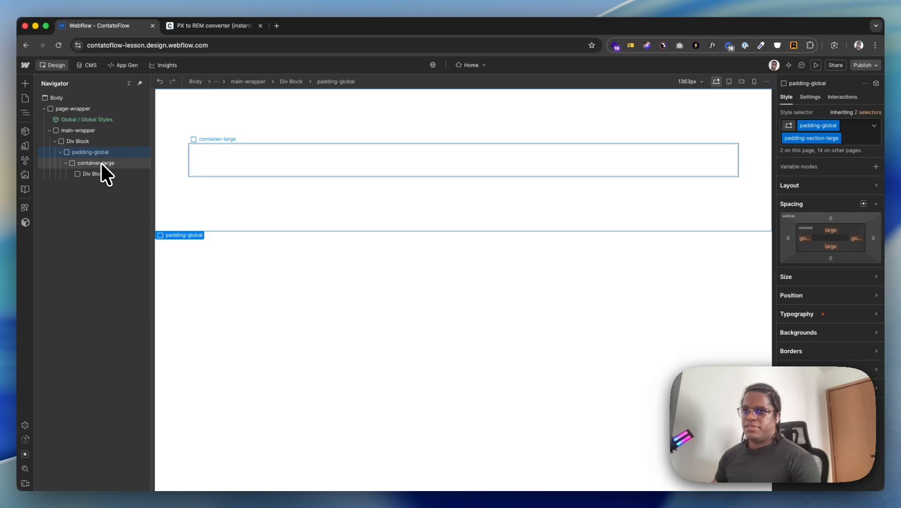
Select container-large, then switch to Figma and examine the Container - Large width on the Style Guide - Handoff page
click(102, 162)
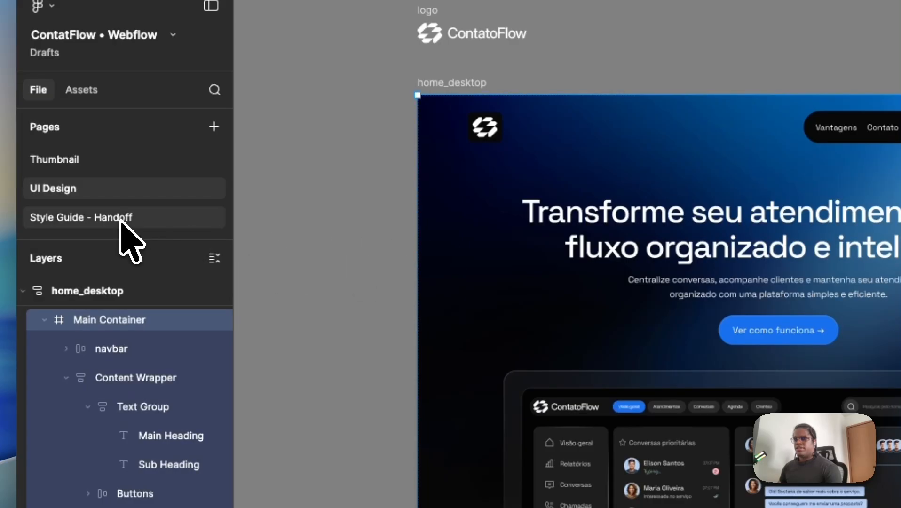
click(121, 218)
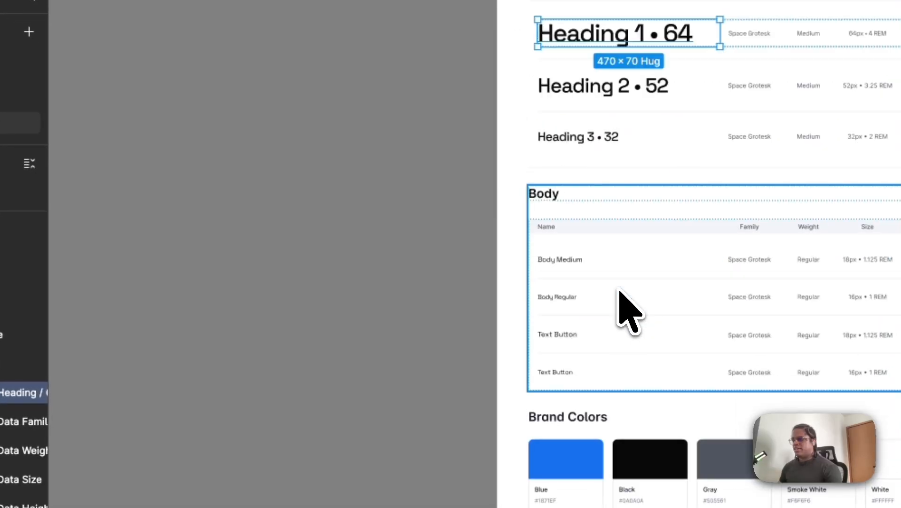
scroll(626, 310, down, 10)
click(650, 295)
click(596, 299)
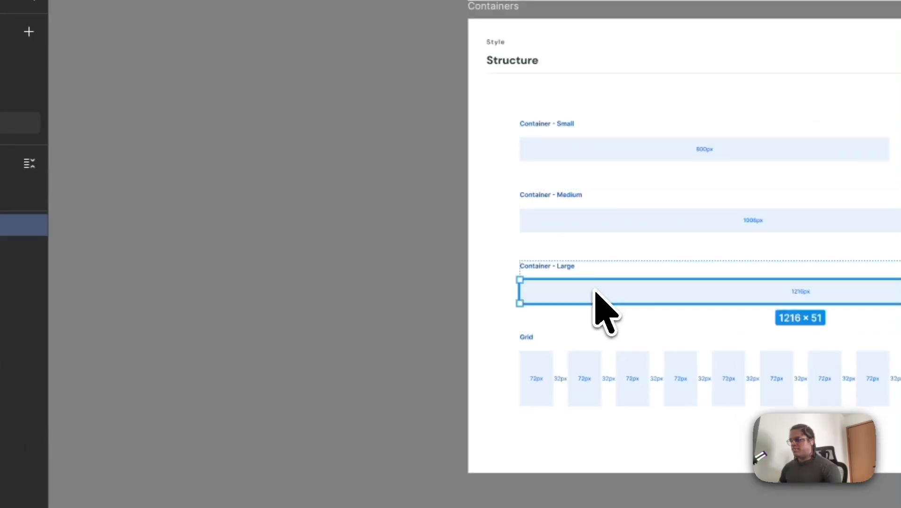
scroll(648, 301, up, 5)
scroll(651, 294, down, 5)
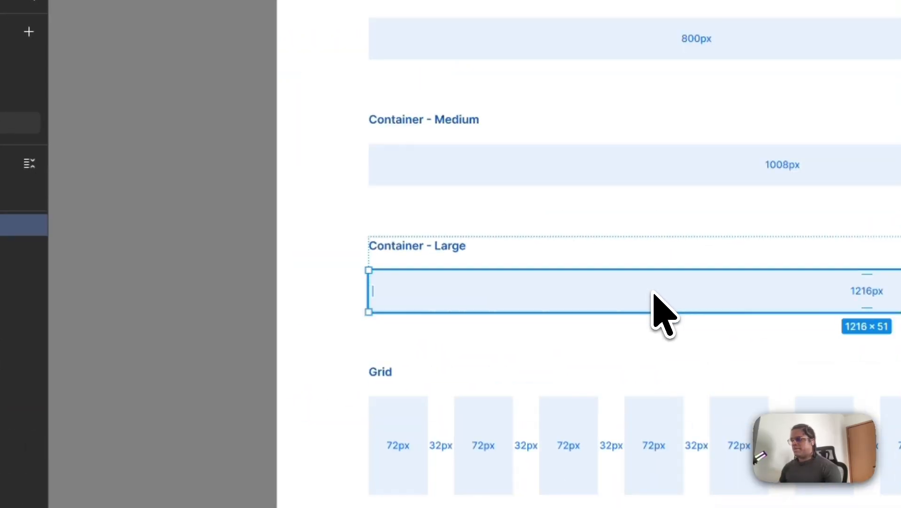
scroll(523, 294, down, 1)
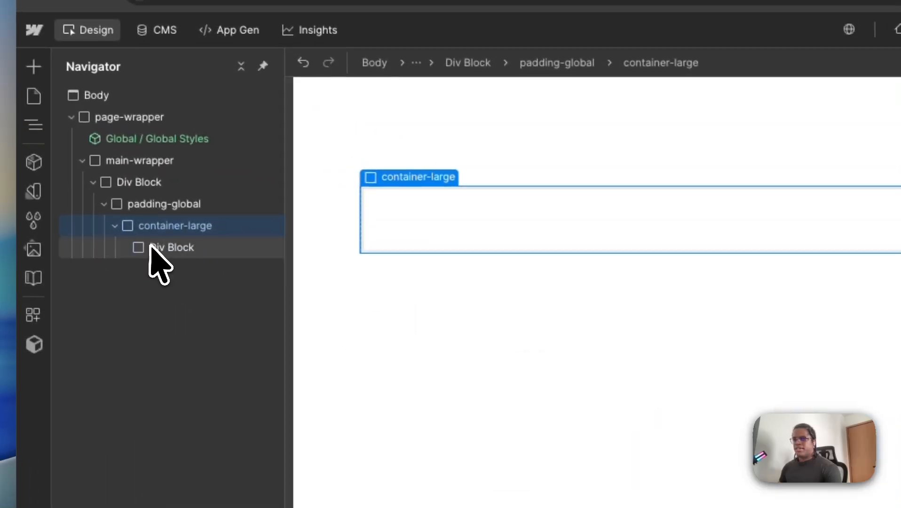
Back in Webflow, set the HTML tag of the outer Div Block inside main-wrapper to Section
click(157, 248)
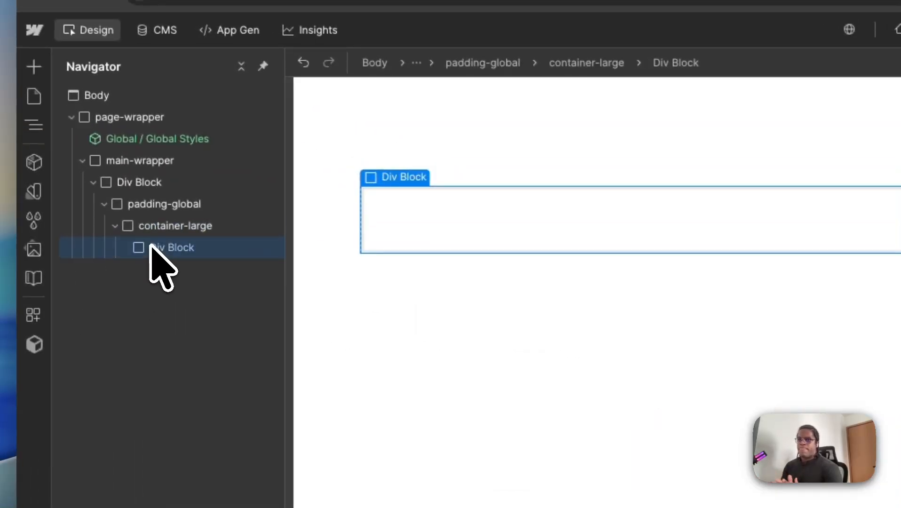
click(156, 187)
click(151, 205)
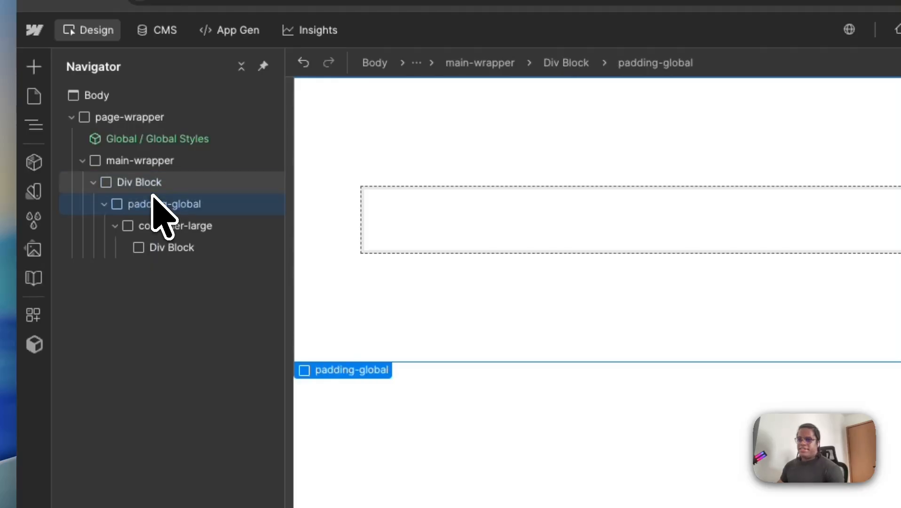
click(176, 182)
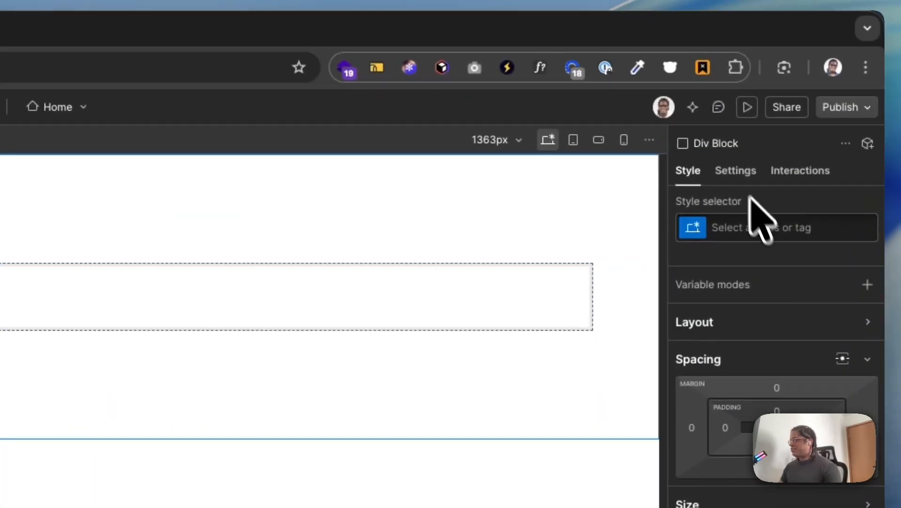
click(739, 173)
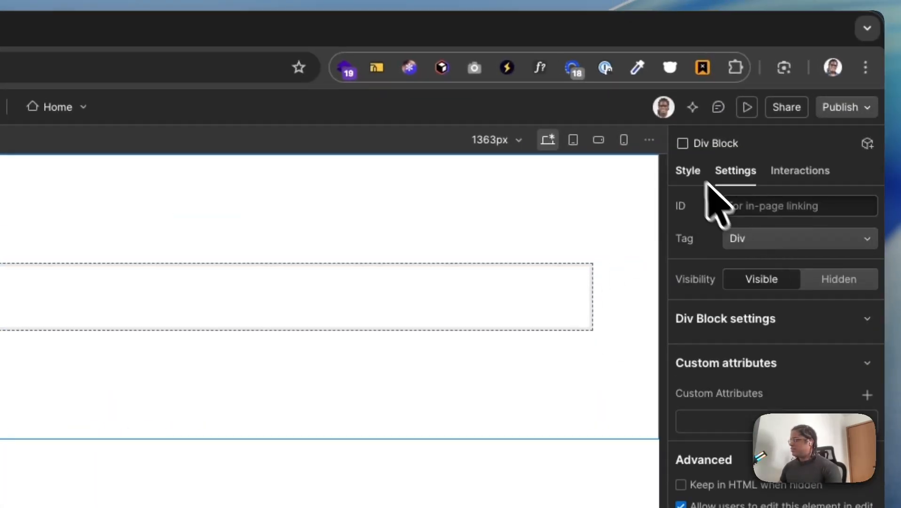
click(767, 237)
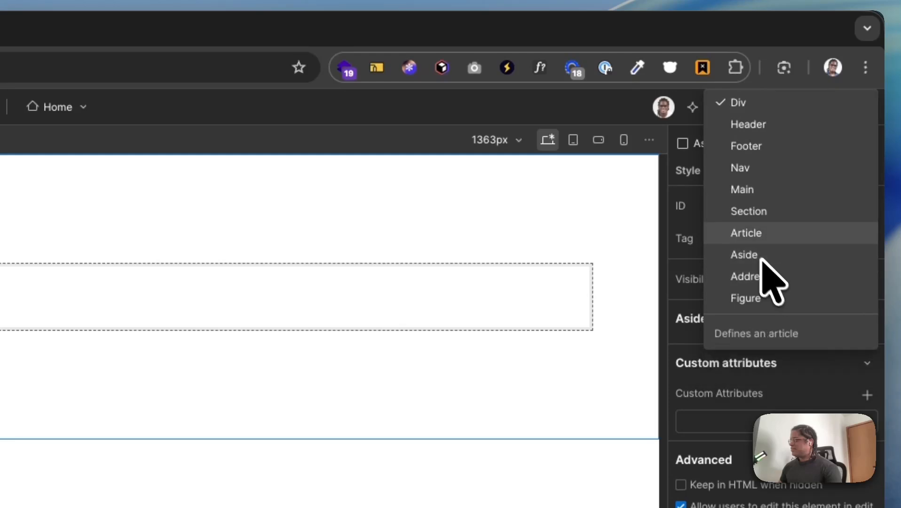
click(758, 212)
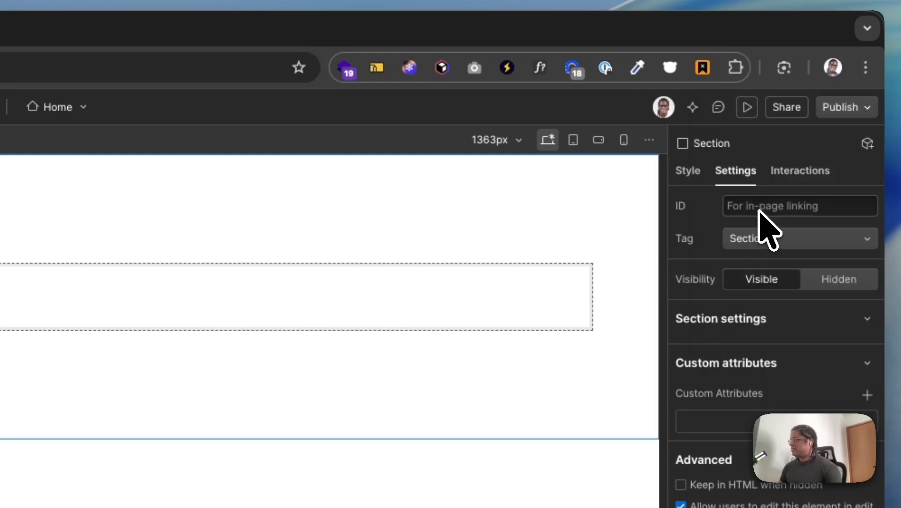
Create the class section_home-hero on the Section element inside main-wrapper
click(689, 171)
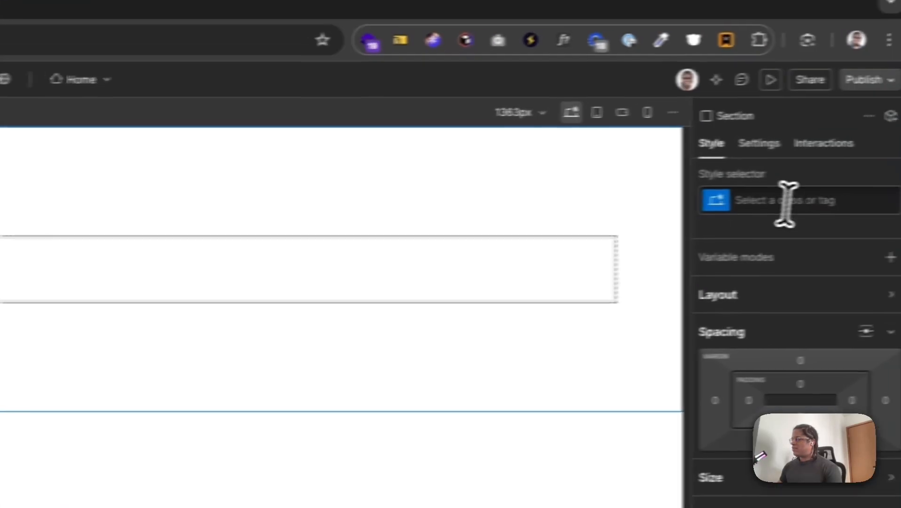
click(785, 206)
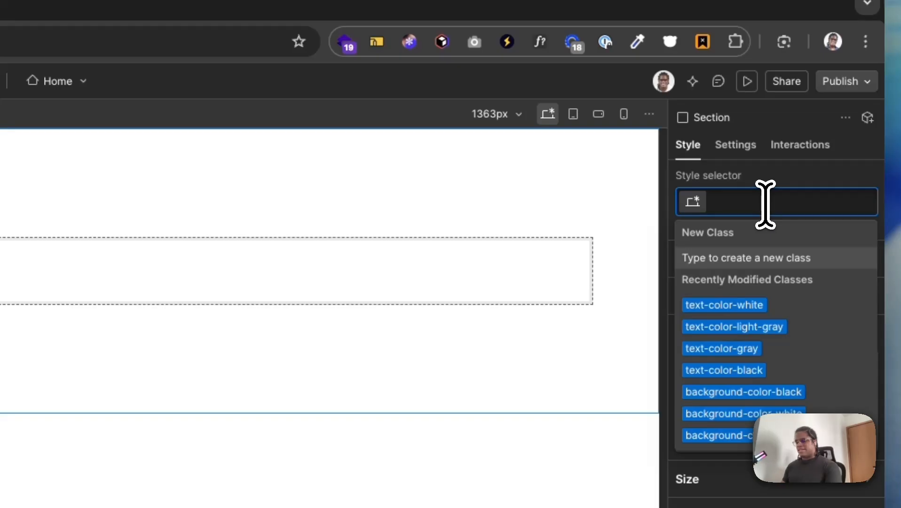
text(section)
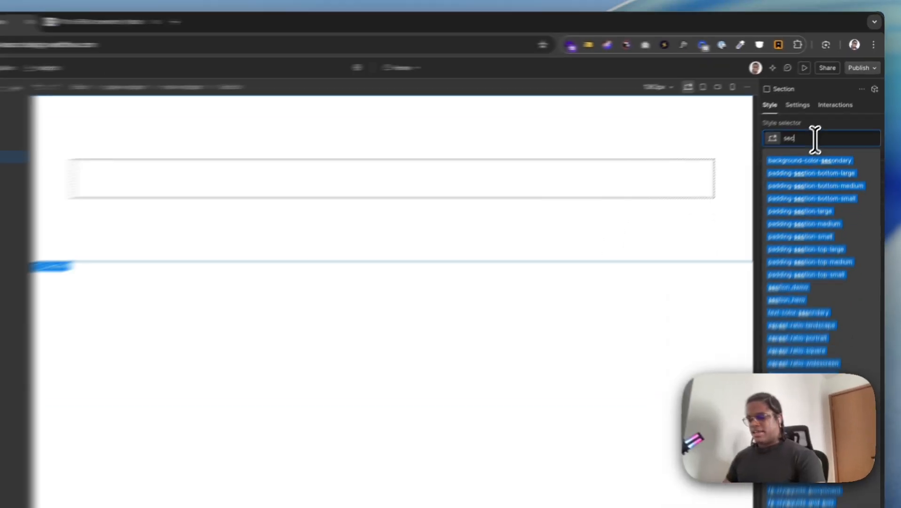
text(_)
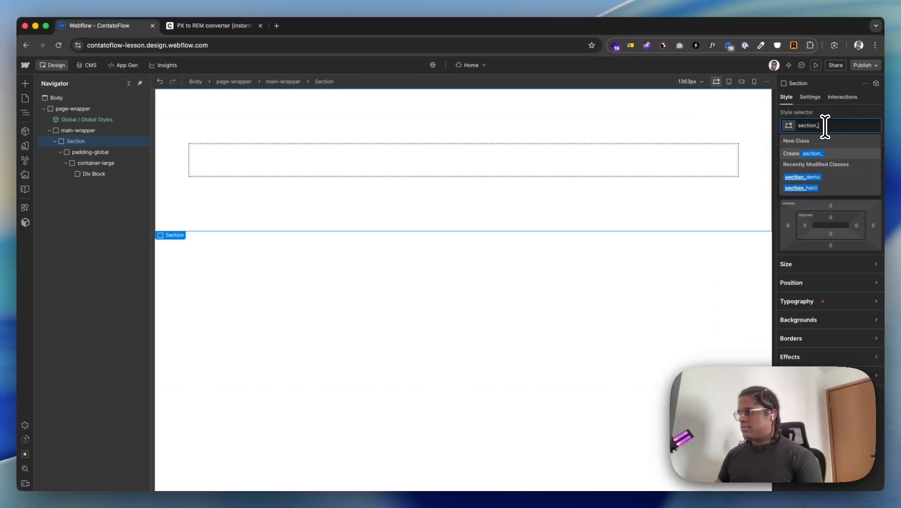
text(home-hero)
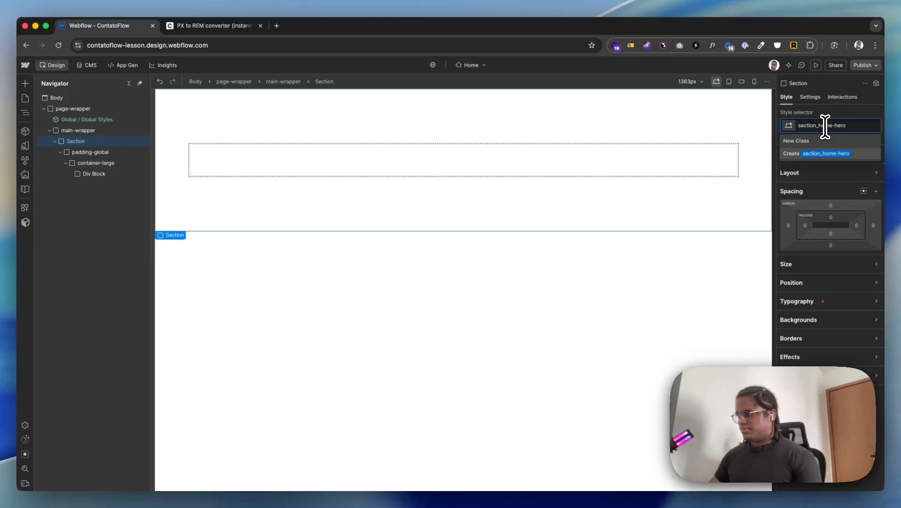
key(Return)
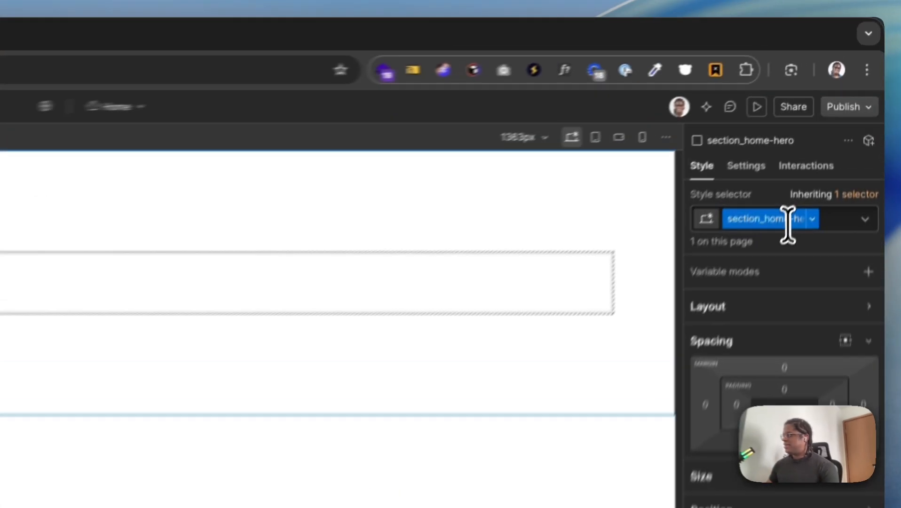
click(839, 126)
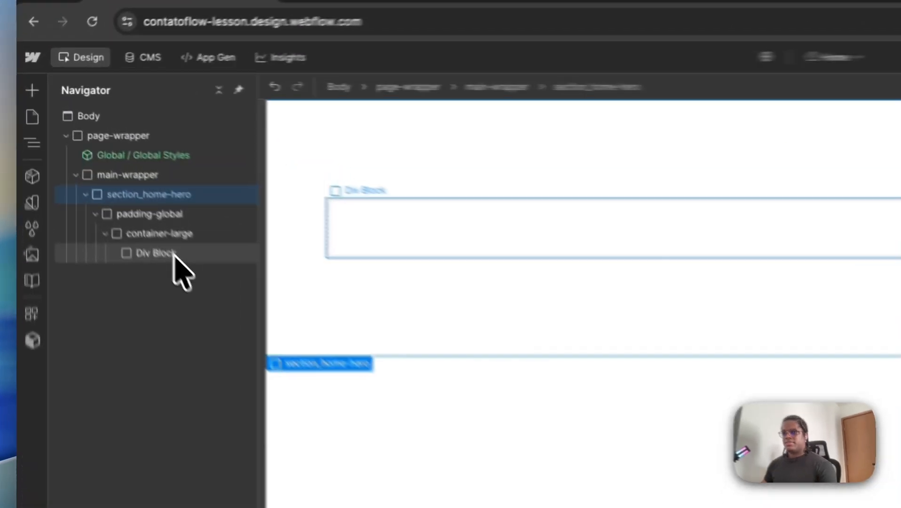
Create the class home-hero_component on the Div Block inside container-large
click(104, 174)
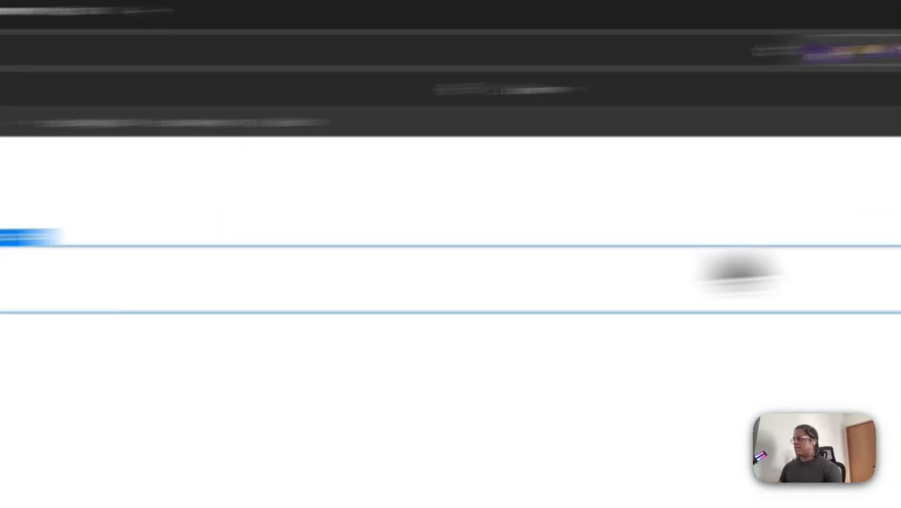
click(754, 236)
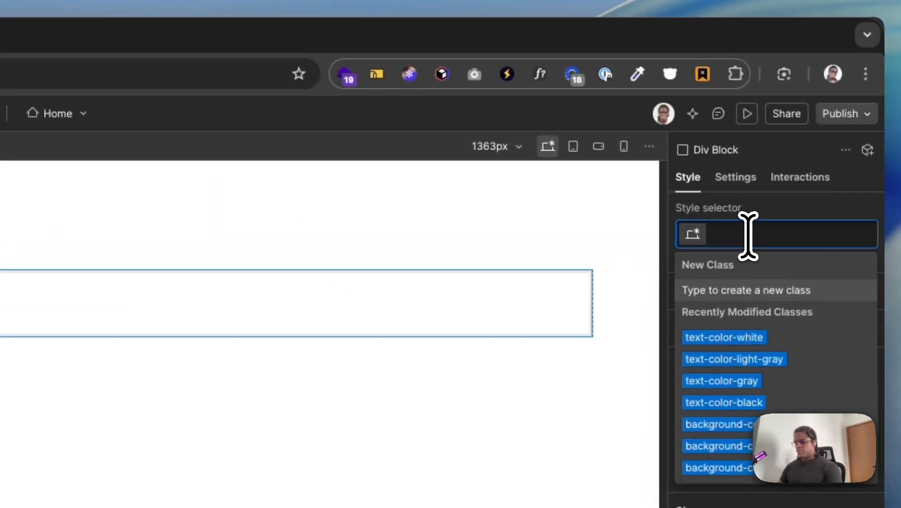
text(home-hero)
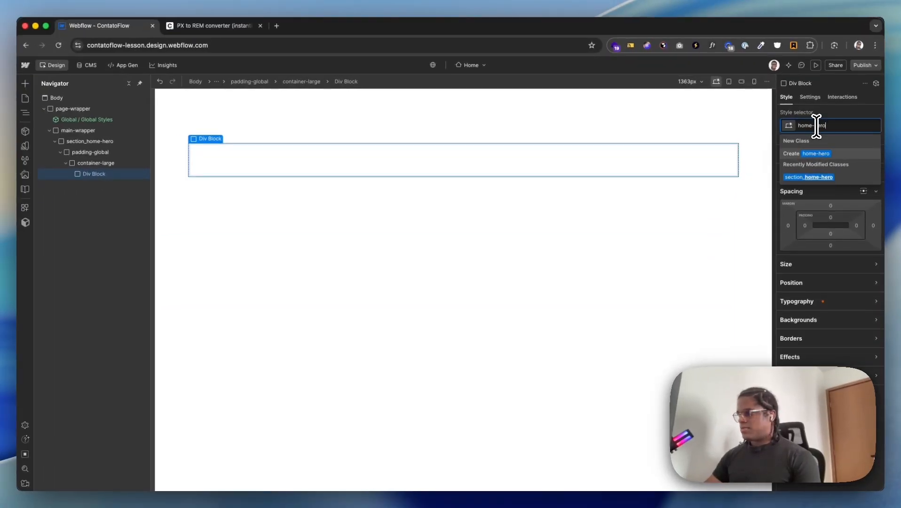
text(_component)
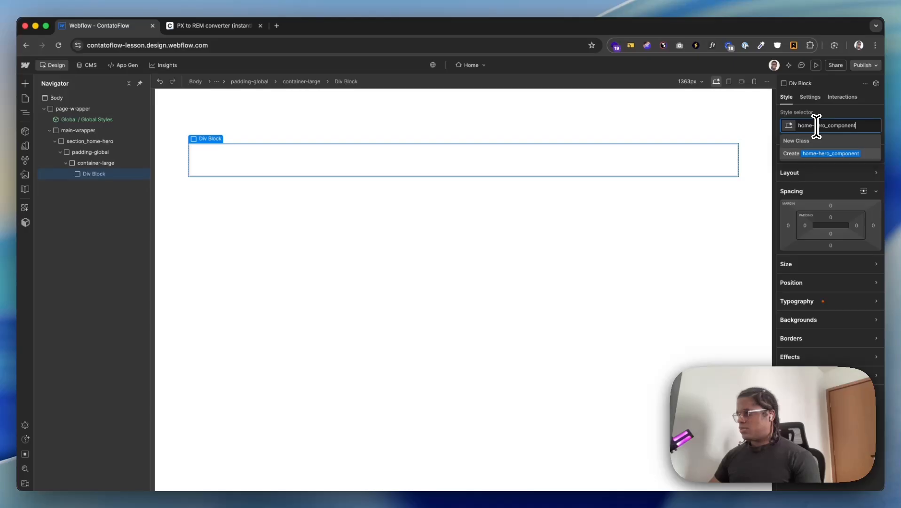
key(Return)
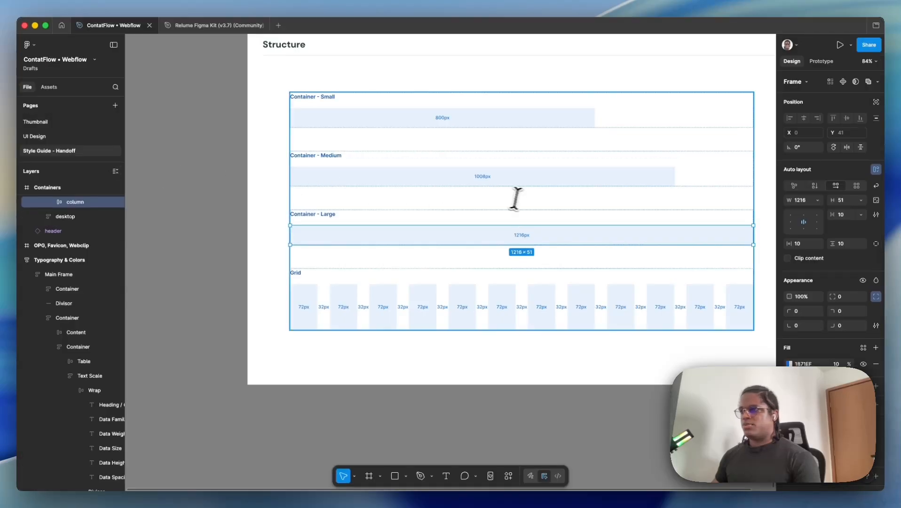
Switch to Figma and examine the home_desktop hero's Text Group and Content Wrapper on the UI Design page
scroll(364, 195, down, 3)
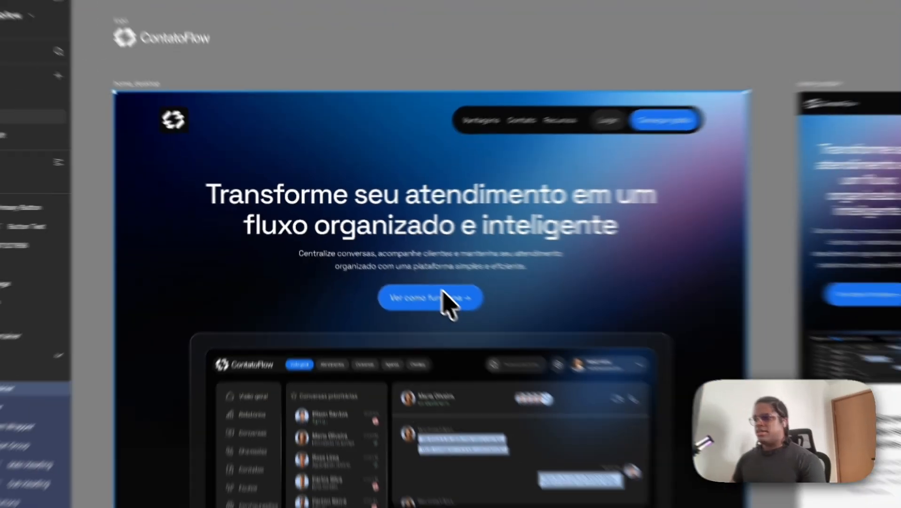
scroll(372, 221, down, 2)
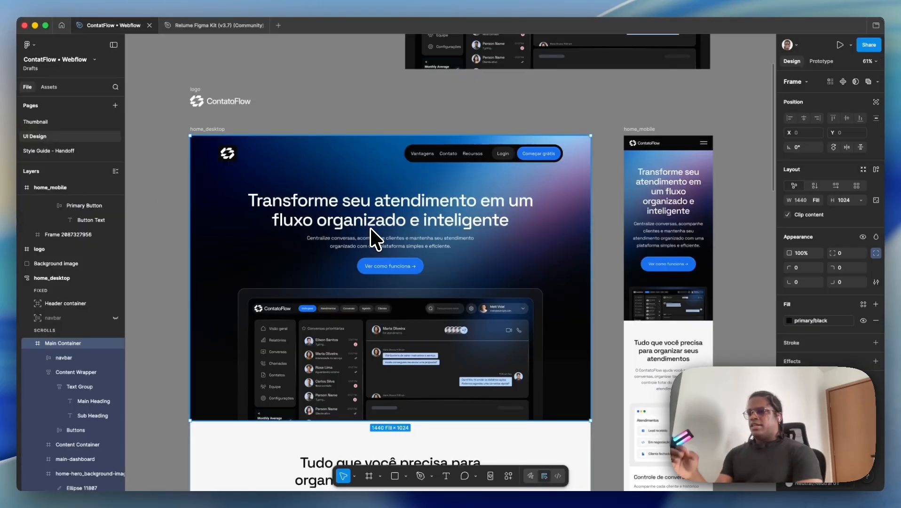
scroll(370, 229, down, 1)
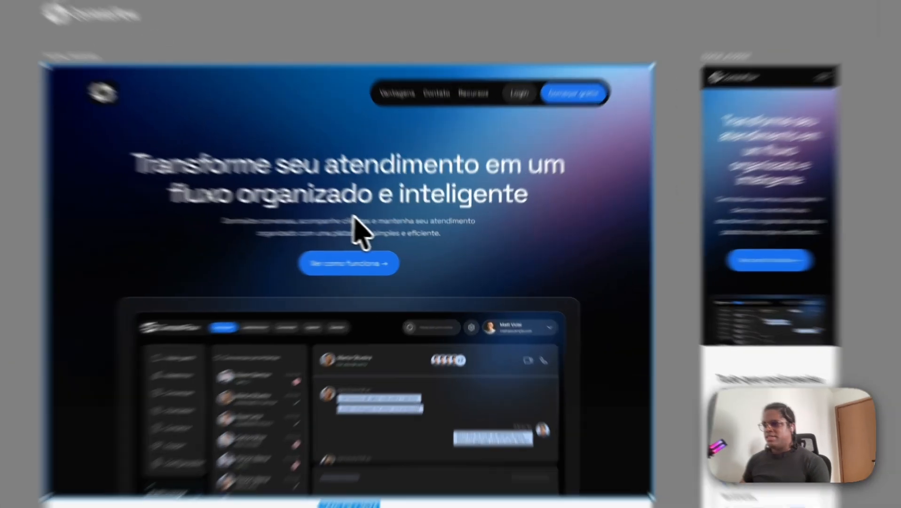
super+click(394, 234)
super+click(528, 233)
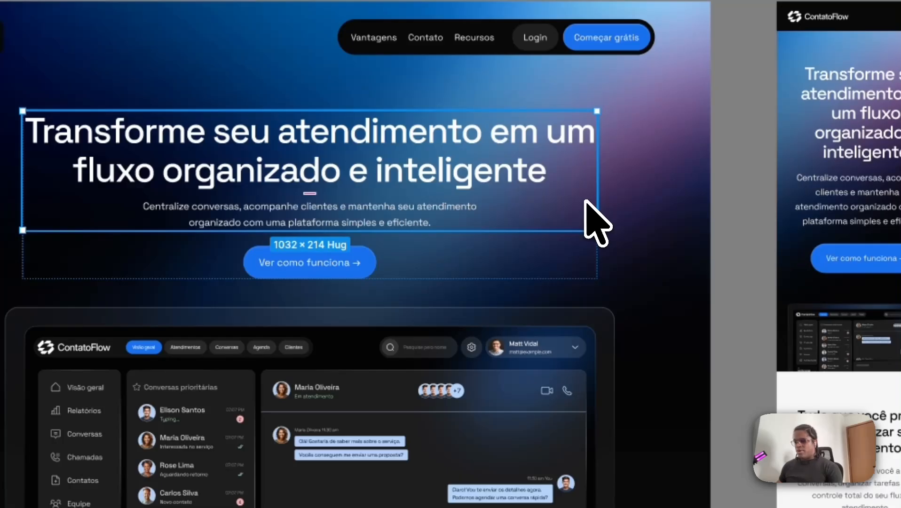
scroll(586, 202, down, 1)
scroll(568, 231, up, 1)
super+click(522, 266)
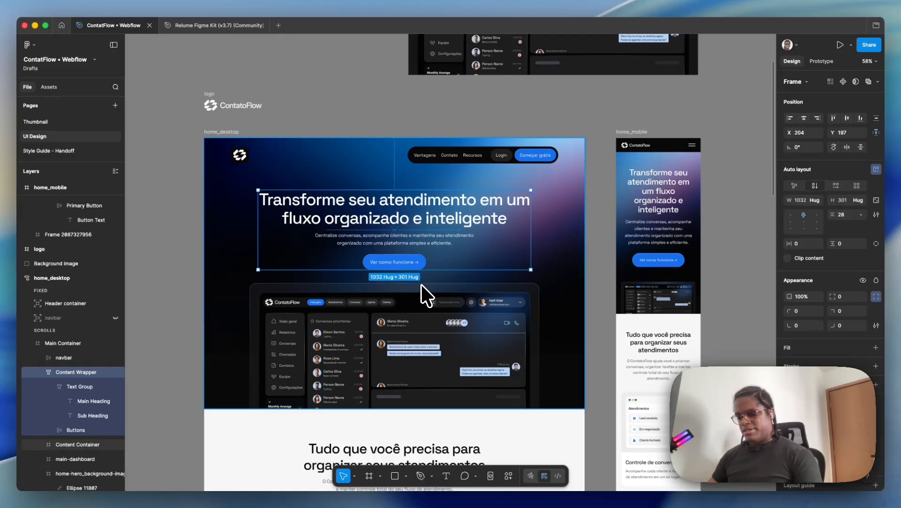
Examine the layer structure of the home_desktop frame in outline view, from the hero down to the footer
key(super+y)
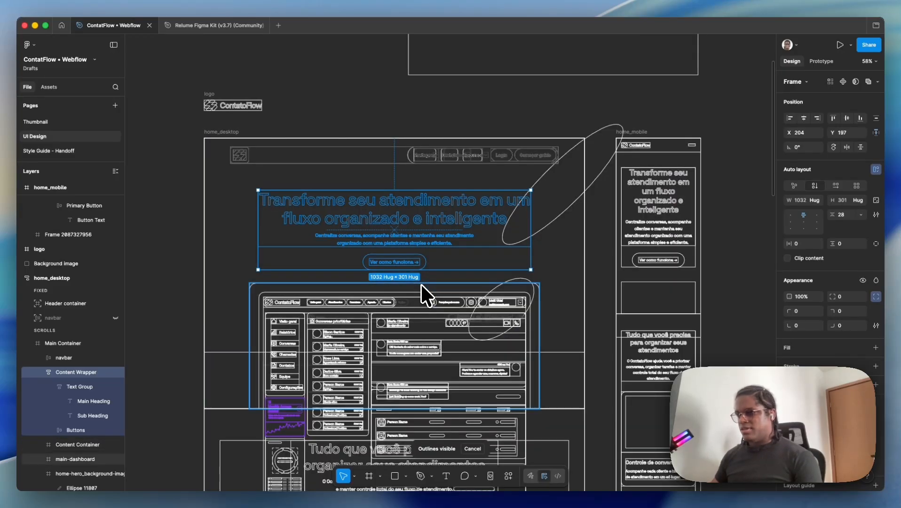
scroll(398, 242, down, 5)
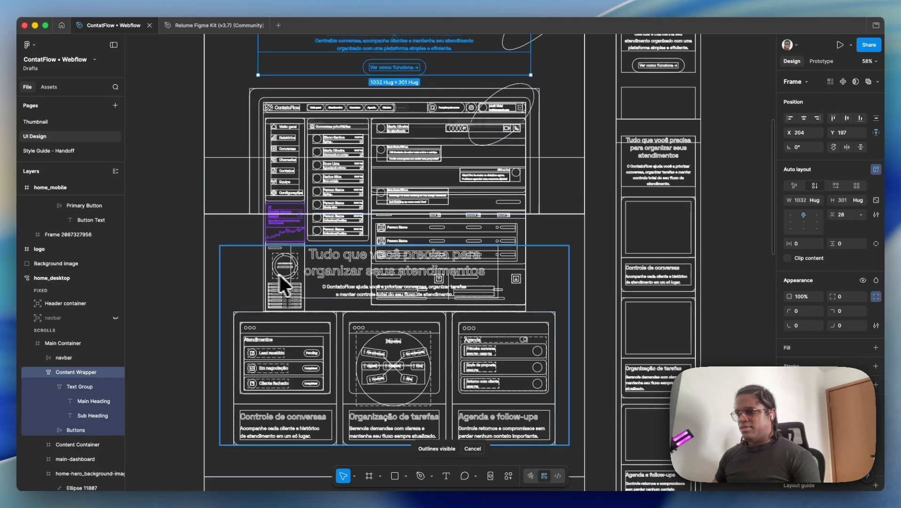
scroll(279, 275, down, 7)
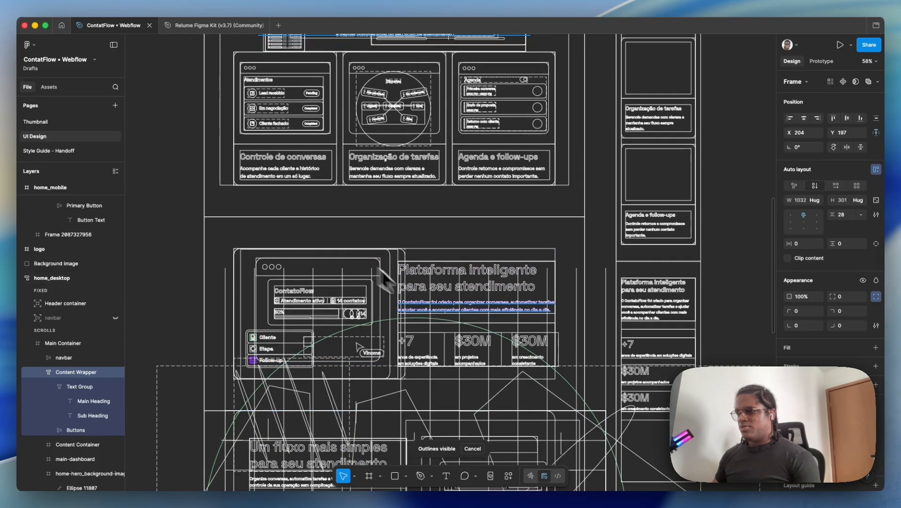
scroll(424, 296, up, 10)
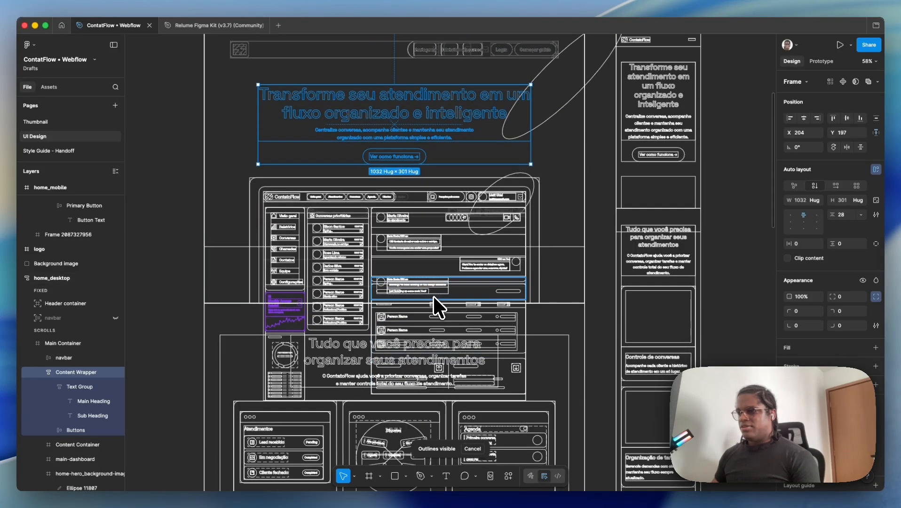
scroll(346, 288, up, 3)
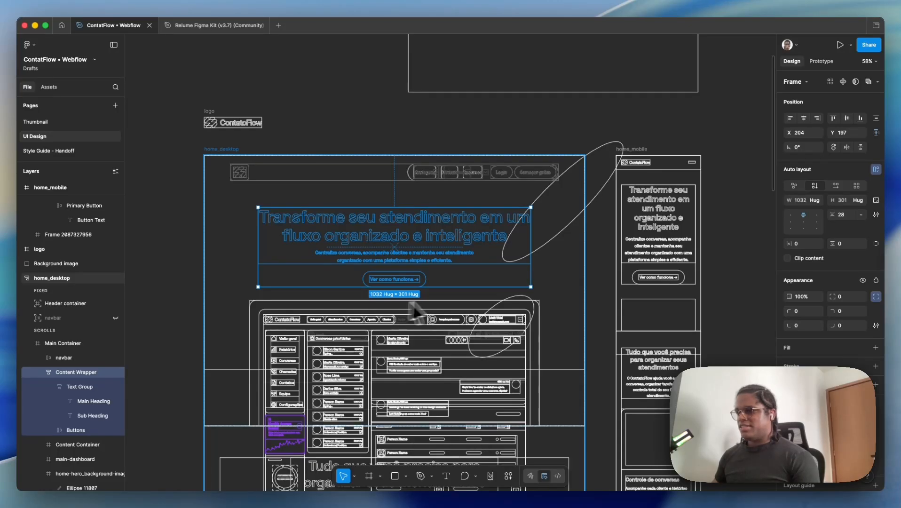
key(super+y)
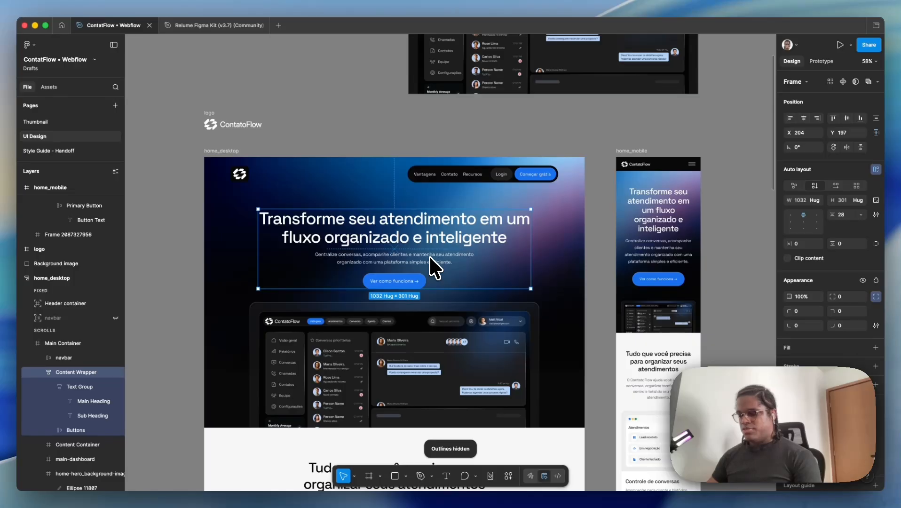
key(super+y)
scroll(438, 264, down, 15)
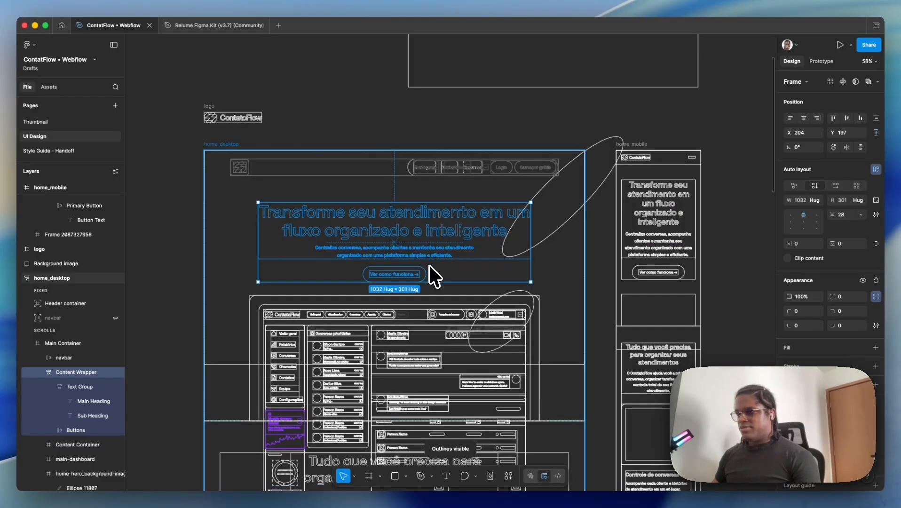
scroll(437, 274, down, 3)
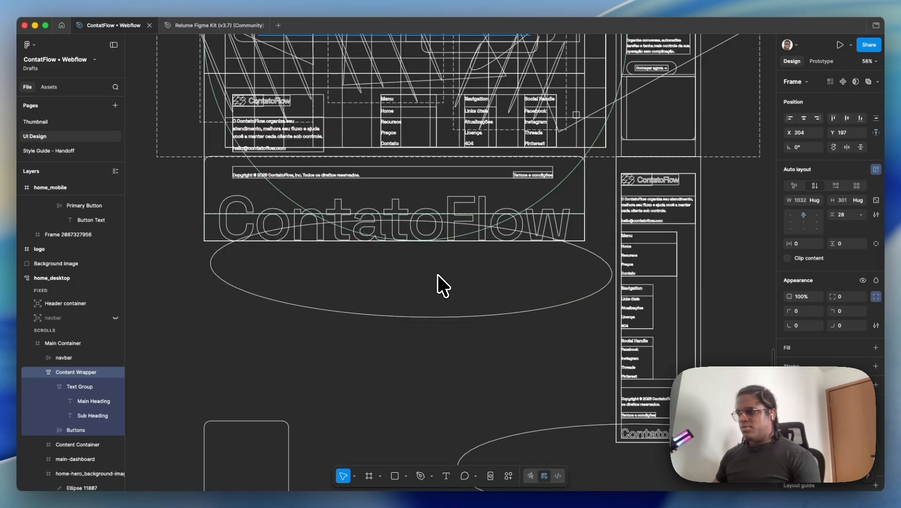
scroll(437, 273, up, 12)
scroll(442, 285, up, 5)
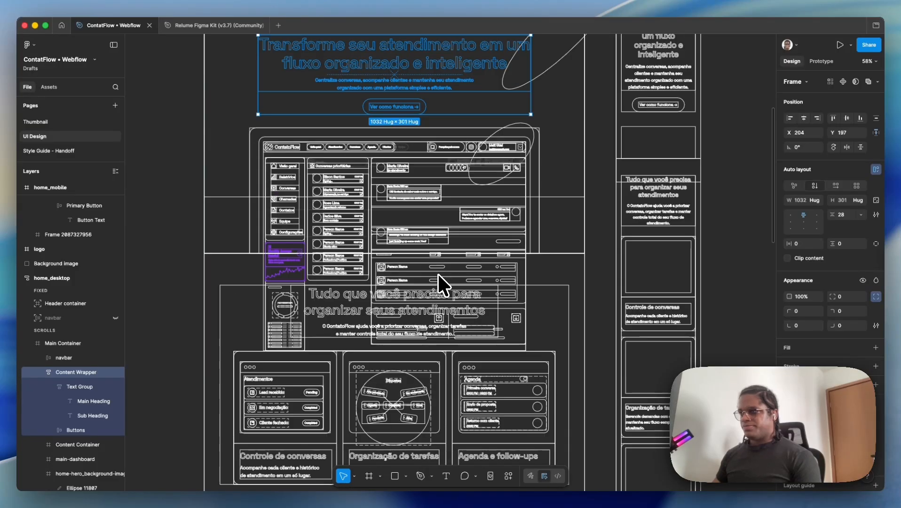
key(super+y)
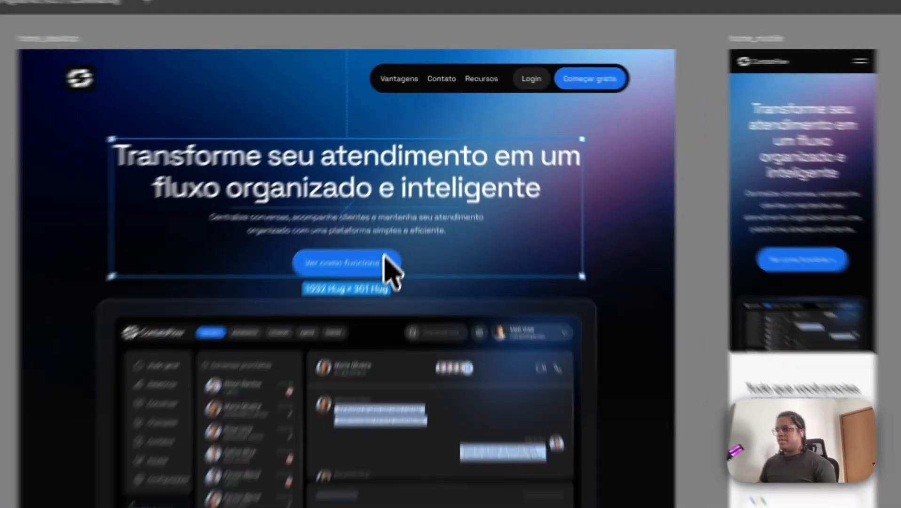
Examine the hero's Content Wrapper in home_desktop, checking its Text Group, main heading, sub heading, button and the dashboard frame below
click(421, 178)
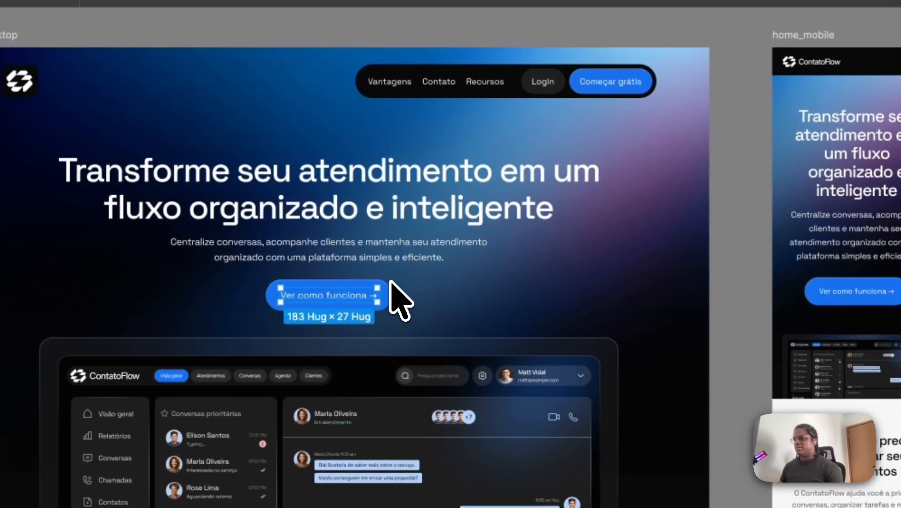
click(456, 281)
click(331, 272)
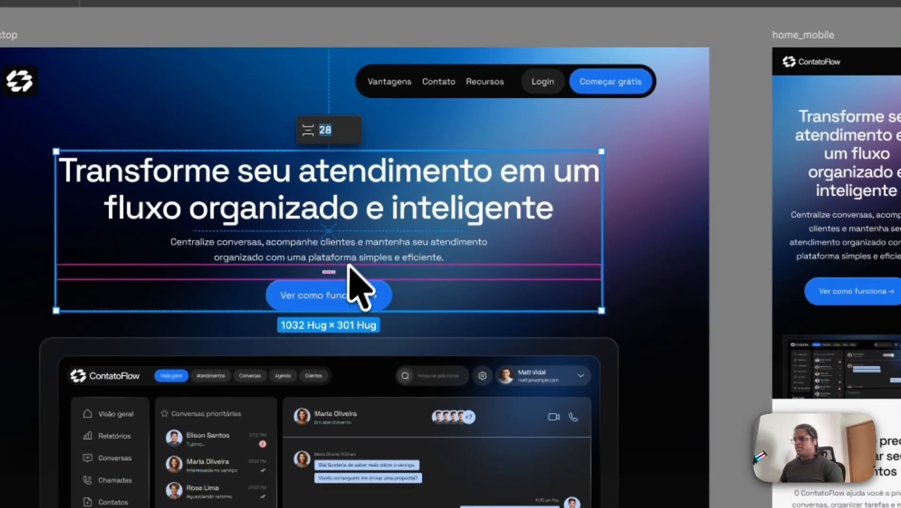
click(353, 256)
super+click(438, 258)
super+click(586, 247)
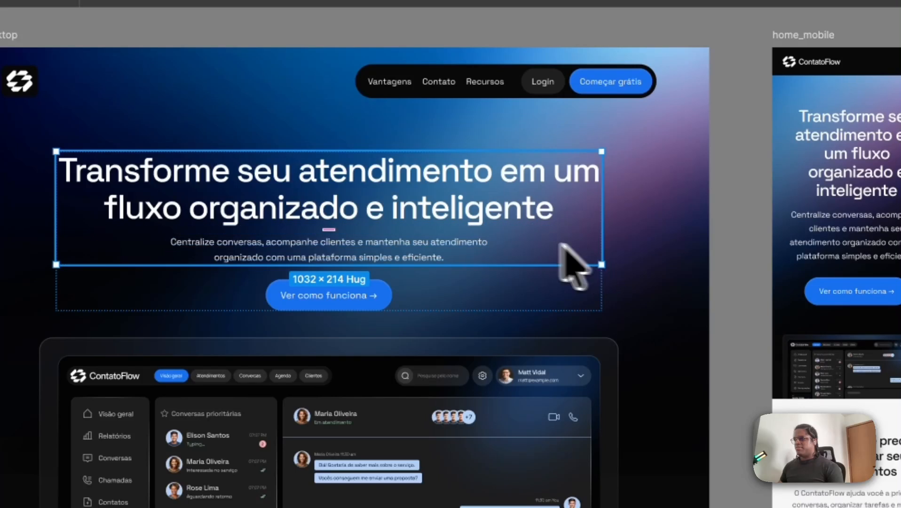
click(378, 243)
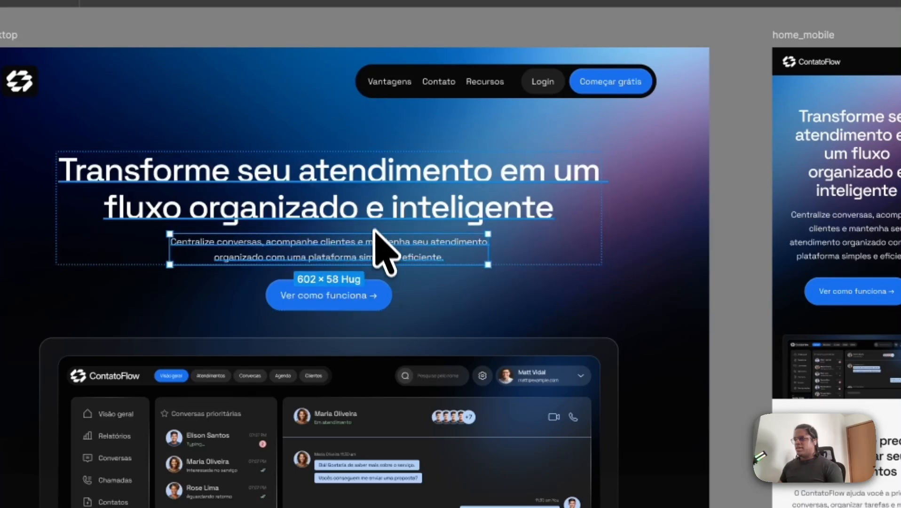
click(371, 220)
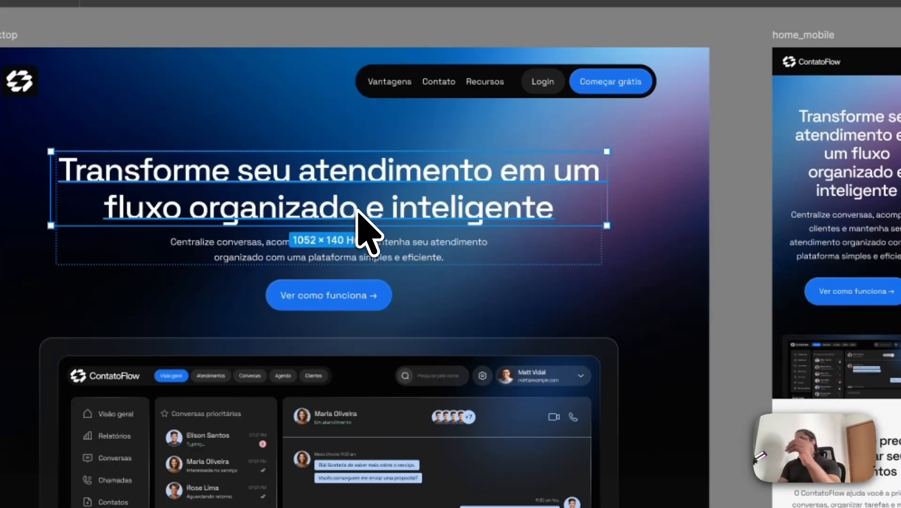
click(370, 289)
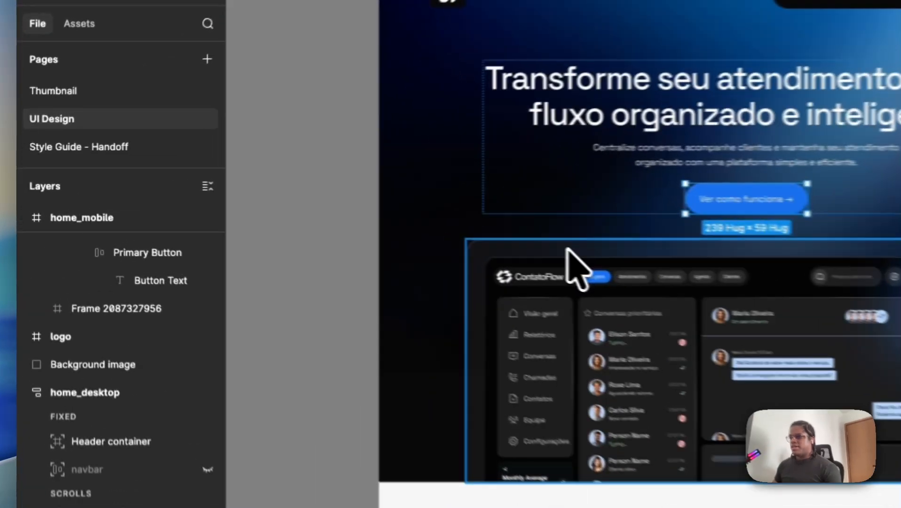
click(281, 205)
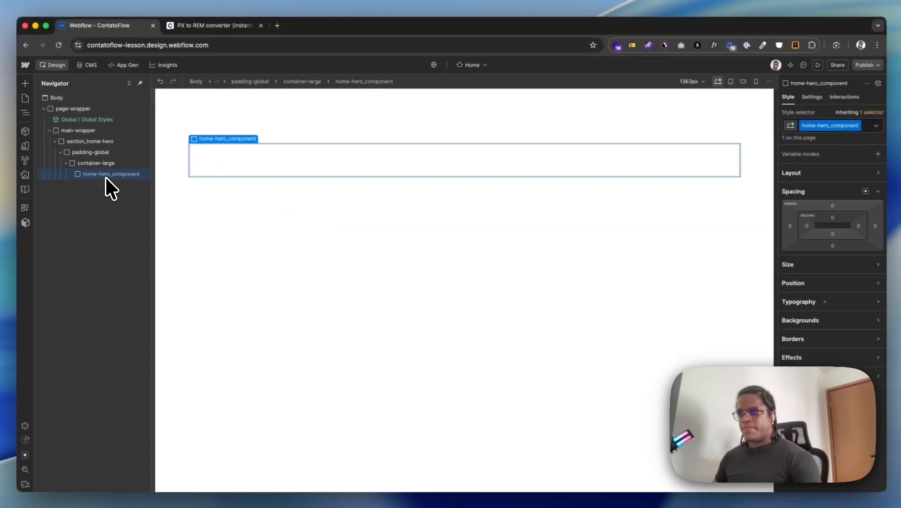
Switch to Webflow and add two sibling Div Blocks inside home-hero_component, one for each main frame of the Figma hero
key(super+k)
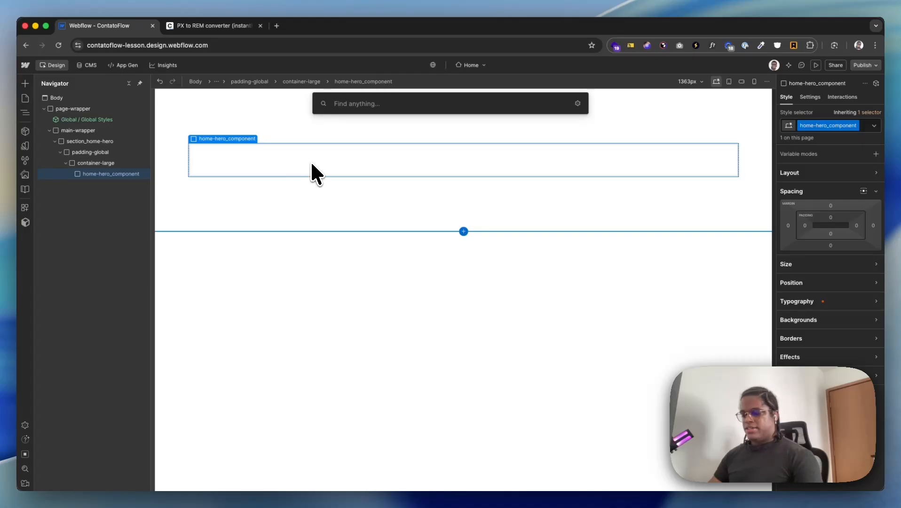
text(div)
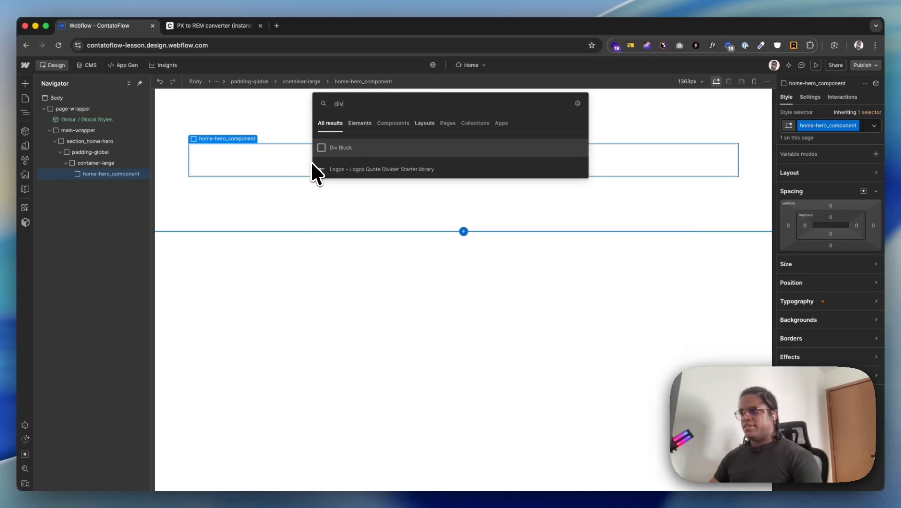
click(351, 151)
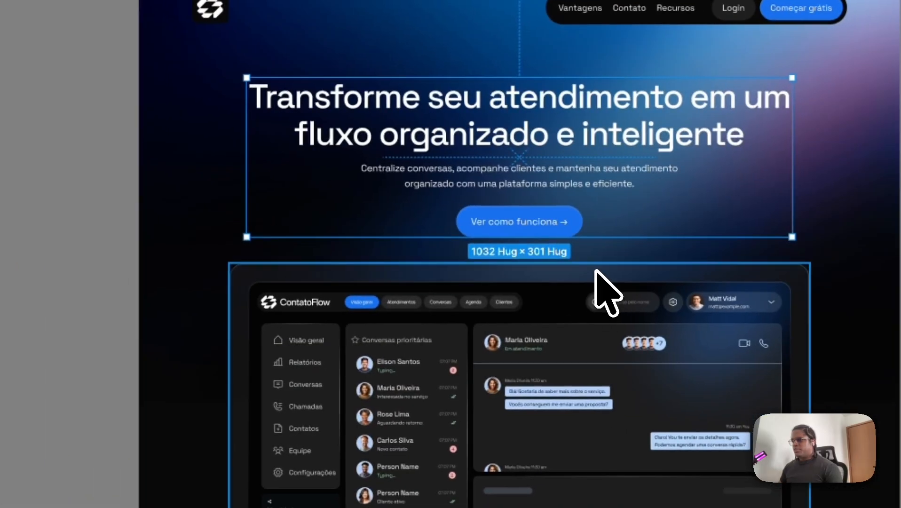
click(595, 273)
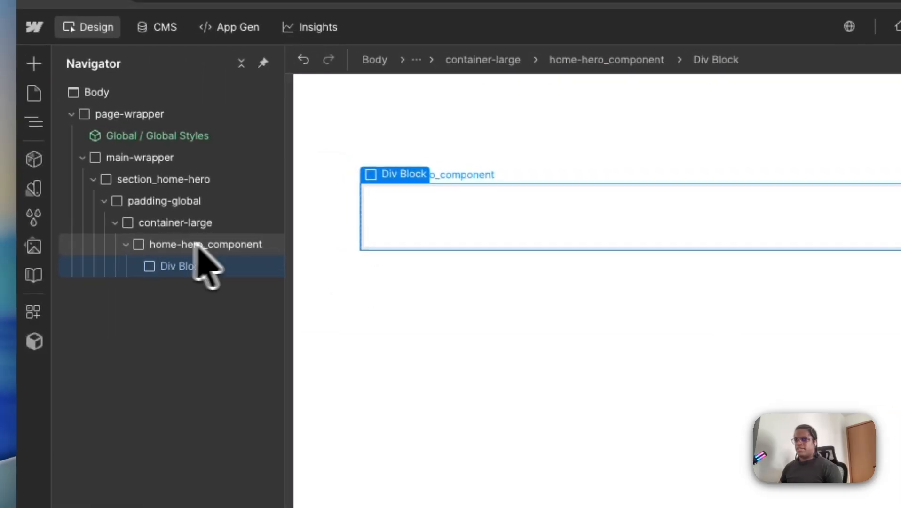
click(221, 245)
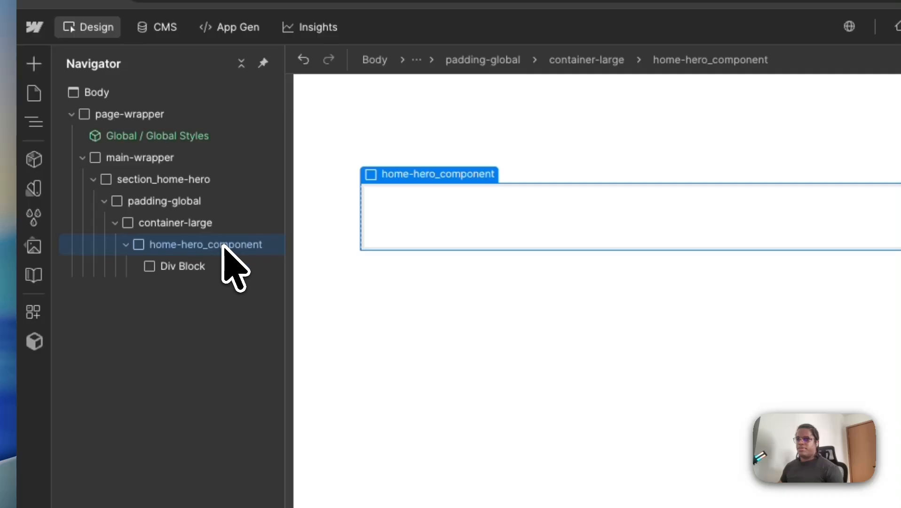
key(super+e)
text(div)
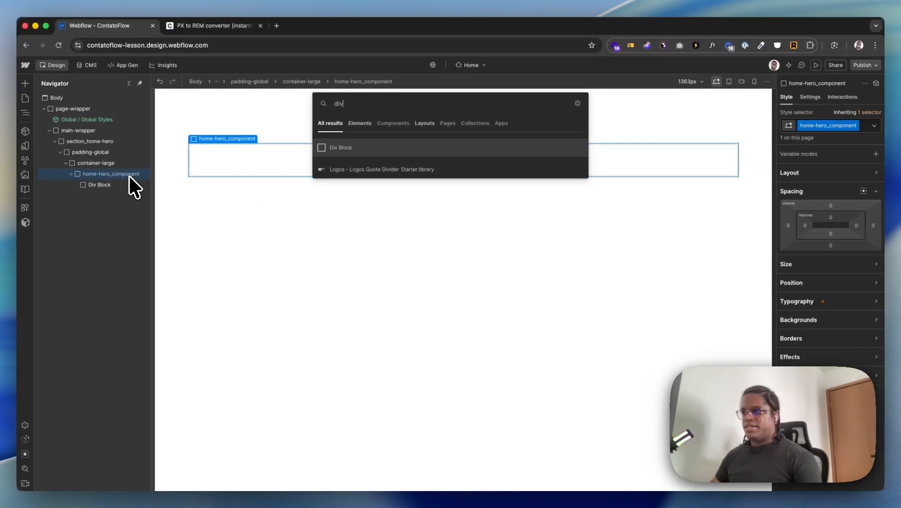
key(Return)
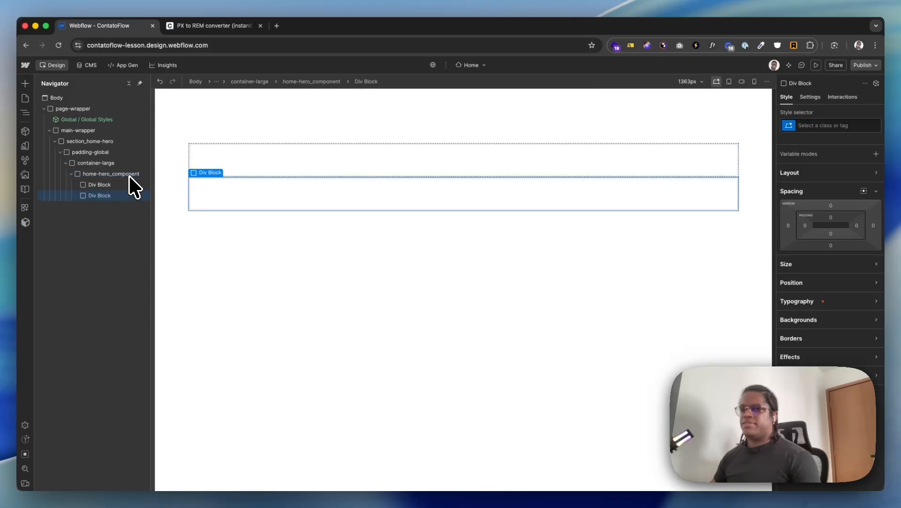
Compare the two new Div Blocks with the hero's content and dashboard frames in Figma, and review the home-hero_component class name
click(156, 187)
click(137, 202)
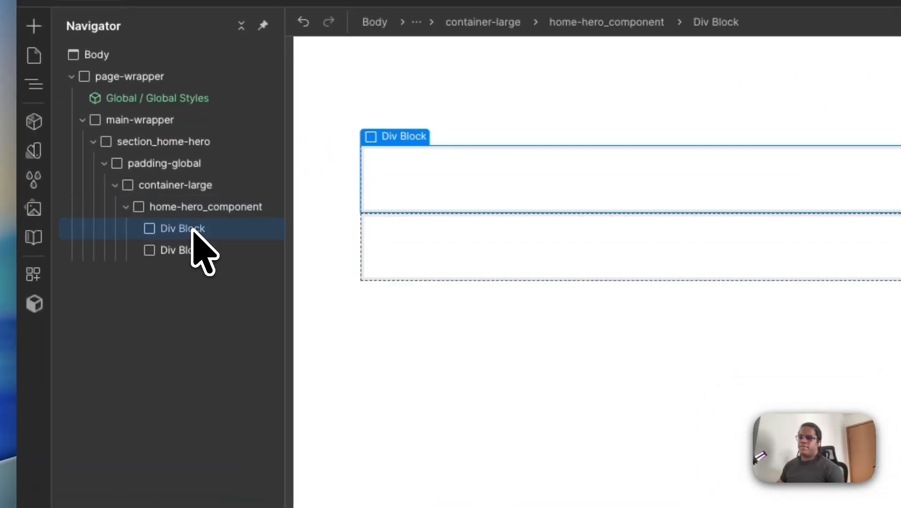
click(196, 251)
click(214, 207)
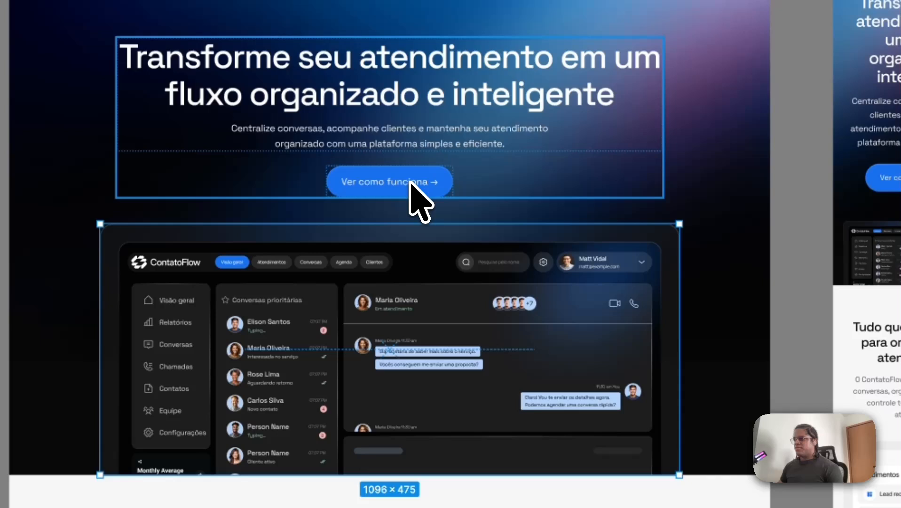
click(454, 196)
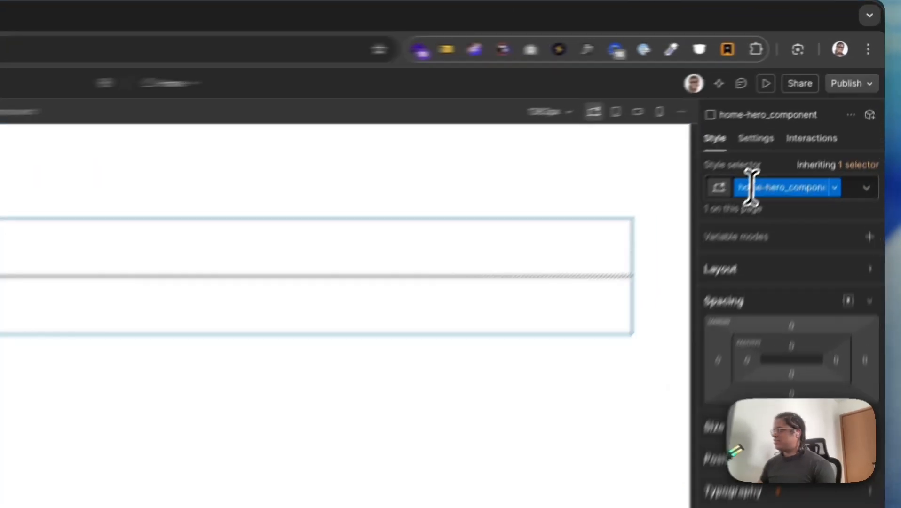
double_click(822, 126)
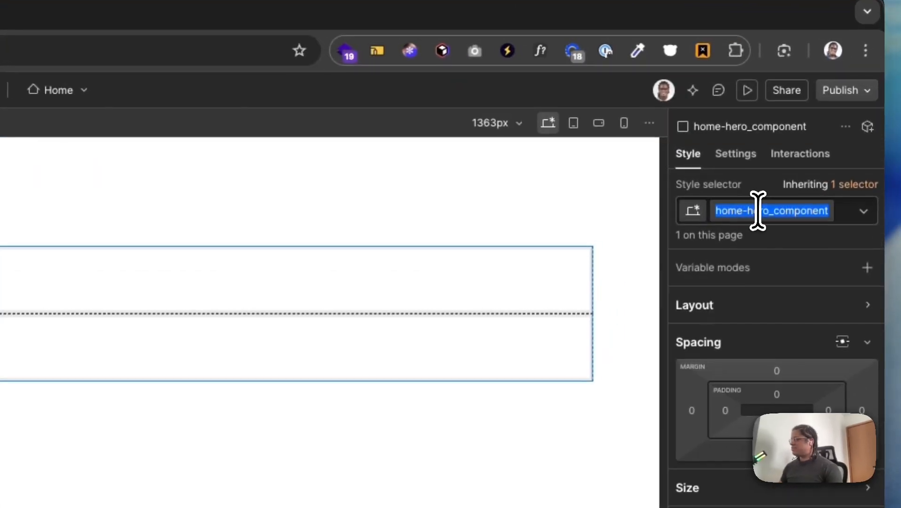
click(772, 211)
drag(774, 211, 716, 211)
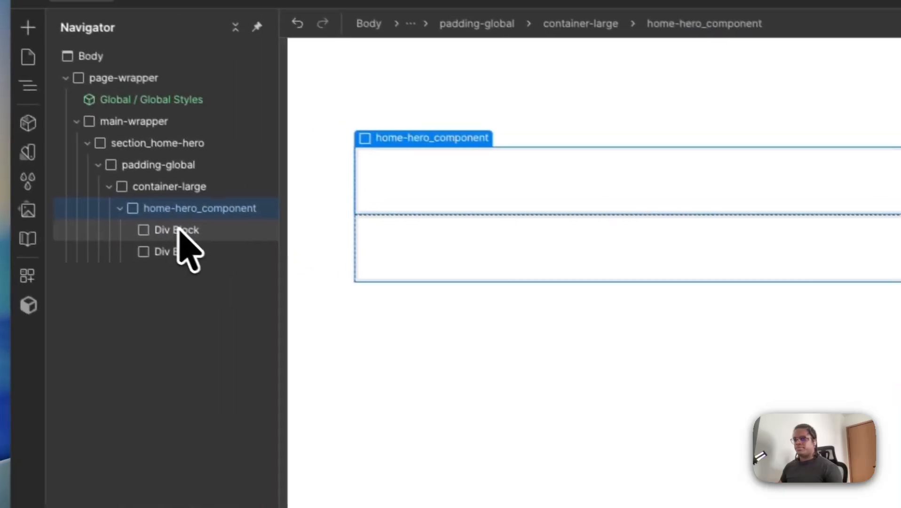
Create the class home-hero_heading-wrapper on the first Div Block inside home-hero_component
click(182, 233)
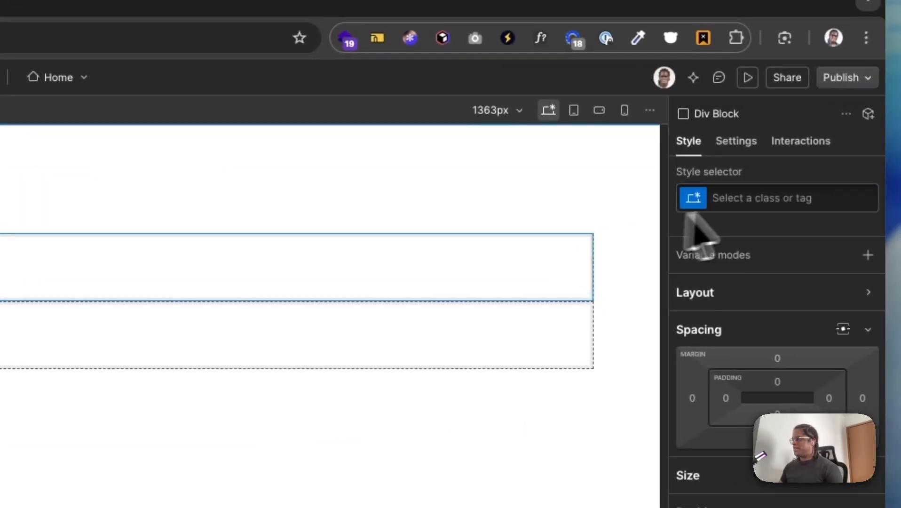
click(764, 204)
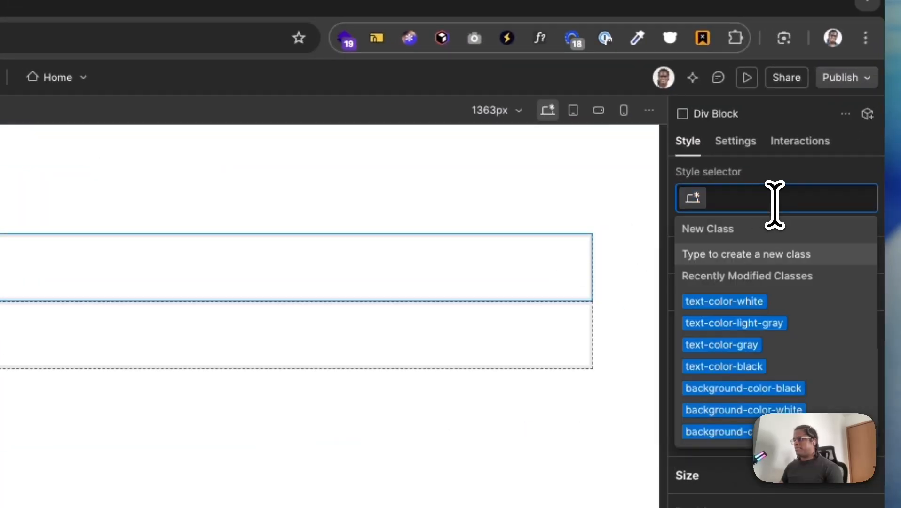
text(home-hero_)
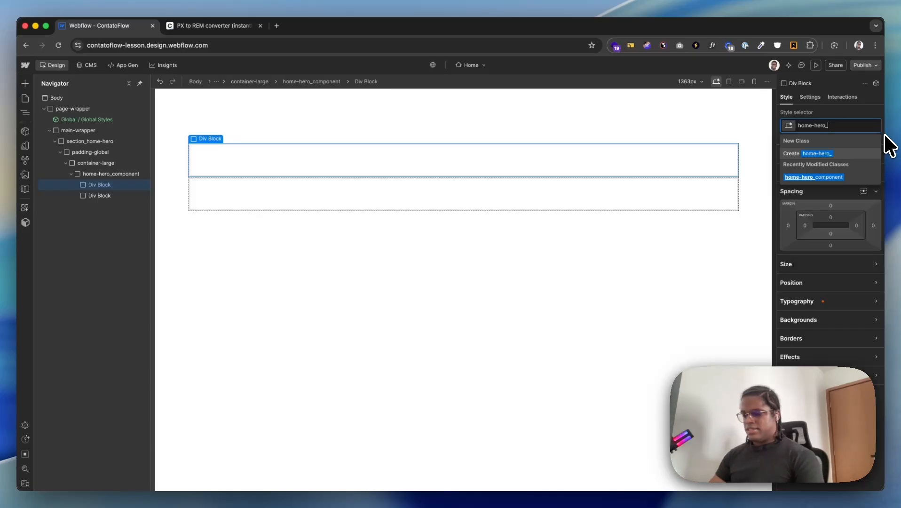
text(heading-wrapper)
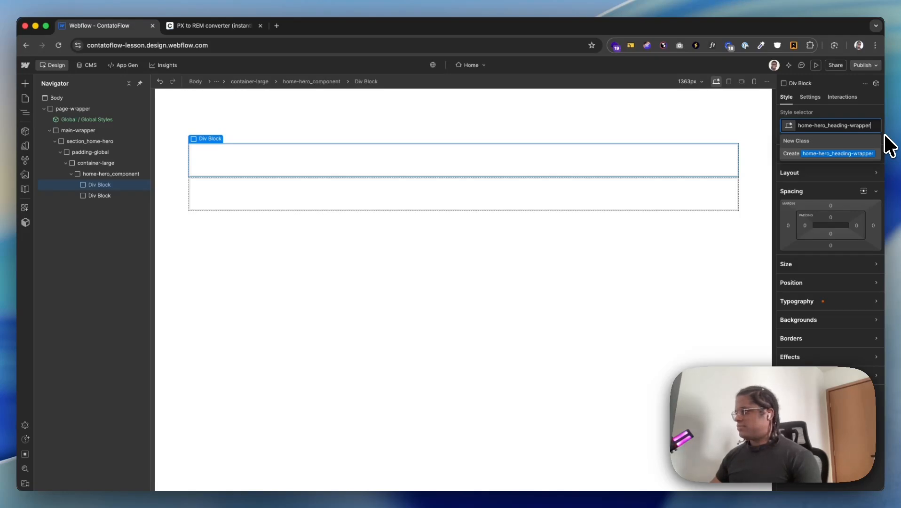
key(Return)
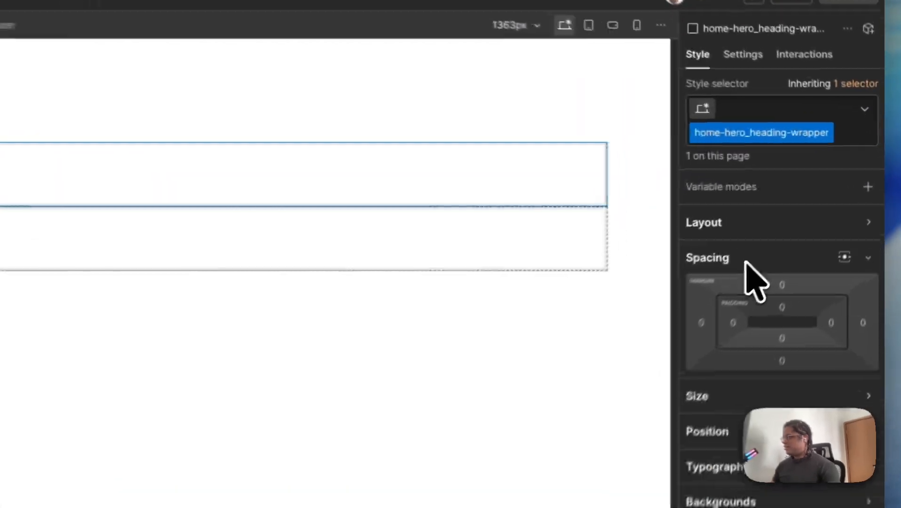
click(813, 206)
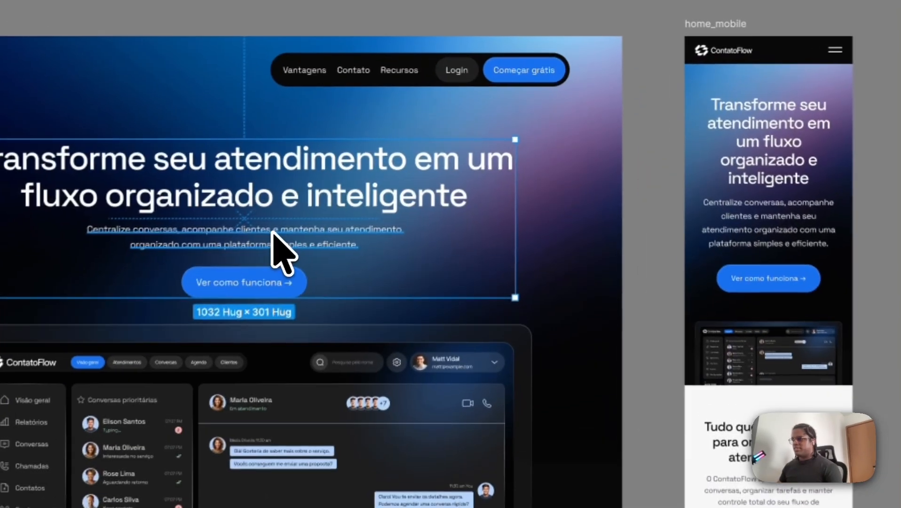
Set the auto layout vertical gap of the hero's Content Wrapper in home_desktop to 32
super+click(413, 152)
key(alt)
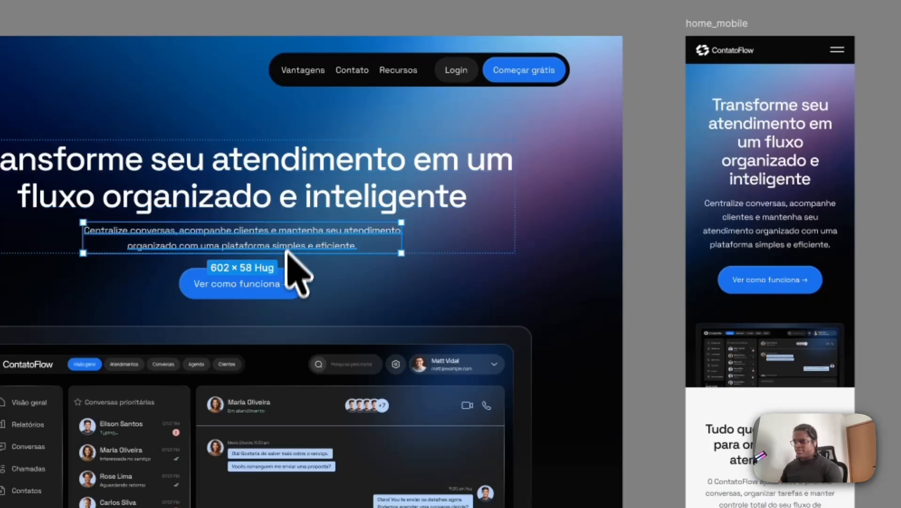
click(294, 282)
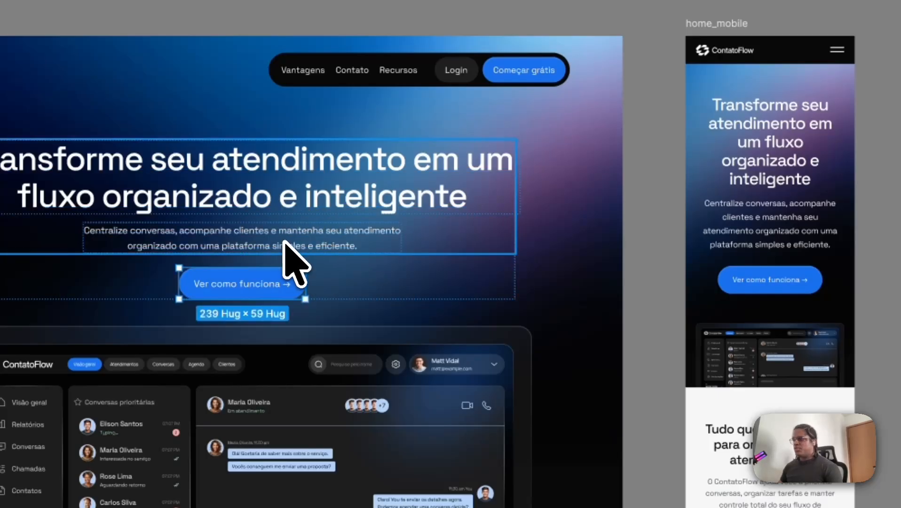
click(480, 279)
click(811, 251)
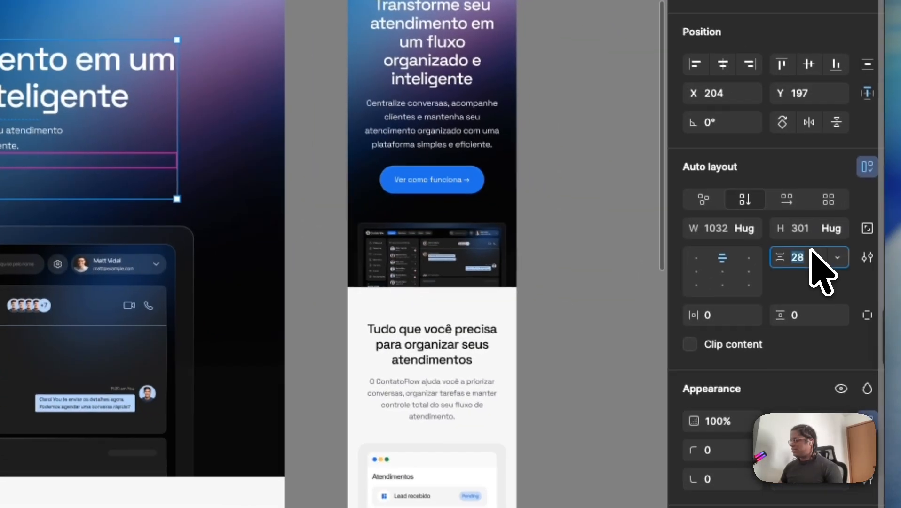
text(32)
key(Return)
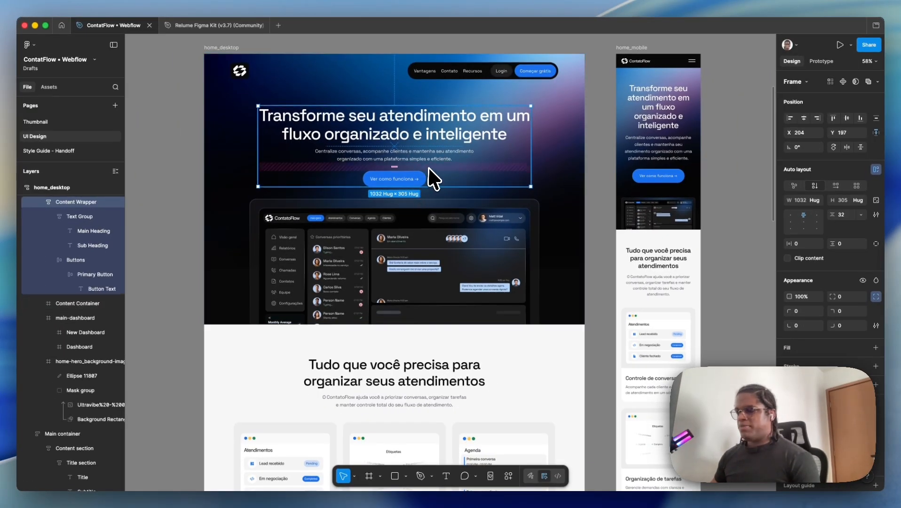
Check the hero's main and sub heading in Figma, and add a Div Block for that text group inside home-hero_heading-wrapper in Webflow
click(423, 155)
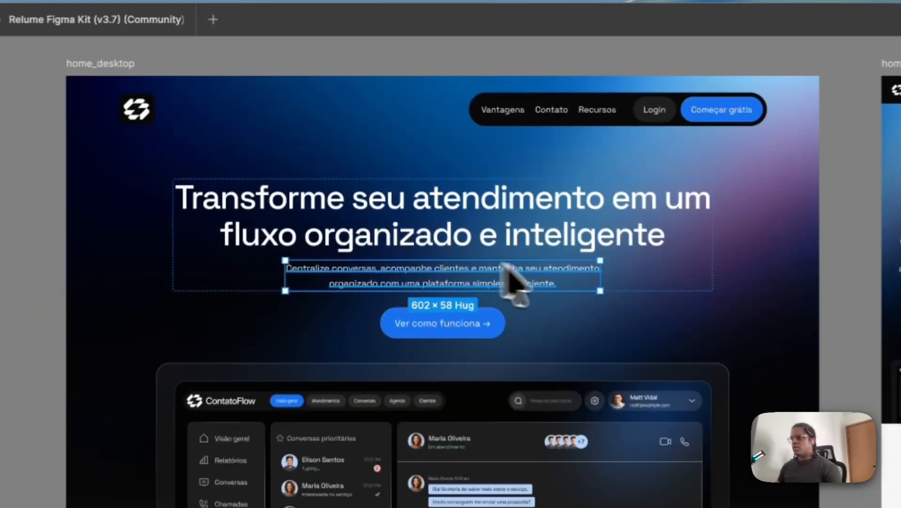
click(584, 245)
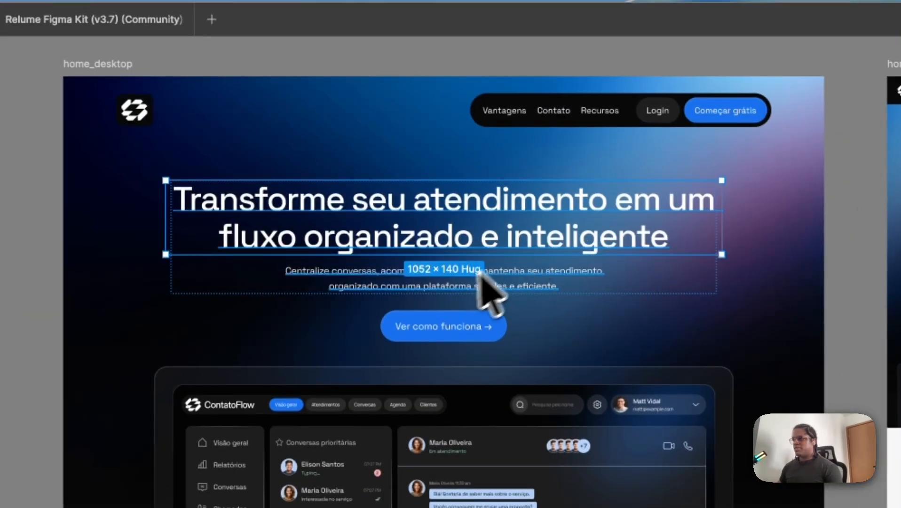
click(442, 286)
click(447, 231)
click(437, 285)
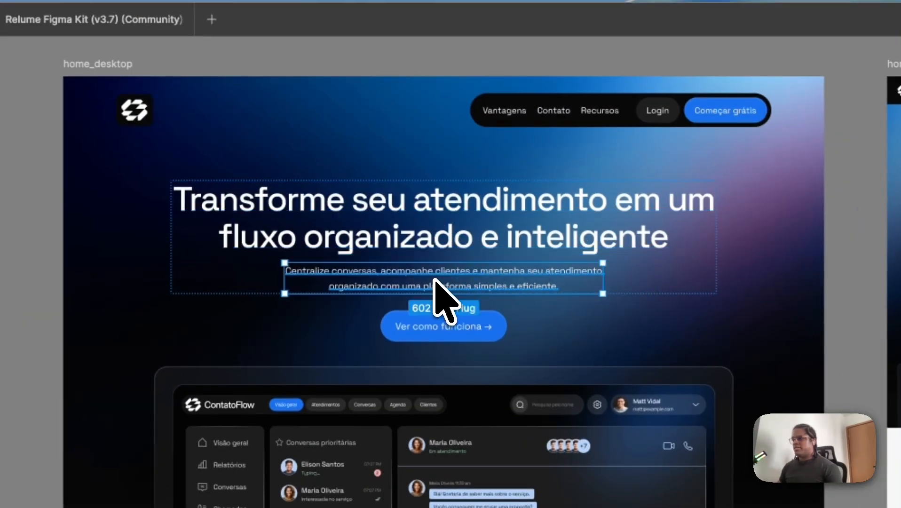
key(super+Tab)
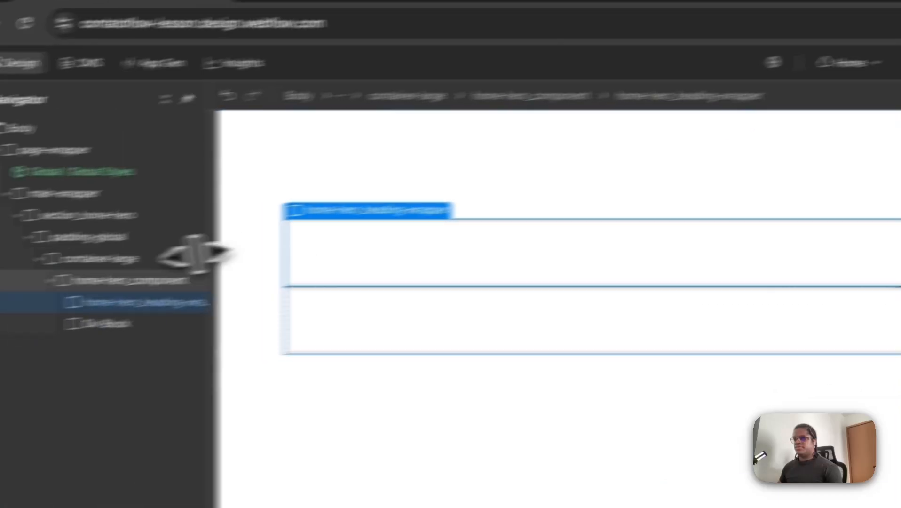
key(super+e)
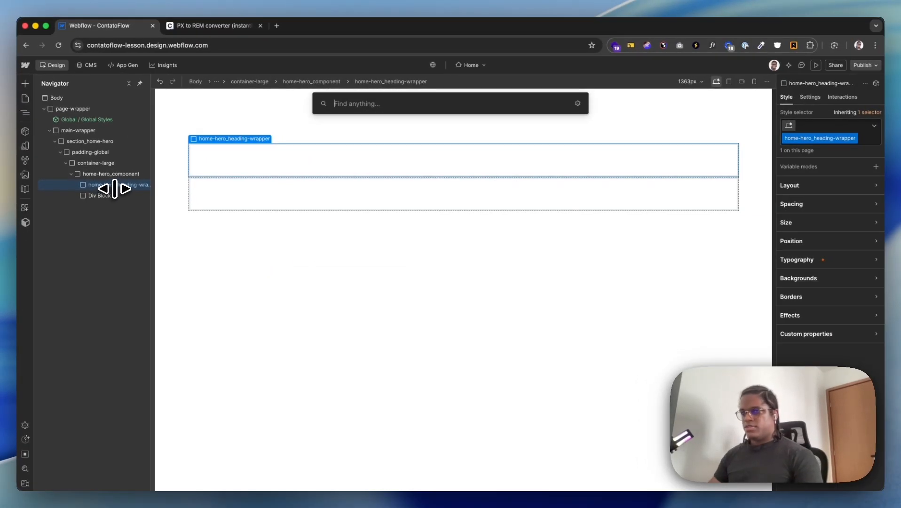
text(div)
key(Return)
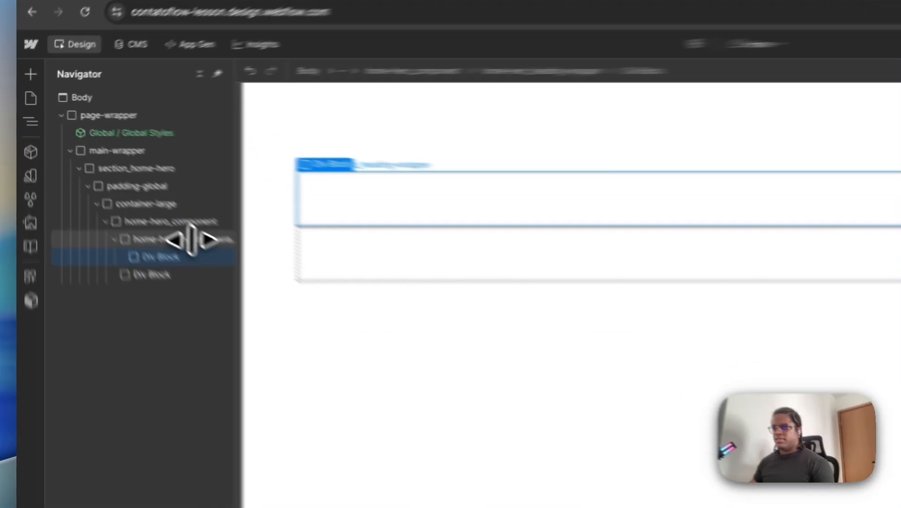
Create the class home-hero_heading-wrap on the nested Div Block, based on its parent's copied class name home-hero_heading-wrapper
click(192, 240)
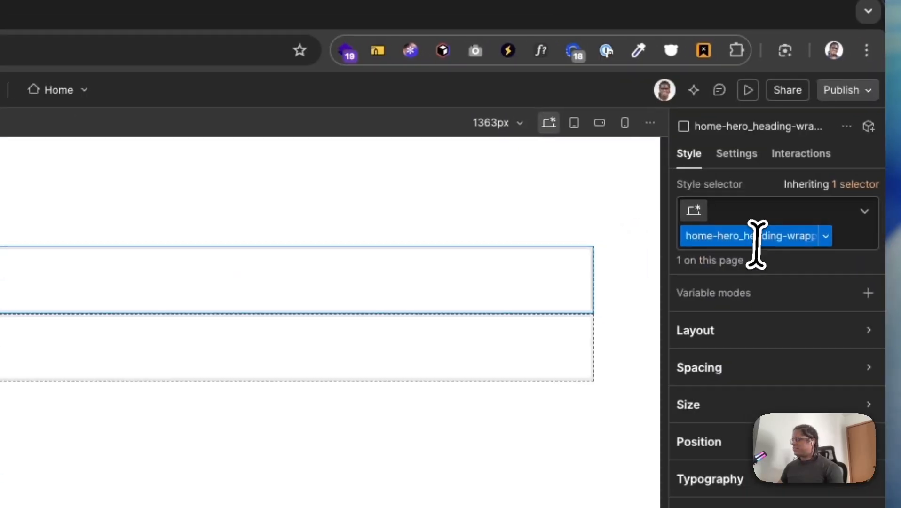
double_click(757, 235)
key(ctrl+c)
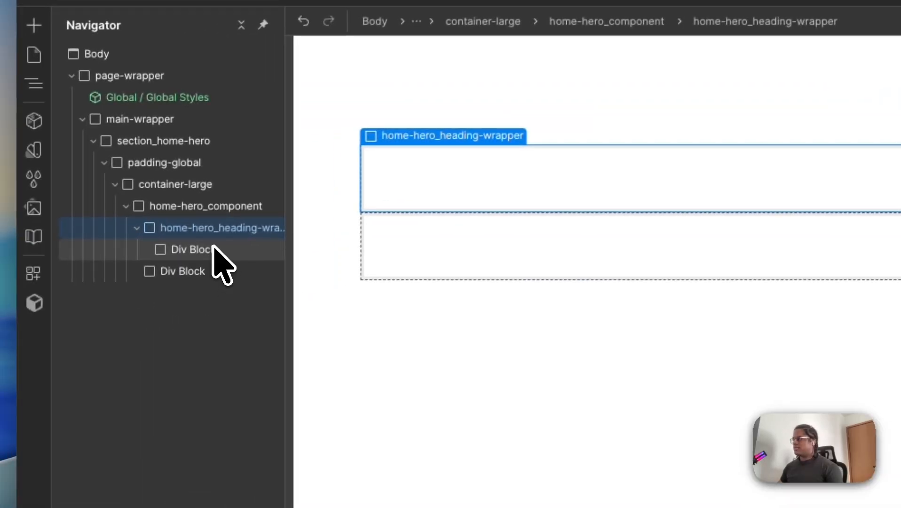
click(212, 246)
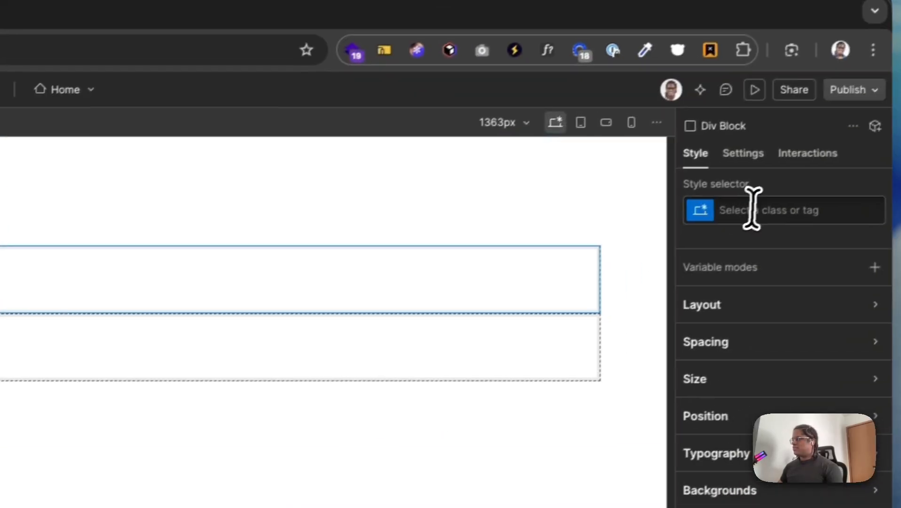
click(753, 213)
key(ctrl+v)
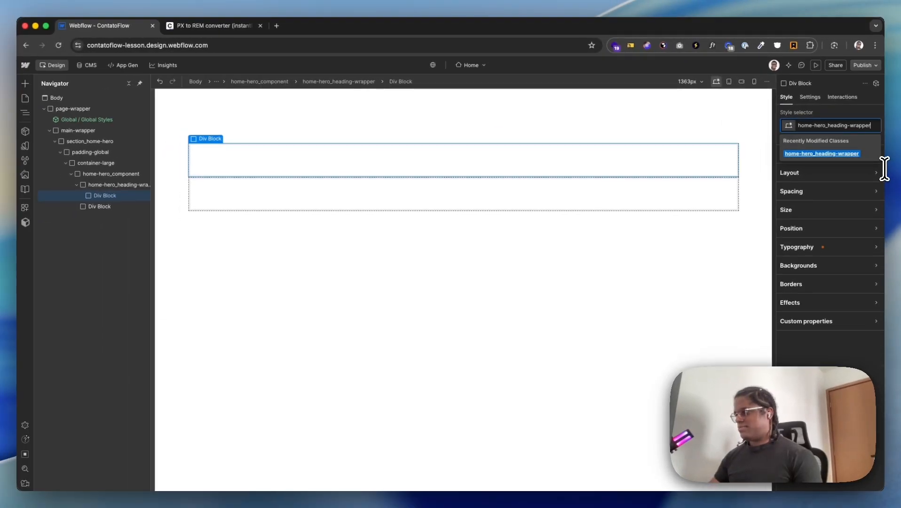
key(BackSpace)
key(BackSpace)
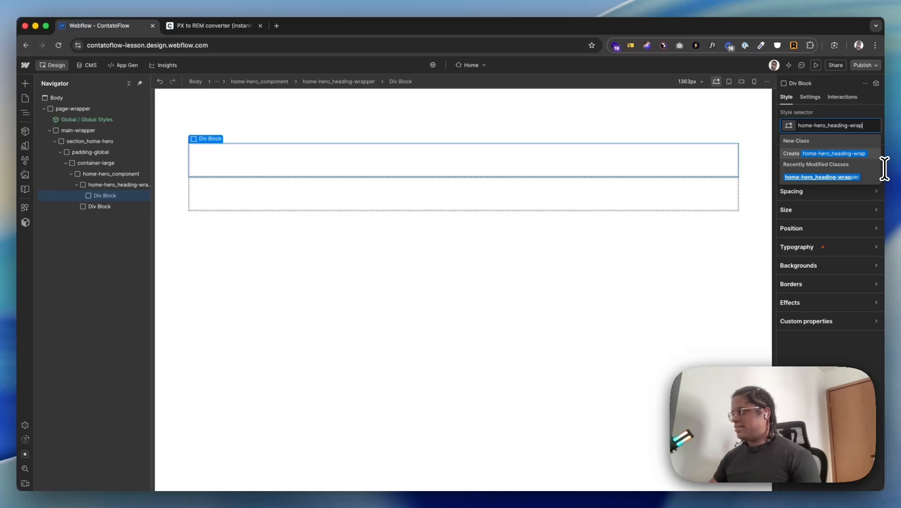
key(Return)
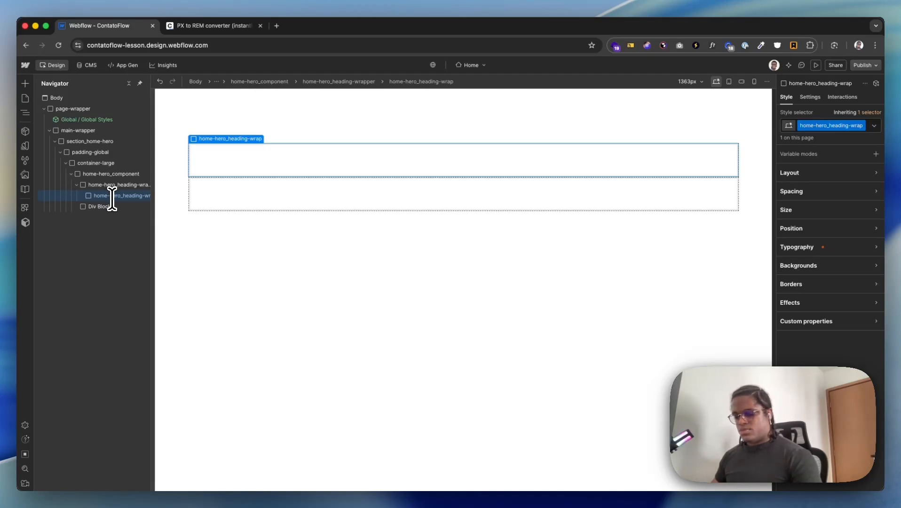
Add an H1 heading element inside home-hero_heading-wrap
key(super+e)
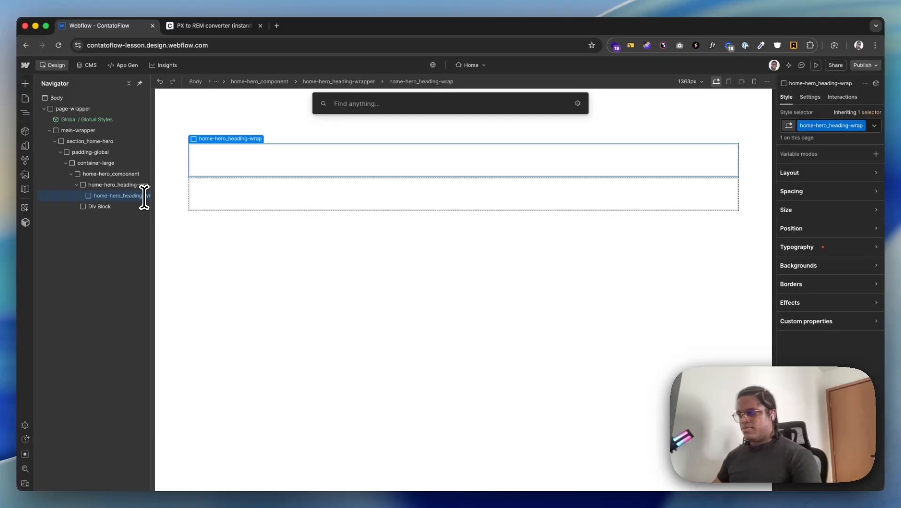
text(h1)
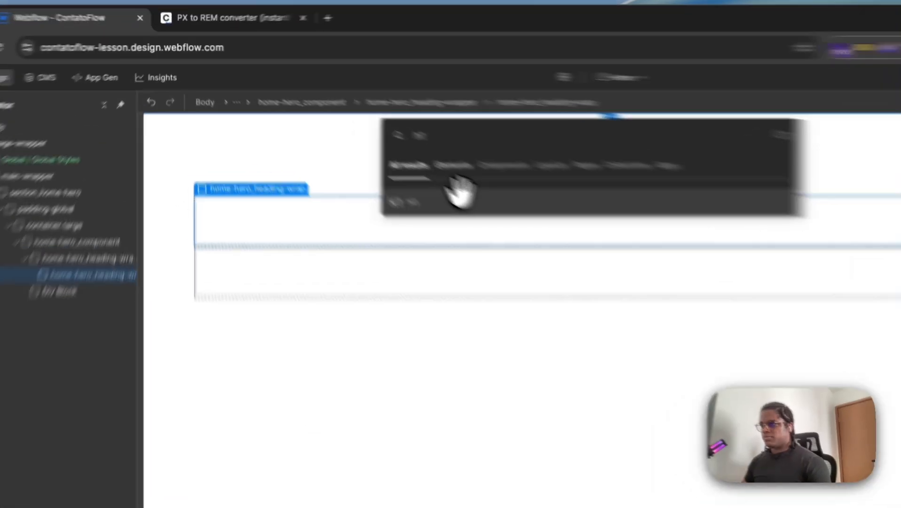
click(459, 195)
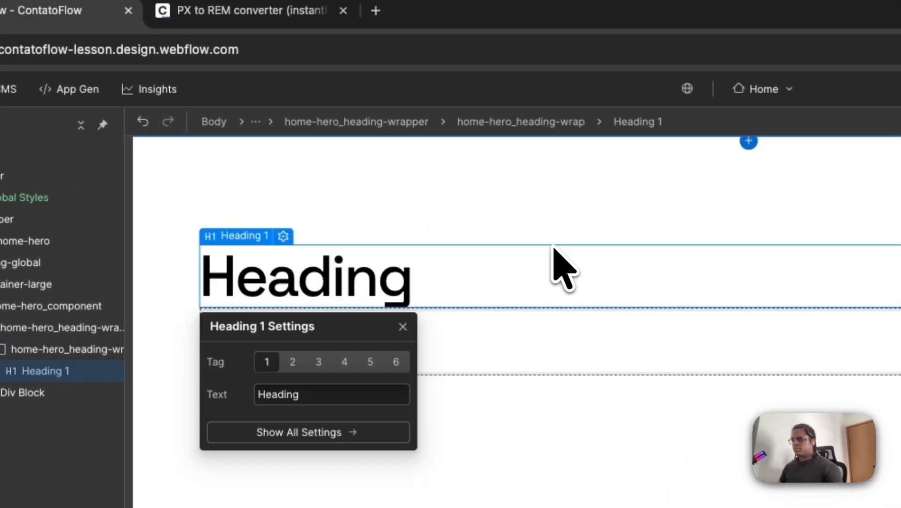
Apply the existing class heading-style-h1 to the new H1 heading
click(285, 282)
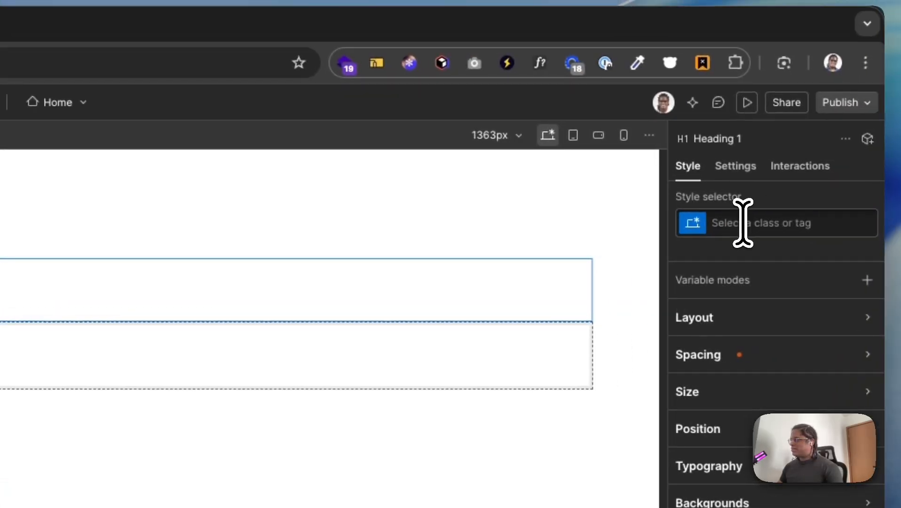
click(742, 222)
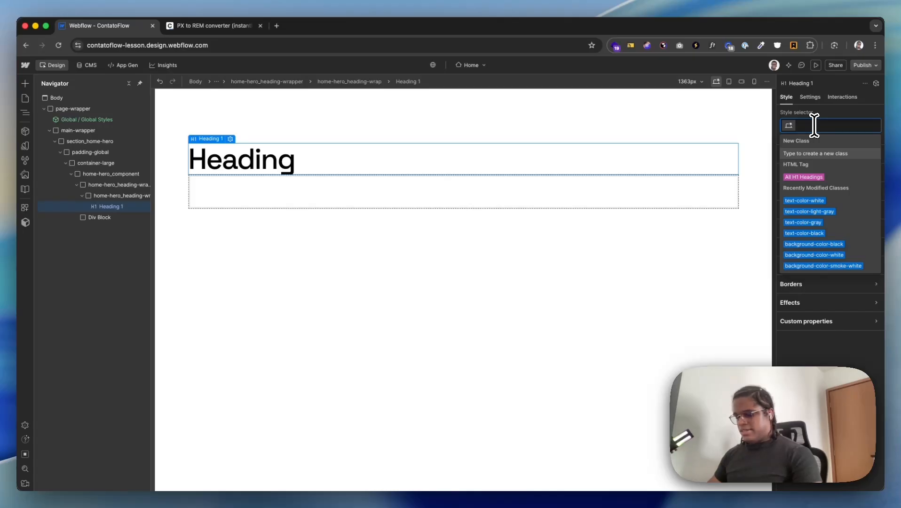
text(h1)
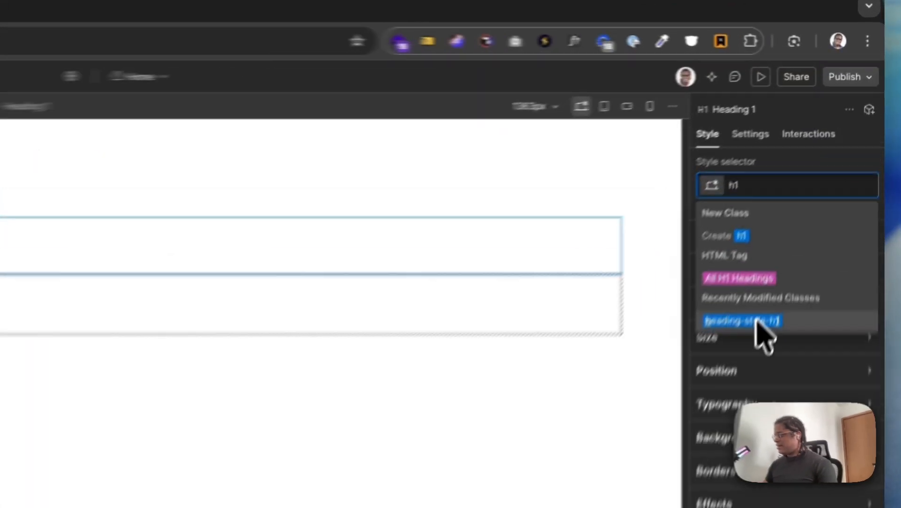
click(814, 201)
double_click(816, 125)
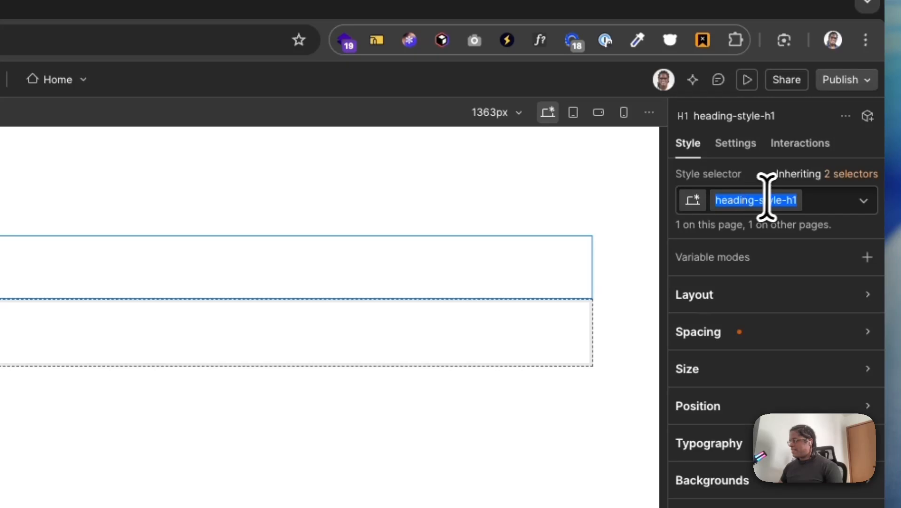
click(755, 171)
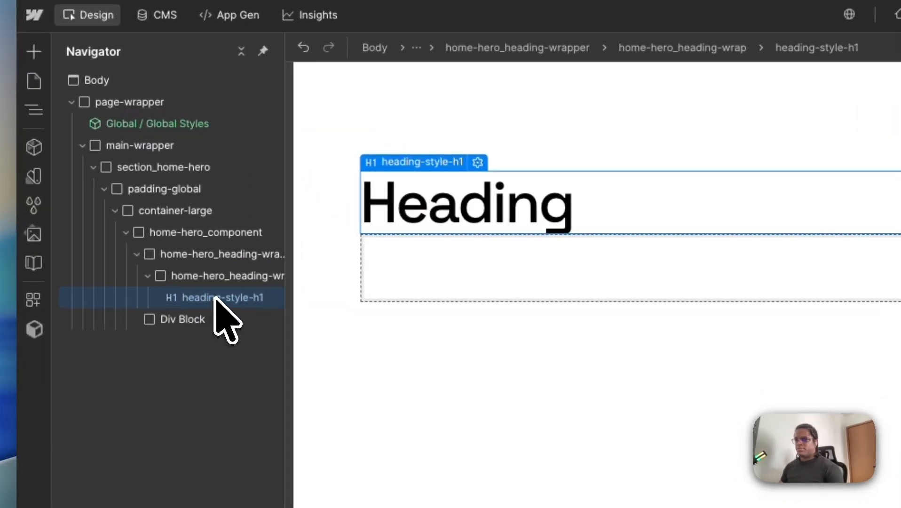
Duplicate the H1 heading and remove the heading-style-h1 class from both copies
key(super+d)
click(210, 312)
click(215, 301)
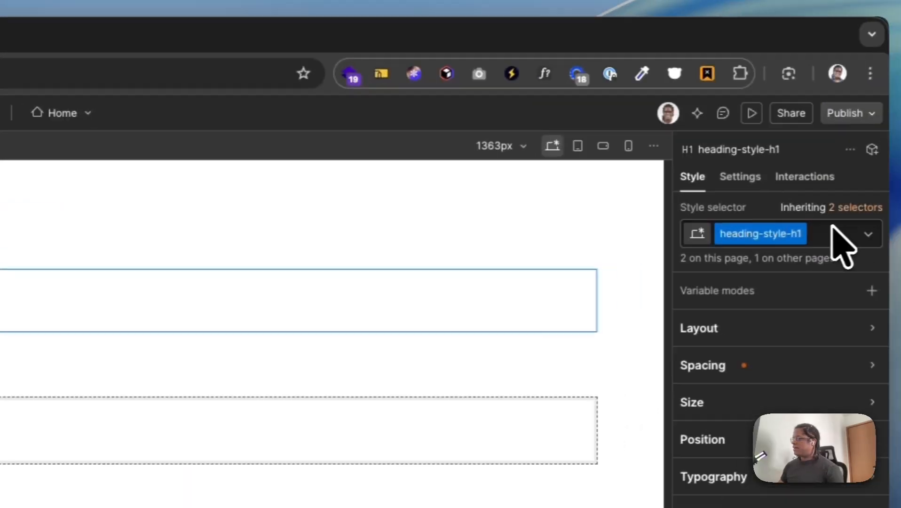
click(828, 231)
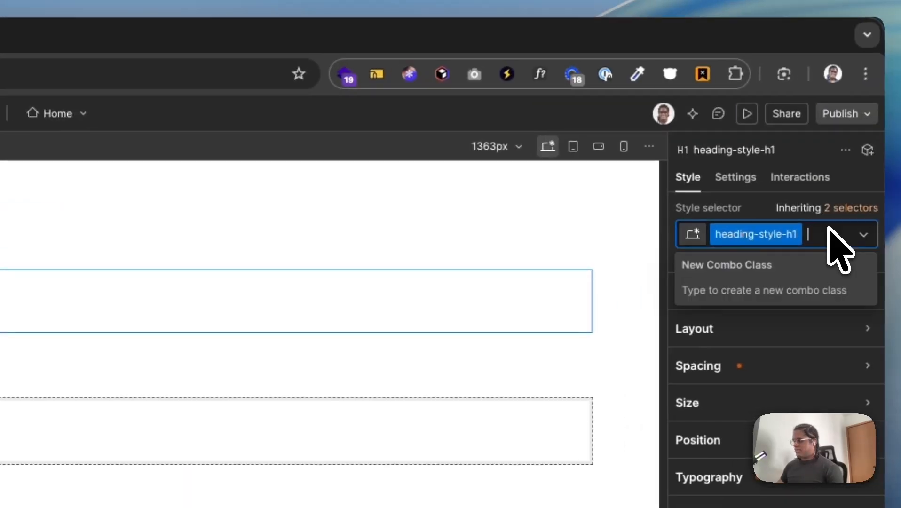
key(BackSpace)
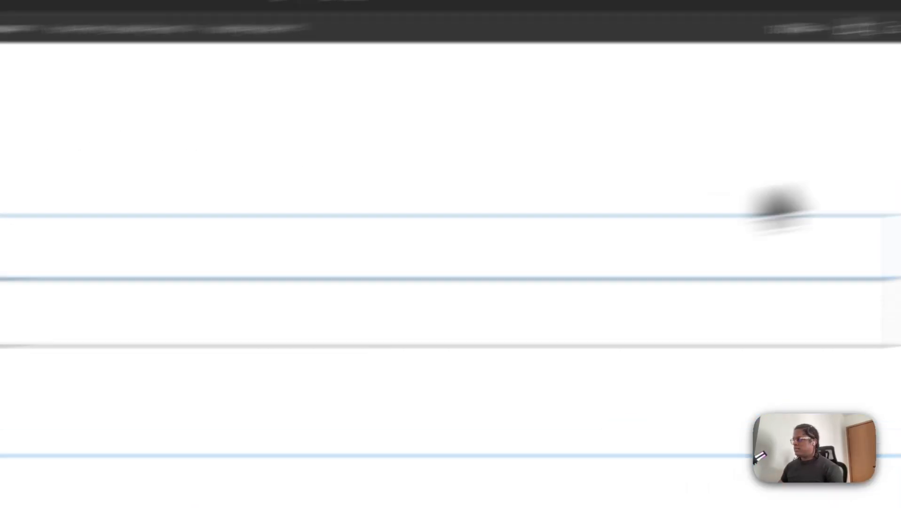
click(830, 150)
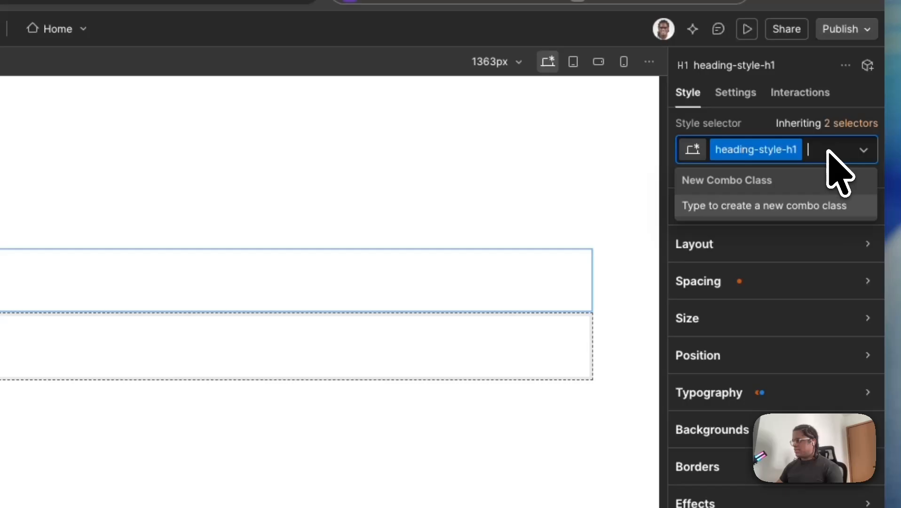
key(BackSpace)
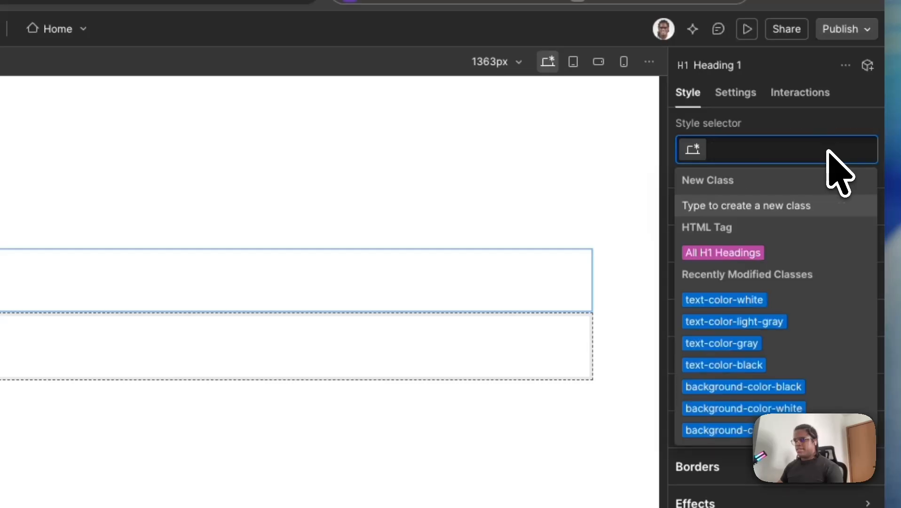
Unlink the second heading's font size from its variable in the Typography settings and enter a larger size
click(743, 99)
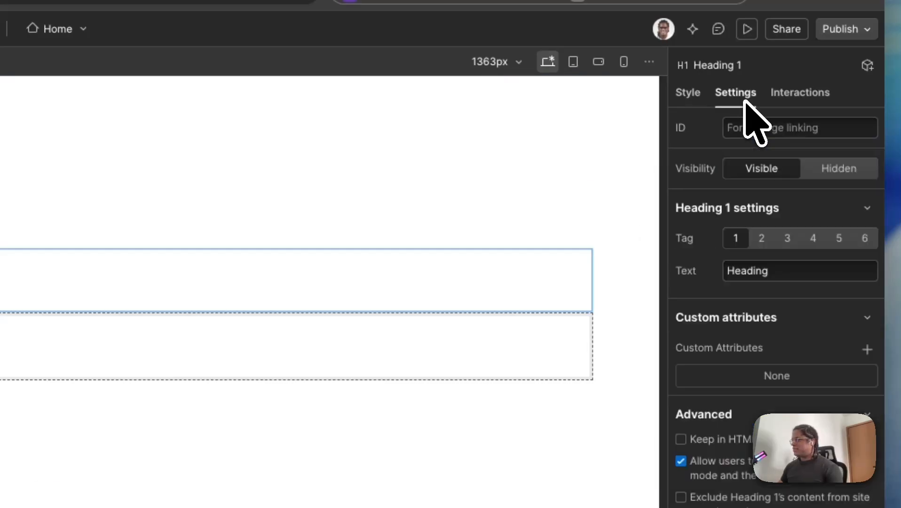
click(688, 94)
click(718, 395)
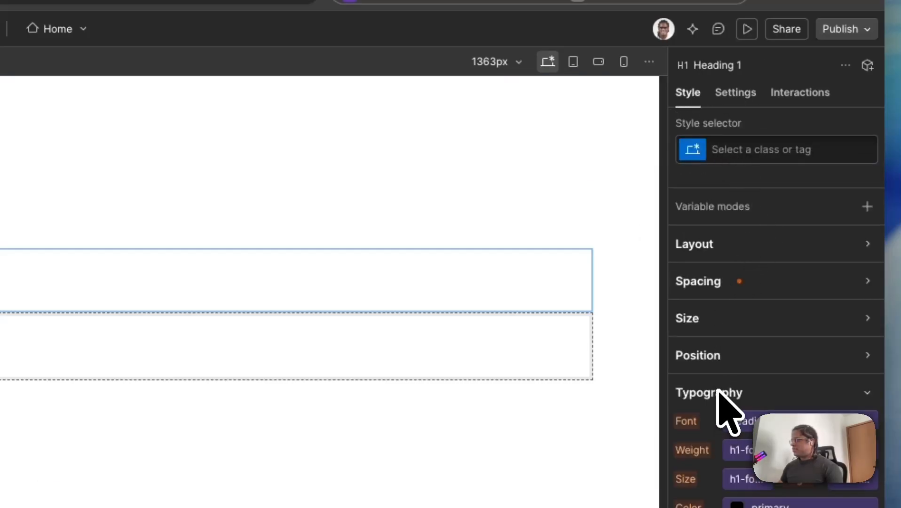
click(738, 335)
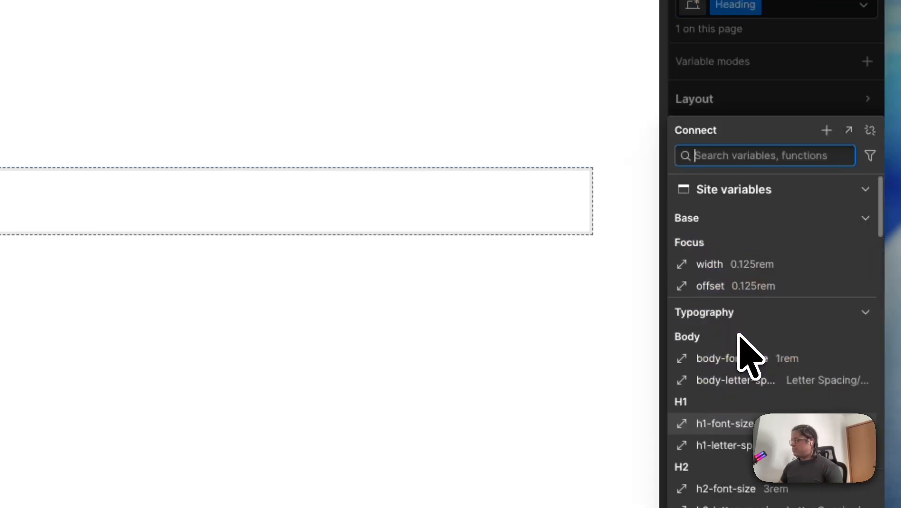
click(870, 129)
click(741, 335)
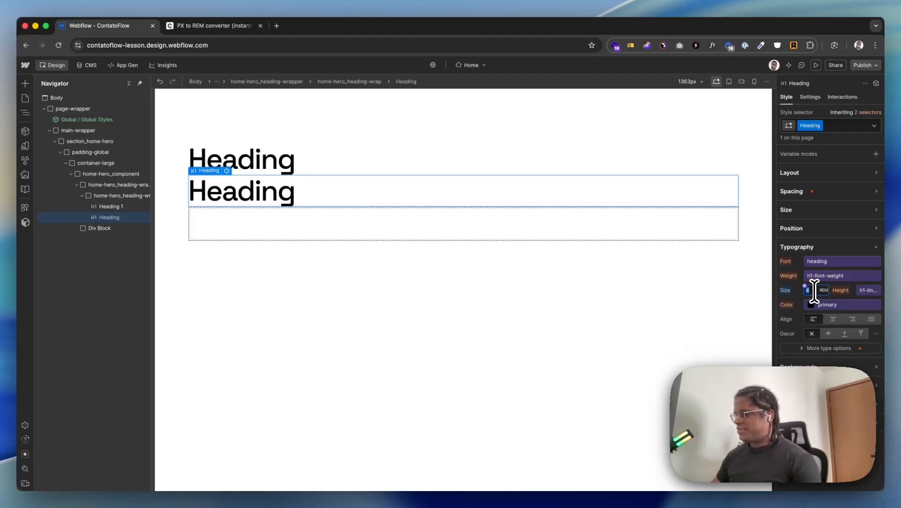
key(Return)
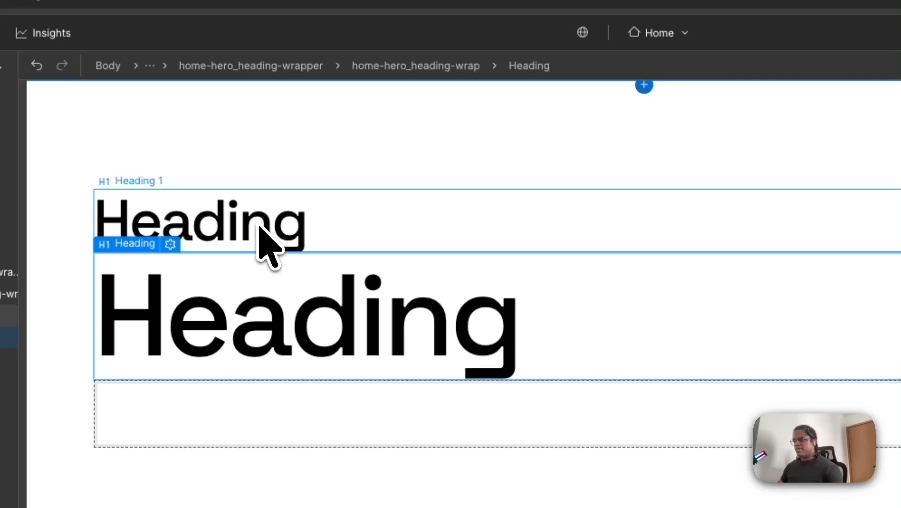
Undo the second heading's font size change and the class removals so both H1 headings use heading-style-h1 again
click(259, 227)
click(761, 233)
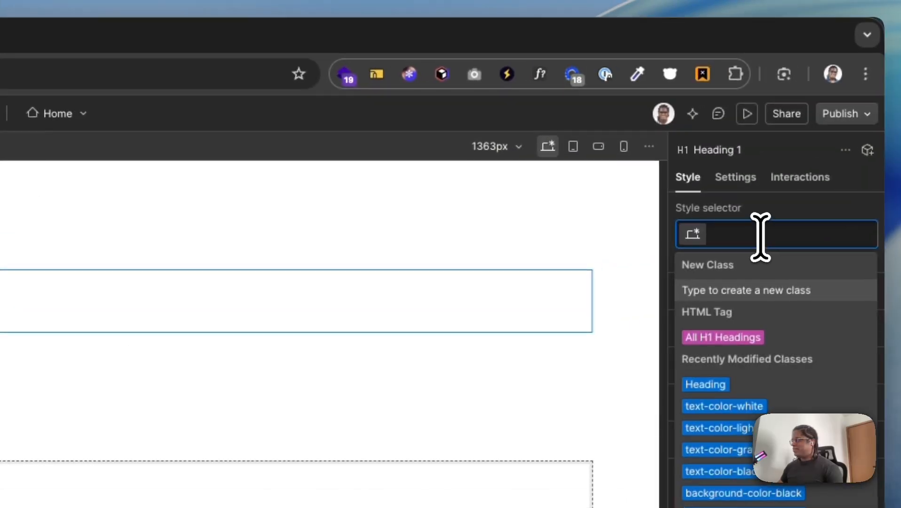
click(726, 205)
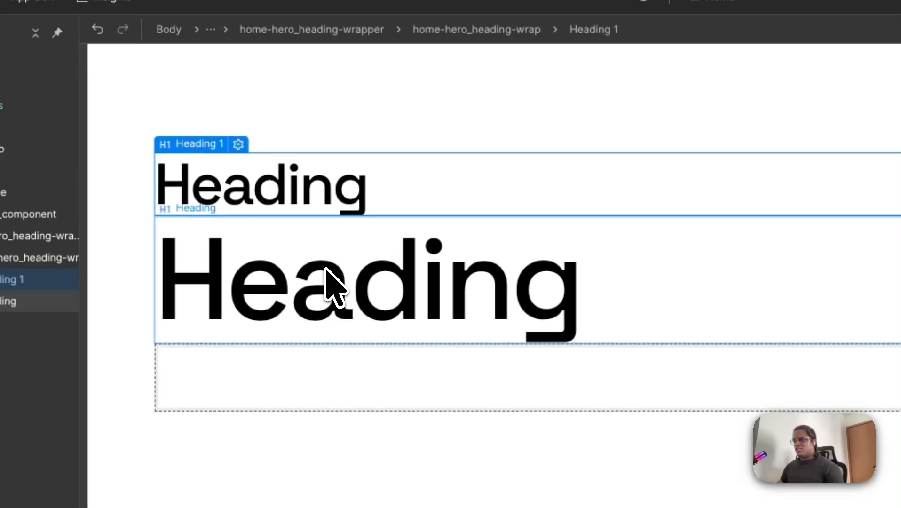
click(327, 270)
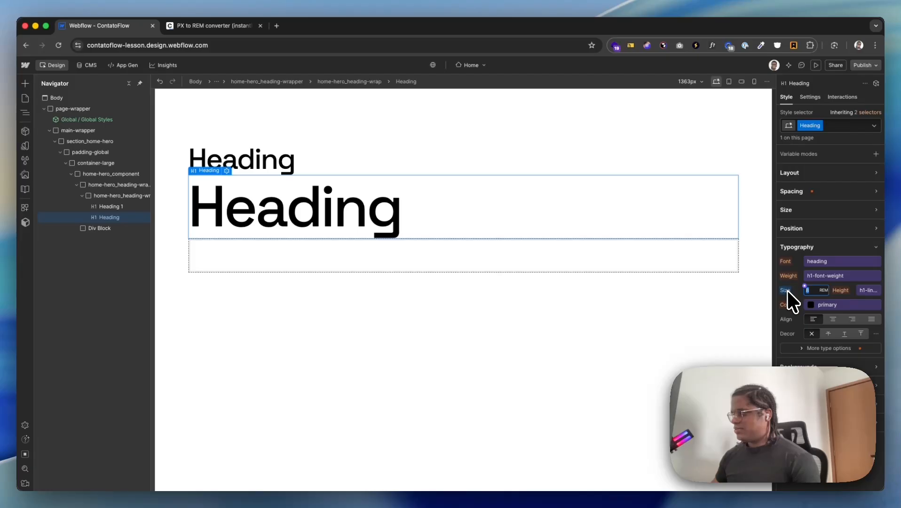
text(4)
key(super+z)
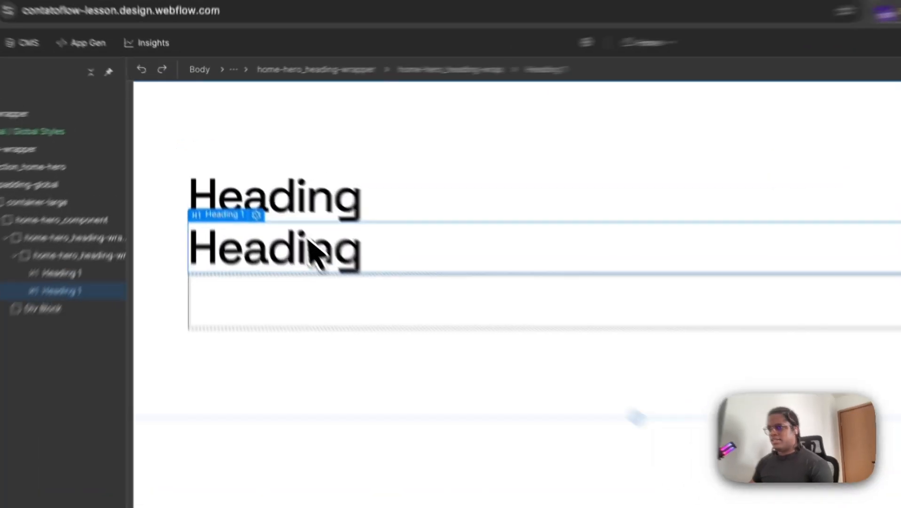
click(302, 195)
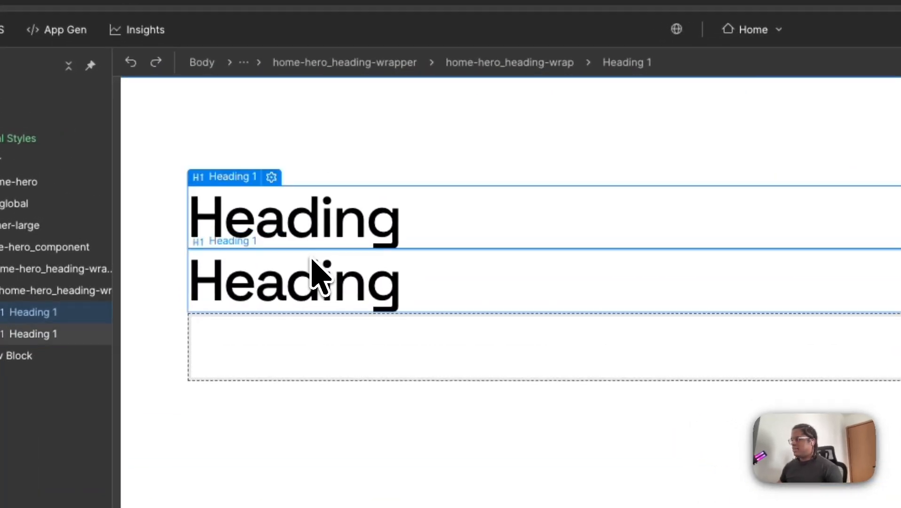
click(288, 228)
key(super+z)
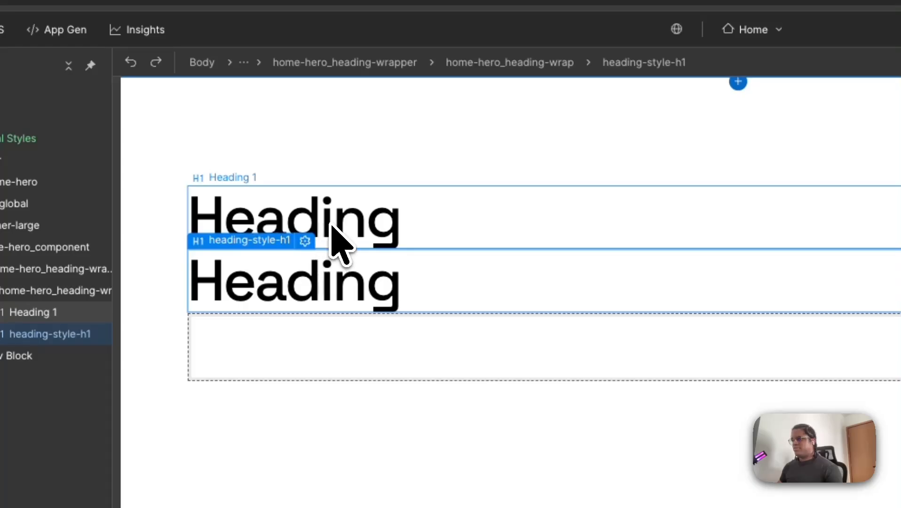
click(331, 225)
key(super+z)
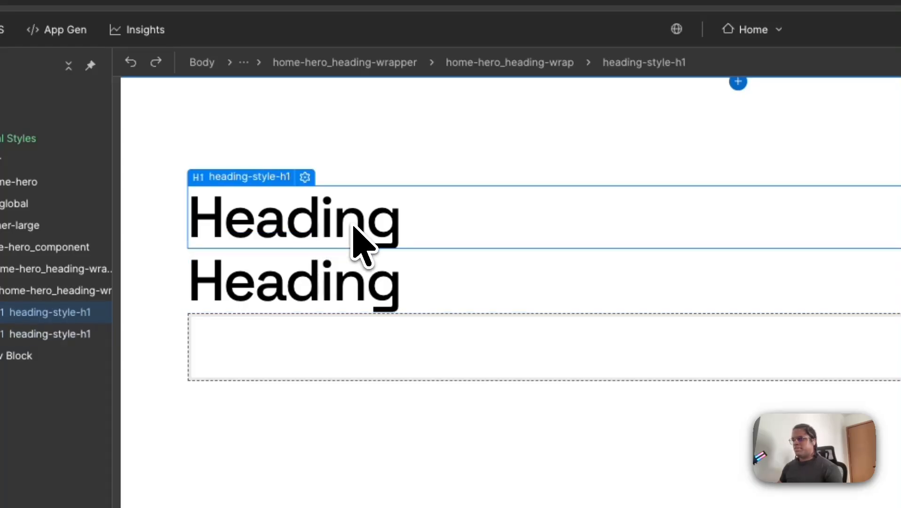
Unlink the font size of heading-style-h1 from its variable, set it to 8 rem, and compare both headings
click(313, 301)
click(349, 241)
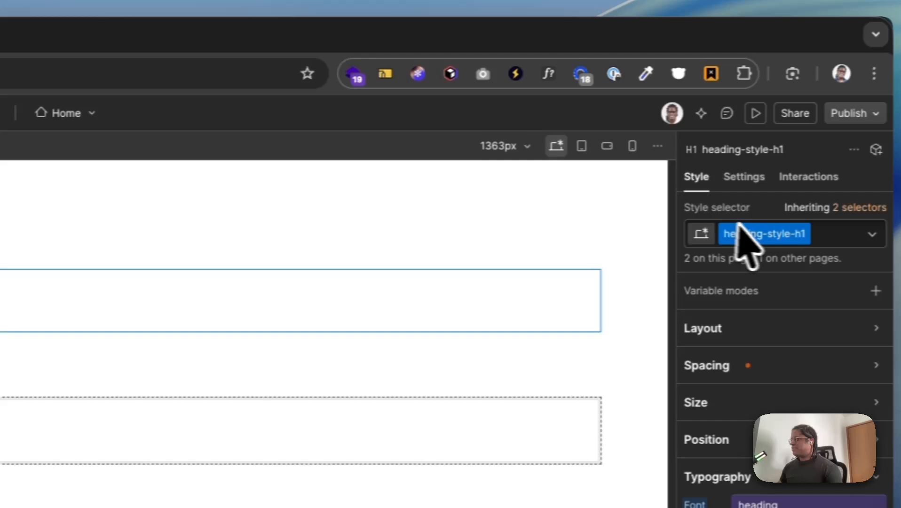
click(748, 237)
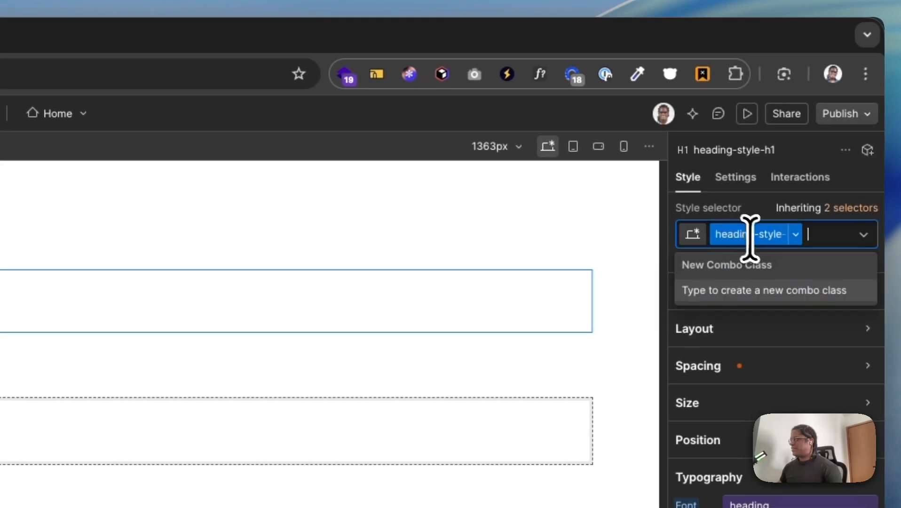
click(750, 239)
click(238, 318)
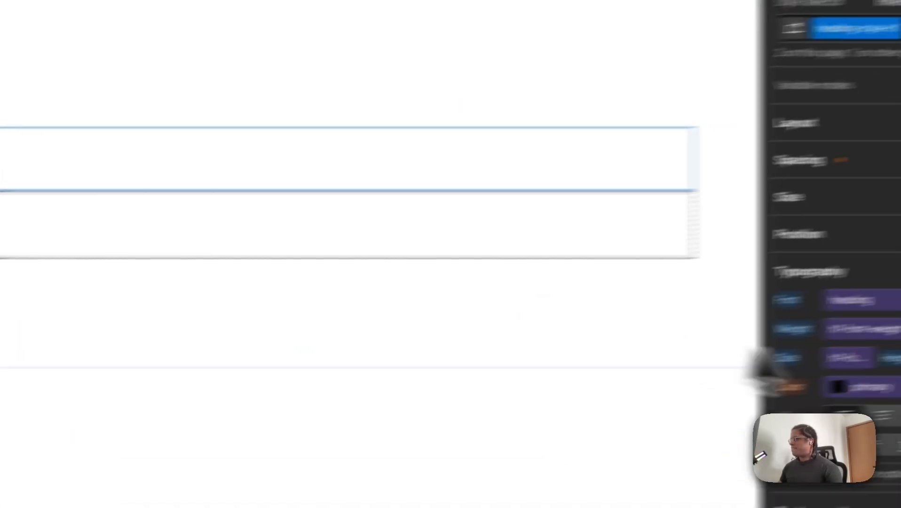
click(843, 355)
click(873, 169)
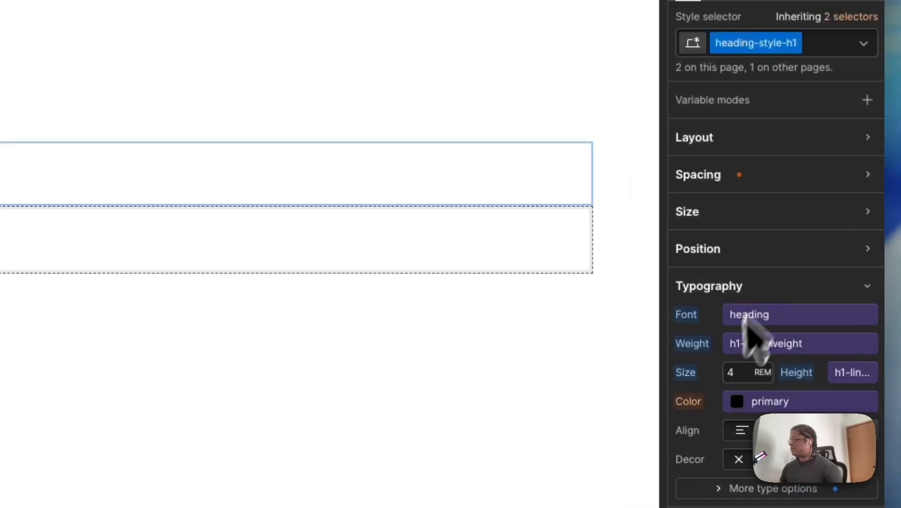
click(740, 372)
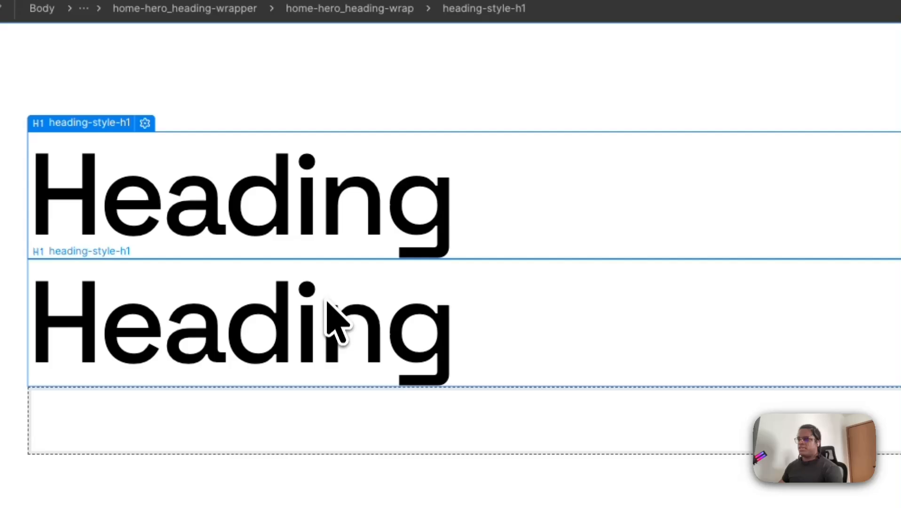
click(330, 303)
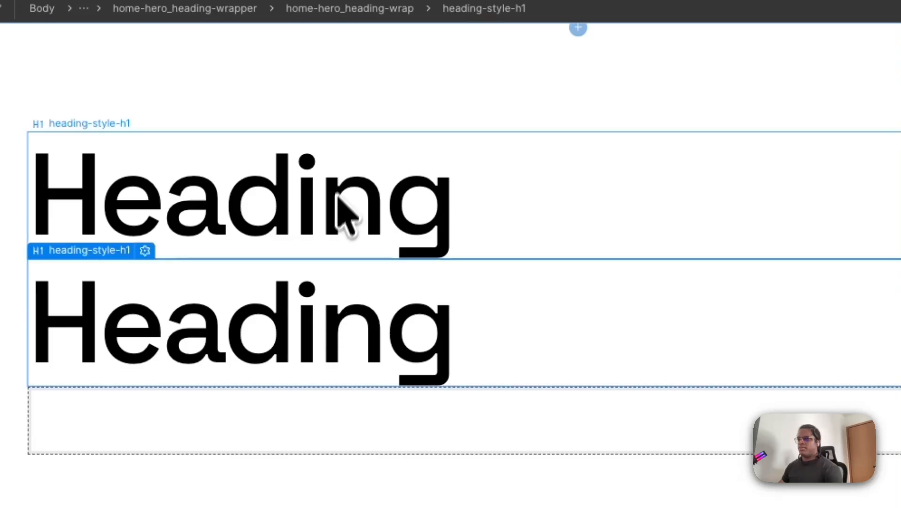
click(339, 196)
click(318, 301)
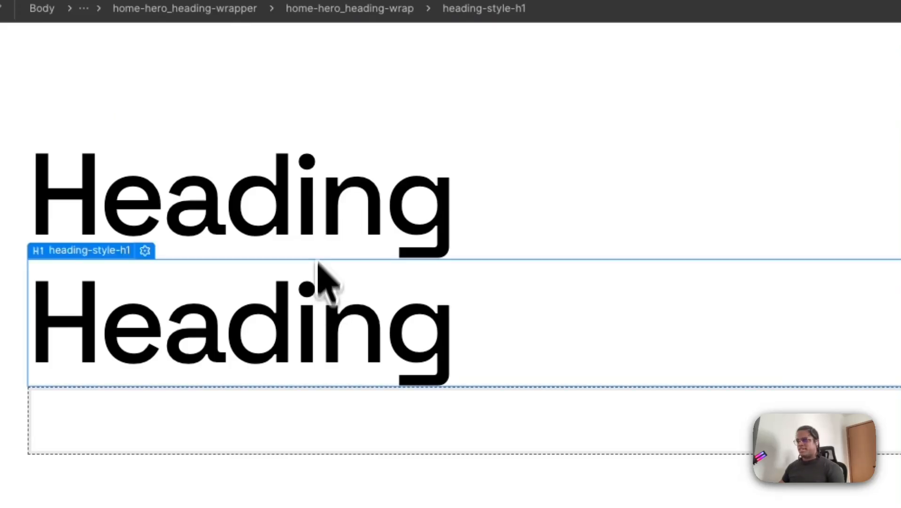
click(322, 245)
click(304, 311)
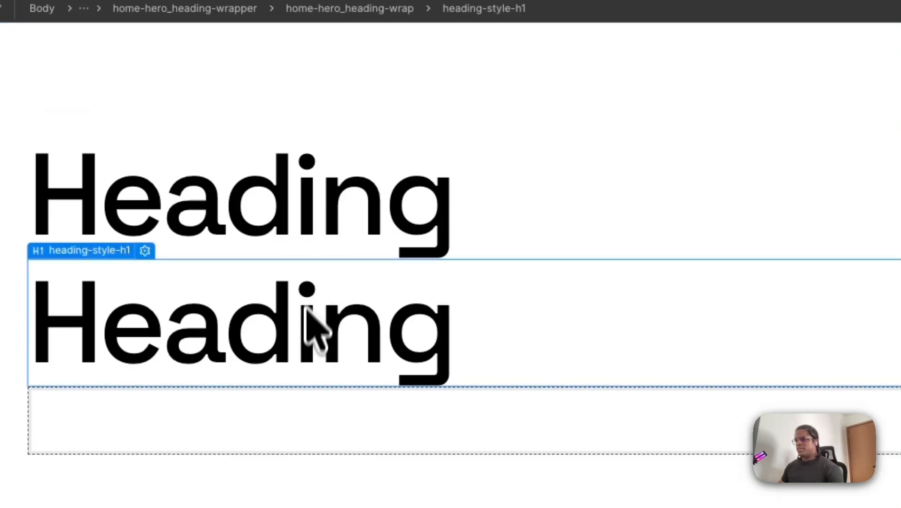
click(309, 208)
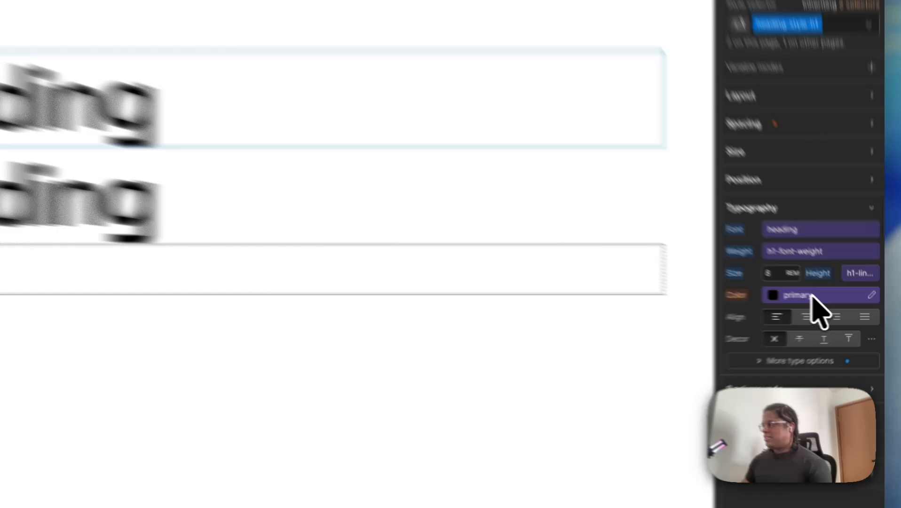
Try the secondary link color variable as the text color of heading-style-h1
click(842, 305)
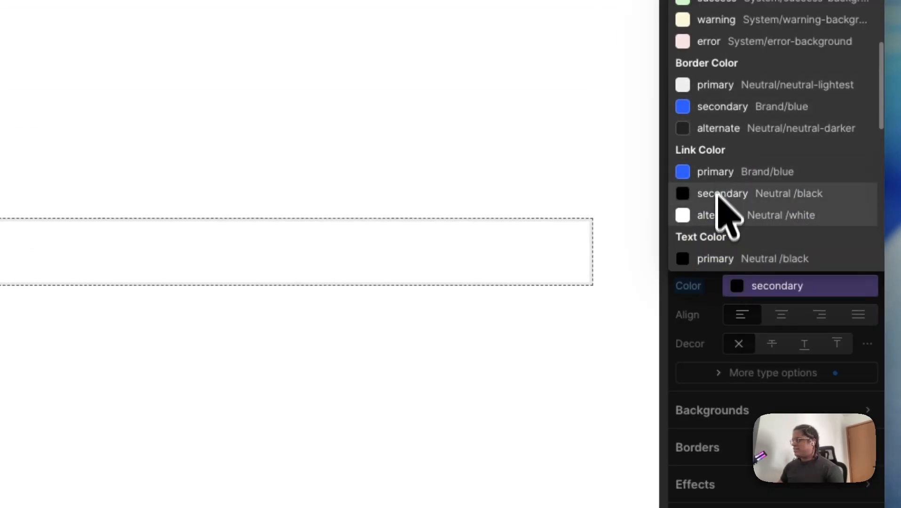
click(745, 419)
scroll(766, 307, up, 3)
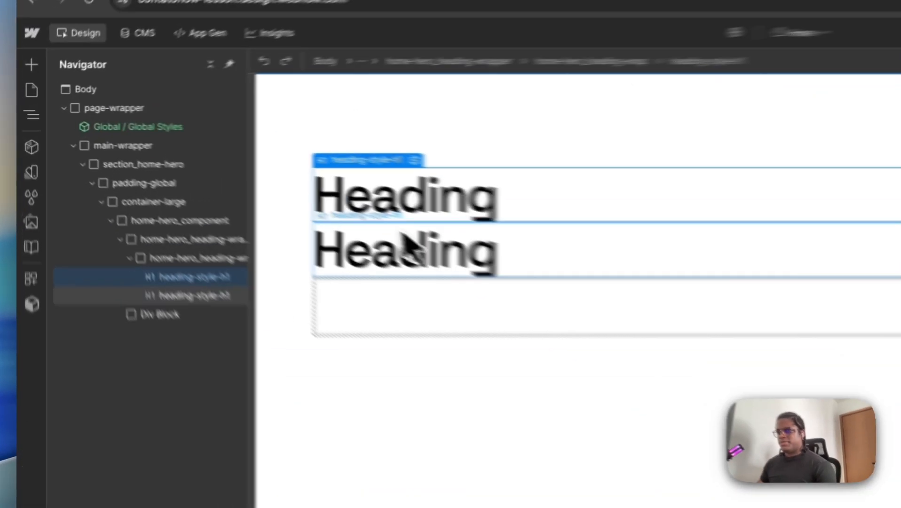
Delete the duplicate second H1 heading and open the remaining heading's text for editing
click(241, 188)
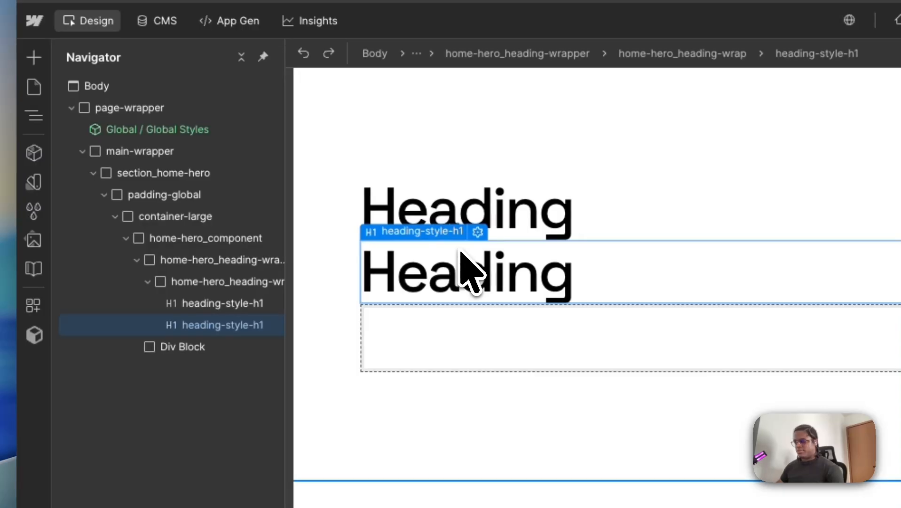
key(Delete)
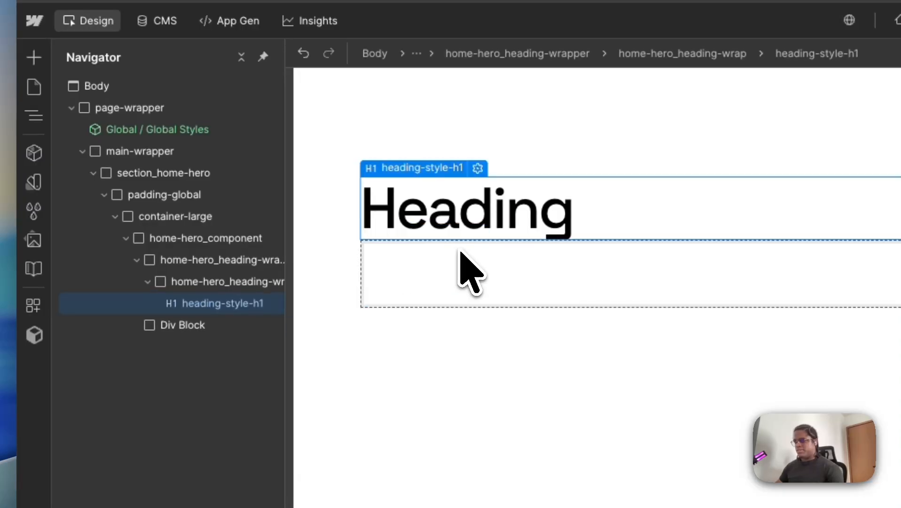
double_click(510, 225)
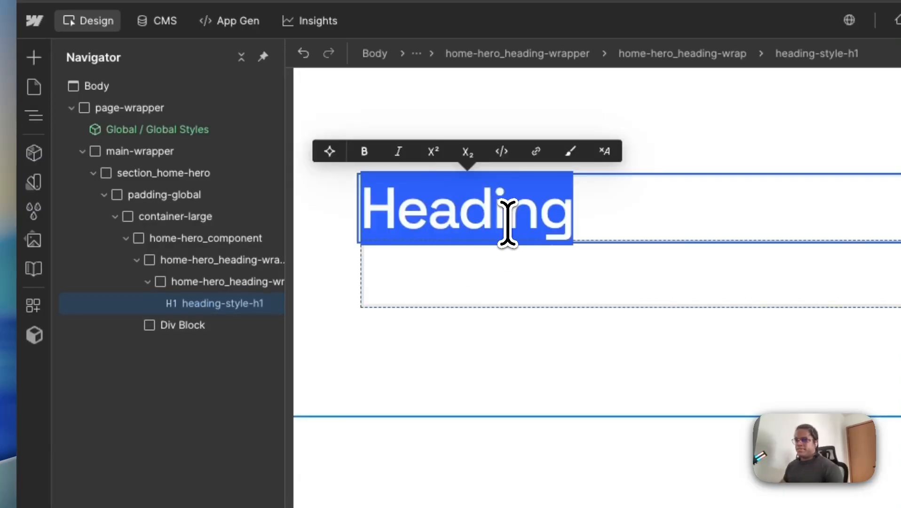
Add a paragraph element inside home-hero_heading-wrap, below the H1 heading
click(240, 281)
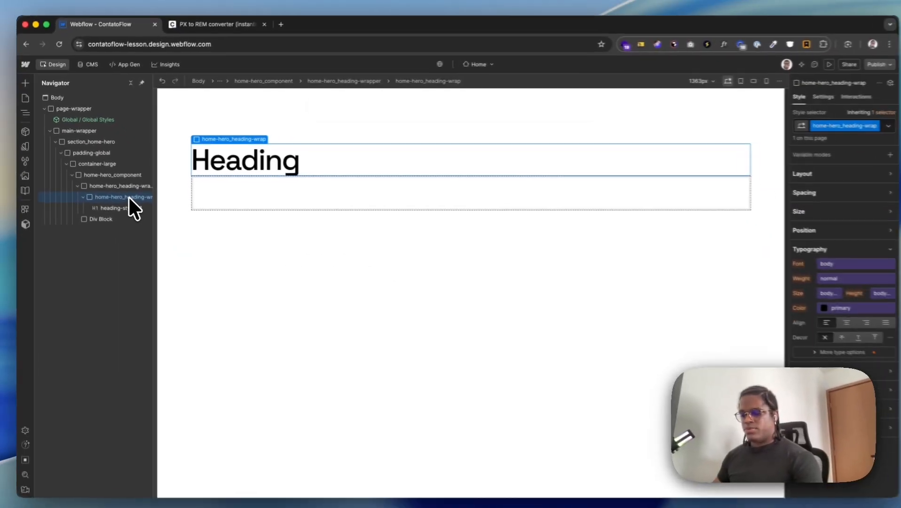
key(super+e)
text(p)
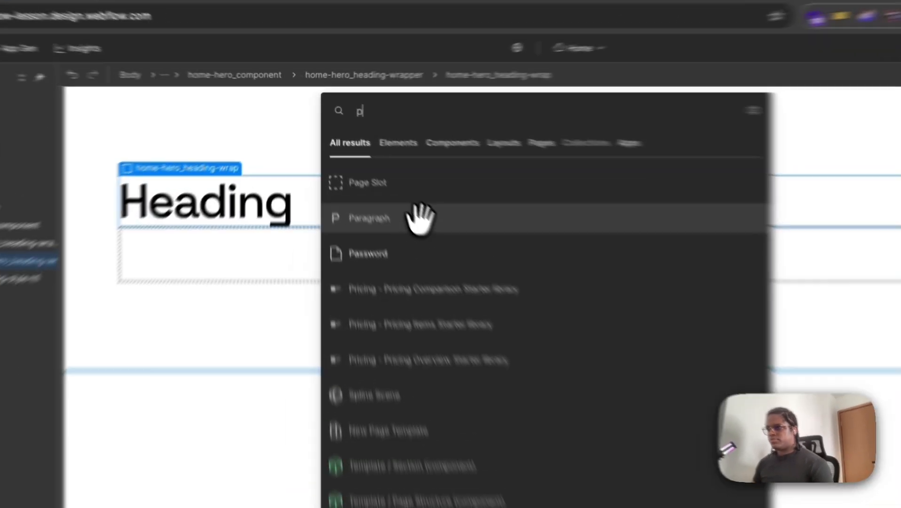
click(374, 169)
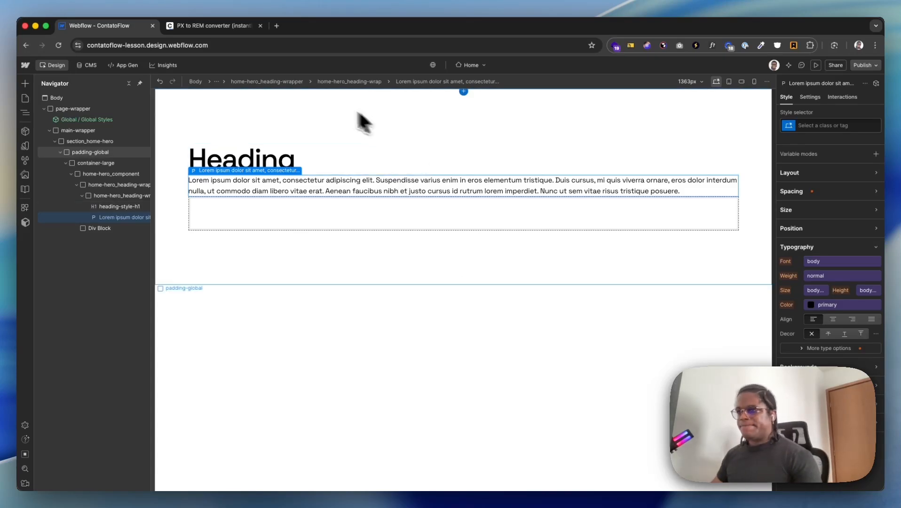
Copy the hero subheading "Centralize conversas, acompanhe clientes..." from the Figma design and replace the Webflow paragraph's placeholder text with it
key(super+Tab)
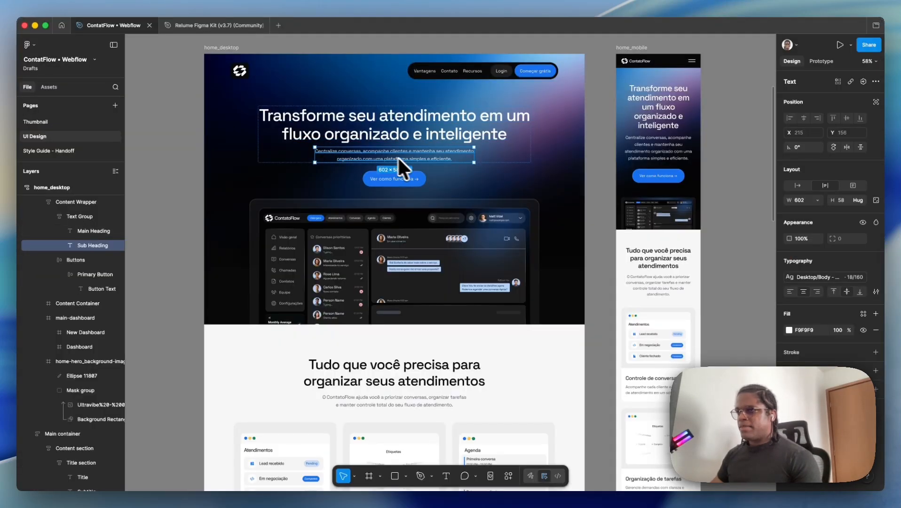
key(super+Tab)
key(super+Tab)
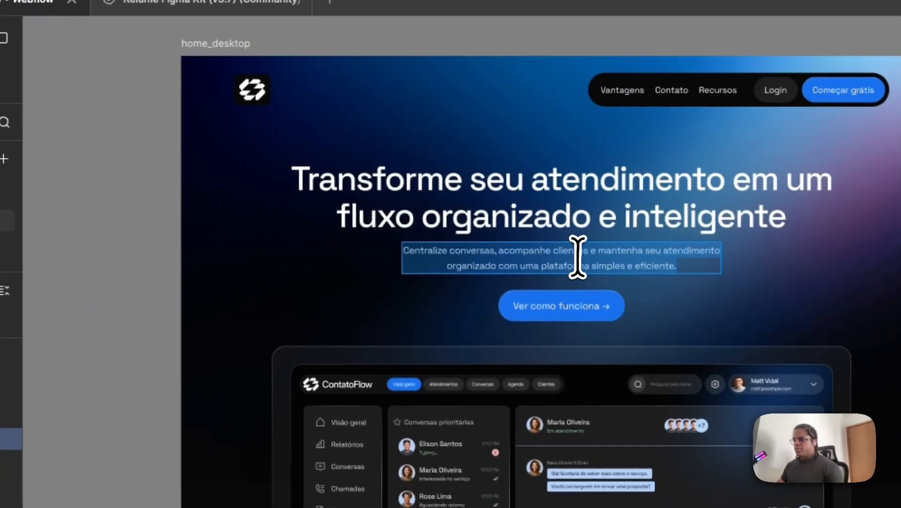
double_click(553, 242)
key(super+c)
key(super+Tab)
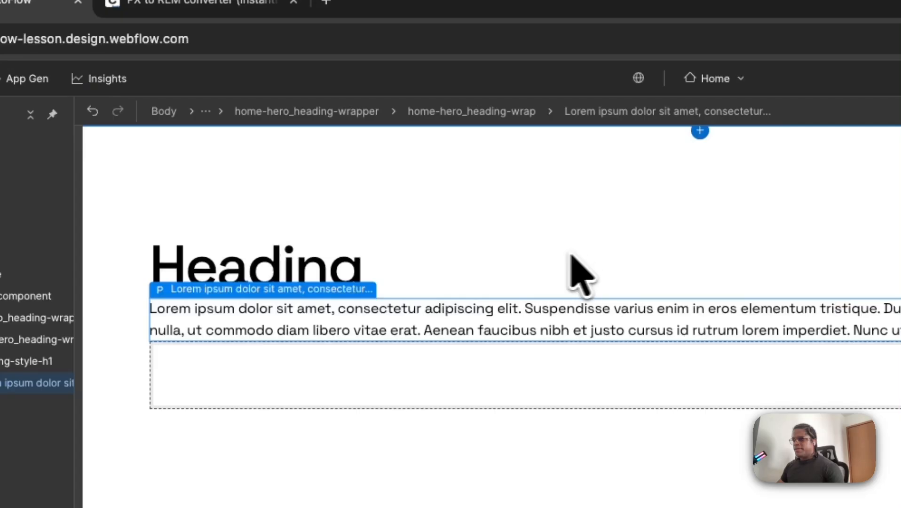
double_click(405, 316)
key(super+v)
Replace the H1 heading text with "Transforme seu atendimento em um fluxo organizado e inteligente" from the Figma design
click(288, 283)
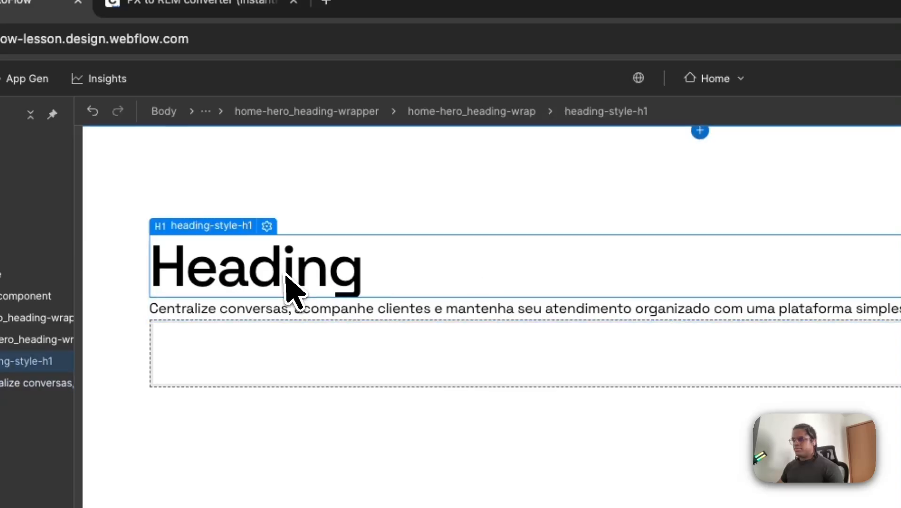
key(super+Tab)
double_click(447, 205)
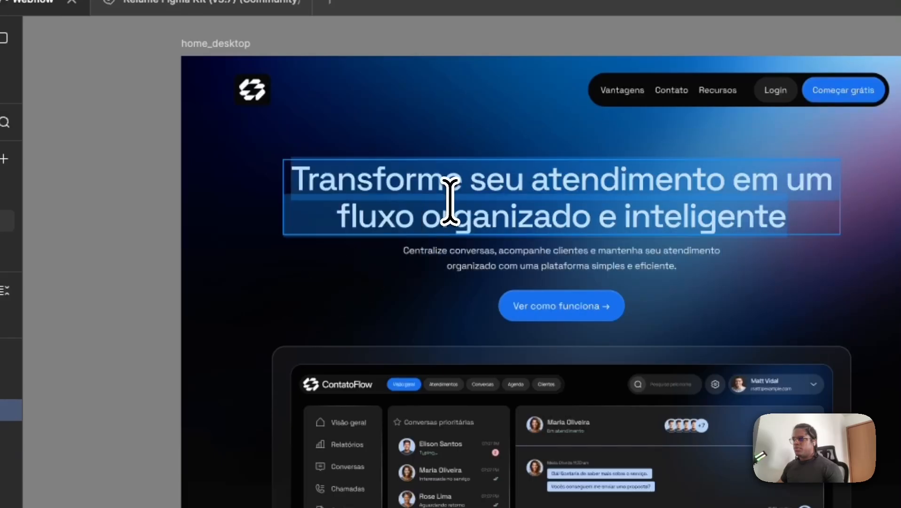
key(super+Tab)
double_click(252, 263)
text(Transforme seu atendimento organizado e inteligente)
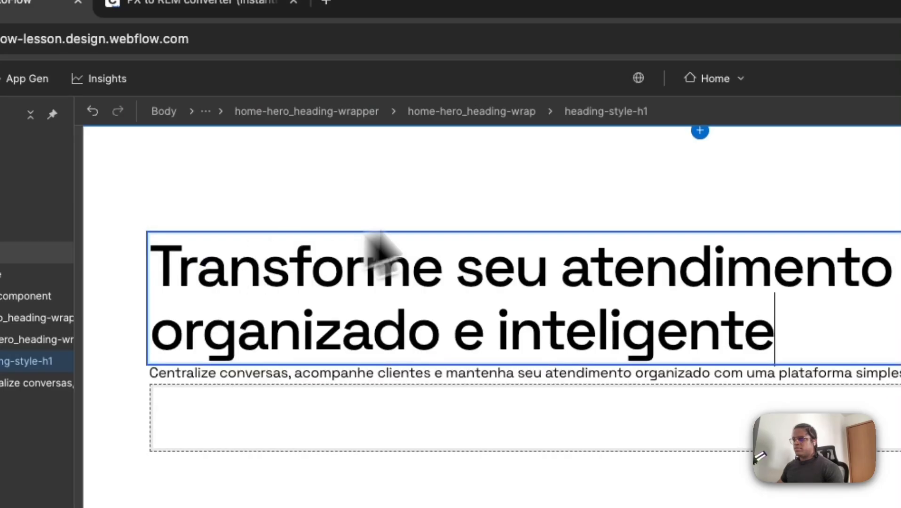
click(498, 209)
click(383, 276)
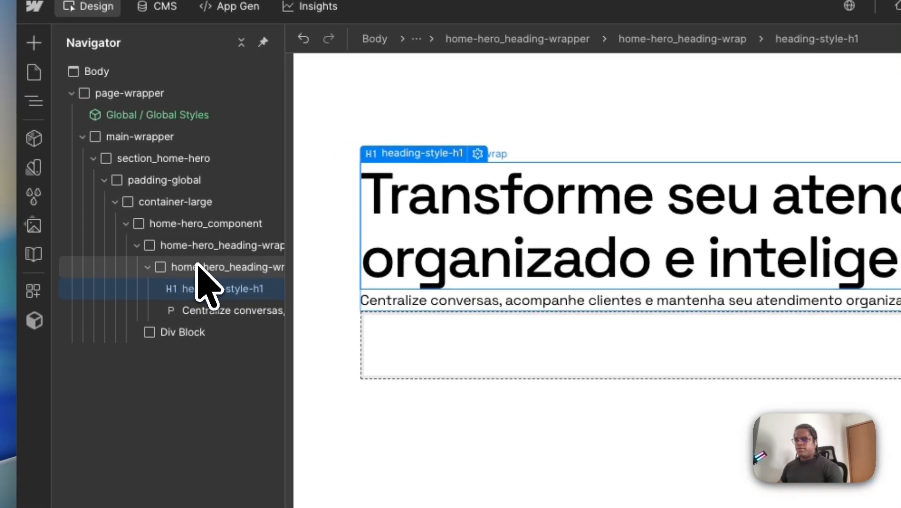
Check the hero text group in Figma and set home-hero_heading-wrap to a vertical flex layout with X Center and Y Top alignment
click(200, 268)
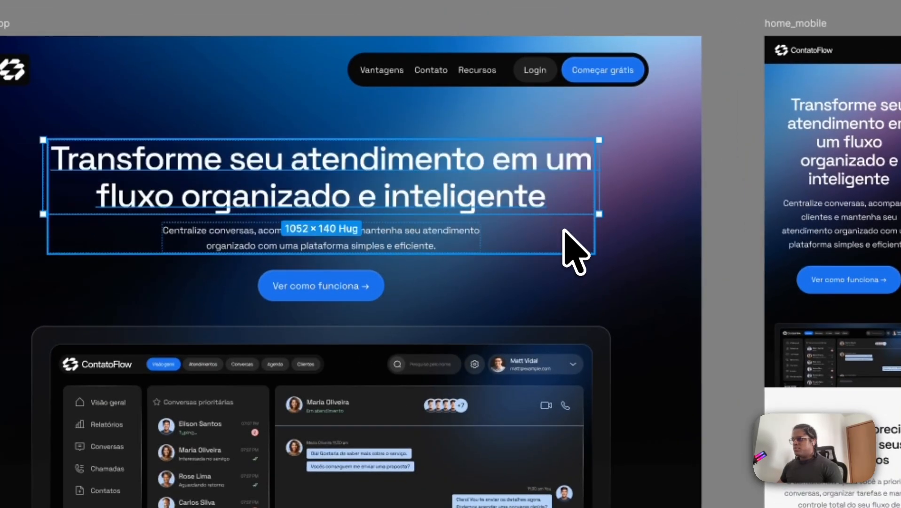
click(585, 238)
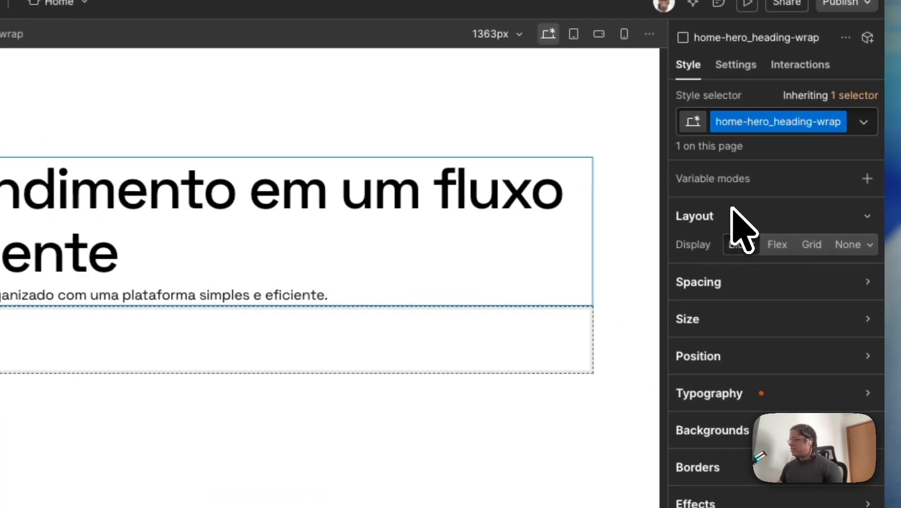
click(777, 245)
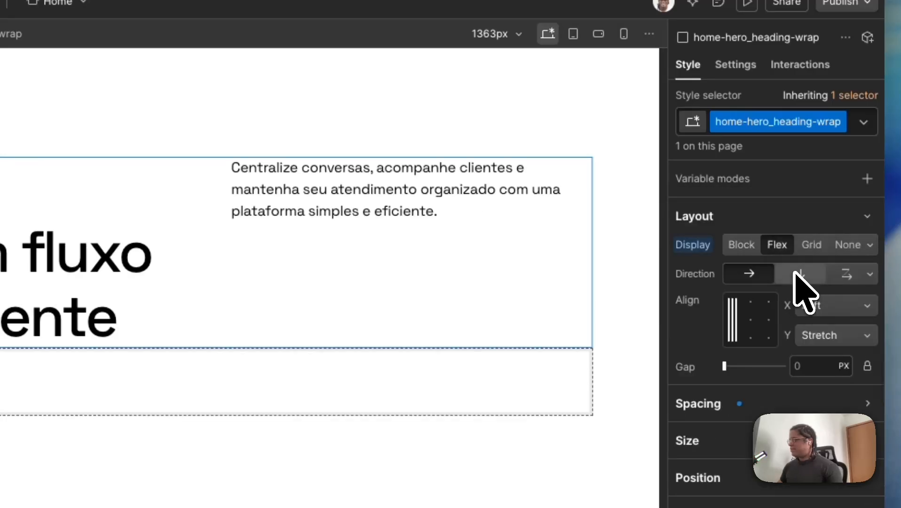
click(800, 274)
click(751, 301)
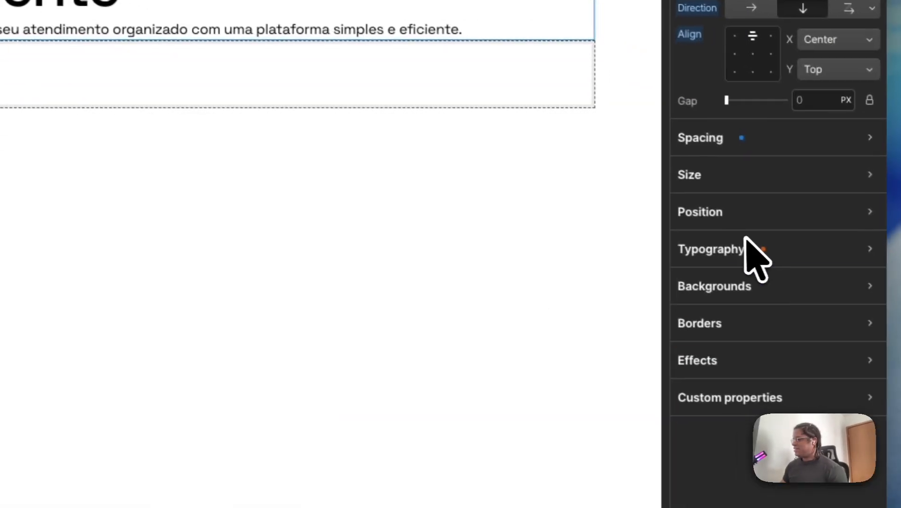
Add the global combo class text-align-center to home-hero_heading-wrap
click(743, 240)
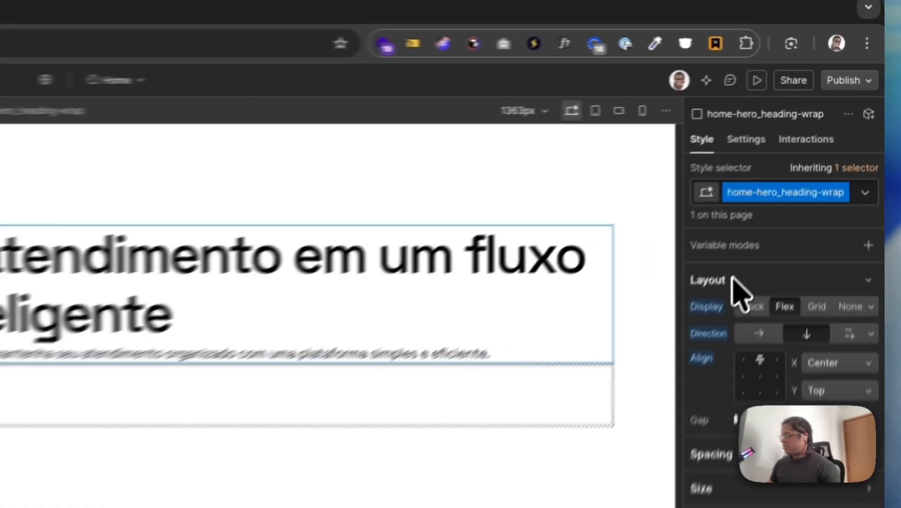
click(809, 171)
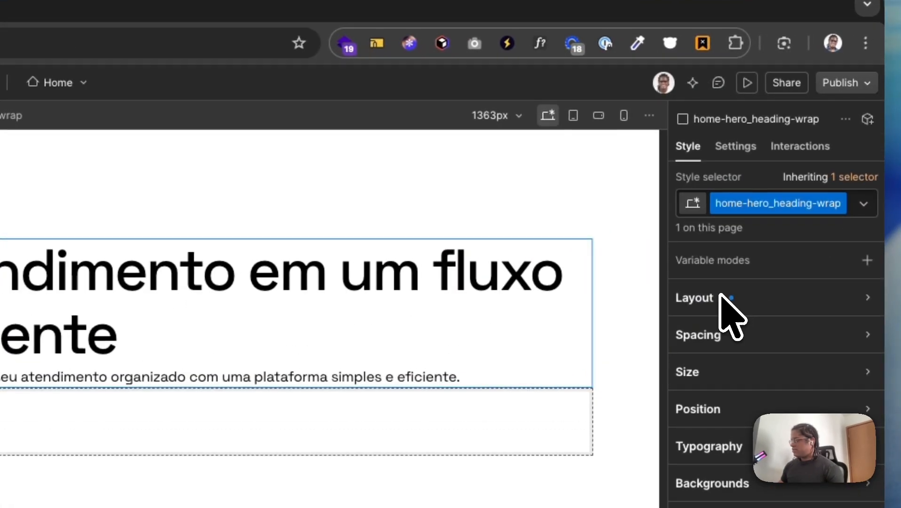
click(848, 211)
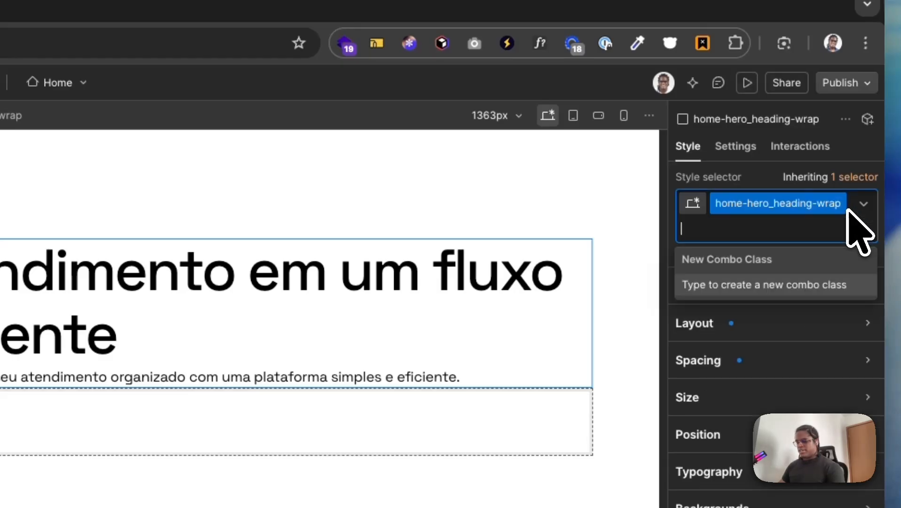
text(text-)
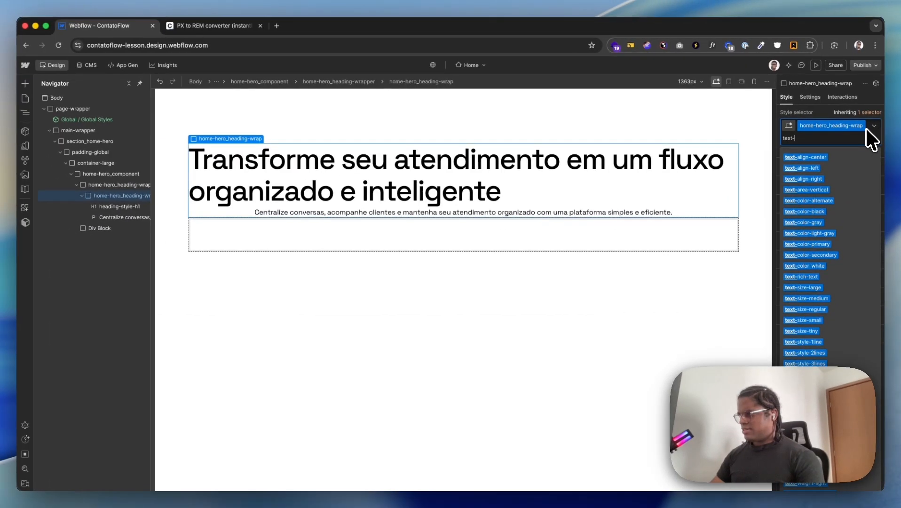
text(align)
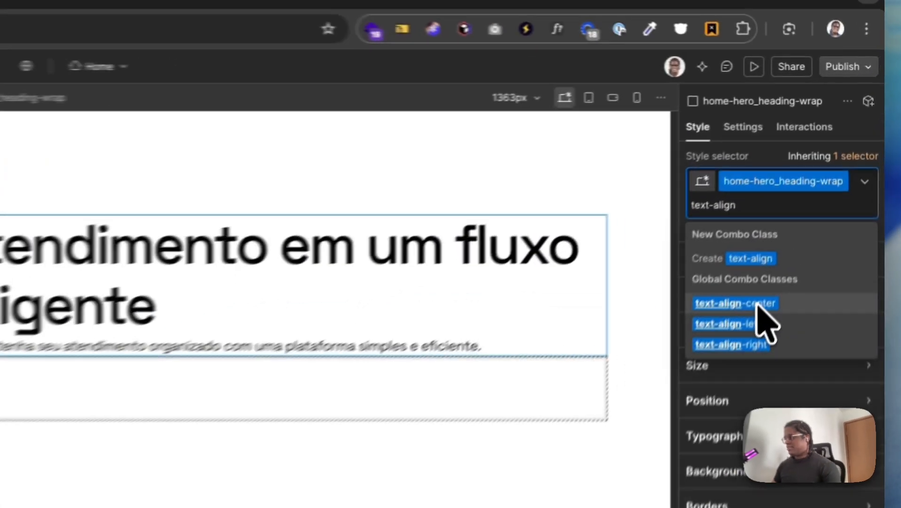
click(819, 189)
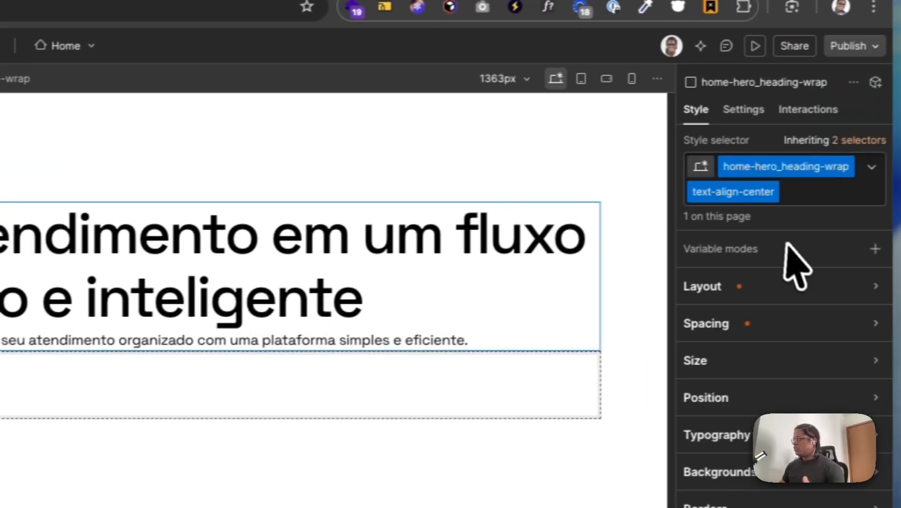
Remove the text-align-center combo class from home-hero_heading-wrap, try centering its text with the typography alignment, and undo that alignment
click(788, 198)
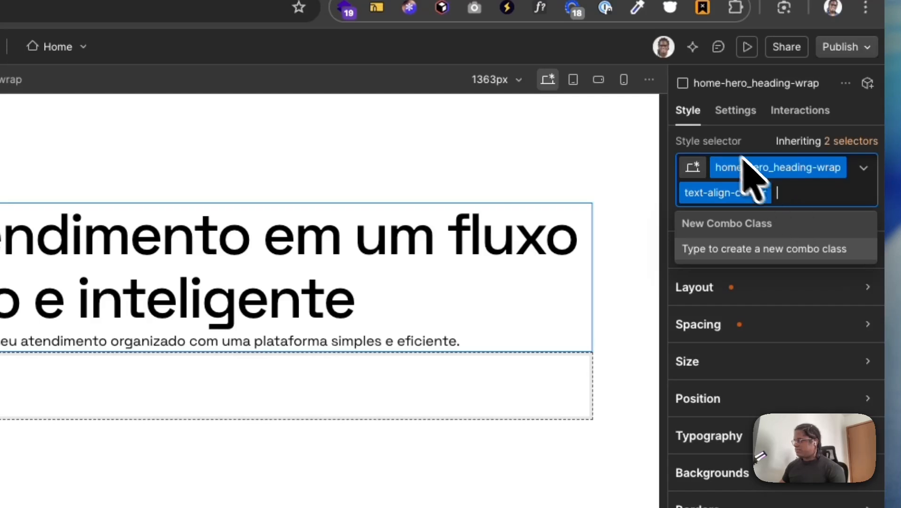
click(726, 144)
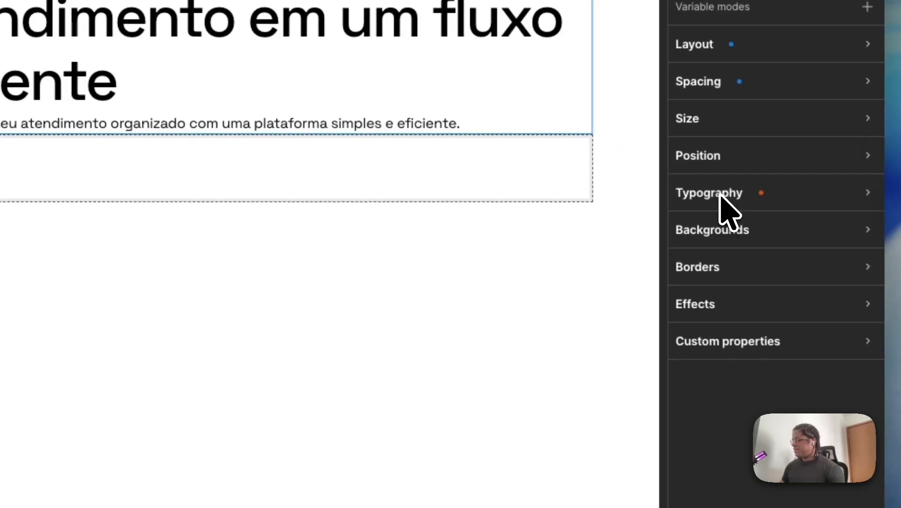
click(720, 194)
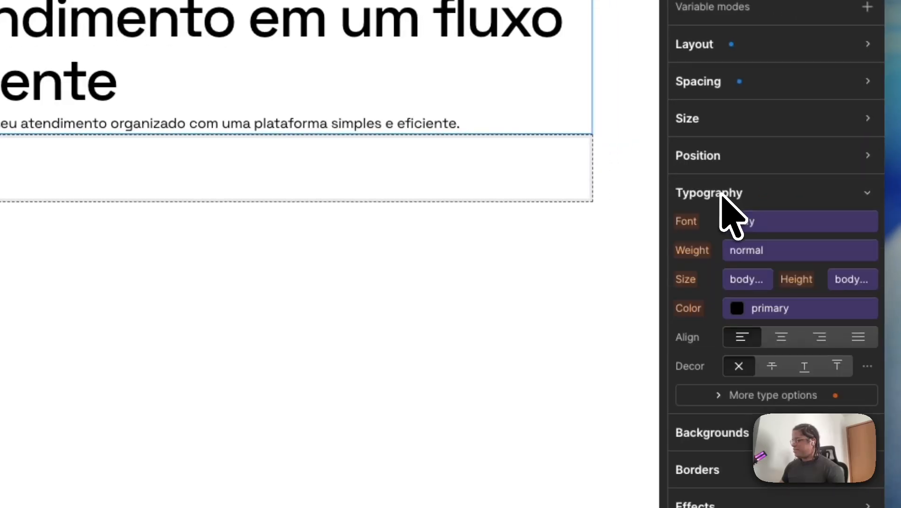
click(782, 337)
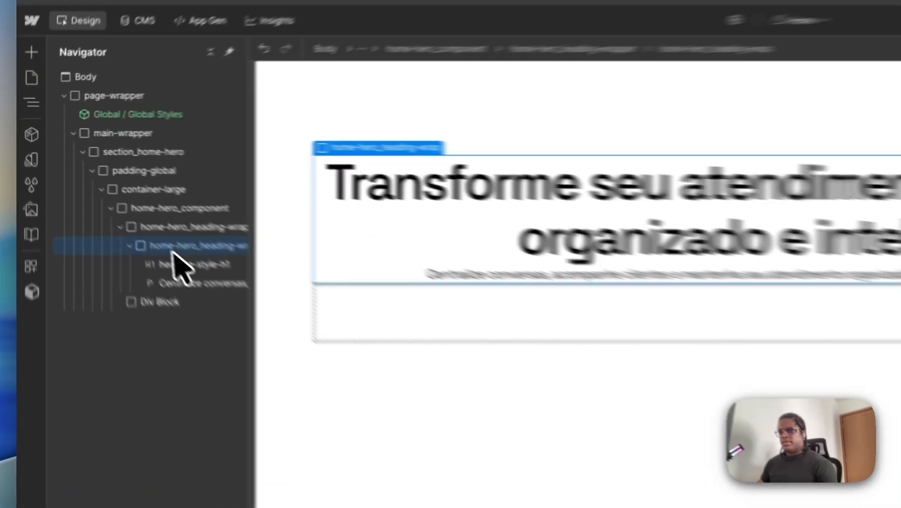
key(super+z)
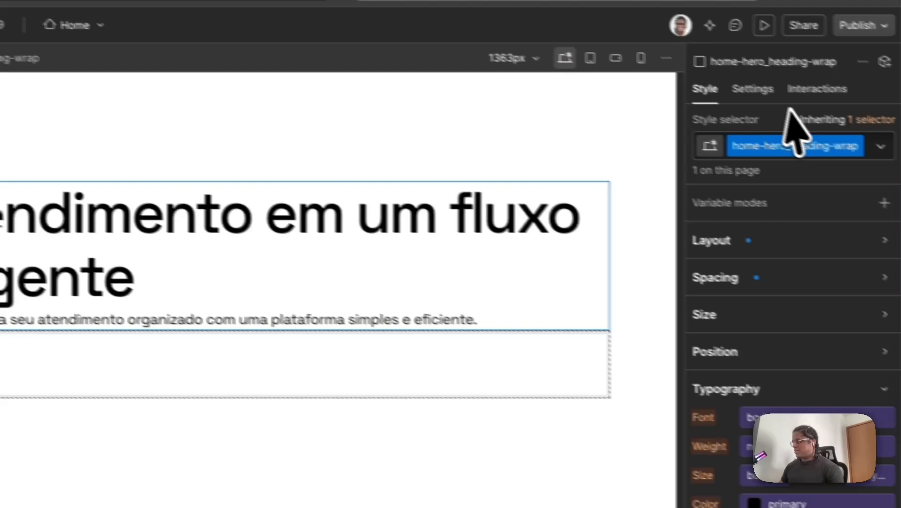
Try the text-align-center combo class on home-hero_heading-wrap again, and center the text with the wrap's own typography alignment instead
key(super+Return)
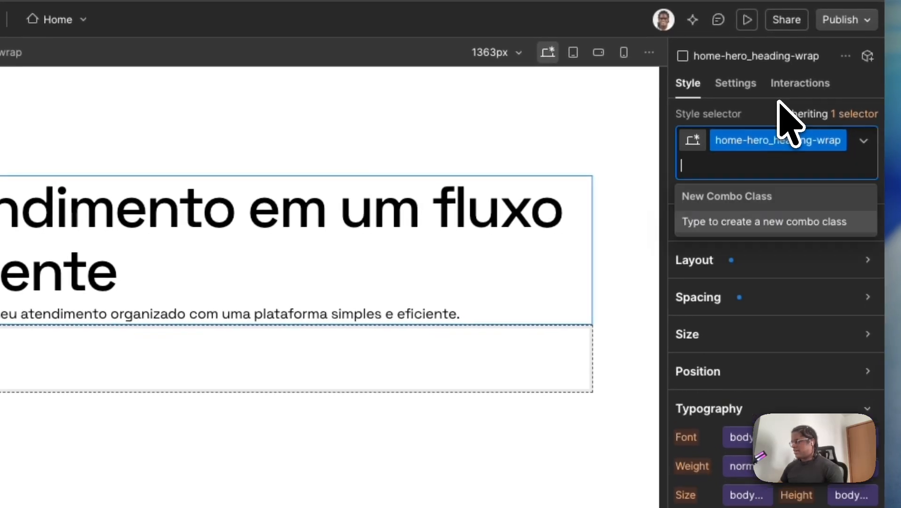
text(text-align)
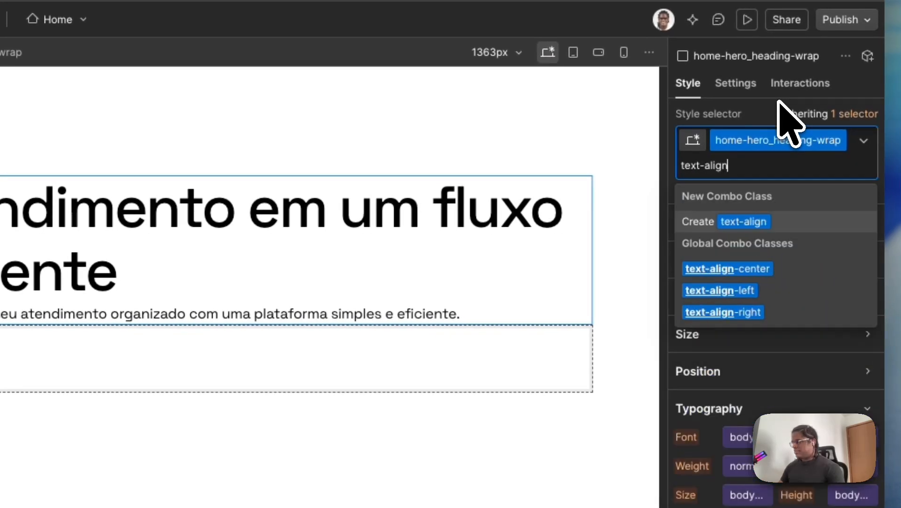
click(748, 270)
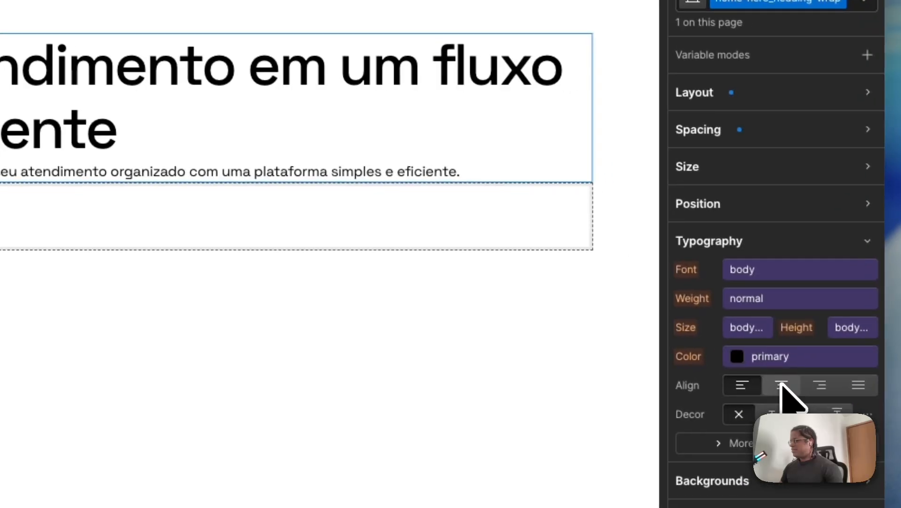
click(779, 386)
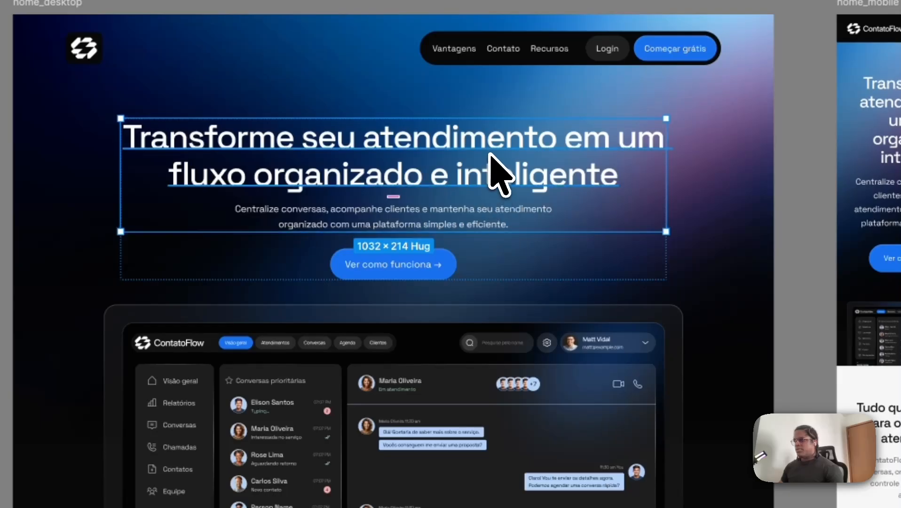
In the Figma desktop design, select the hero text group and widen it to 1052 px
click(499, 155)
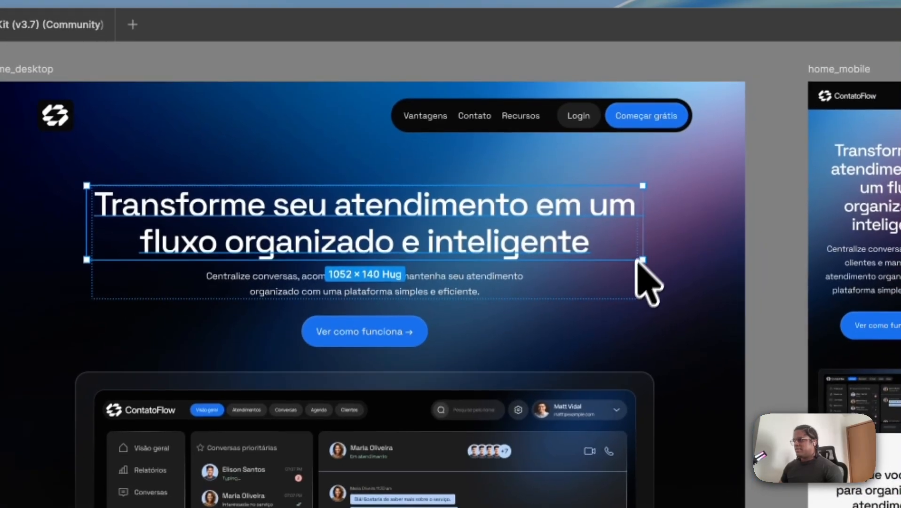
click(659, 209)
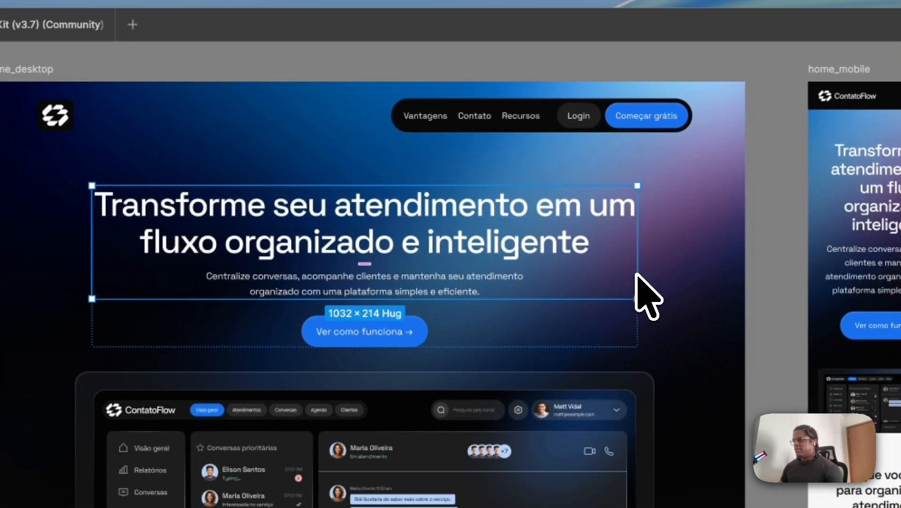
drag(634, 278, 641, 273)
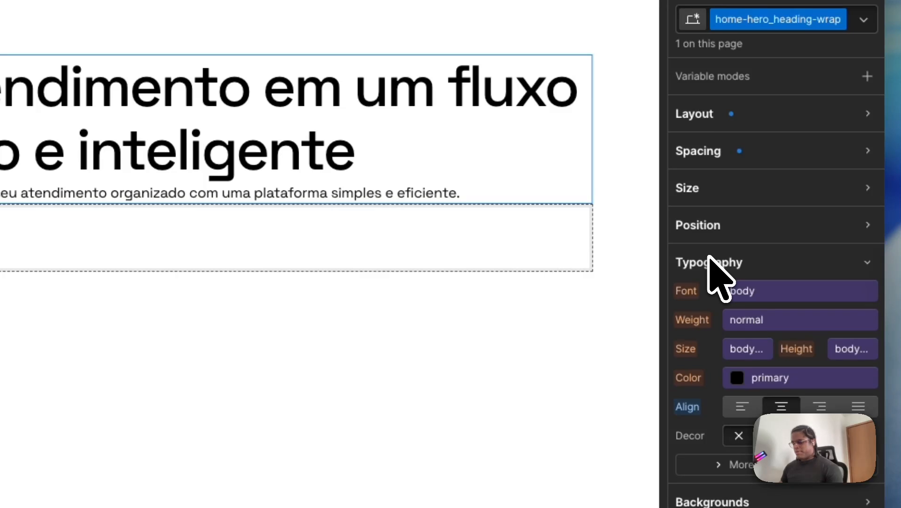
Back in Webflow, toggle the style sections of home-hero_heading-wrap singly and all at once, leaving them all collapsed
click(721, 264)
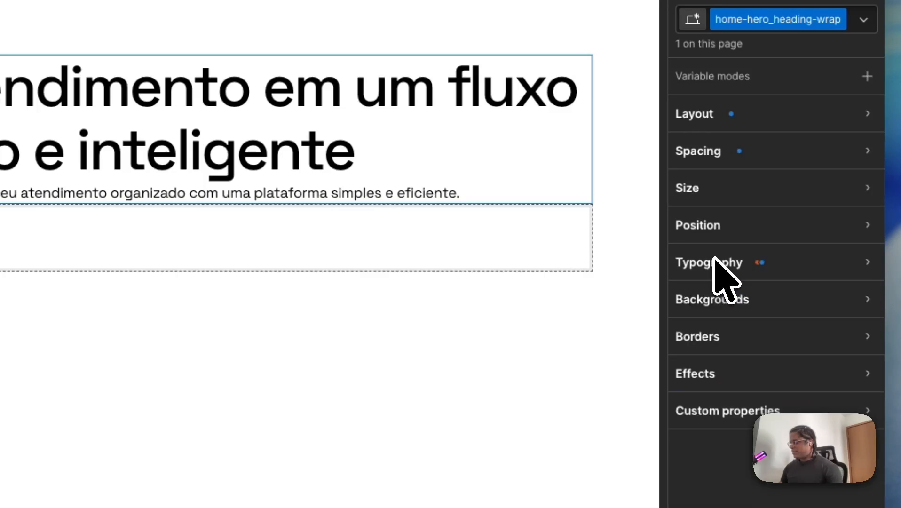
click(714, 262)
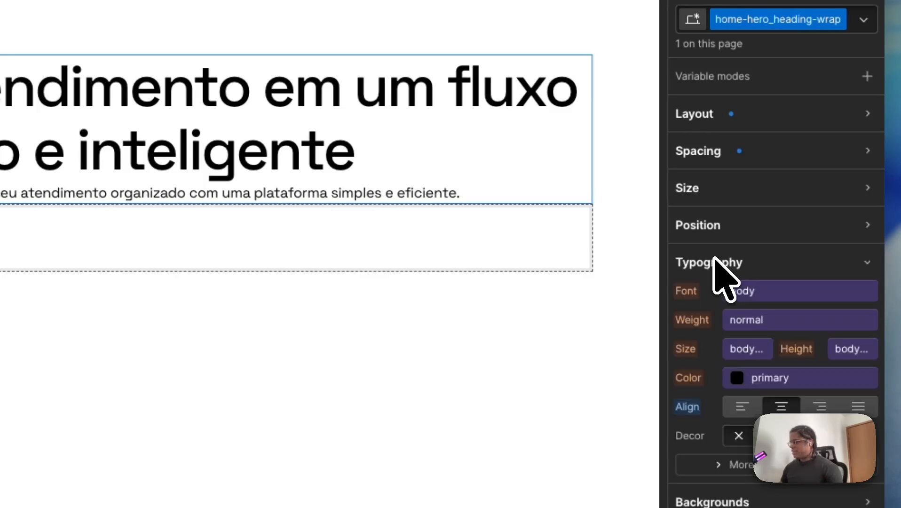
click(715, 225)
click(715, 188)
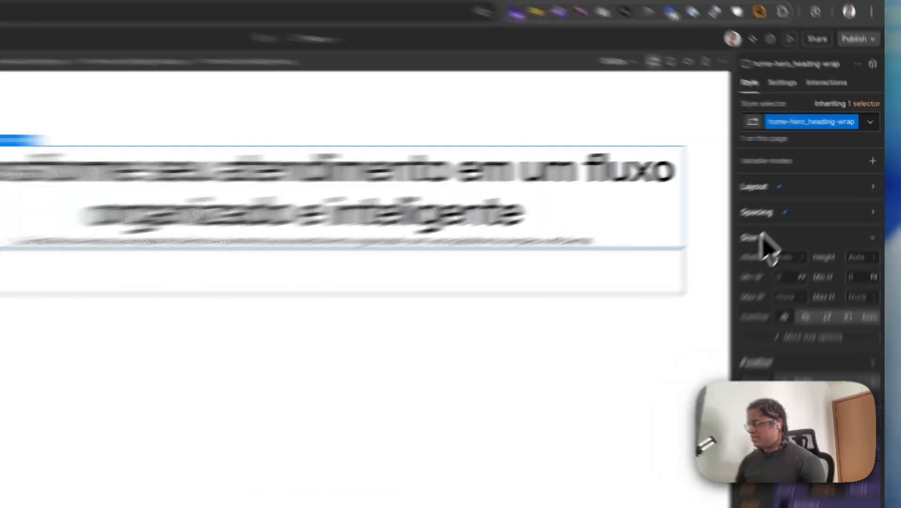
alt+click(795, 208)
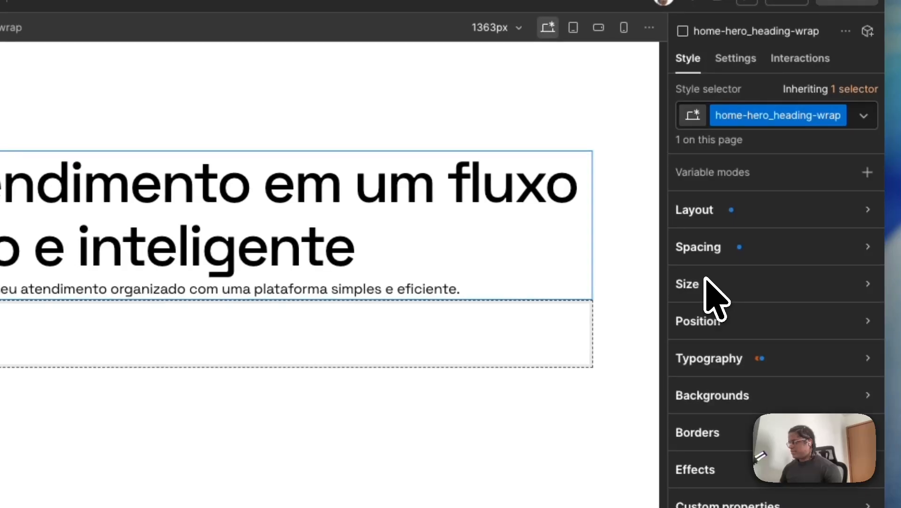
click(706, 281)
click(706, 281)
alt+click(707, 248)
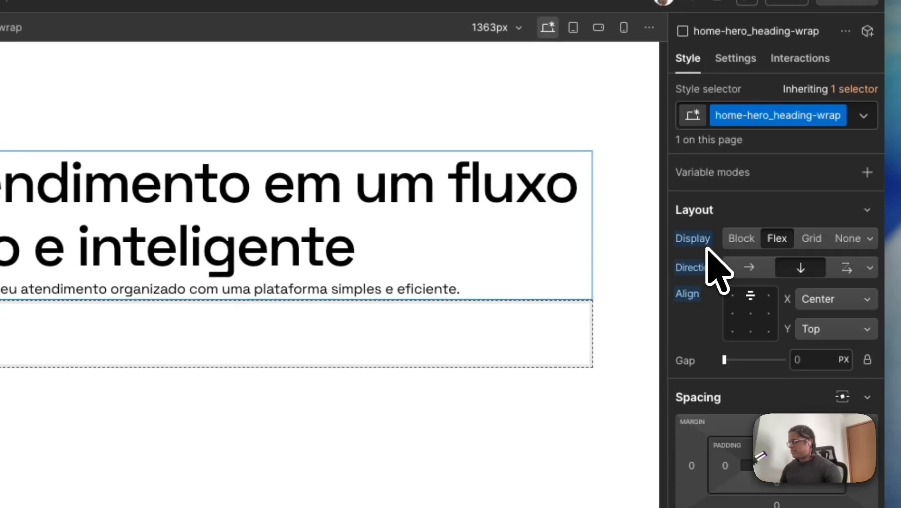
alt+click(712, 209)
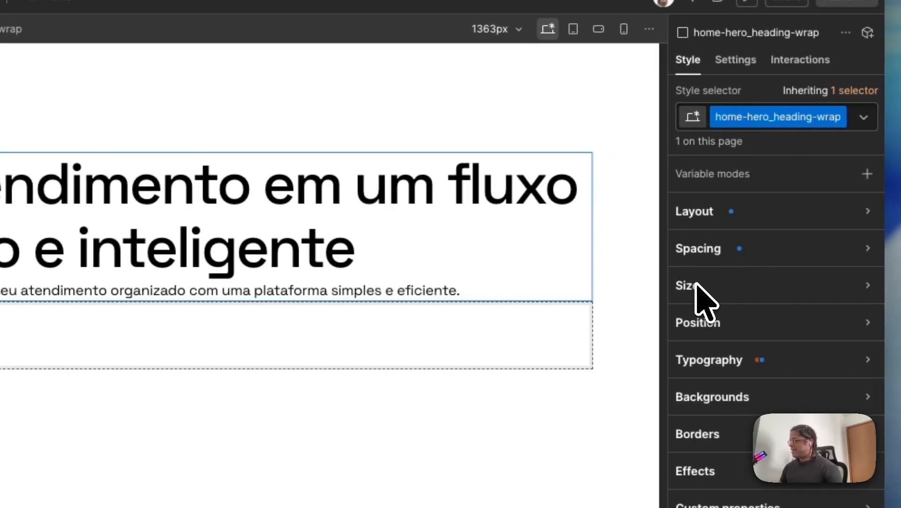
Check the hero text group's width in Figma and convert 1052 px to rem in the PX to REM converter
click(701, 292)
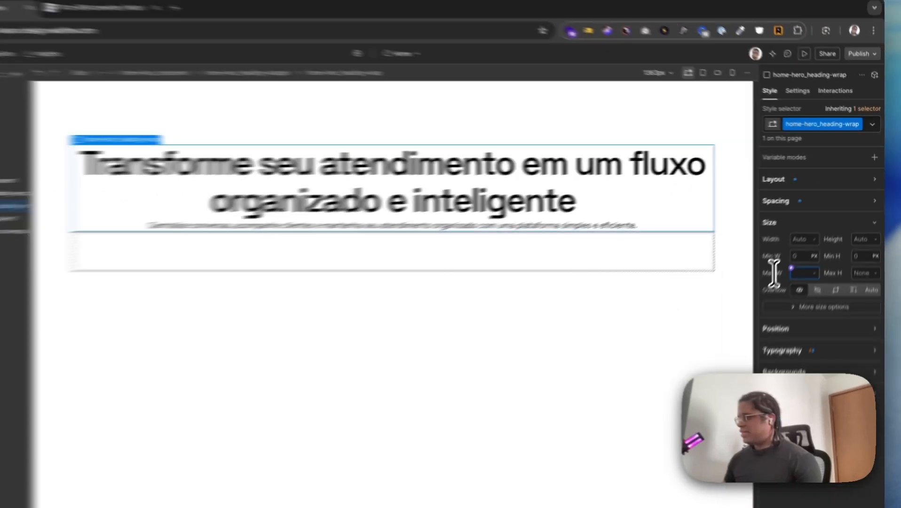
key(super+Tab)
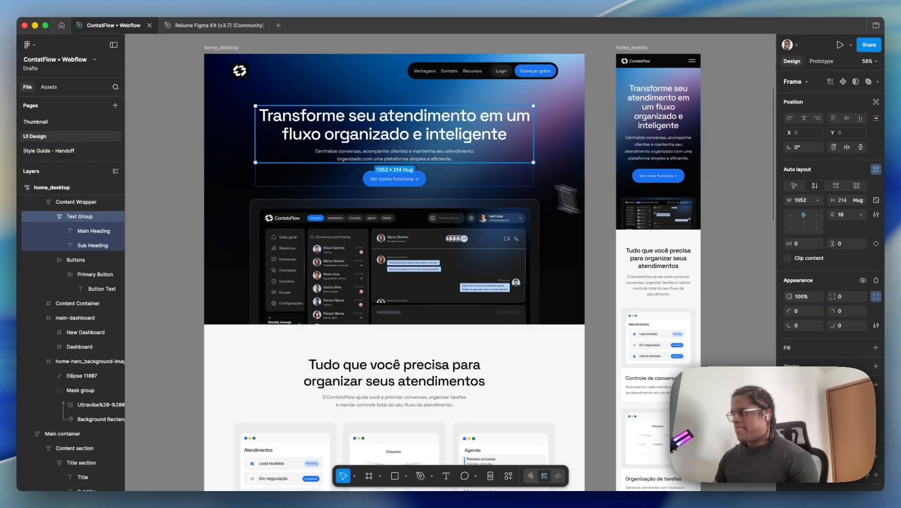
key(super+Tab)
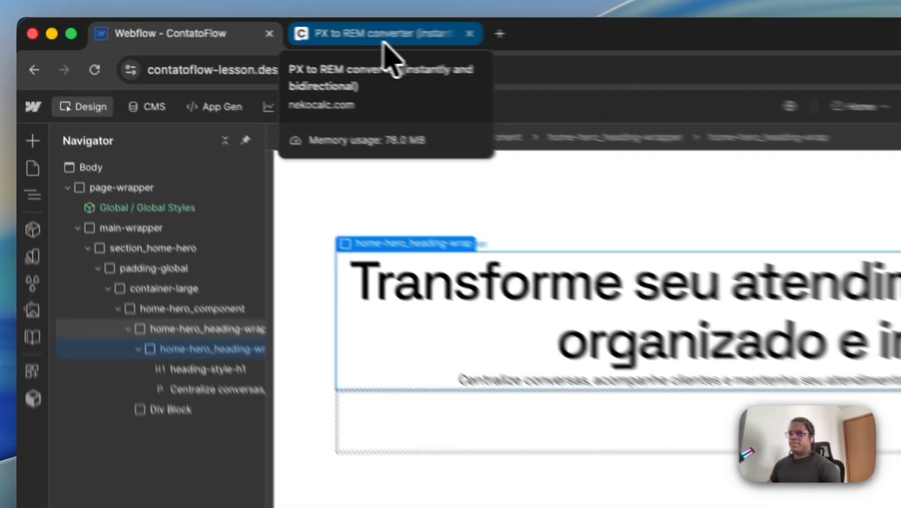
click(212, 25)
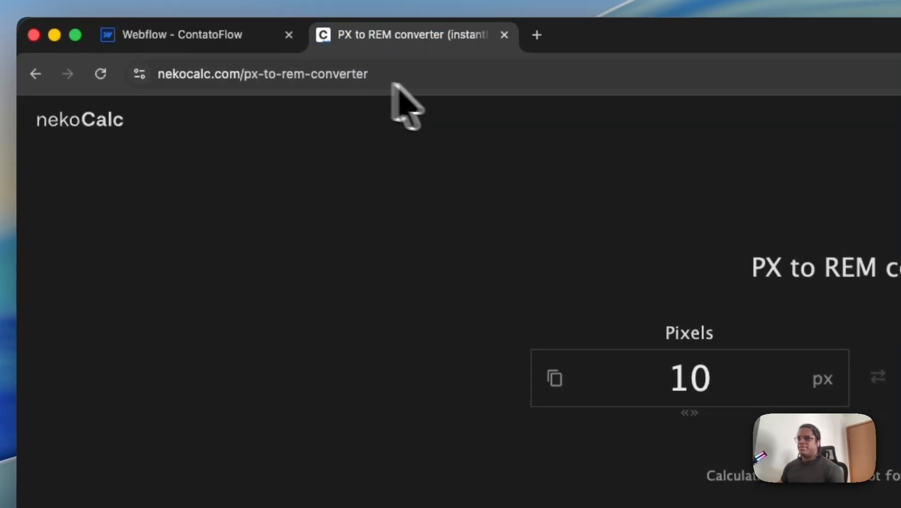
double_click(671, 382)
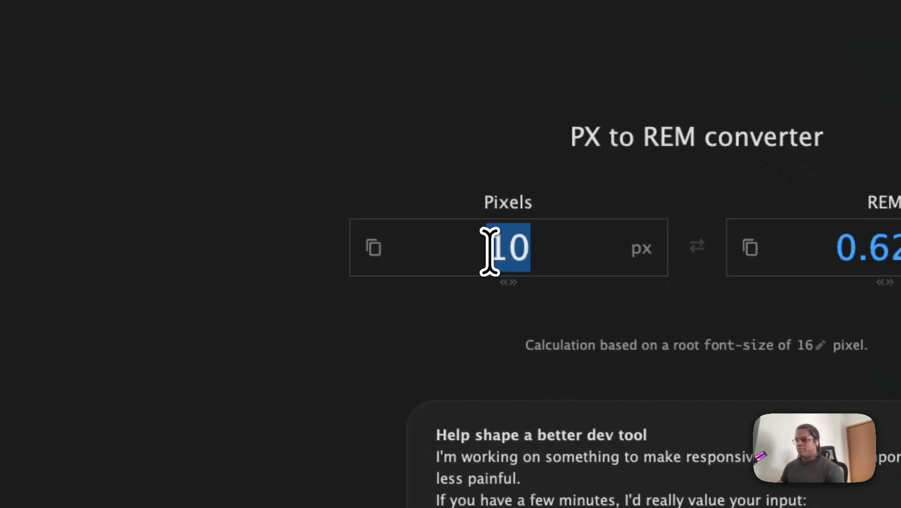
text(1052)
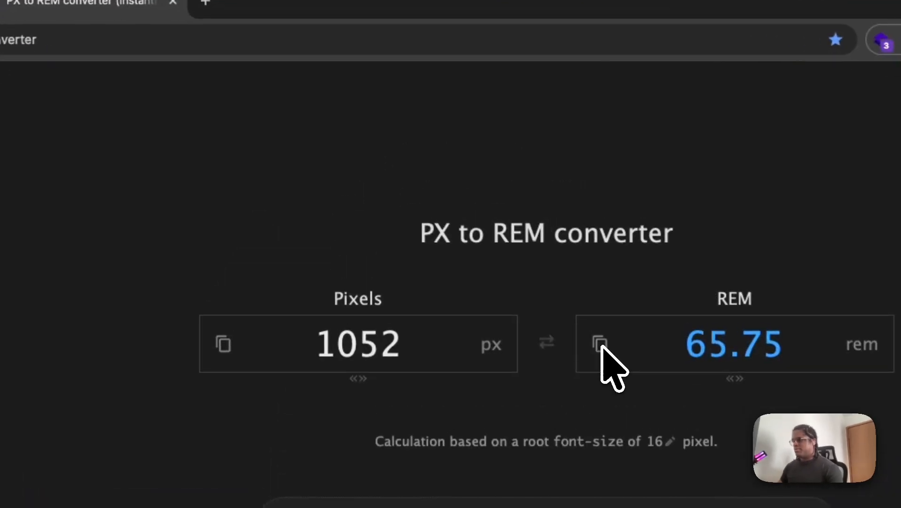
click(181, 36)
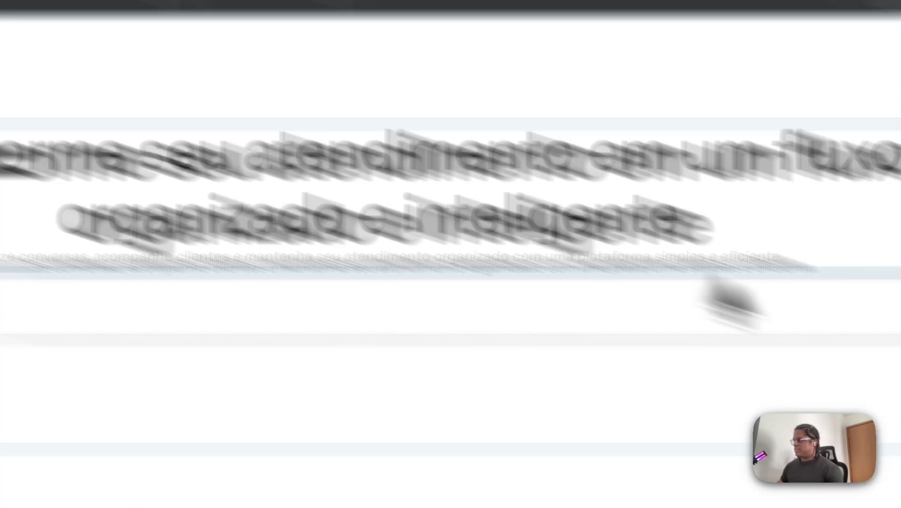
Set the maximum width of home-hero_heading-wrap to 65.75 rem
click(744, 231)
text(65.75)
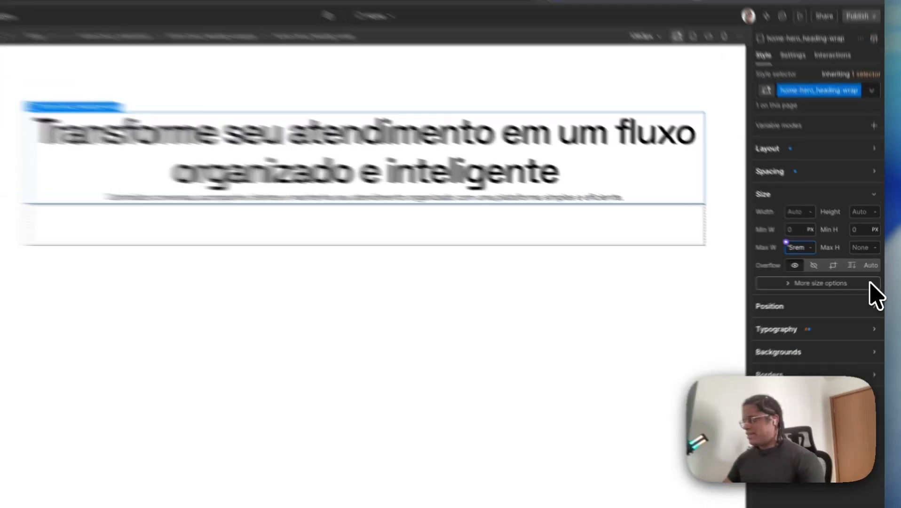
key(Return)
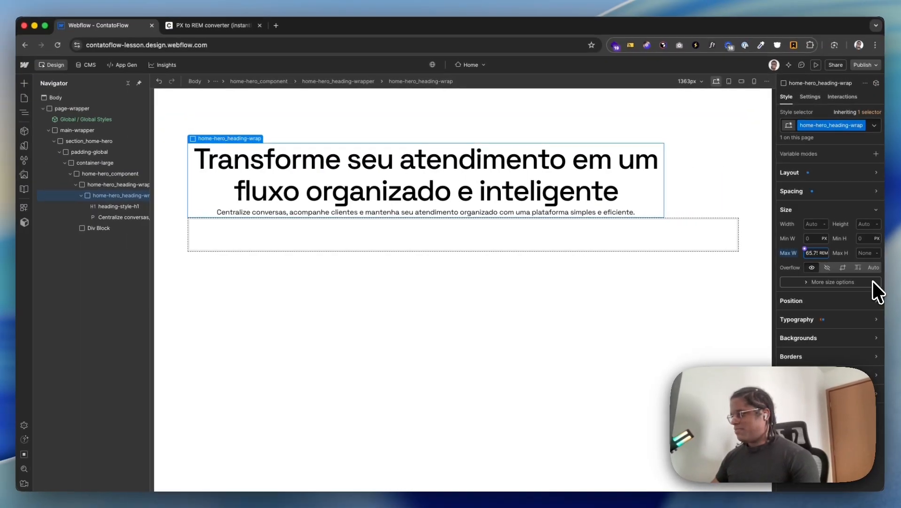
Re-enter the maximum width of home-hero_heading-wrap as the calculation 1052/16rem, and enter 100 as its width
click(815, 253)
key(BackSpace)
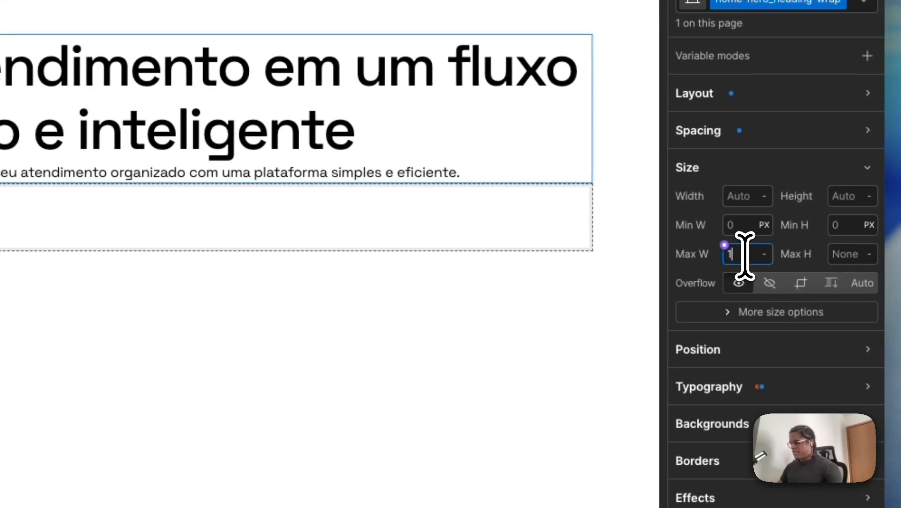
text(1052/16rem)
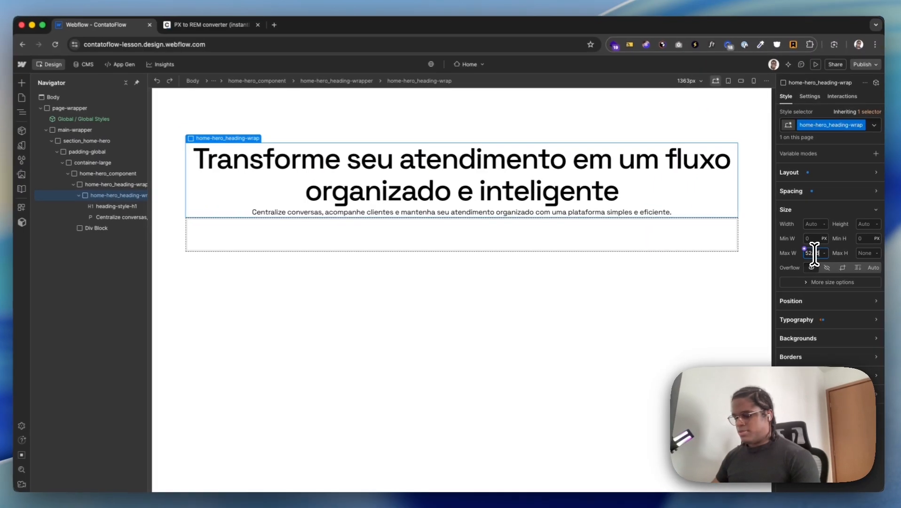
key(Return)
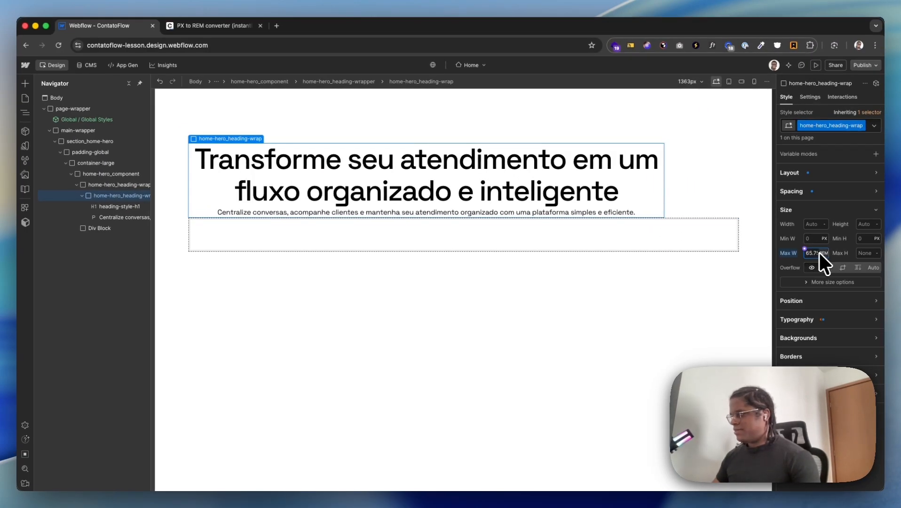
click(816, 228)
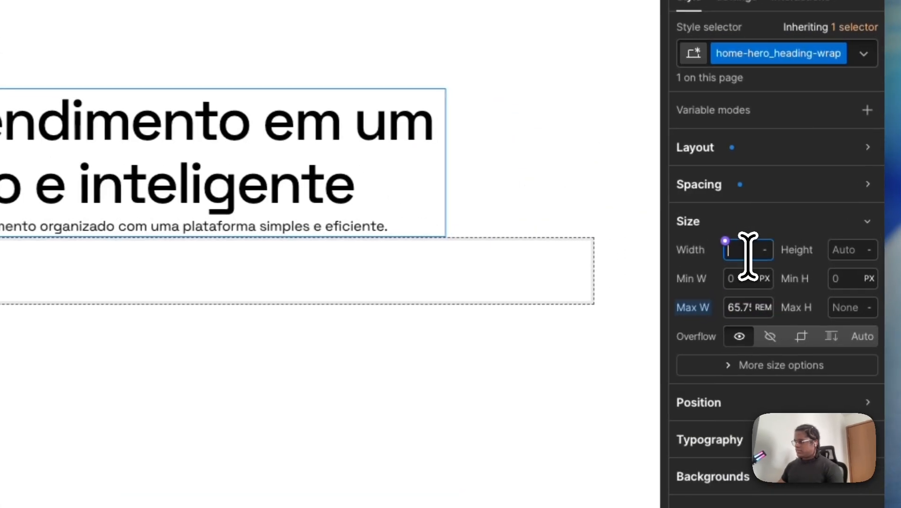
text(10)
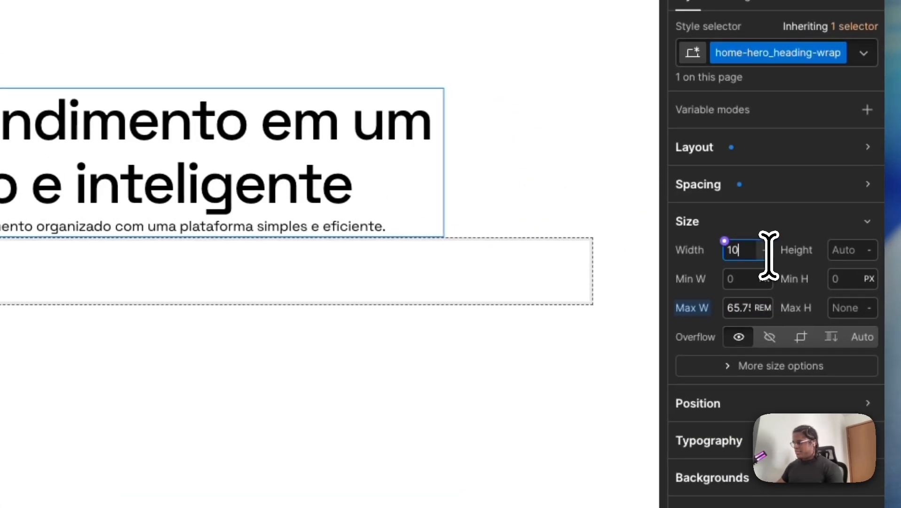
text(0)
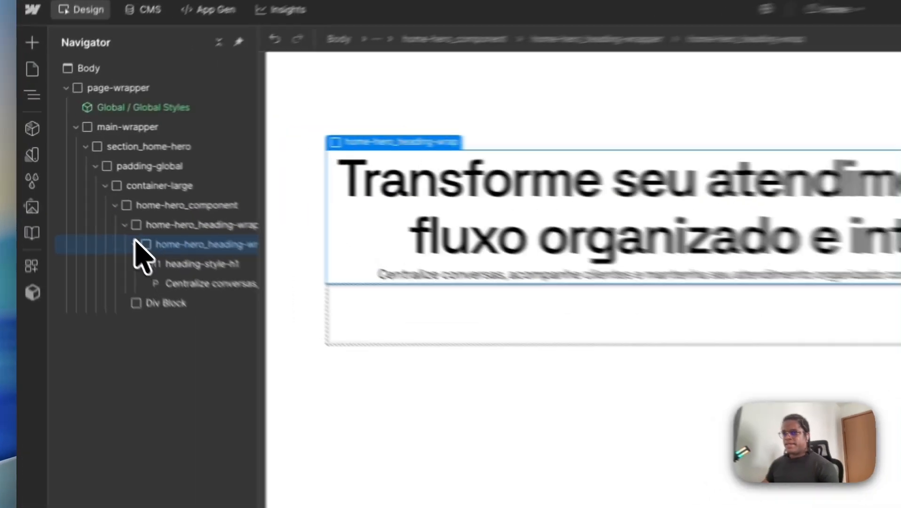
Center home-hero_heading-wrap horizontally in its parent using the element-centering option of its spacing settings
click(82, 195)
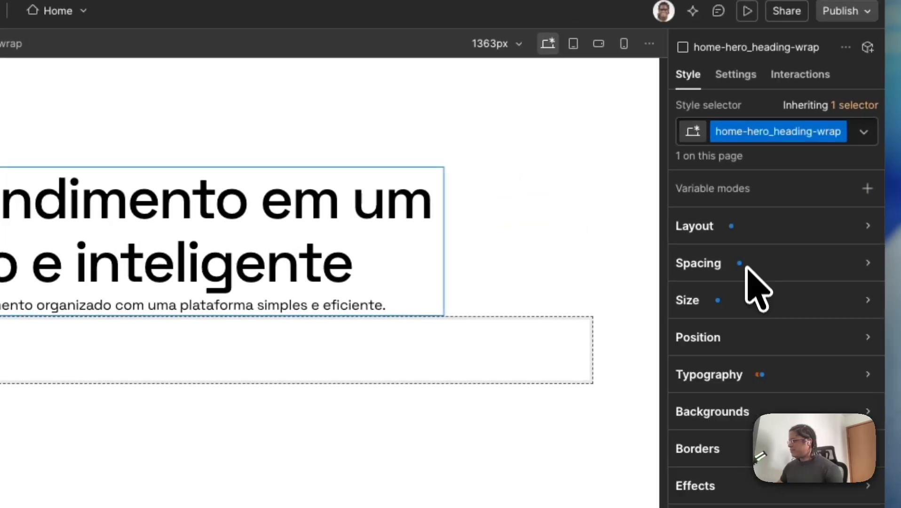
click(749, 271)
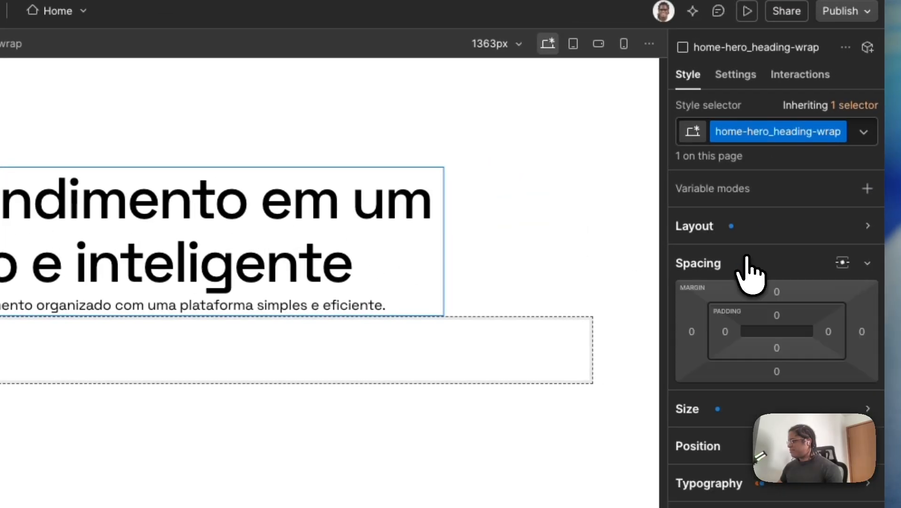
click(843, 264)
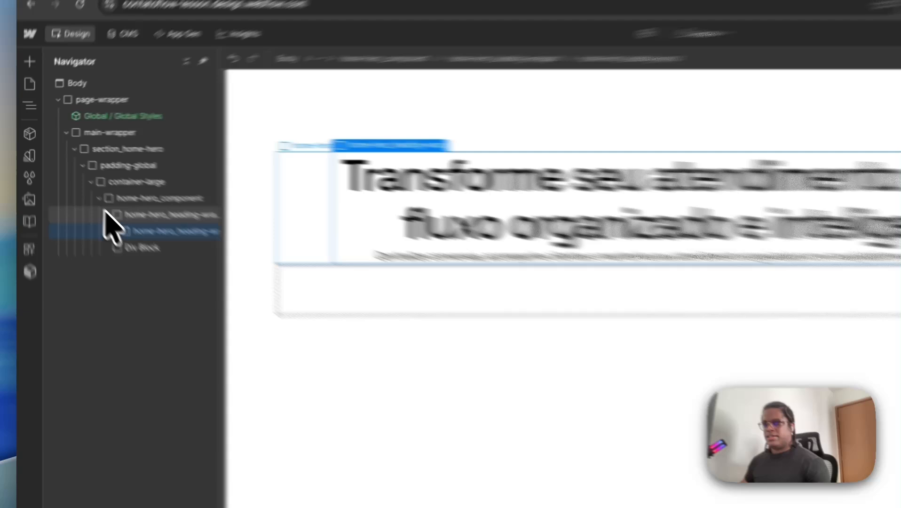
Make home-hero_heading-wrapper a vertical flex container with its content aligned to the center horizontally and the top vertically
click(77, 184)
click(137, 243)
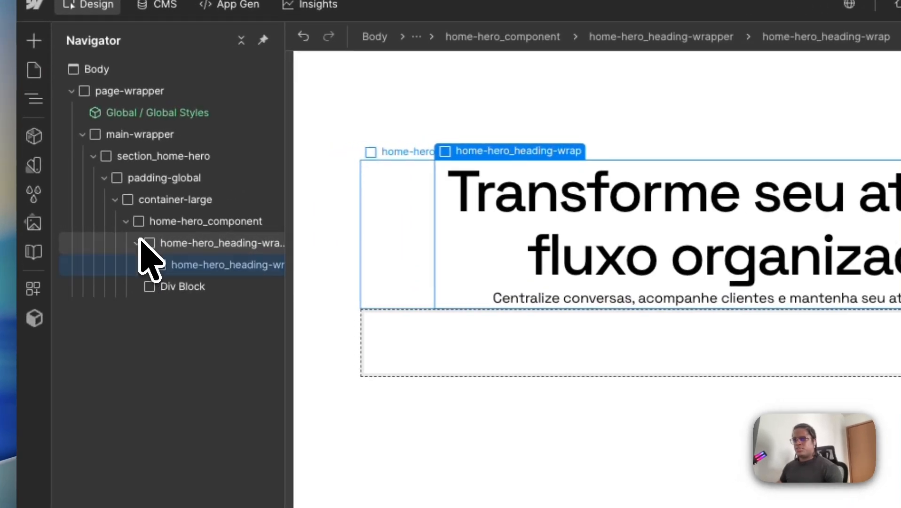
click(203, 242)
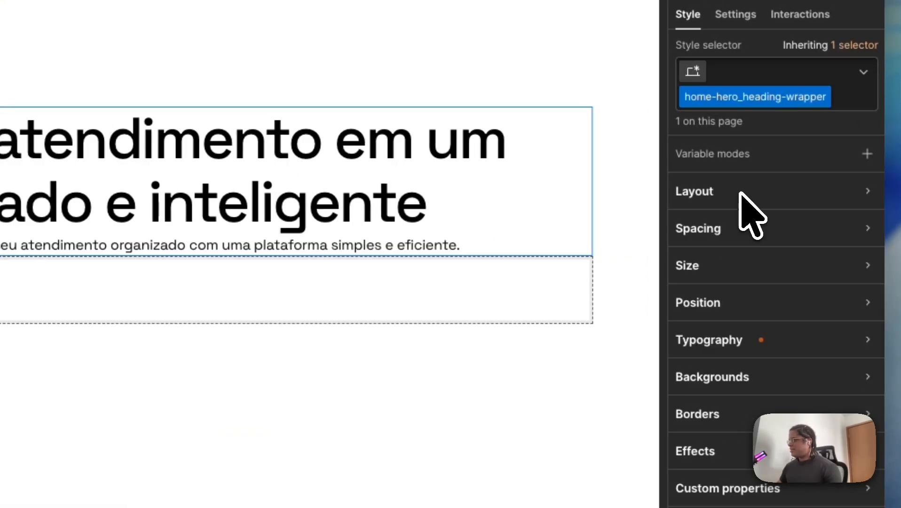
click(742, 193)
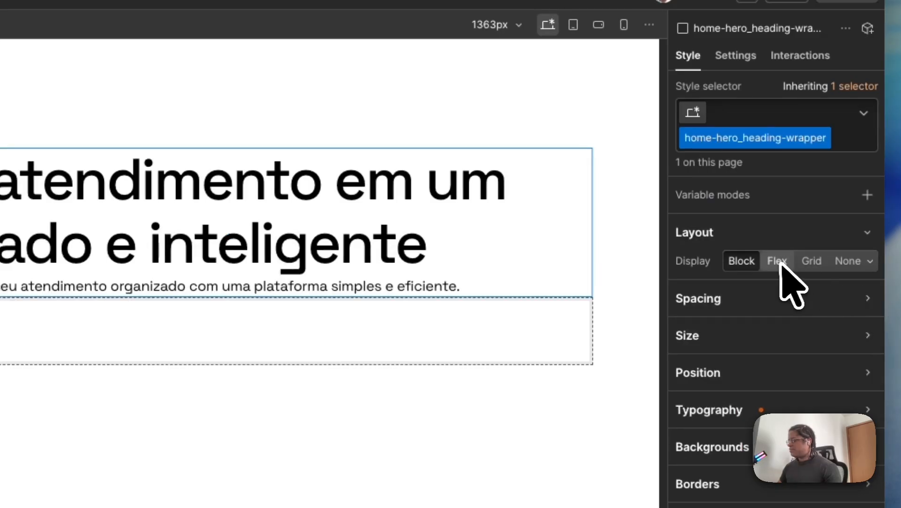
click(779, 262)
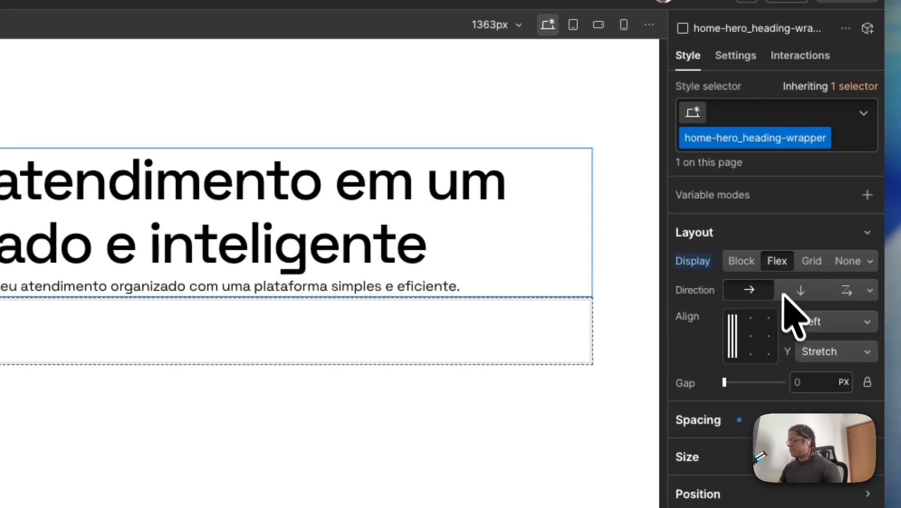
click(795, 290)
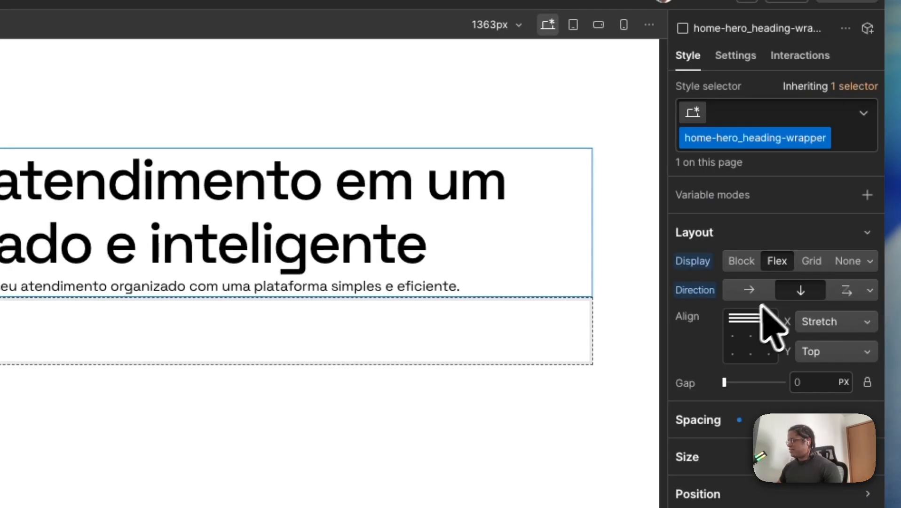
click(751, 317)
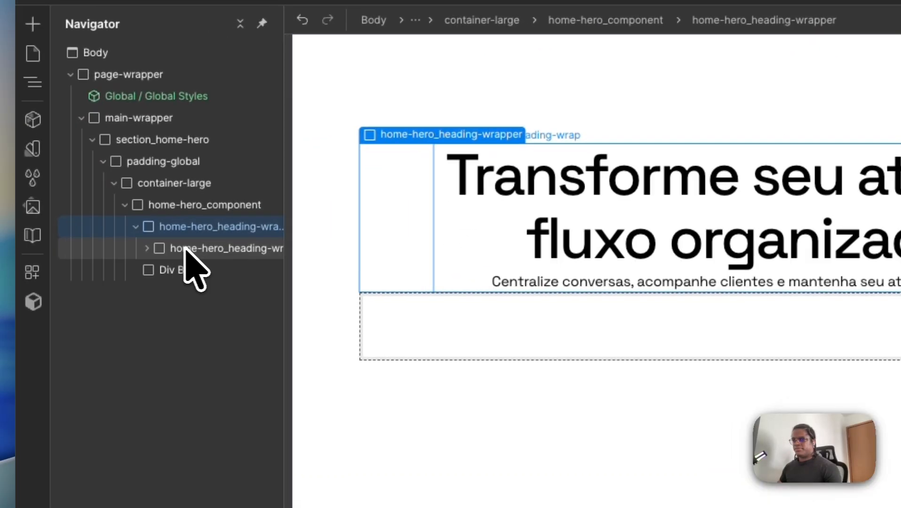
Set the gap between the heading and paragraph in home-hero_heading-wrap to 1 rem
click(199, 248)
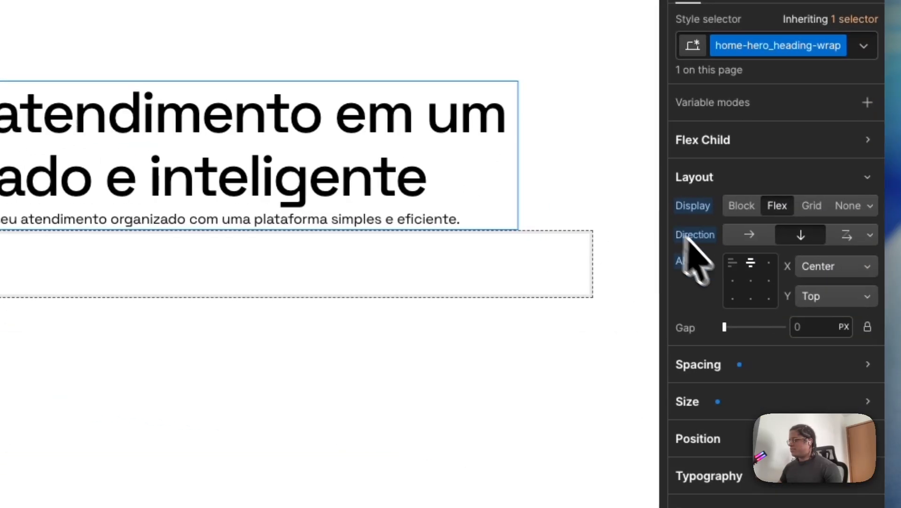
click(810, 327)
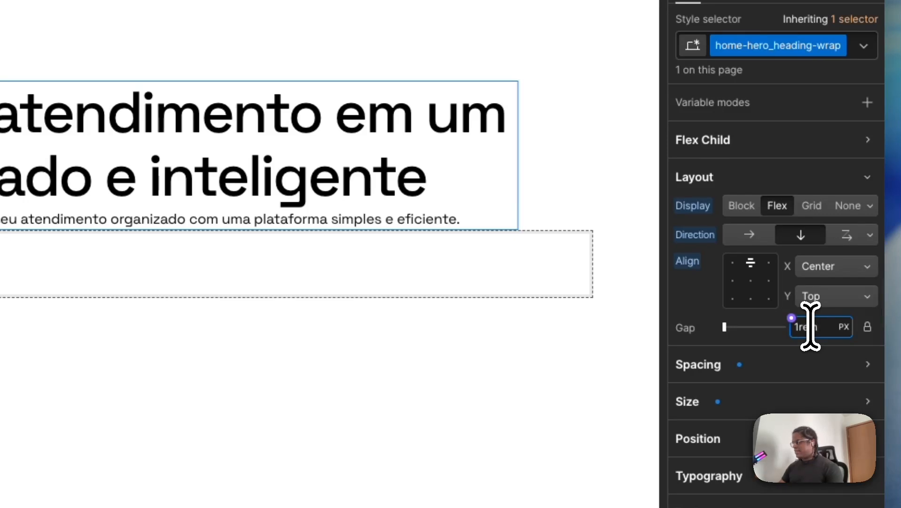
text(1rem)
key(Return)
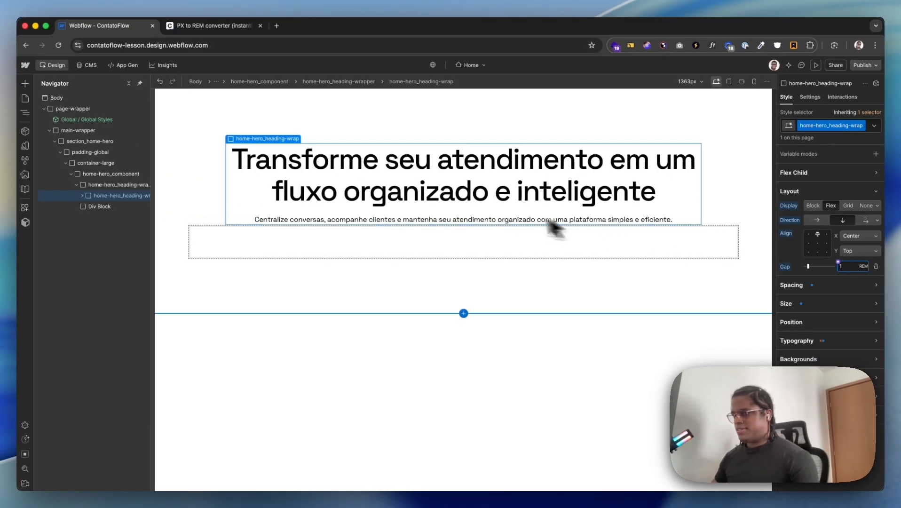
Insert a Button element inside home-hero_heading-wrapper, below the heading and paragraph group
click(263, 204)
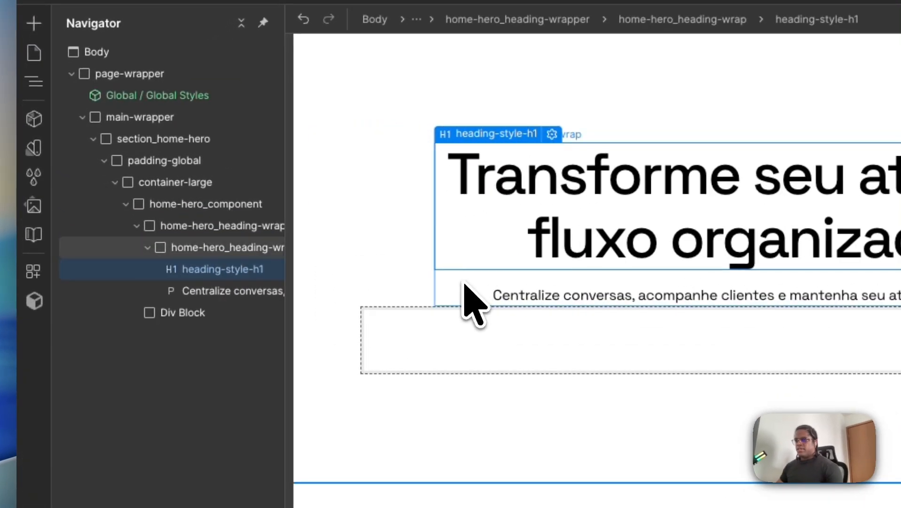
click(473, 269)
click(148, 247)
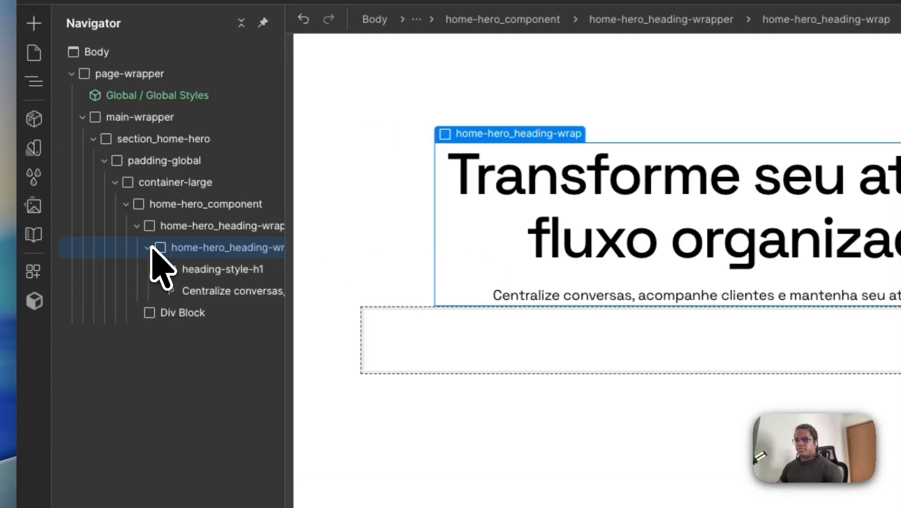
click(188, 228)
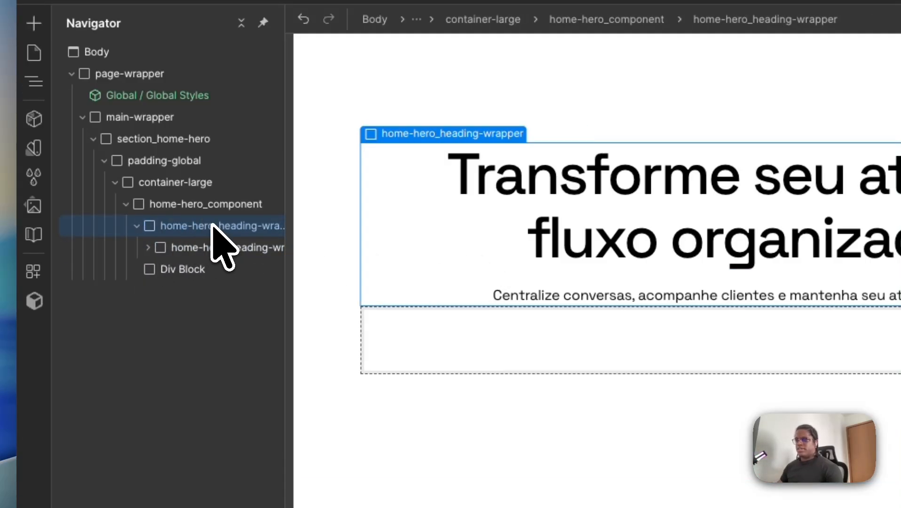
key(super+k)
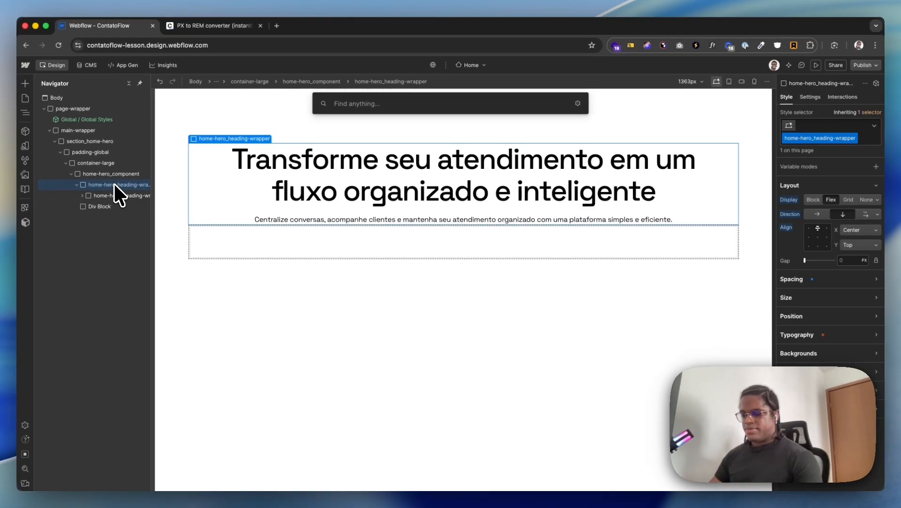
text(t)
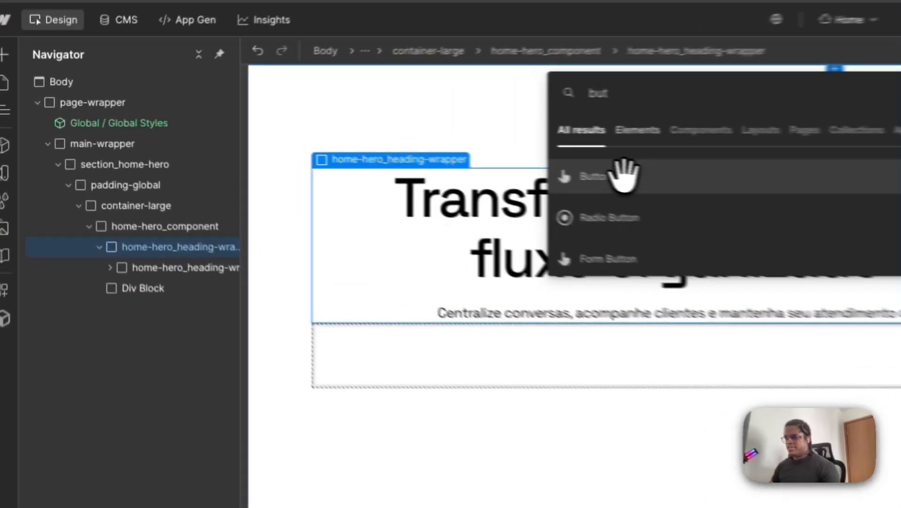
click(352, 147)
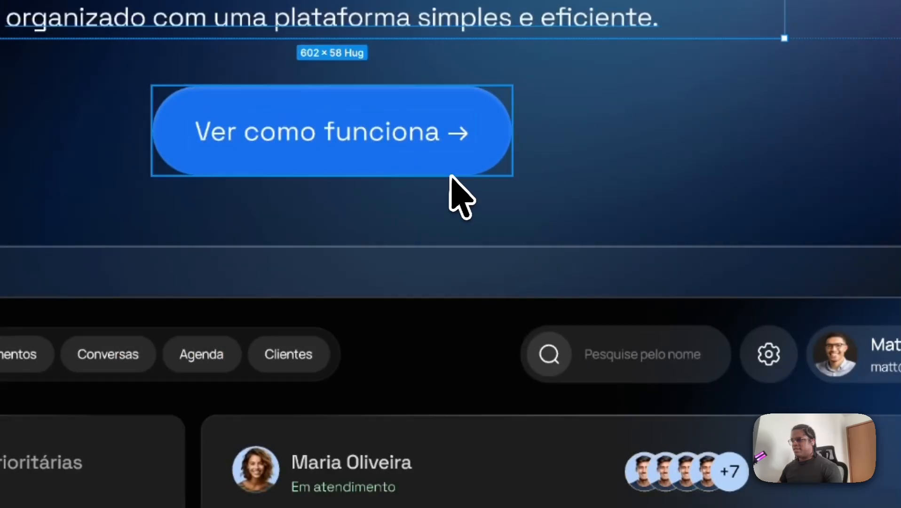
Check the hero button in the Figma design, then apply the existing button class to the new button in Webflow
click(451, 173)
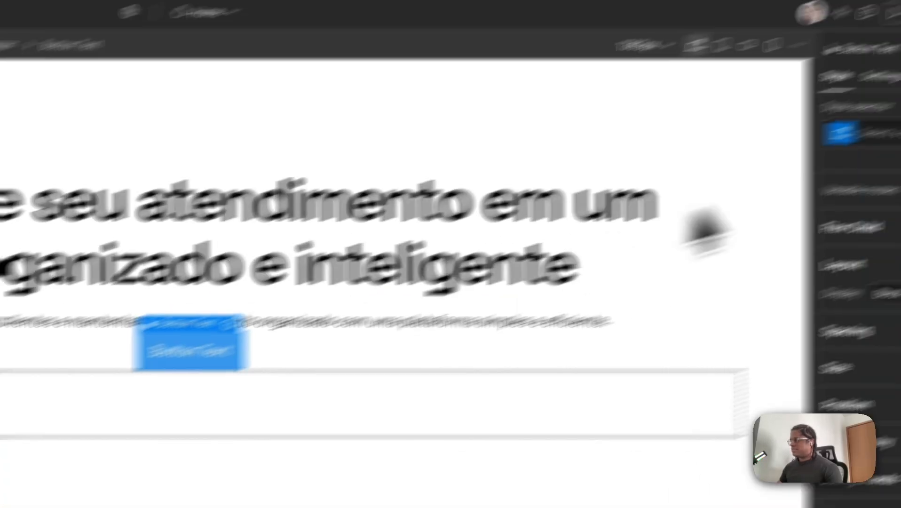
click(764, 188)
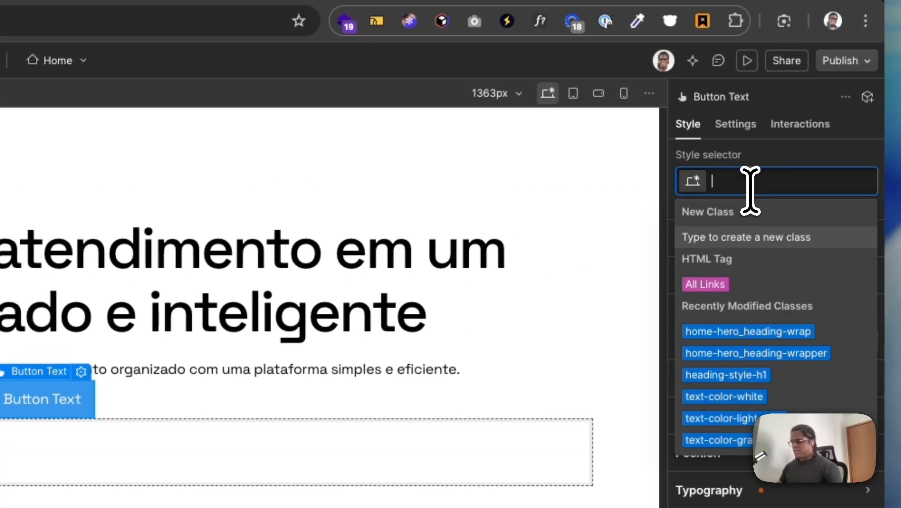
text(butt)
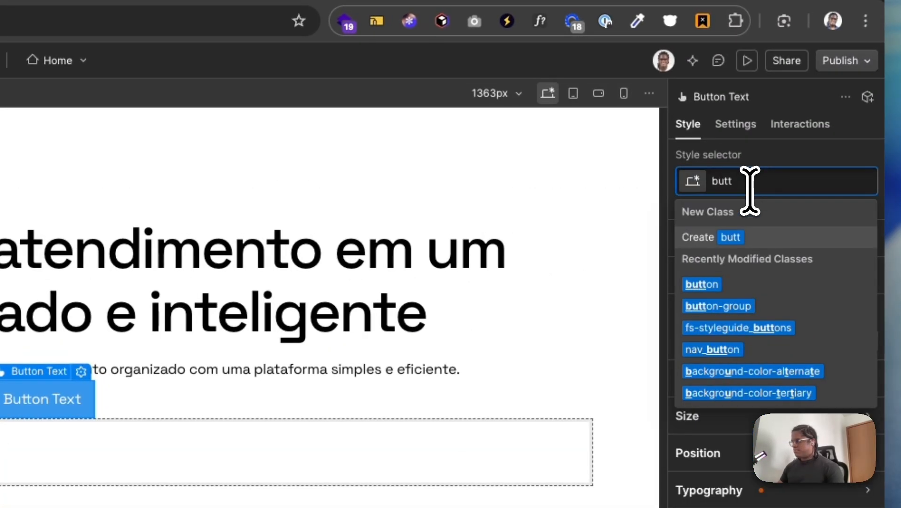
click(702, 285)
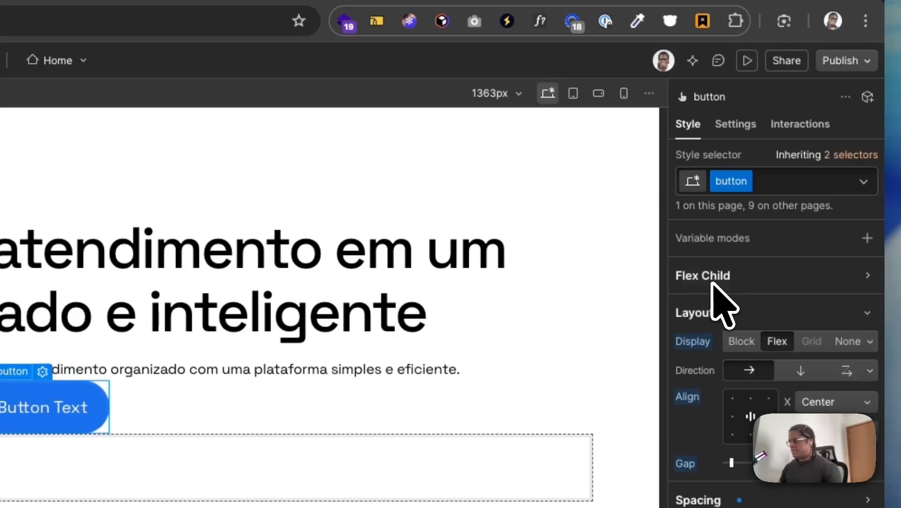
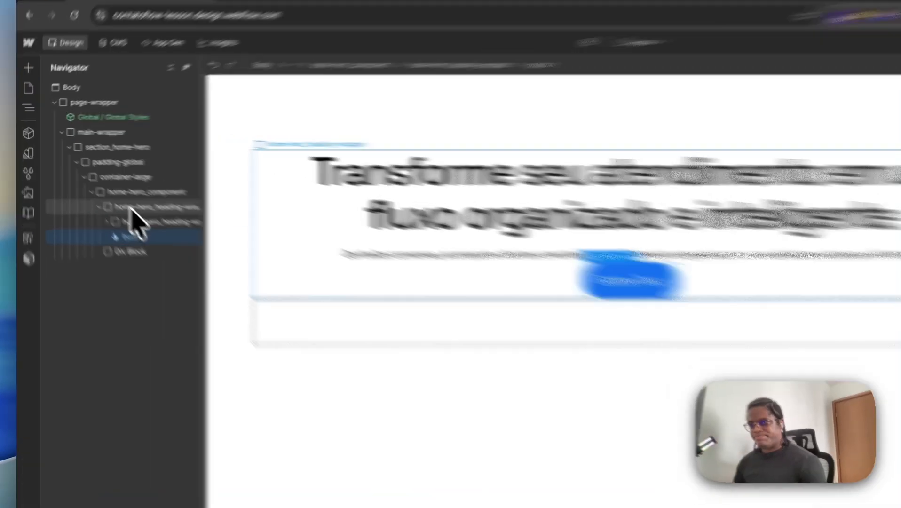
Set the gap of home-hero_heading-wrapper to 2 rem to separate the text group from the button
click(100, 184)
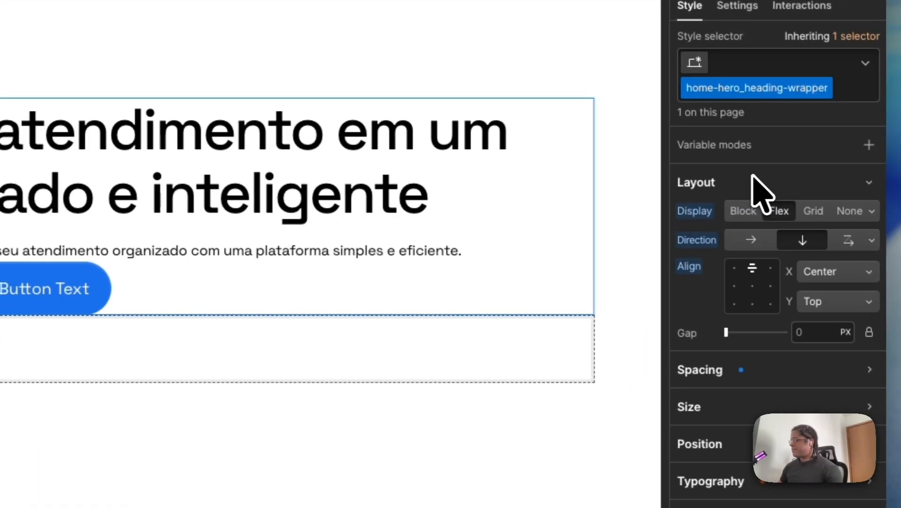
click(752, 180)
click(755, 178)
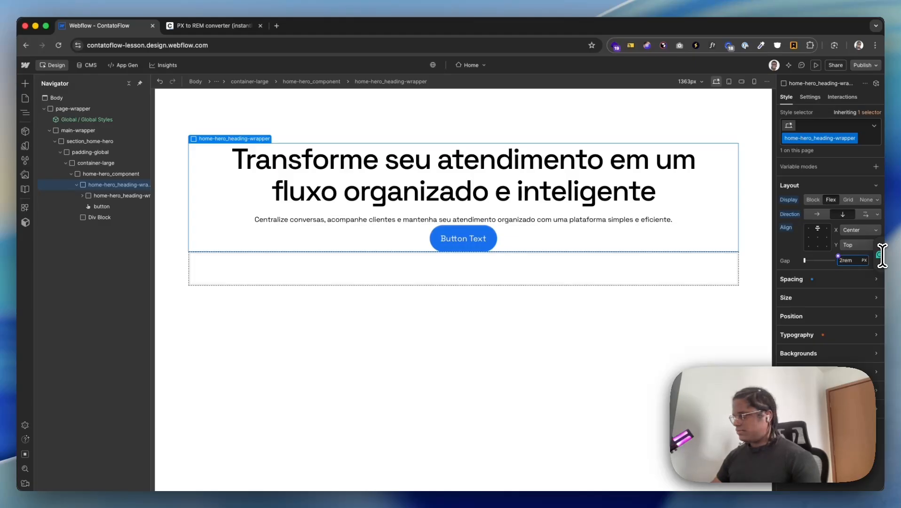
key(Return)
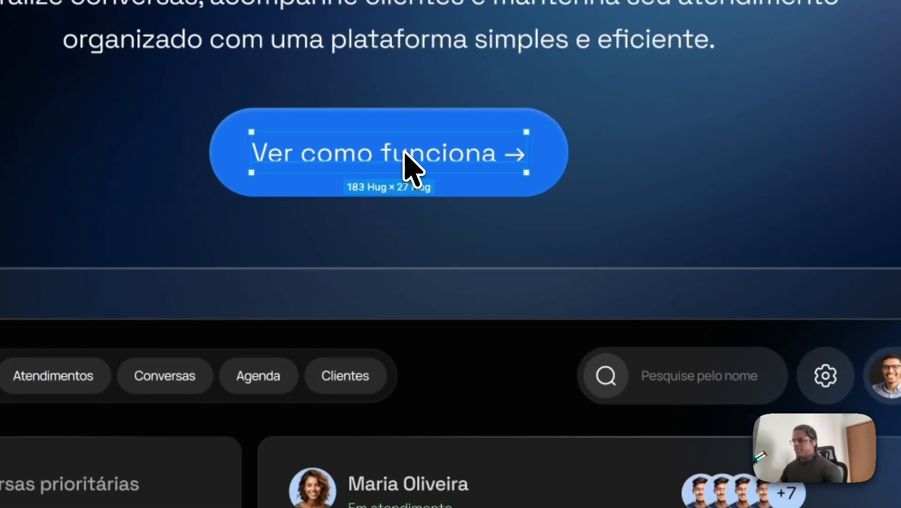
Copy the label "Ver como funciona →" from the Figma hero button and paste it over the button's placeholder text in Webflow
double_click(395, 161)
key(ctrl+c)
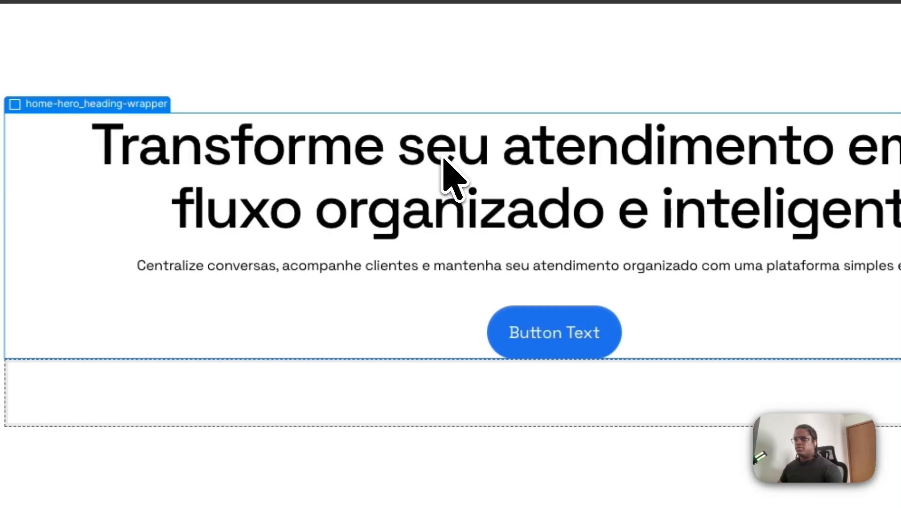
click(558, 336)
double_click(558, 336)
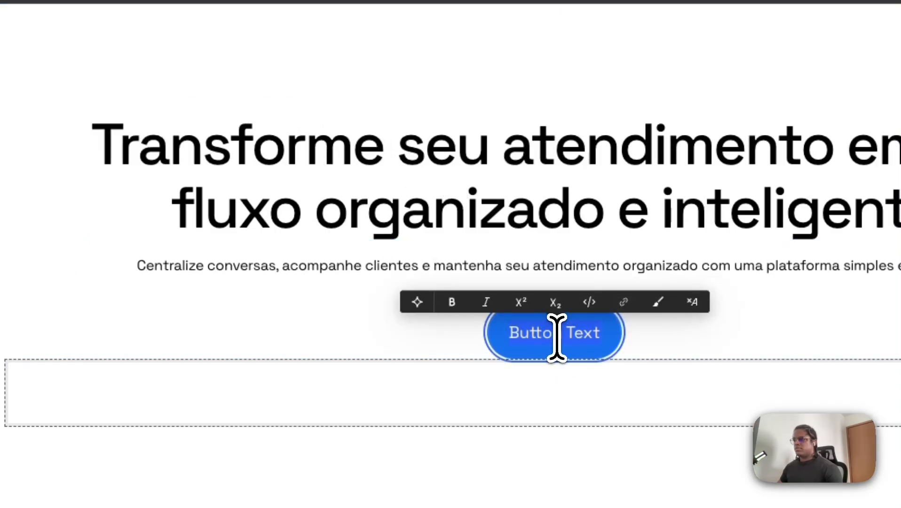
key(ctrl+v)
key(Escape)
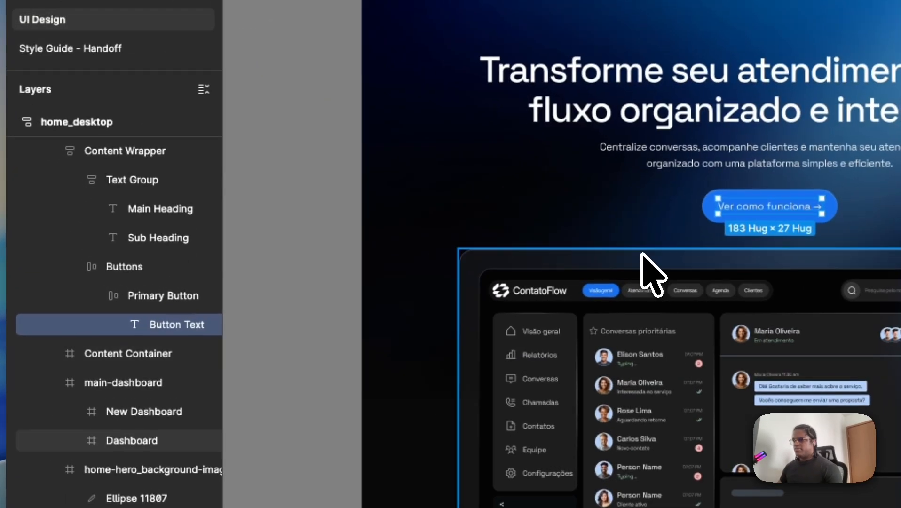
Examine the main-dashboard frame in the home_desktop hero in Figma and the separate dashboard image above the page frames
click(642, 253)
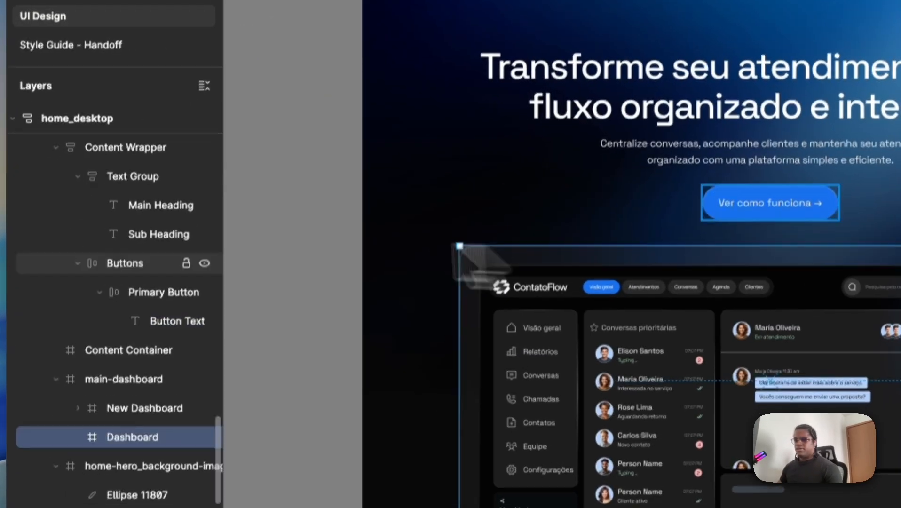
click(120, 382)
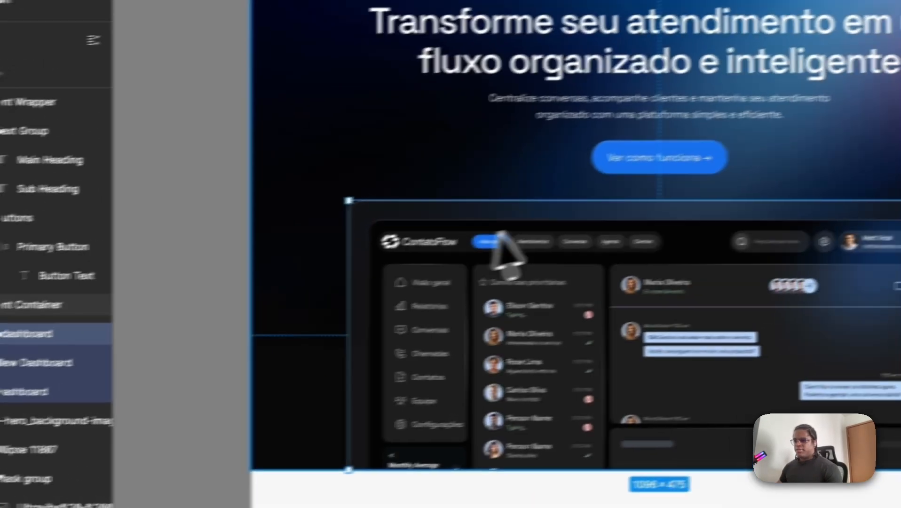
scroll(576, 222, down, 3)
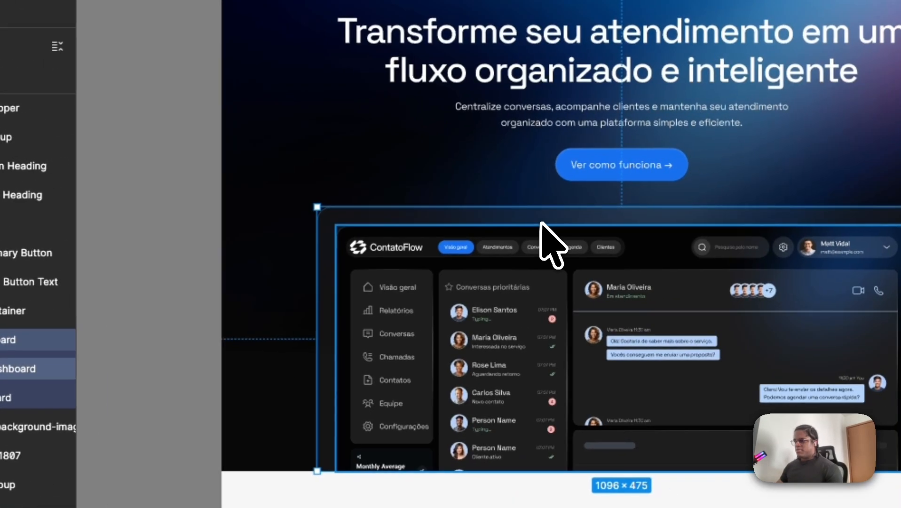
scroll(573, 229, right, 1)
scroll(431, 273, right, 2)
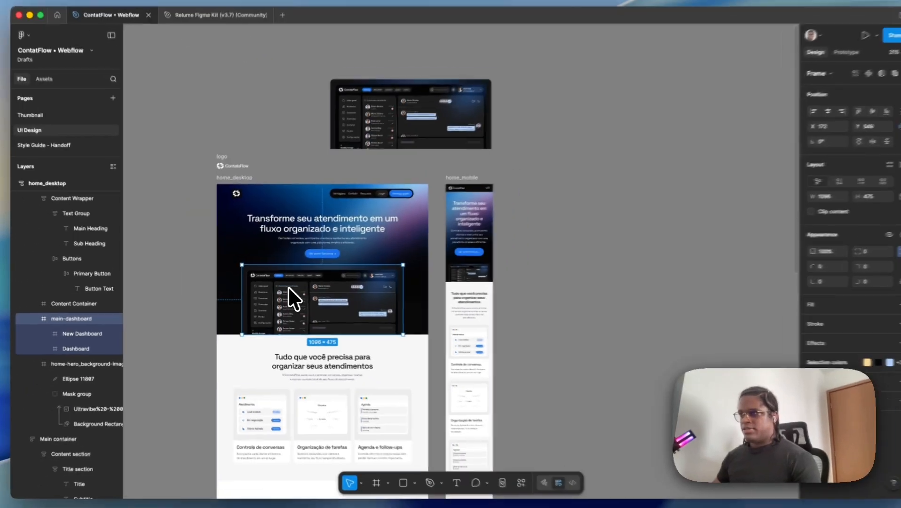
scroll(406, 301, up, 3)
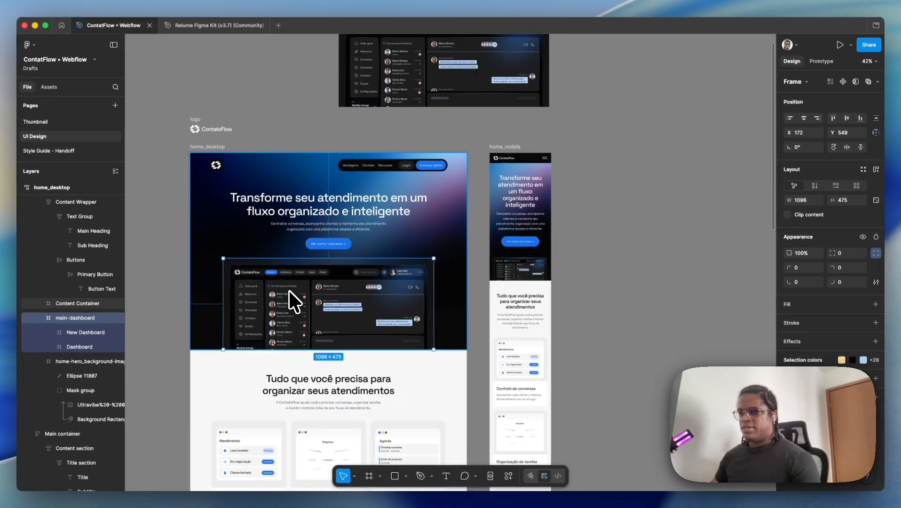
scroll(346, 334, up, 2)
scroll(417, 134, up, 3)
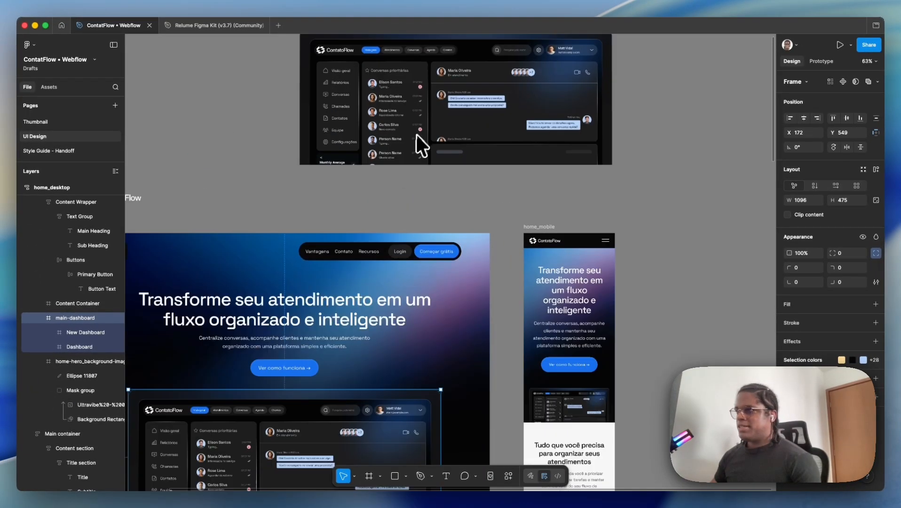
scroll(407, 212, up, 2)
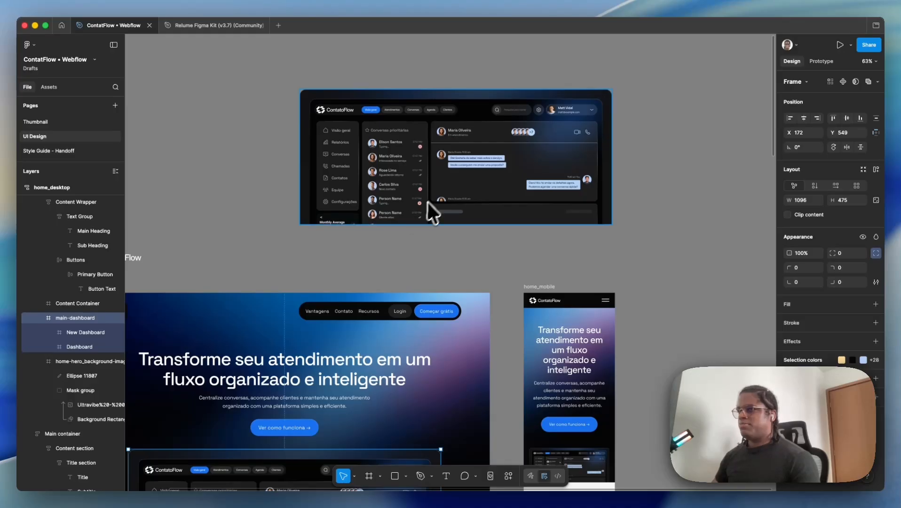
scroll(428, 211, up, 2)
scroll(367, 198, down, 3)
scroll(328, 341, down, 4)
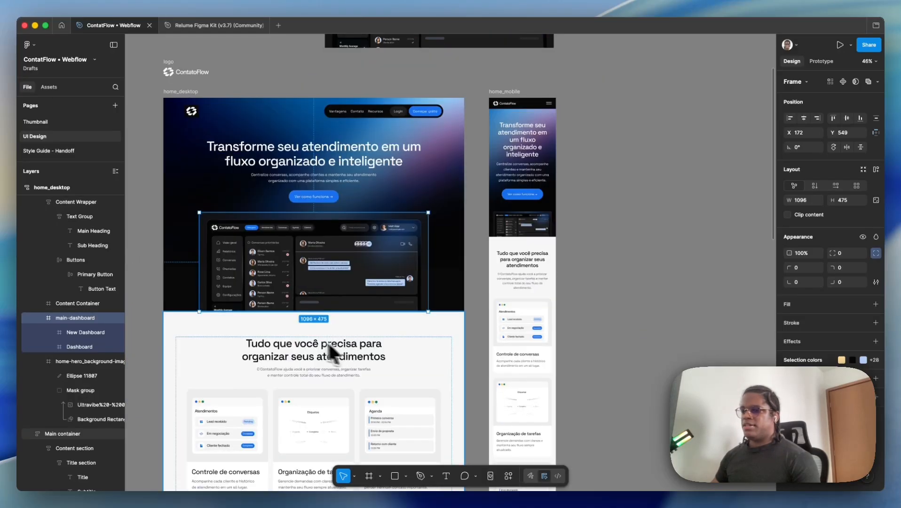
scroll(323, 269, up, 4)
scroll(323, 278, down, 3)
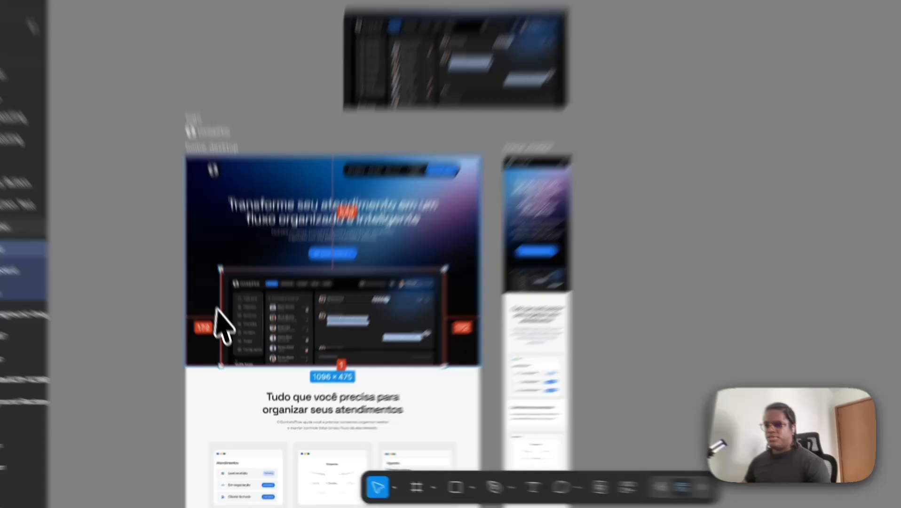
drag(270, 346, 532, 345)
key(ctrl+z)
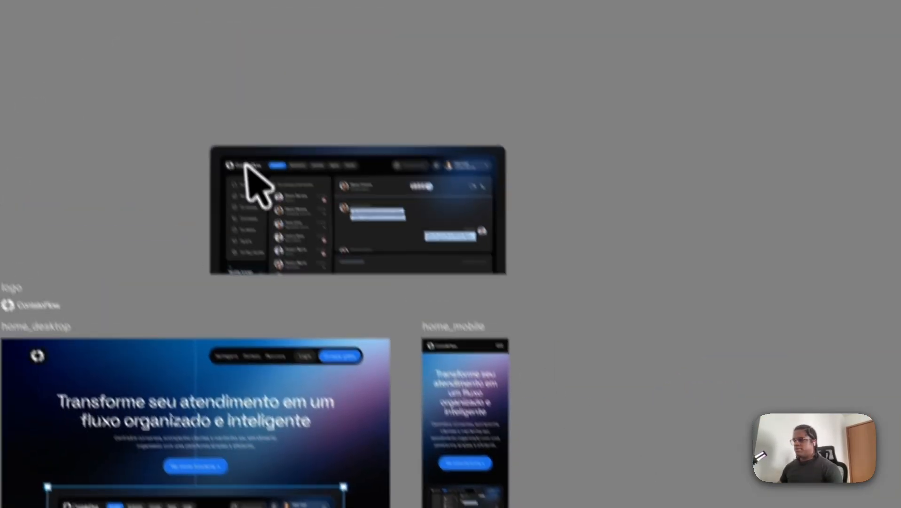
Add an export setting to the standalone home-hero_image dashboard picture at 1.5x scale in PNG format
click(158, 61)
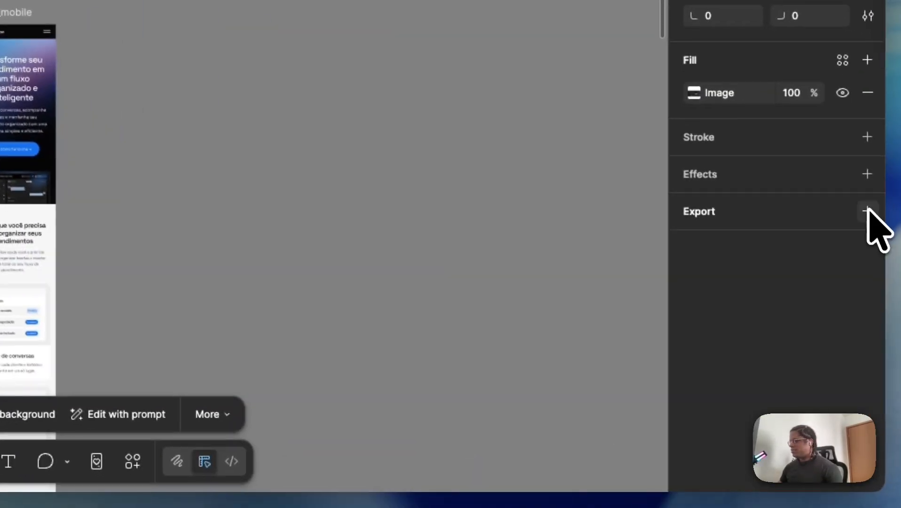
click(867, 210)
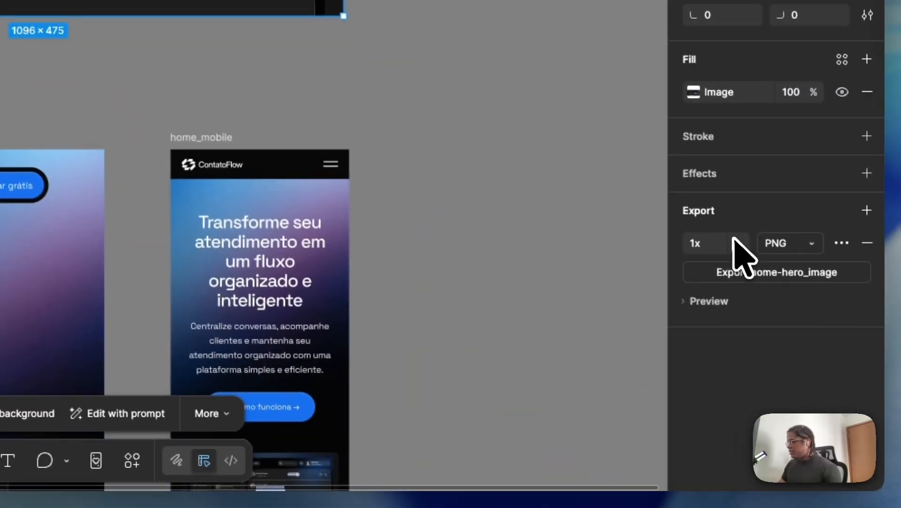
click(737, 245)
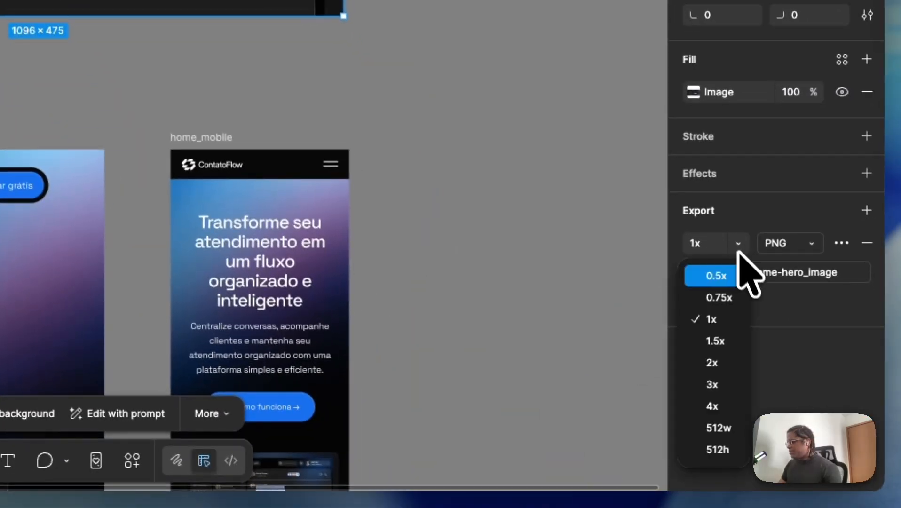
click(734, 353)
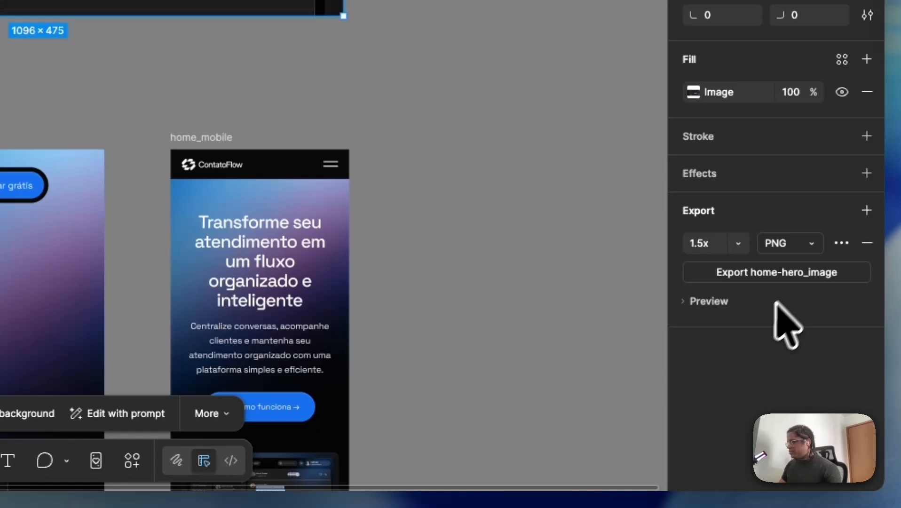
click(795, 284)
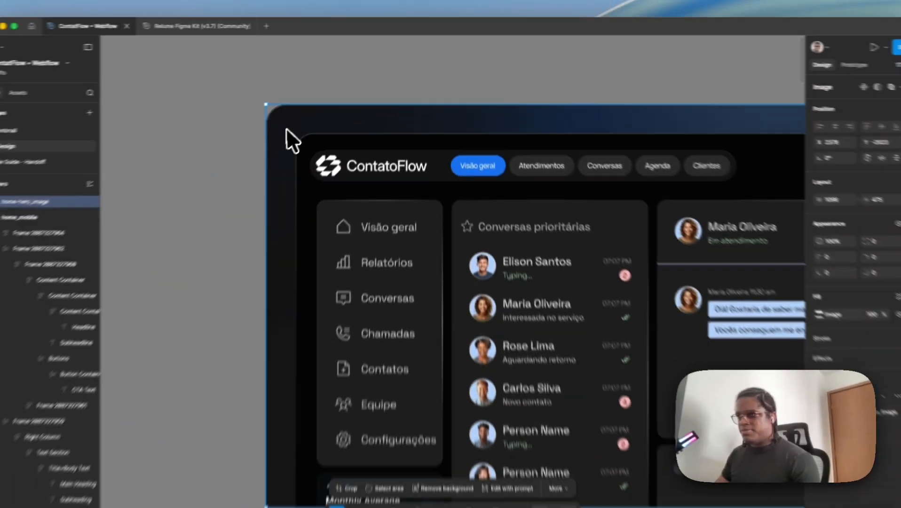
Inspect the dashboard image's rounded corners, then export it as home-hero_image.png into the 01. Hero folder
scroll(285, 118, up, 1)
scroll(285, 105, right, 1)
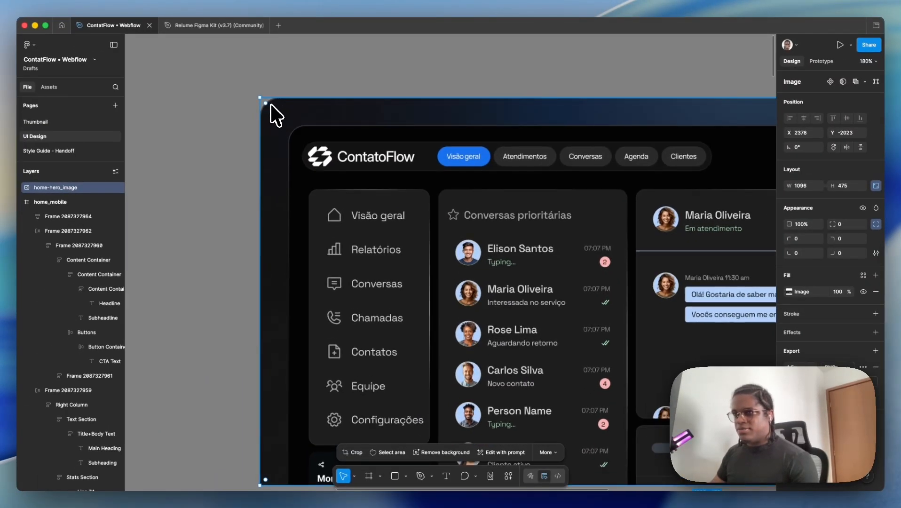
scroll(276, 115, down, 5)
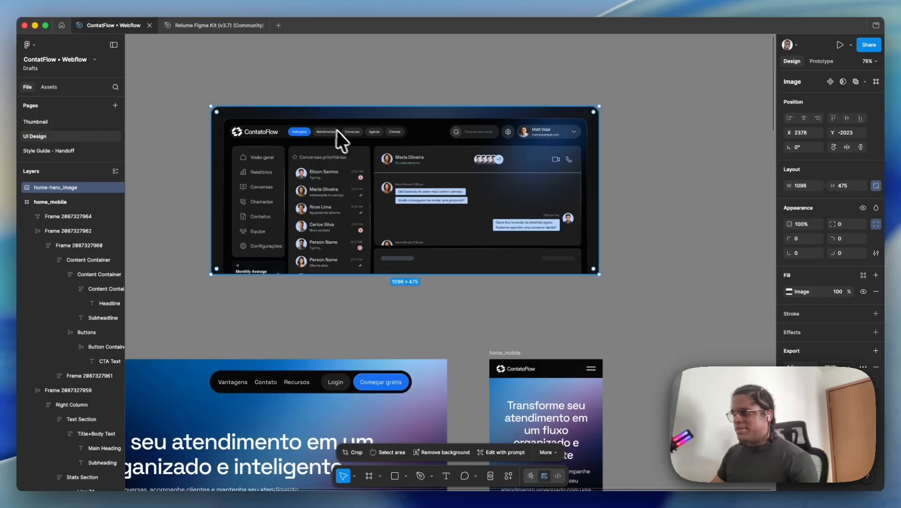
scroll(337, 130, up, 2)
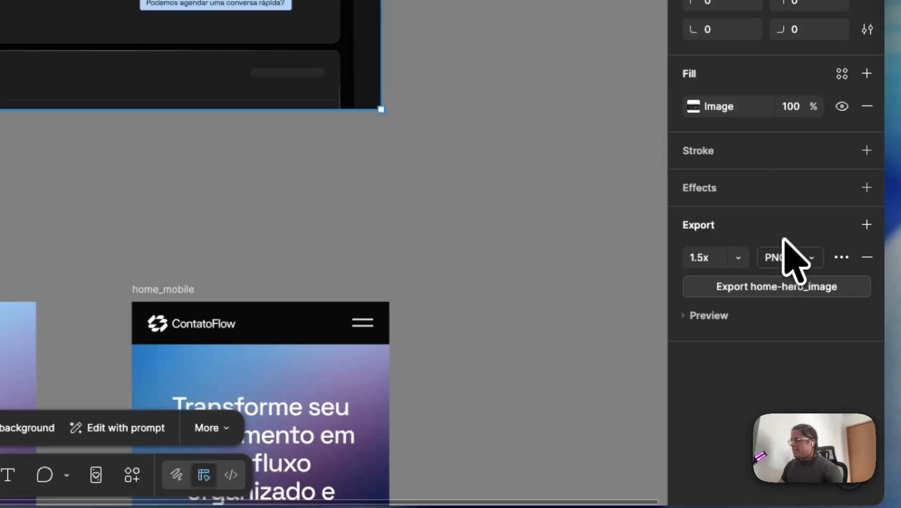
click(777, 287)
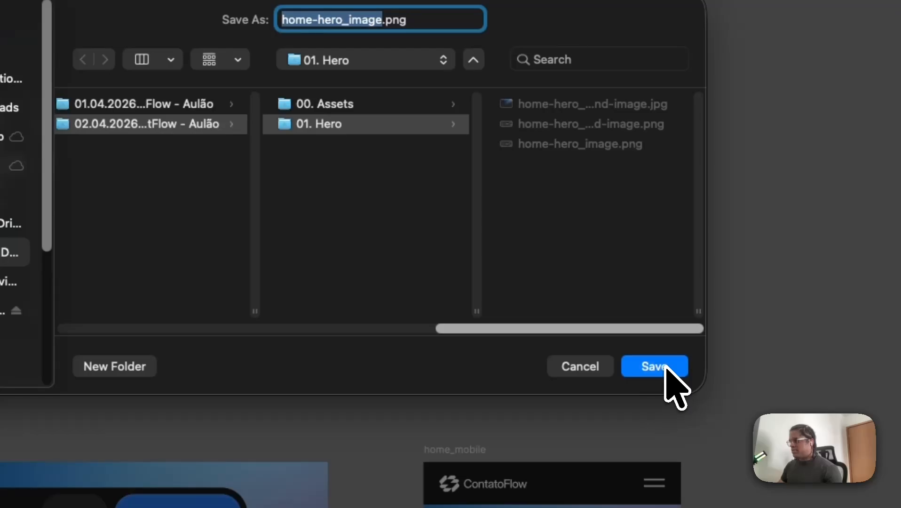
click(655, 367)
click(375, 283)
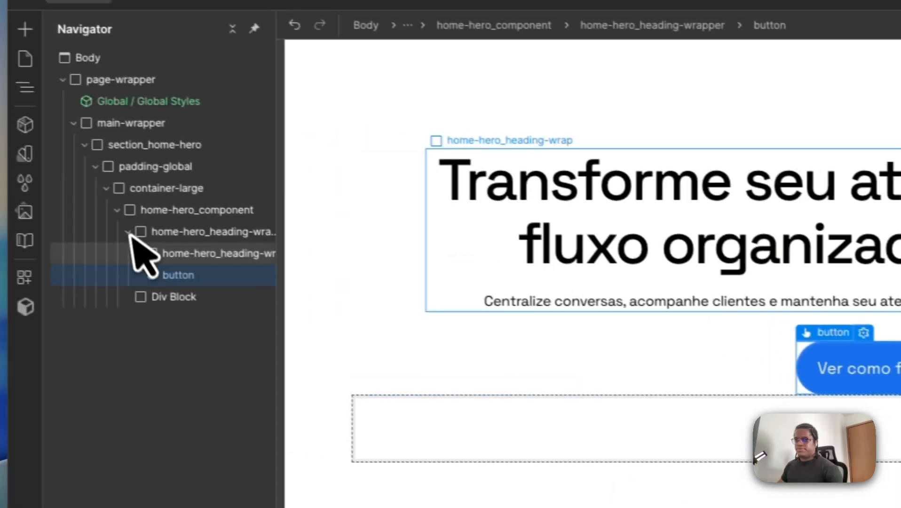
In Webflow, give the empty Div Block below home-hero_heading-wrapper the new class home-hero_image-wrapper
click(128, 233)
click(184, 249)
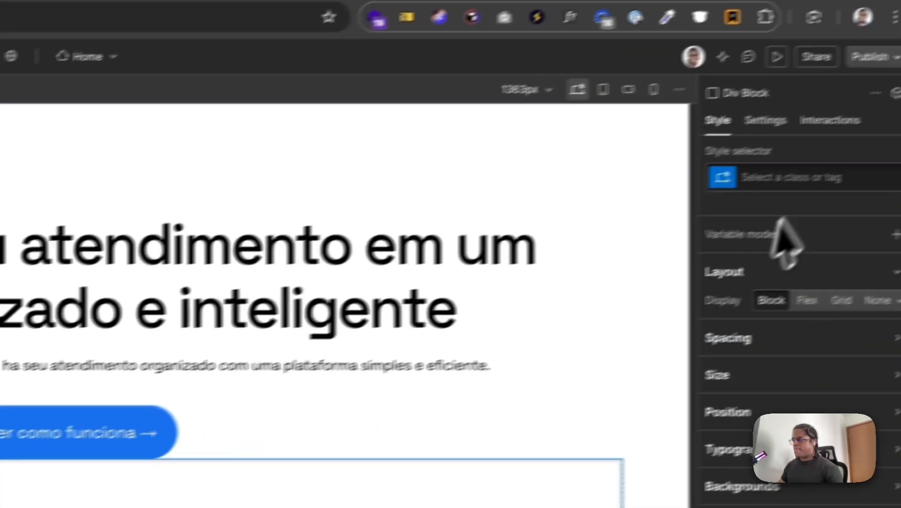
click(833, 178)
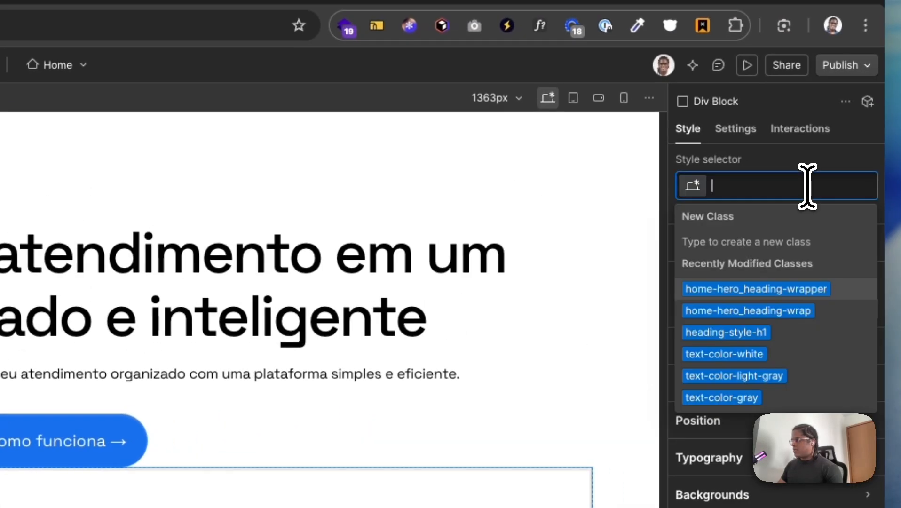
text(home-hero)
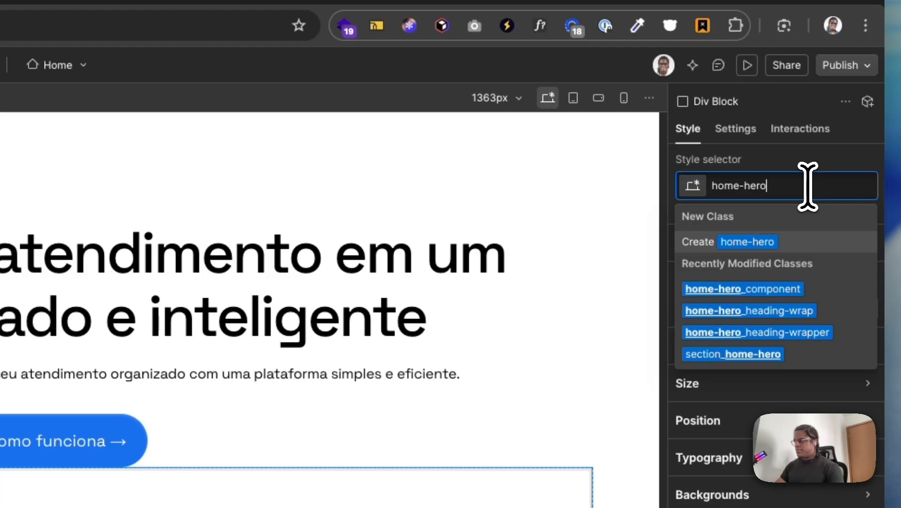
text(_image-wrapper)
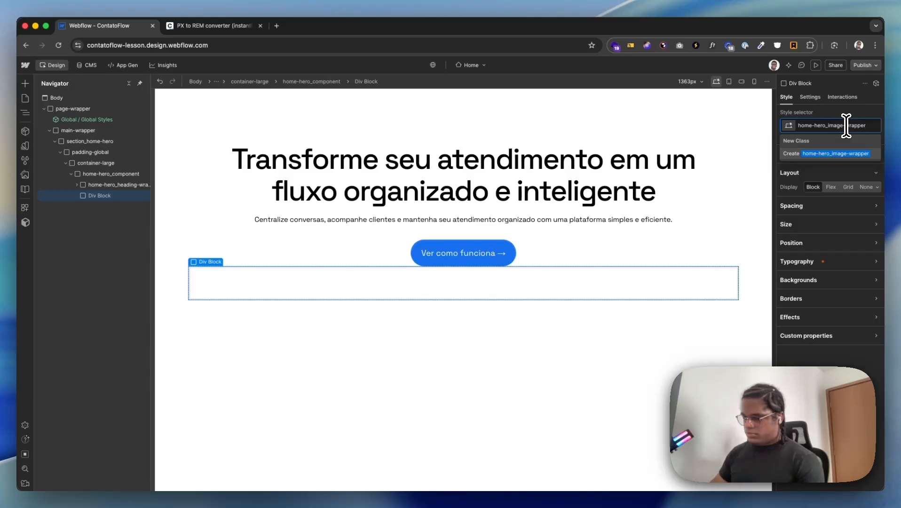
key(Return)
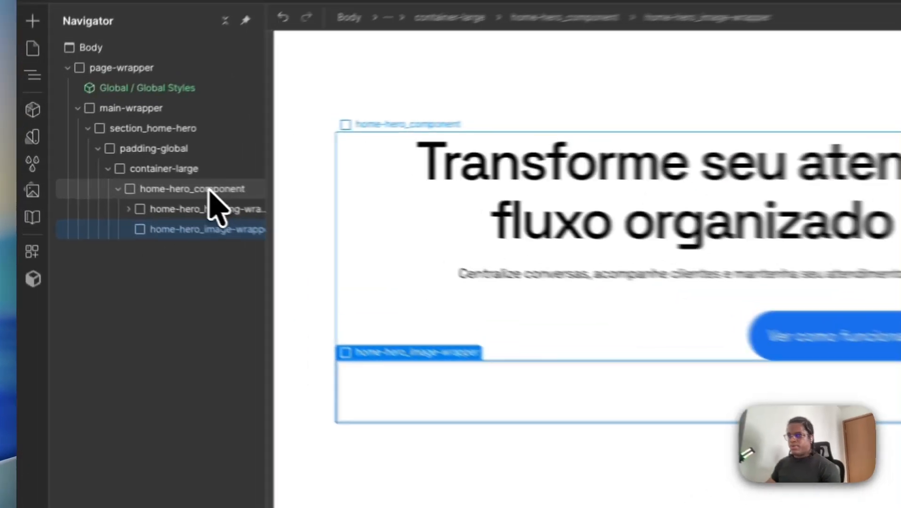
Check the spacing above the dashboard in Figma, then make home-hero_component a vertical flex layout aligned center horizontally and top vertically
click(118, 173)
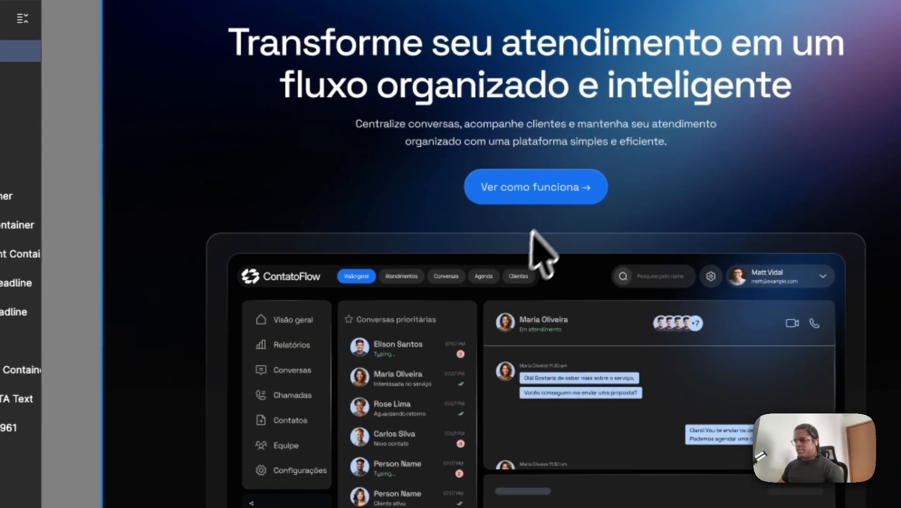
click(654, 191)
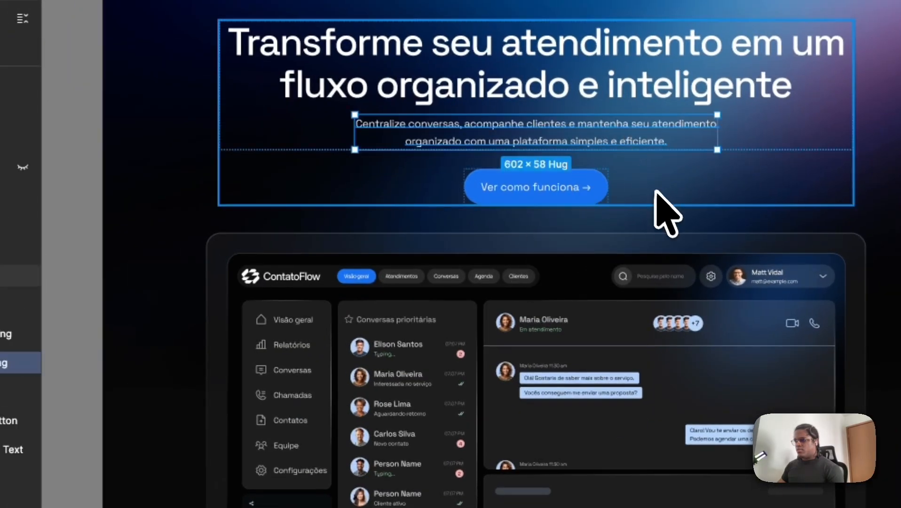
click(571, 236)
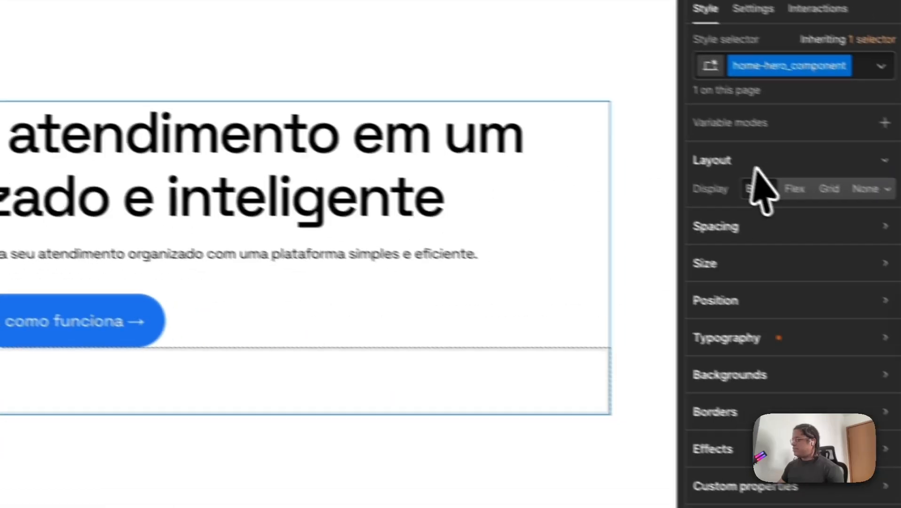
click(794, 189)
click(818, 218)
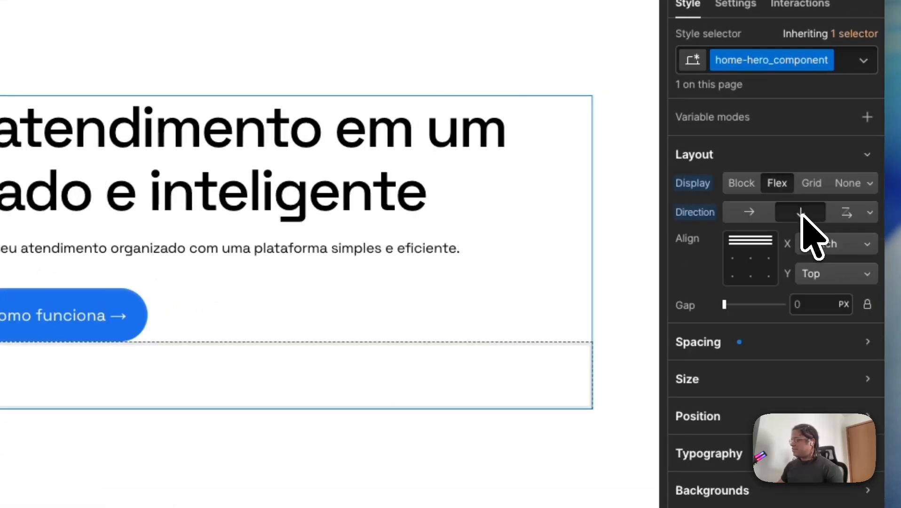
click(751, 241)
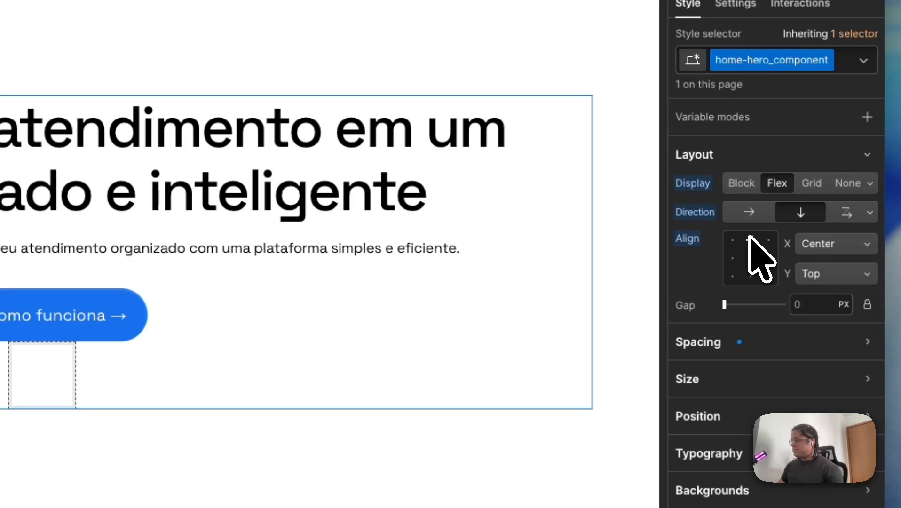
click(710, 379)
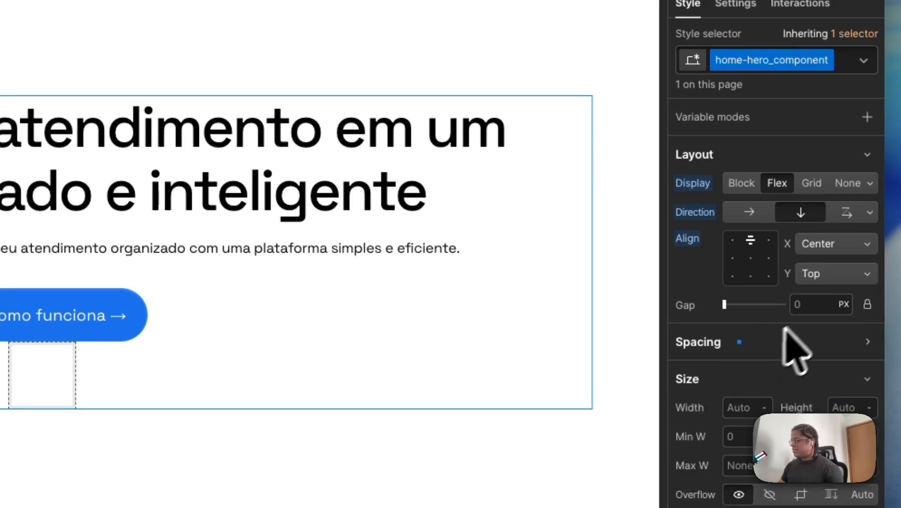
click(729, 380)
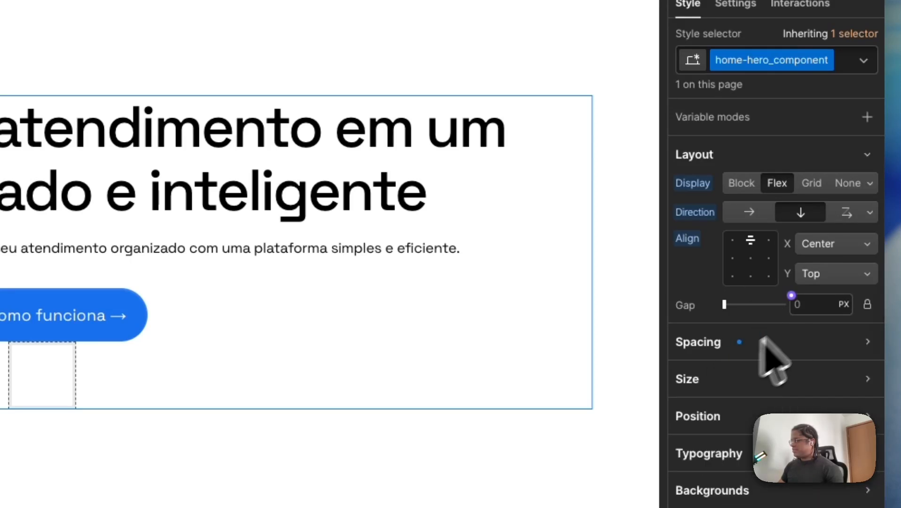
Set the gap of home-hero_component to 48/16rem to separate the heading wrapper from the image wrapper
click(812, 308)
text(48)
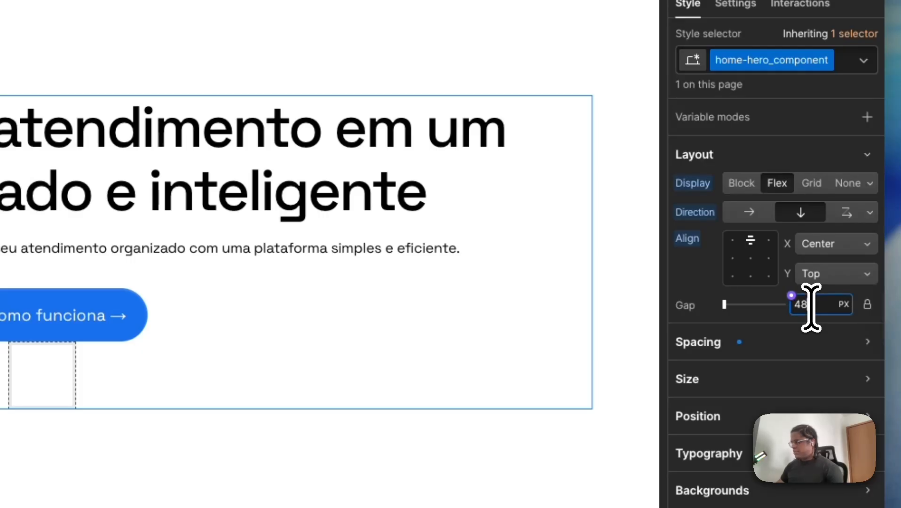
text(/16rem)
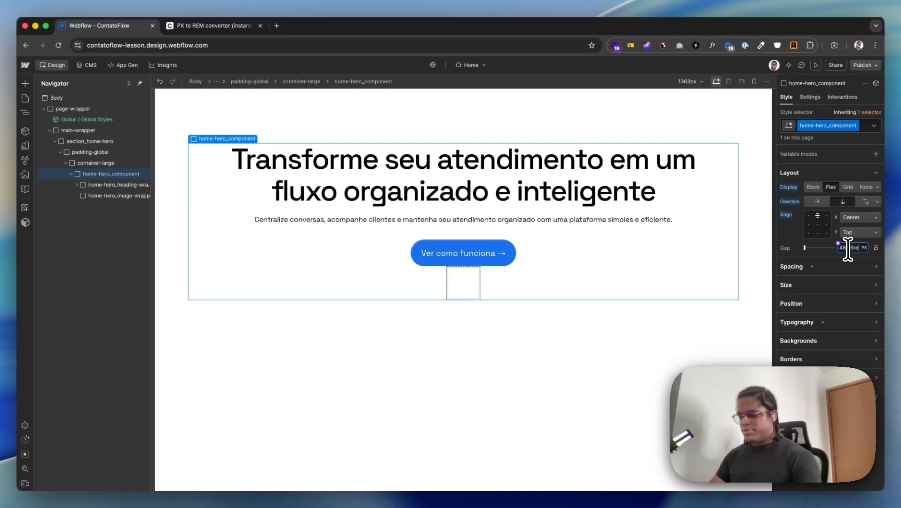
key(Return)
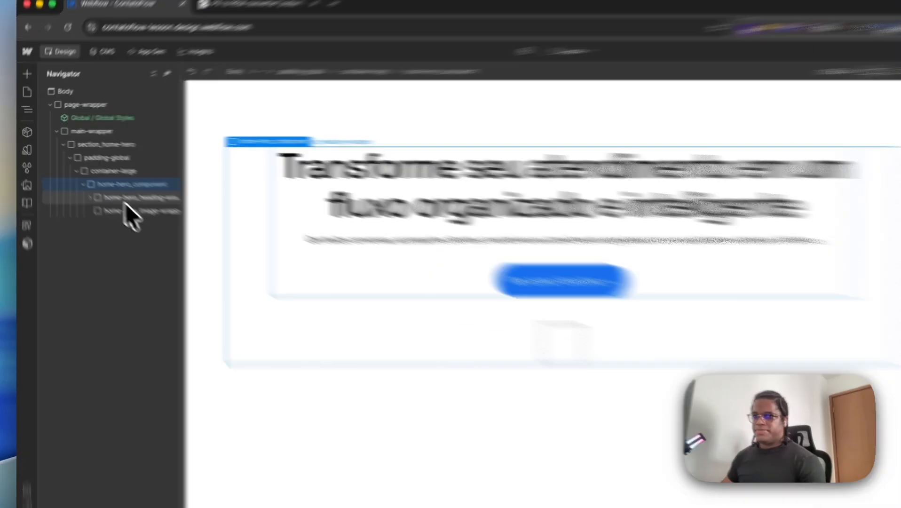
Insert an Image element inside home-hero_image-wrapper
click(125, 207)
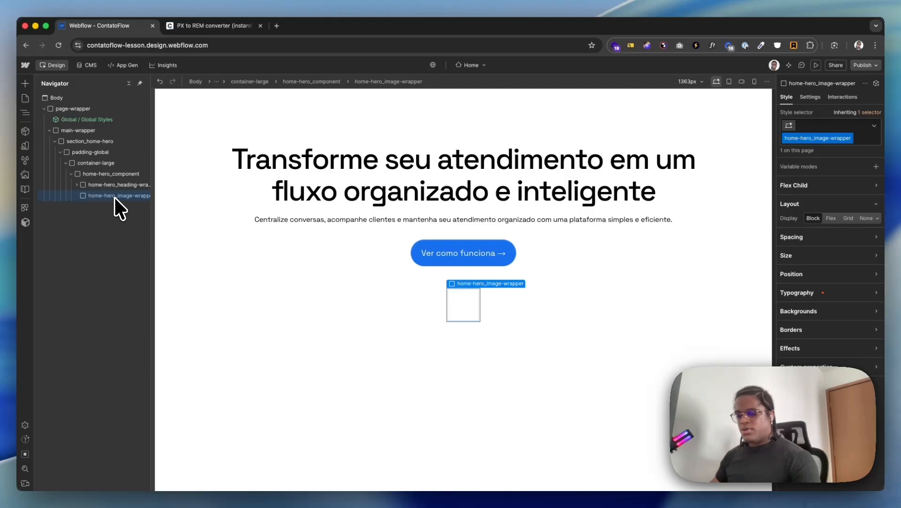
key(super+k)
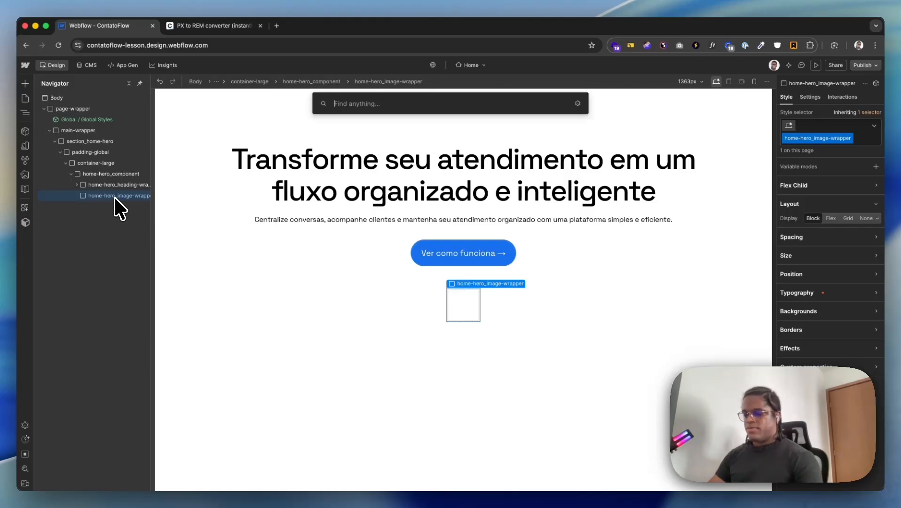
text(i)
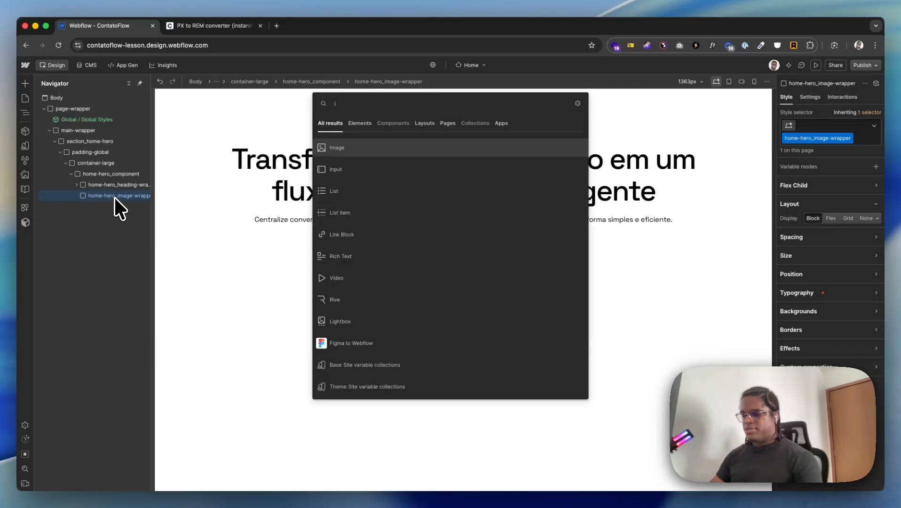
Insert an Image element inside home-hero_image-wrapper
text(ma)
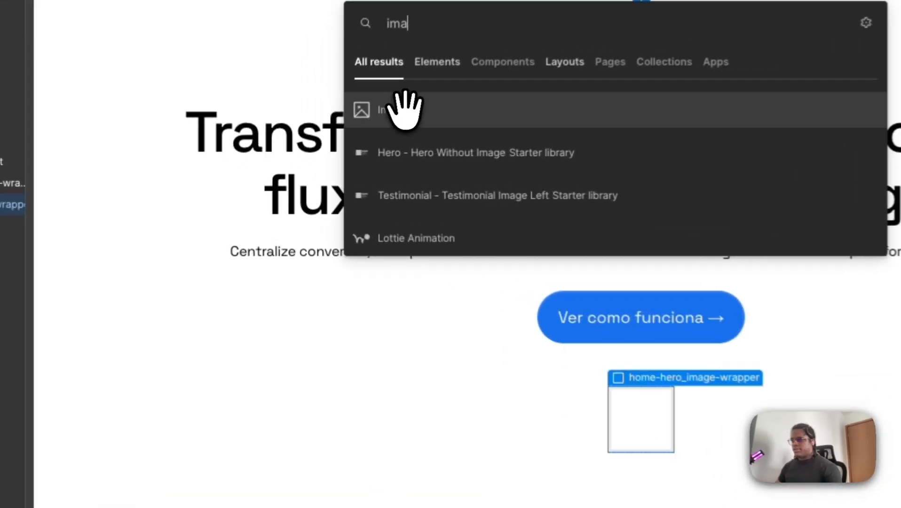
click(405, 109)
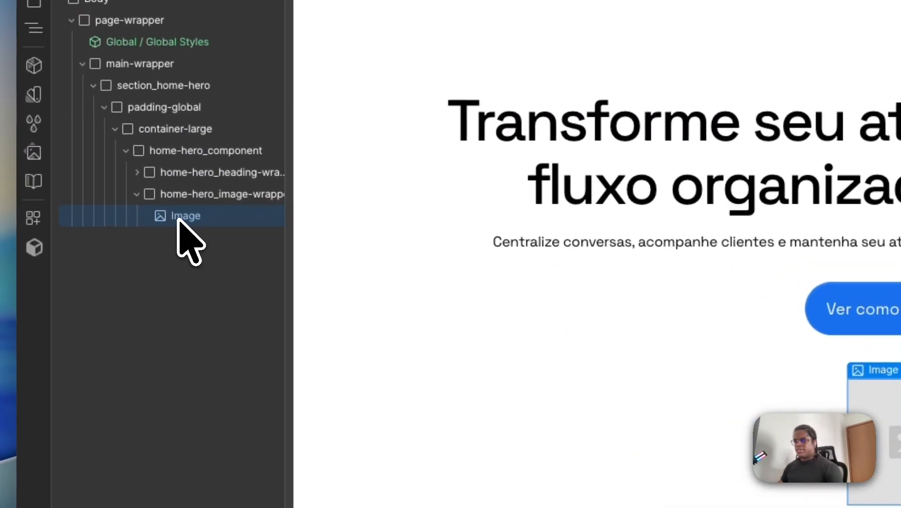
Reuse the wrapper's class name to give the new image the class home-hero_image
click(29, 42)
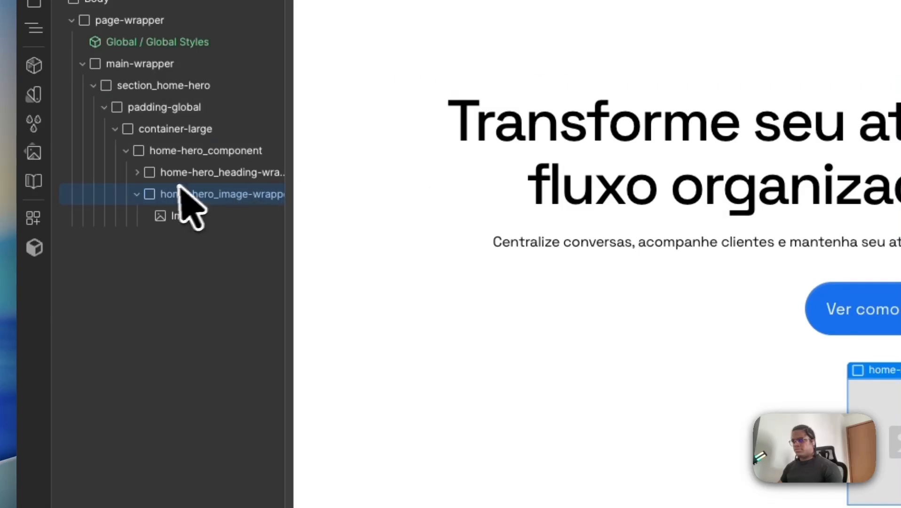
click(200, 216)
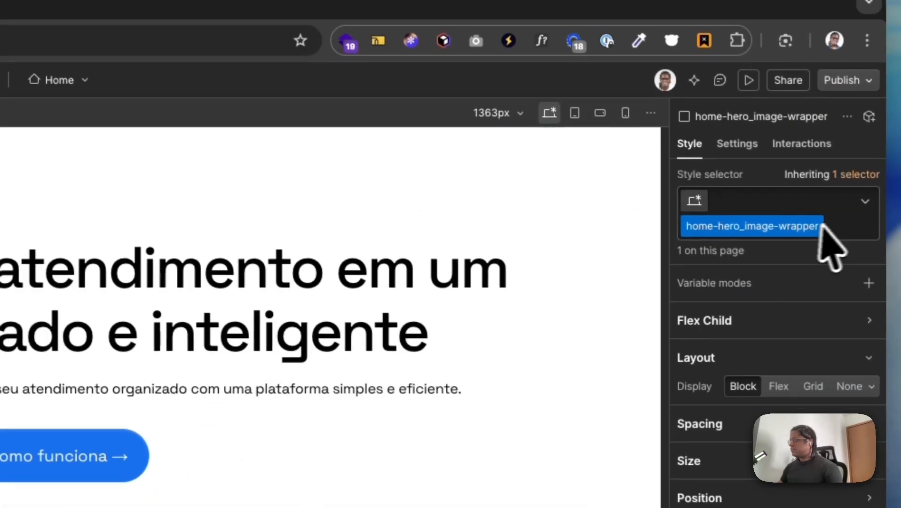
double_click(761, 225)
key(super+c)
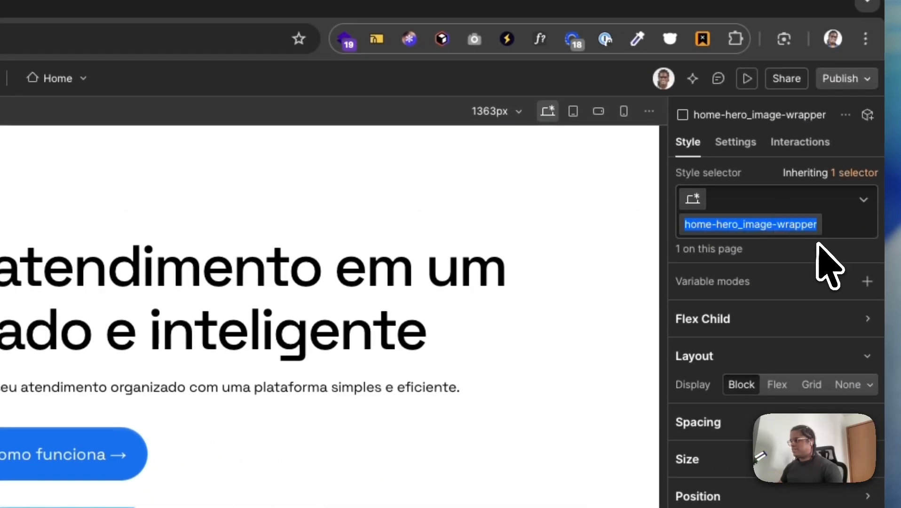
click(182, 235)
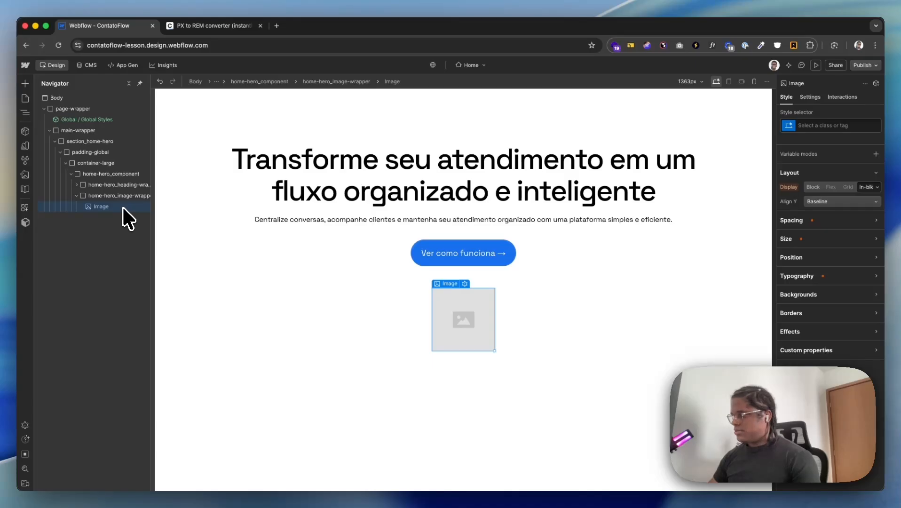
key(super+Return)
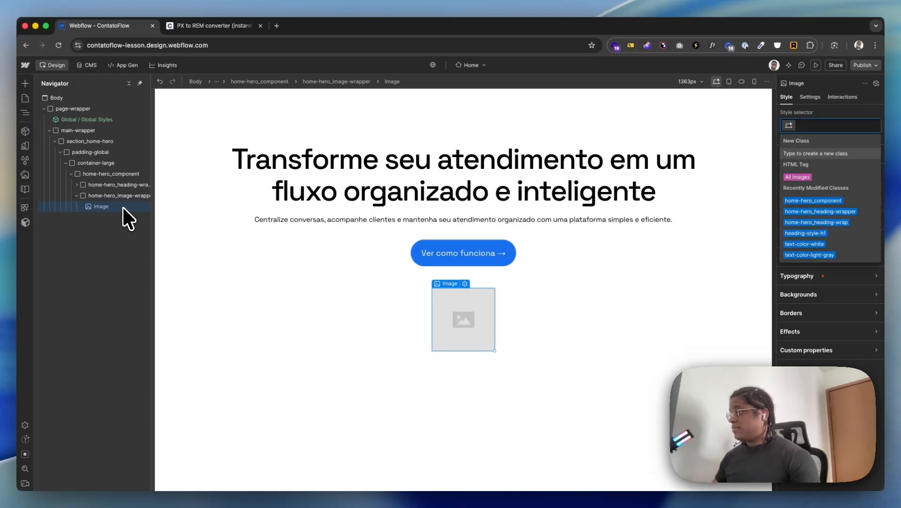
key(super+v)
key(BackSpace)
key(BackSpace)
key(BackSpace)
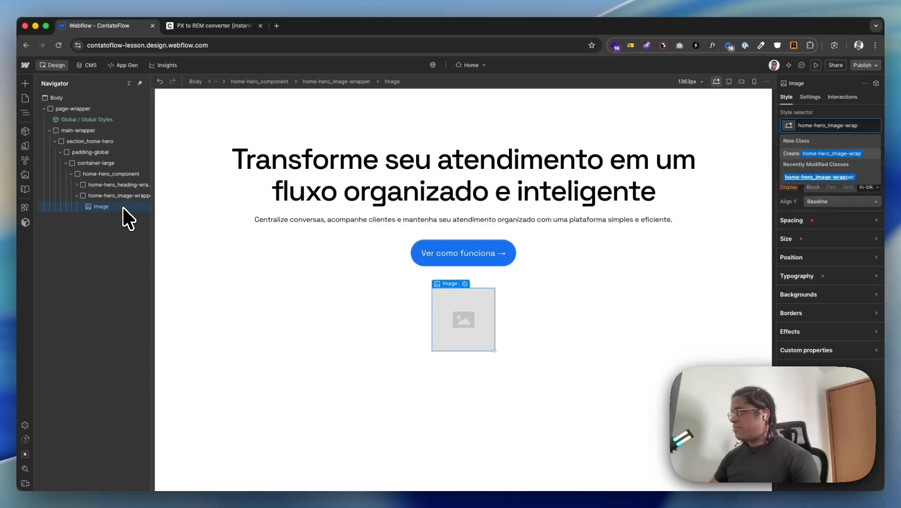
key(Return)
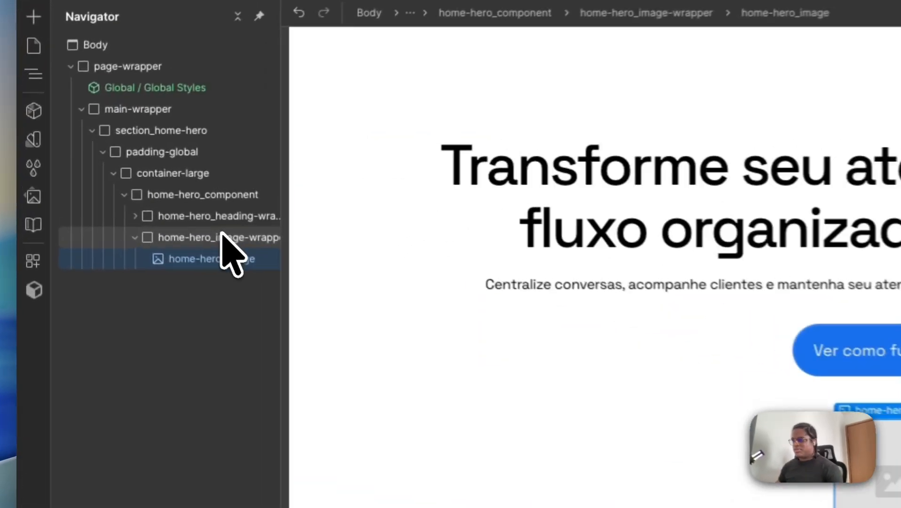
Set the width of home-hero_image-wrapper to 100%
click(122, 196)
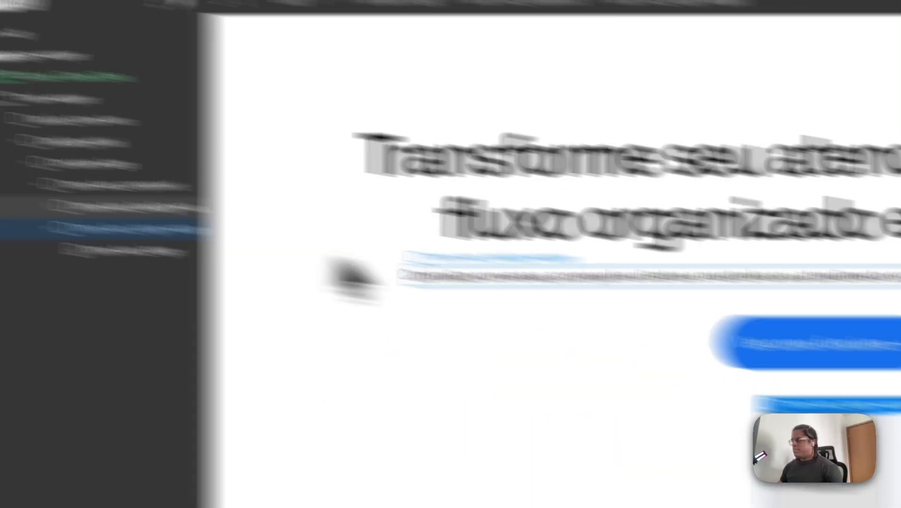
click(708, 217)
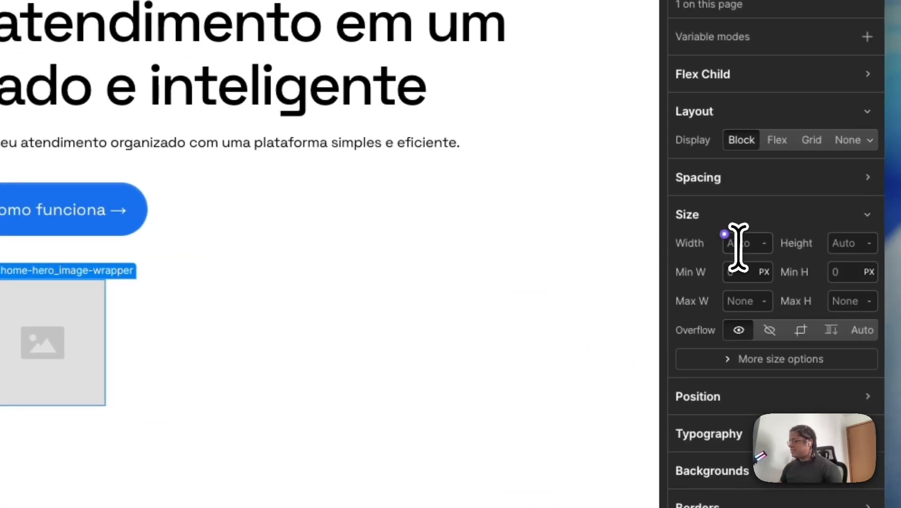
click(743, 244)
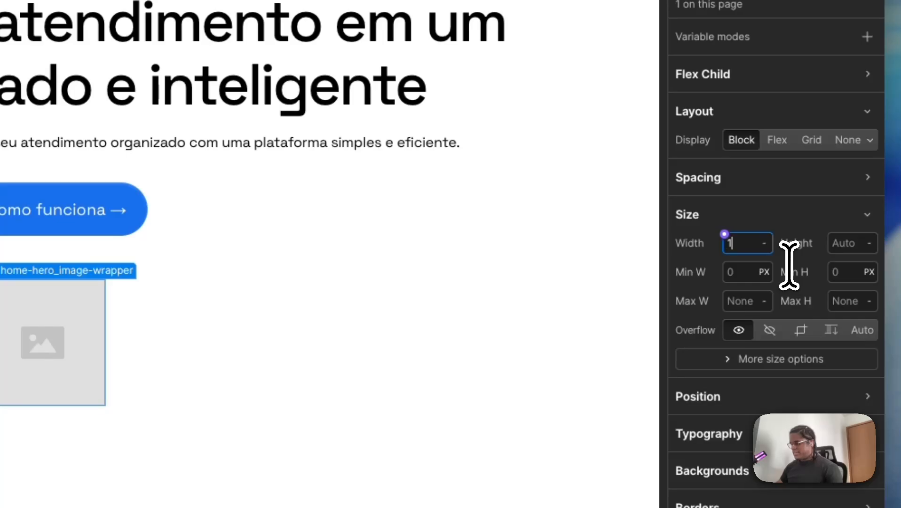
text(100%)
key(Return)
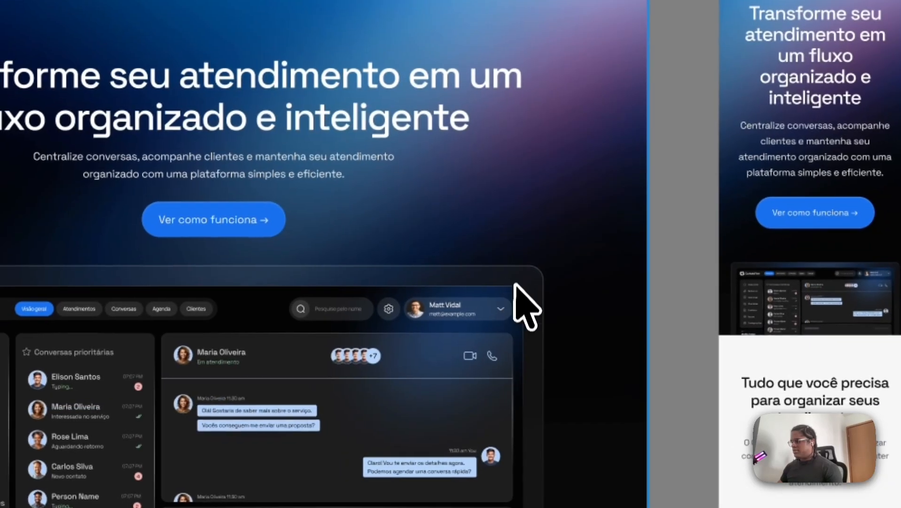
Check the dashboard mockup's size in the design file and set the image wrapper's max width to 1096/16 rem
double_click(264, 219)
double_click(263, 220)
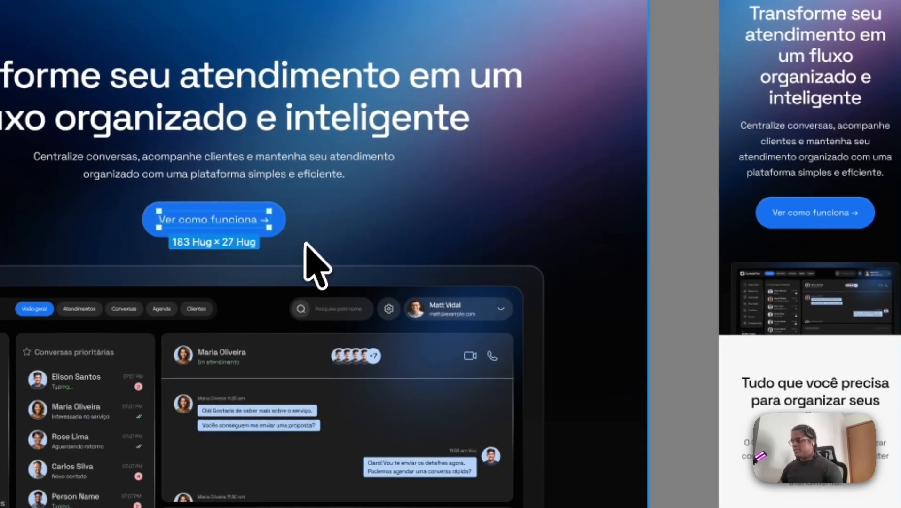
click(287, 269)
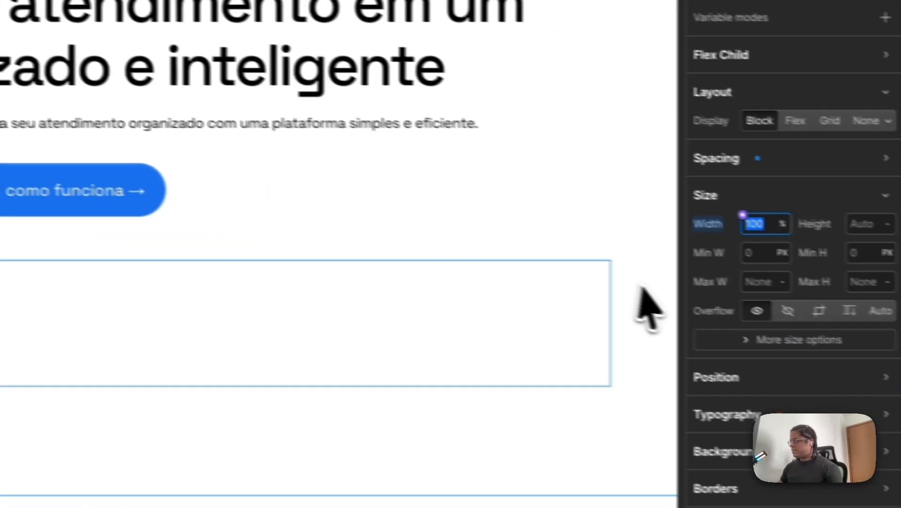
click(740, 259)
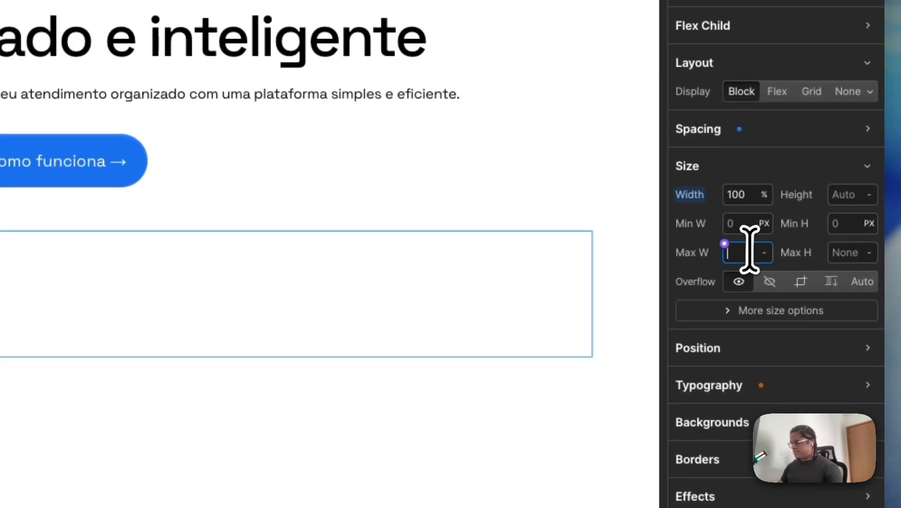
text(1096/16)
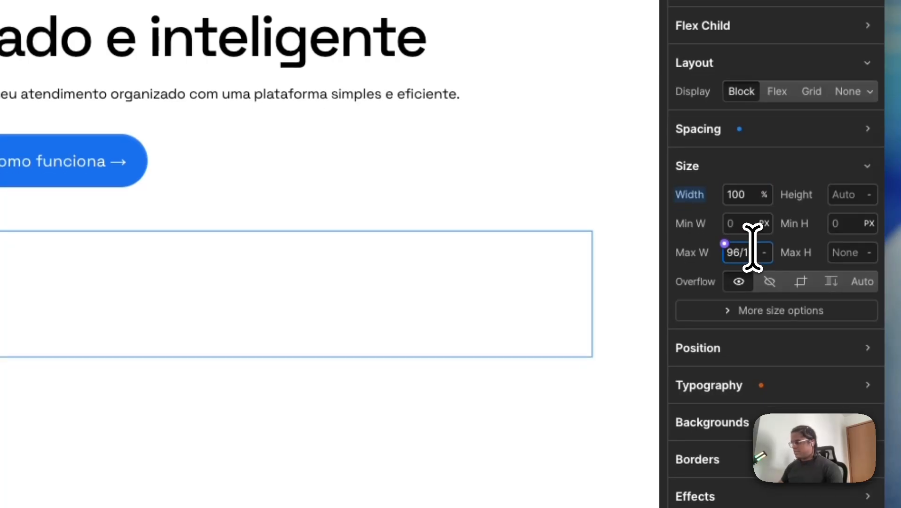
text(rem)
key(Return)
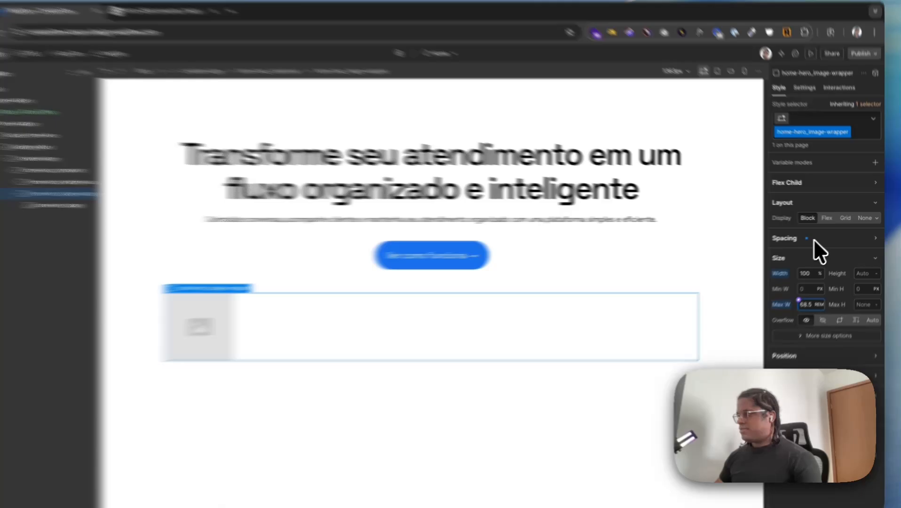
Change home-hero_image-wrapper to a Flex layout with its content centred on both the X and Y axes
click(816, 238)
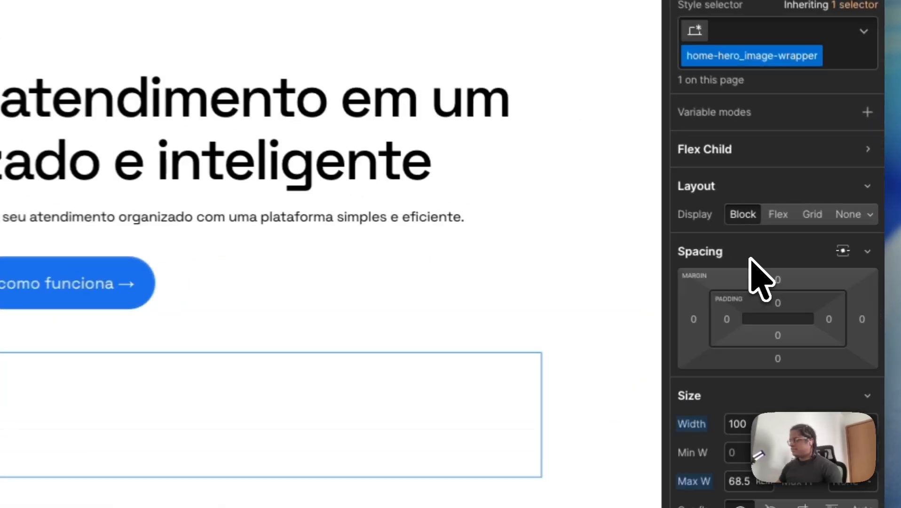
click(776, 215)
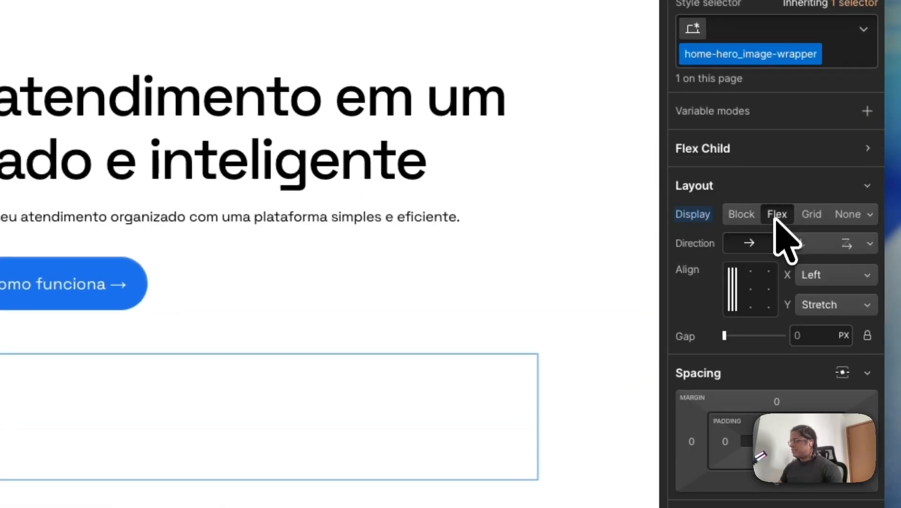
click(751, 289)
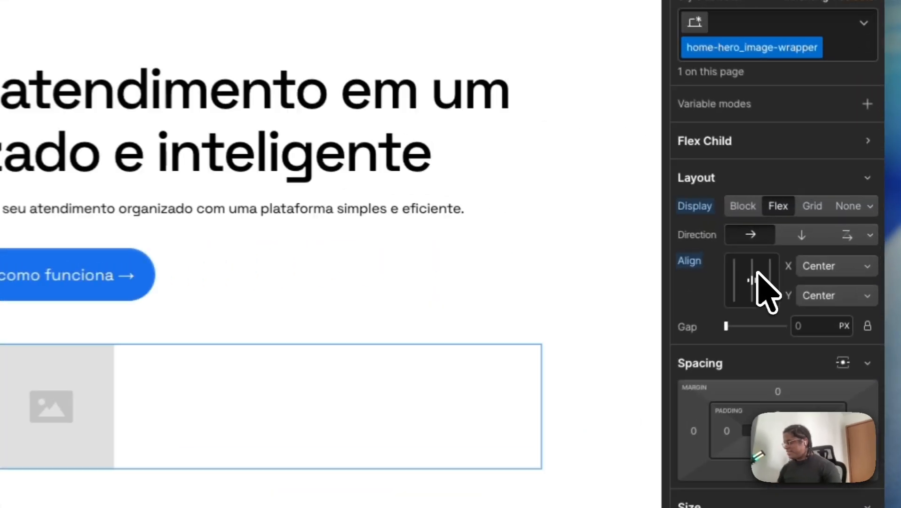
click(821, 252)
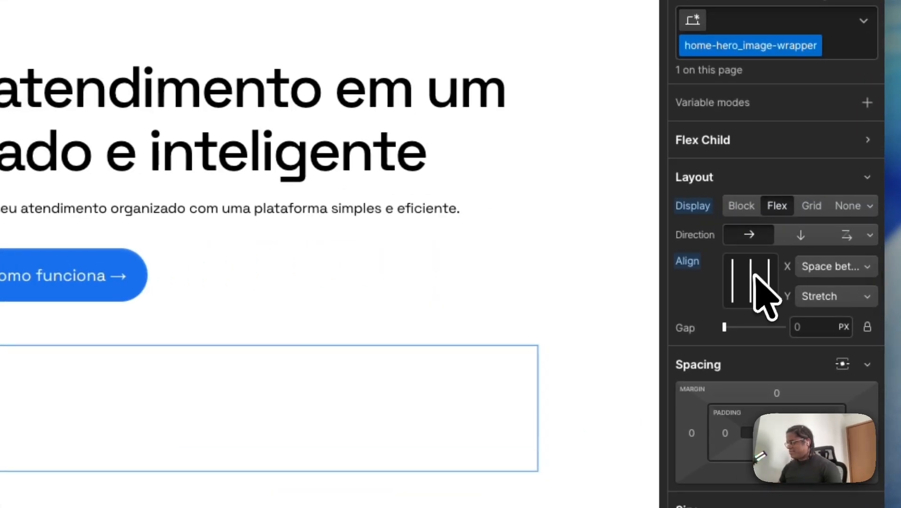
click(751, 279)
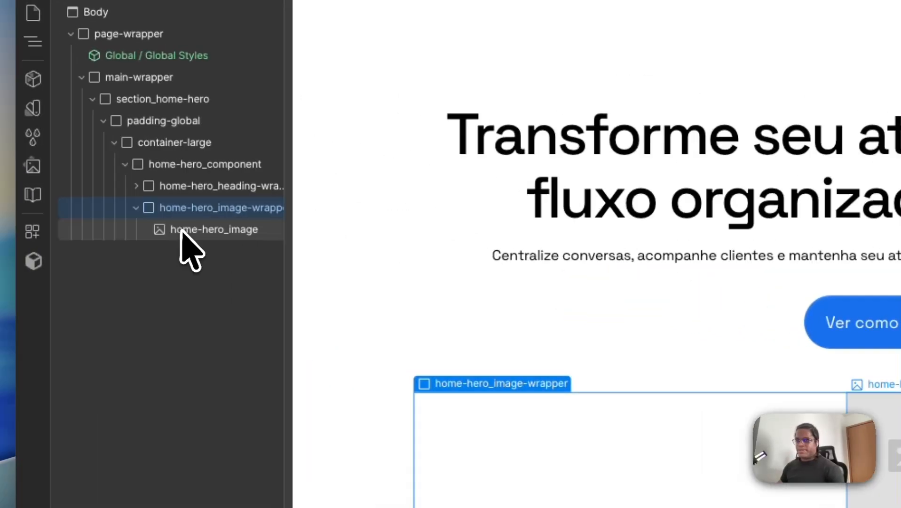
Open the image chooser from the element settings of home-hero_image
click(183, 230)
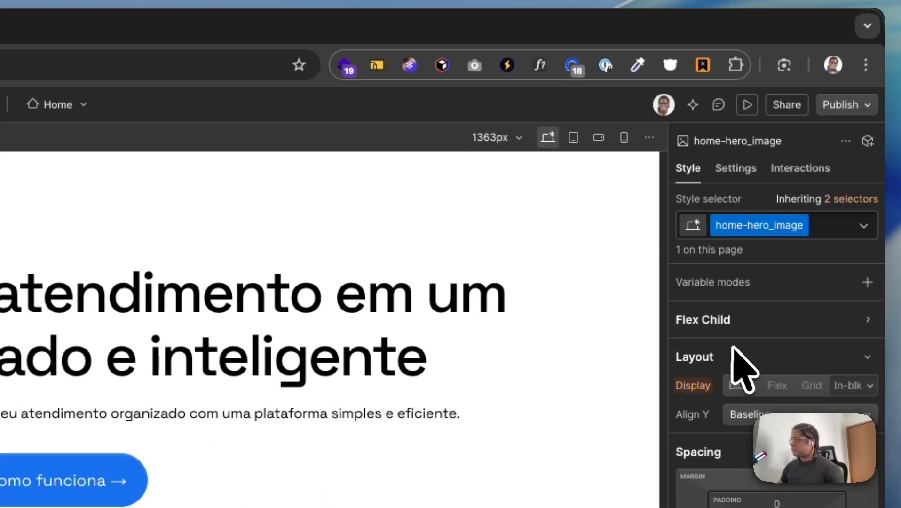
alt+click(721, 321)
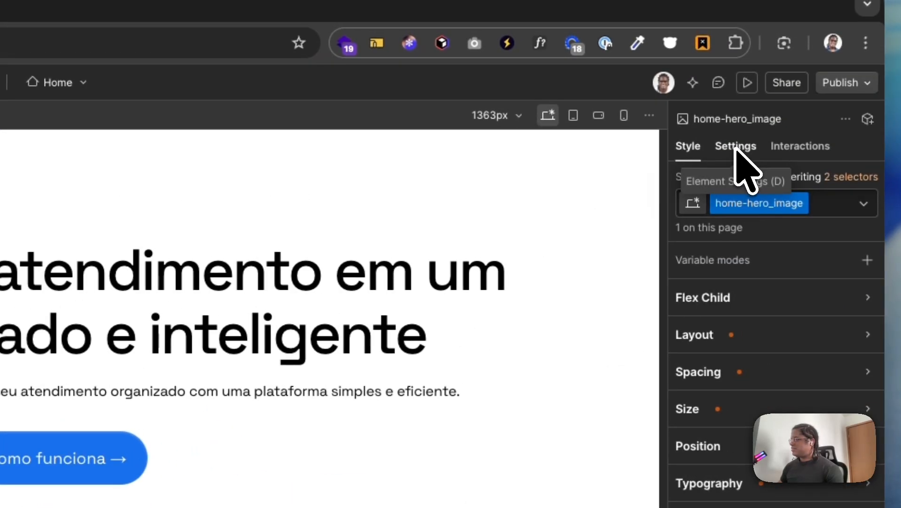
click(736, 146)
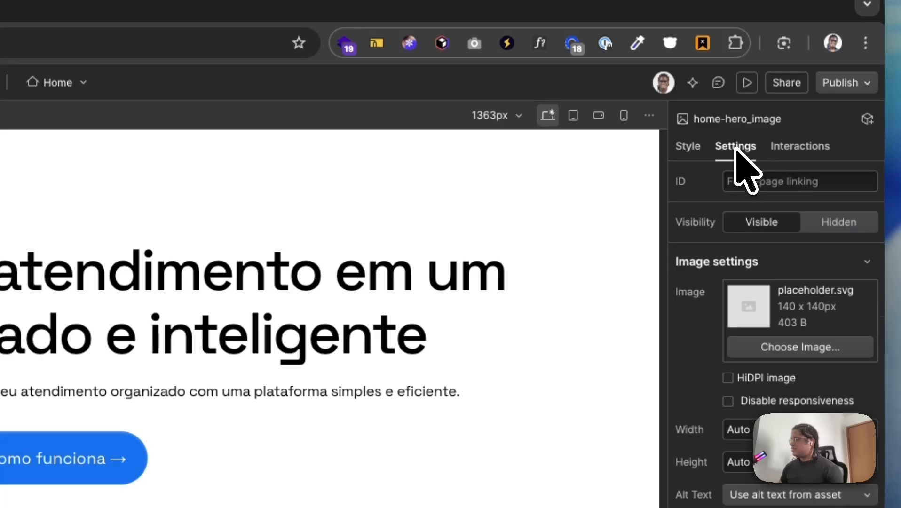
click(795, 349)
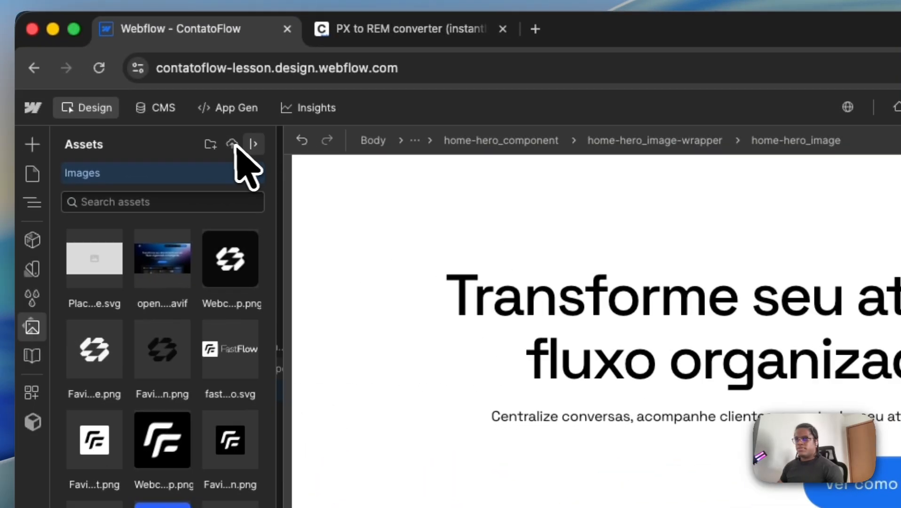
Expand the asset library and create a folder named "01. Hero" inside the ContatoFlow folder
click(254, 144)
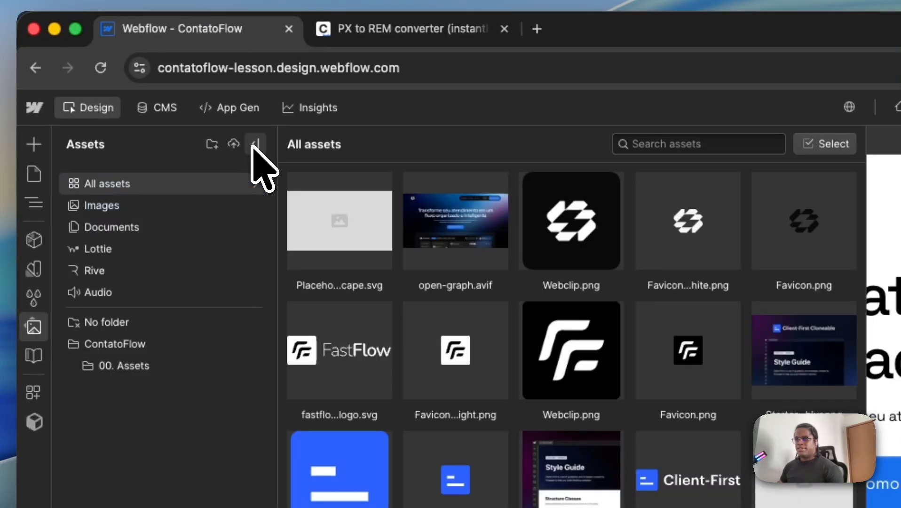
click(118, 346)
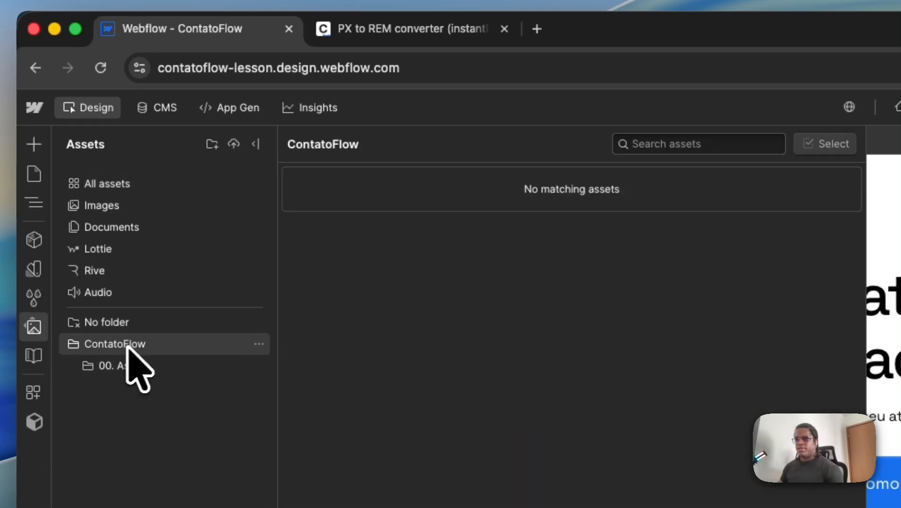
click(212, 144)
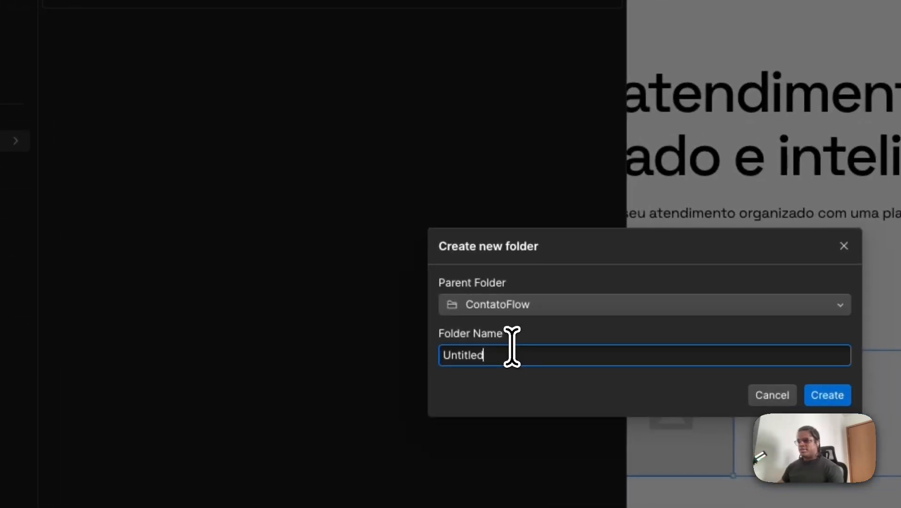
double_click(511, 348)
text(01)
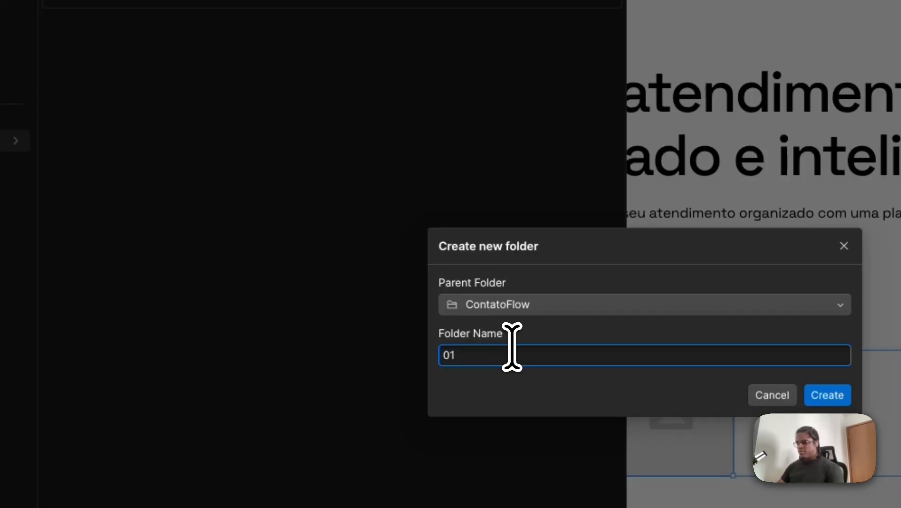
text(. Home)
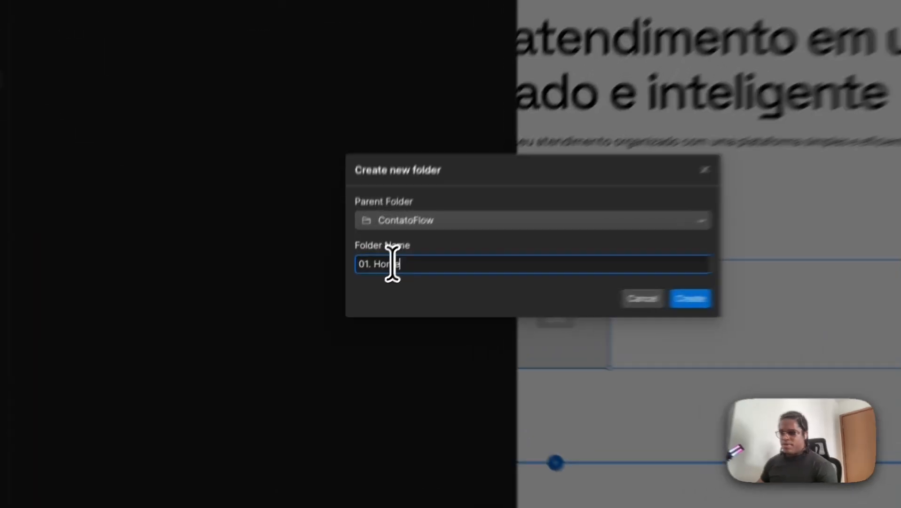
drag(359, 290, 418, 292)
text(H)
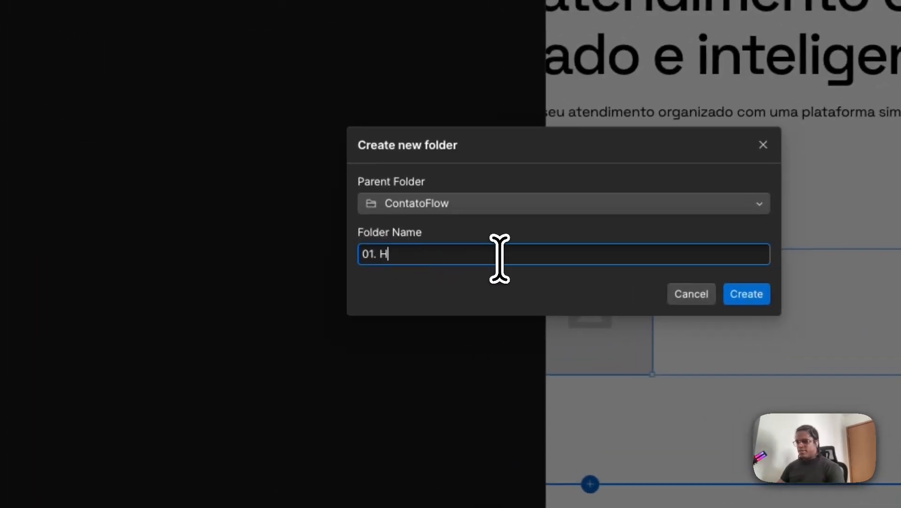
text(ero)
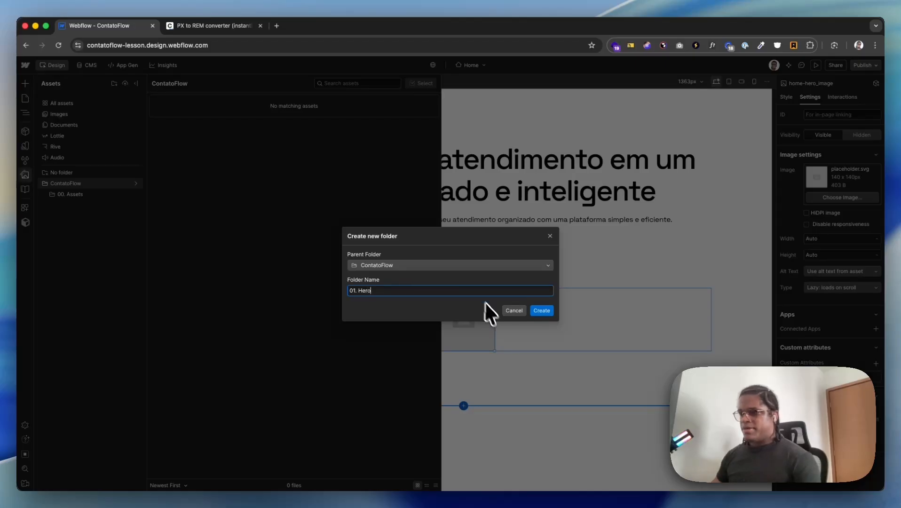
click(542, 310)
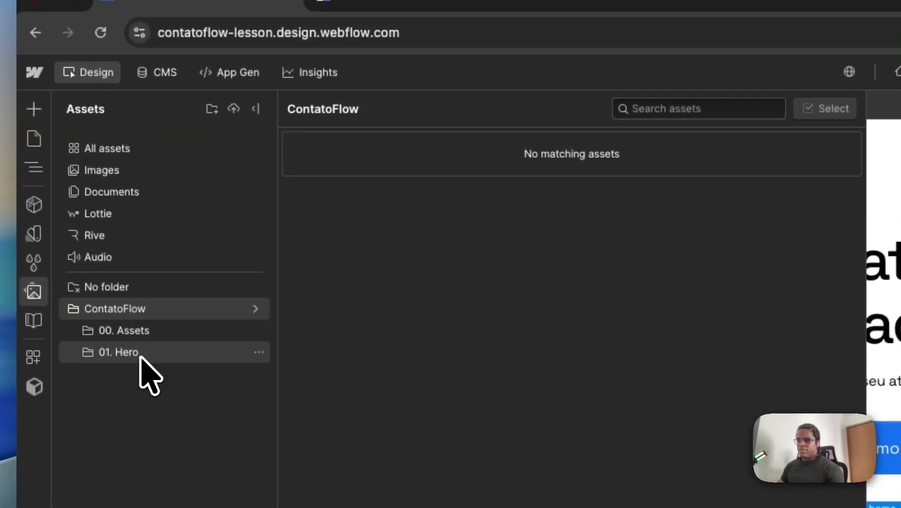
Upload home-hero_image.png from the local "01. Hero" folder into the "01. Hero" asset folder
click(140, 357)
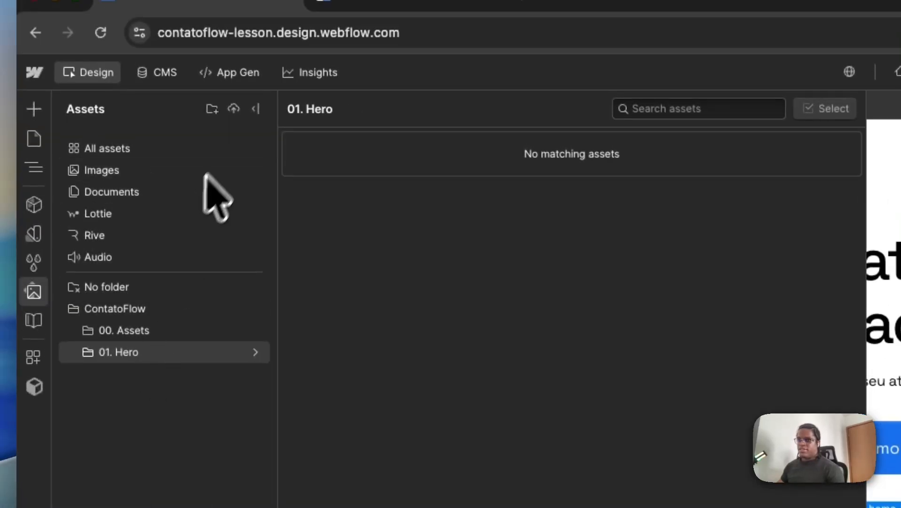
click(234, 108)
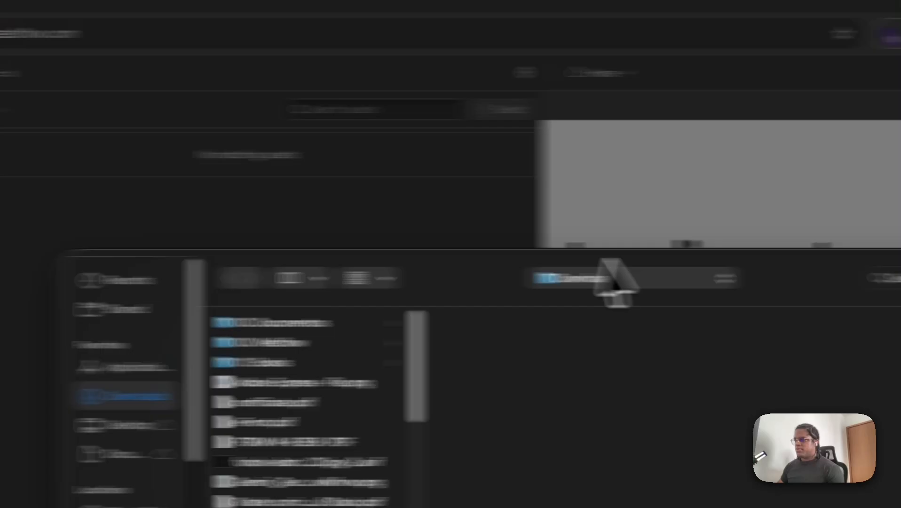
click(442, 279)
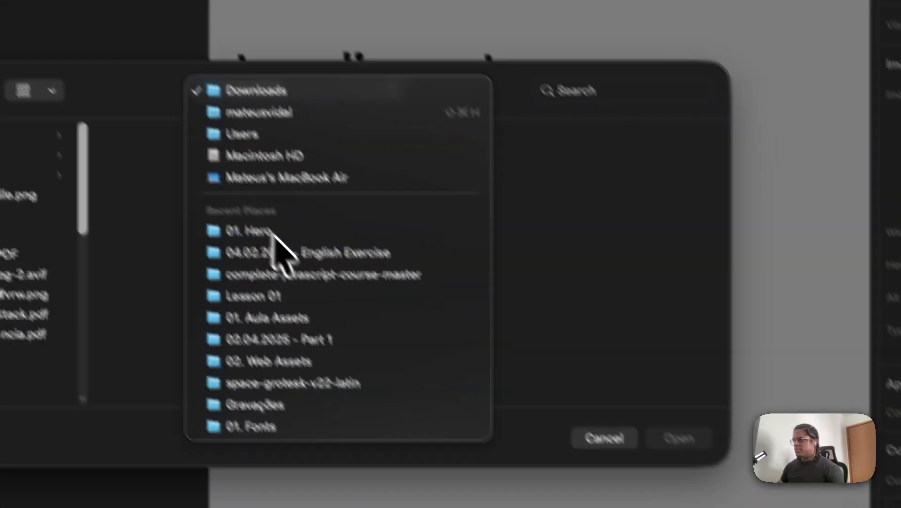
click(273, 233)
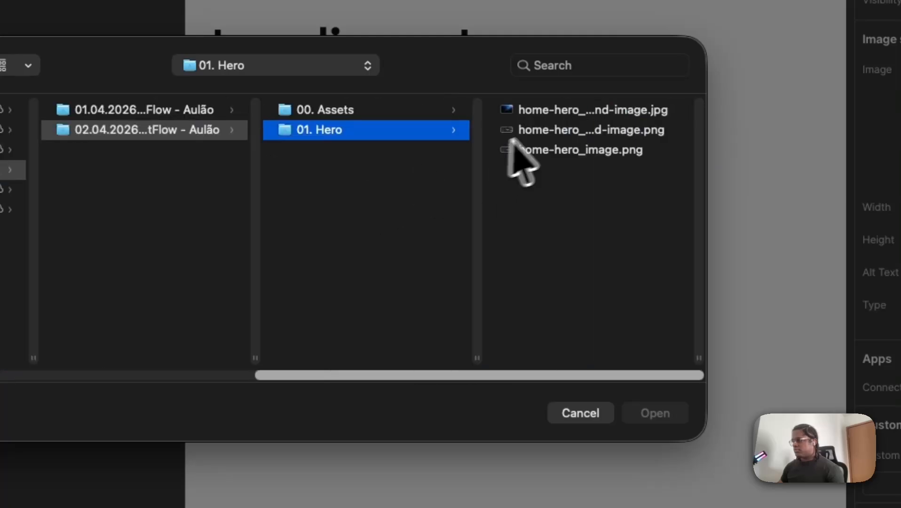
click(539, 133)
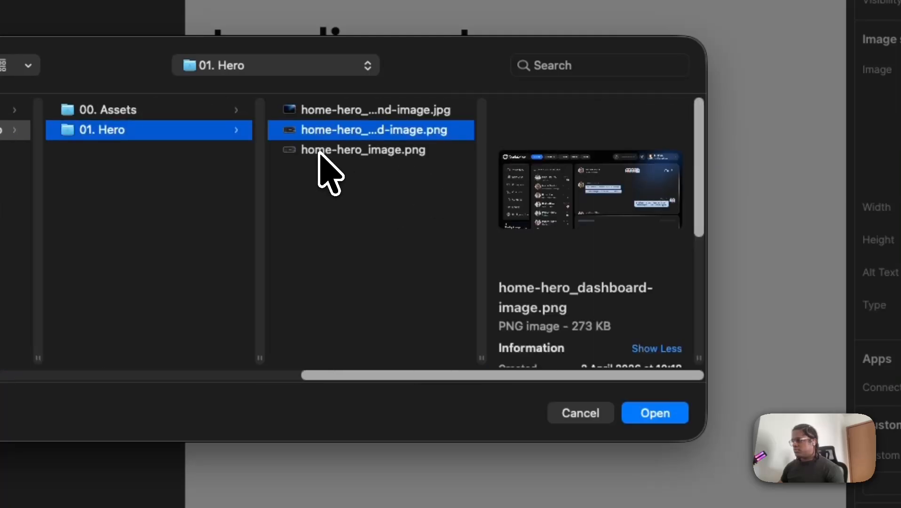
click(318, 149)
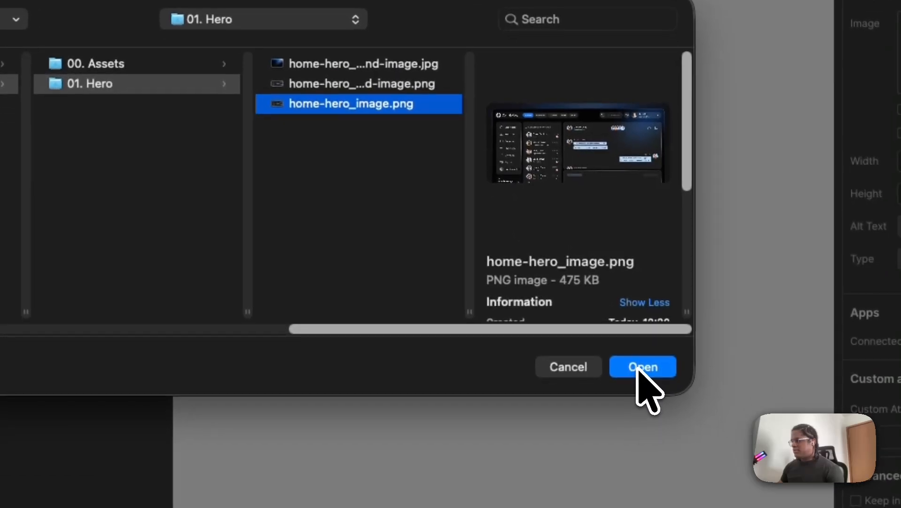
click(636, 375)
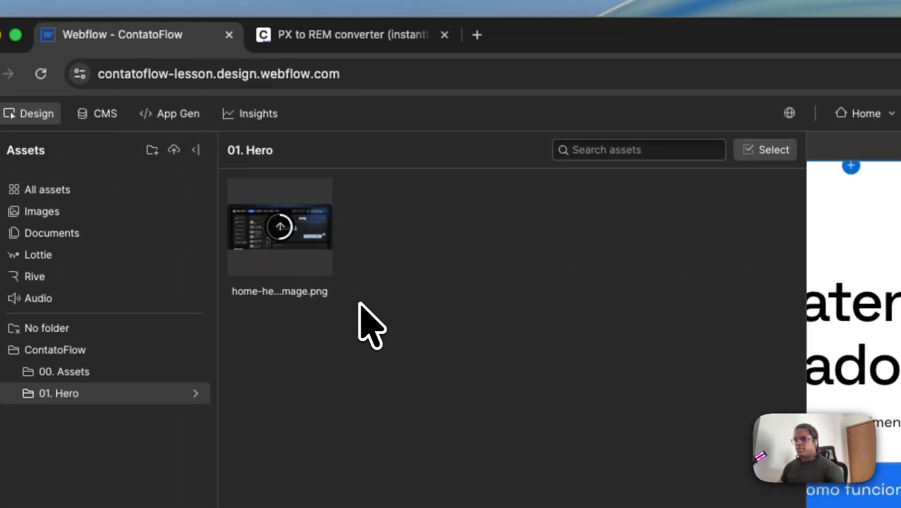
Compress the uploaded hero image to AVIF and set it as the picture of home-hero_image
click(242, 193)
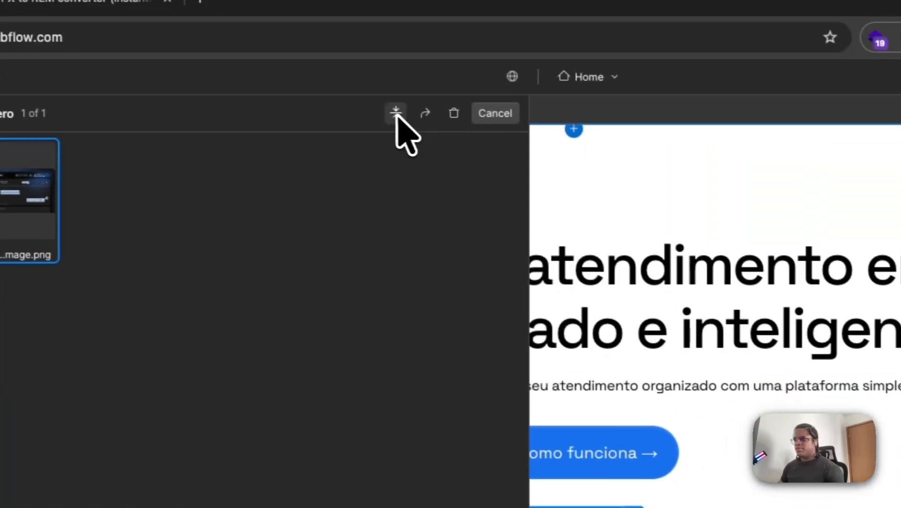
click(674, 148)
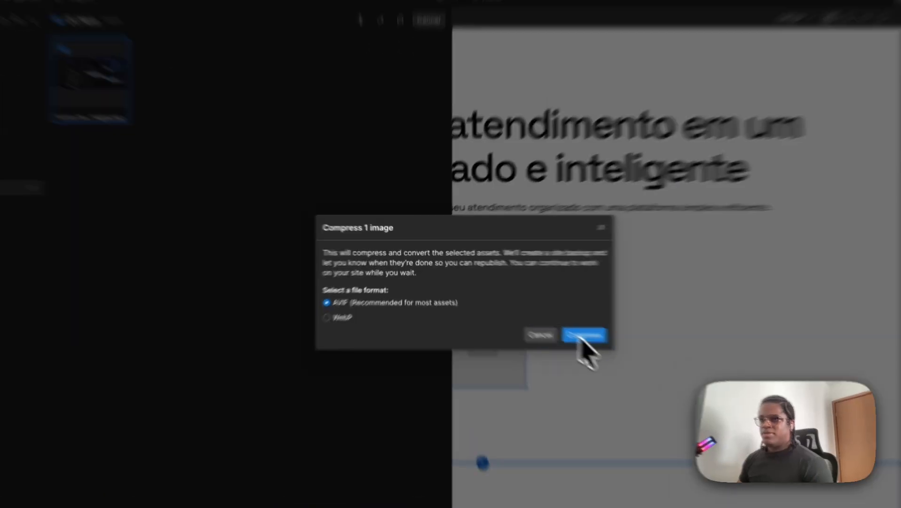
click(536, 313)
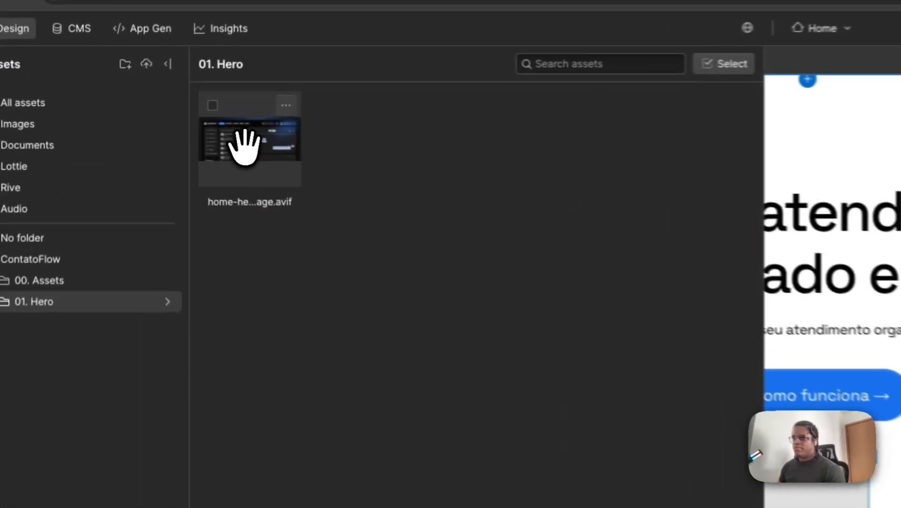
click(176, 126)
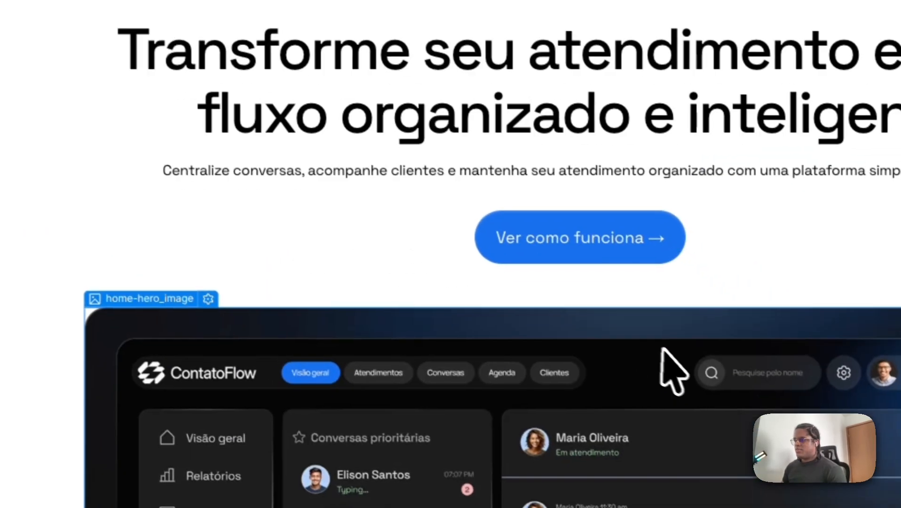
scroll(419, 295, down, 1)
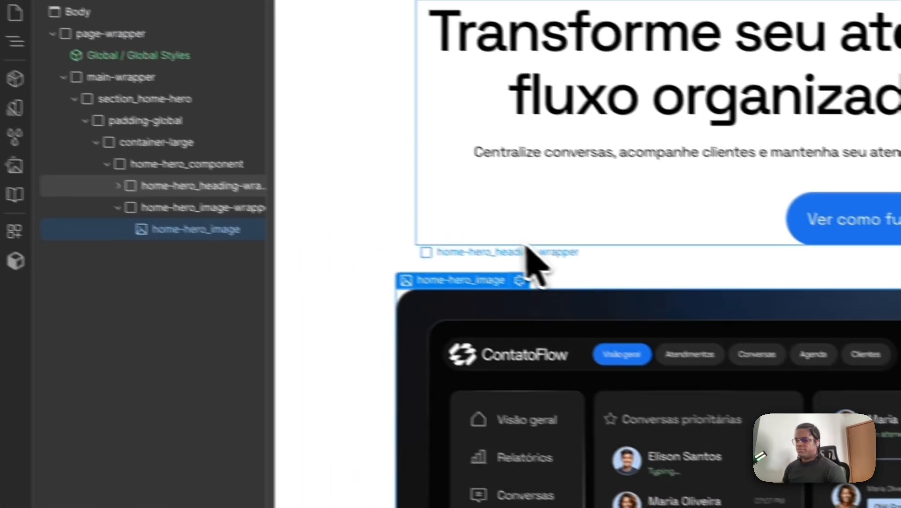
Add the white text-color combo class to home-hero_heading-wrapper
click(380, 315)
scroll(402, 315, up, 2)
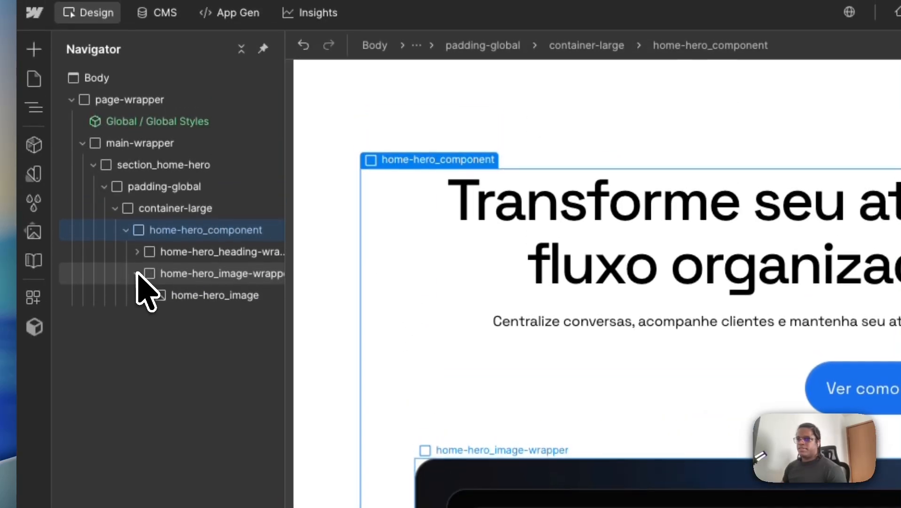
click(137, 213)
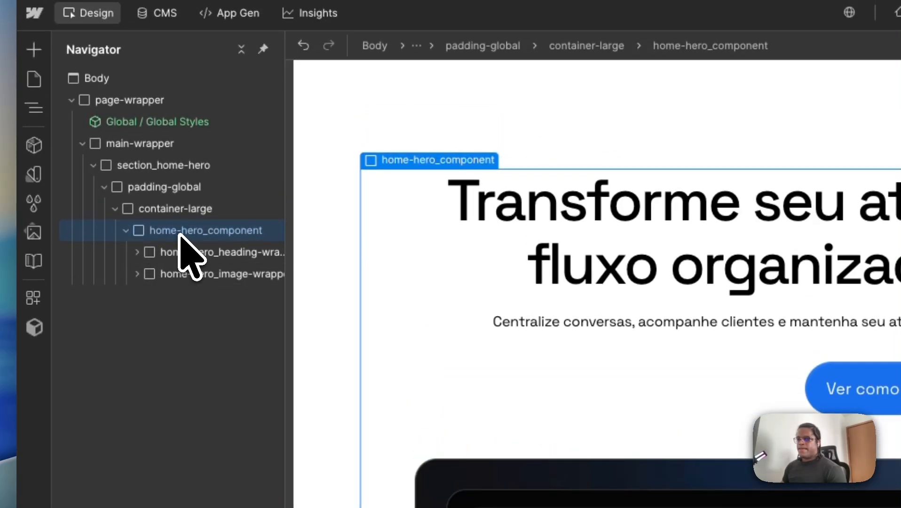
click(174, 253)
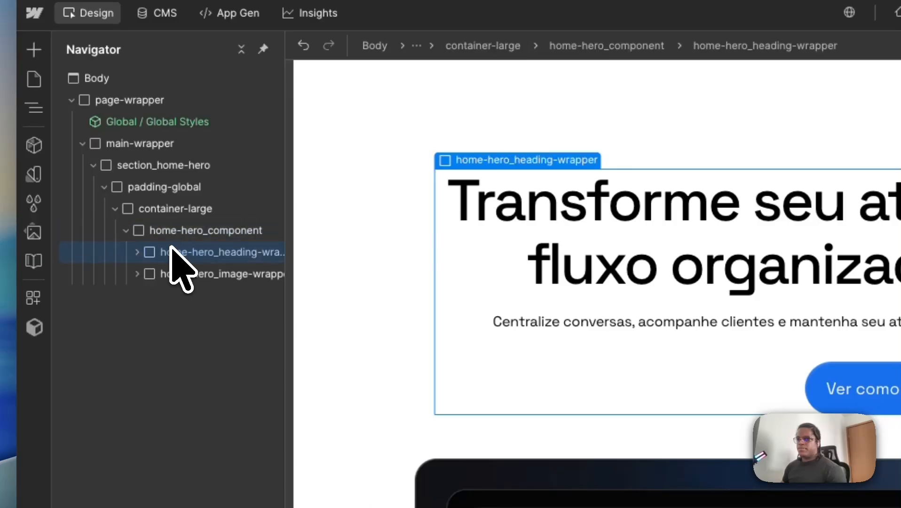
click(139, 253)
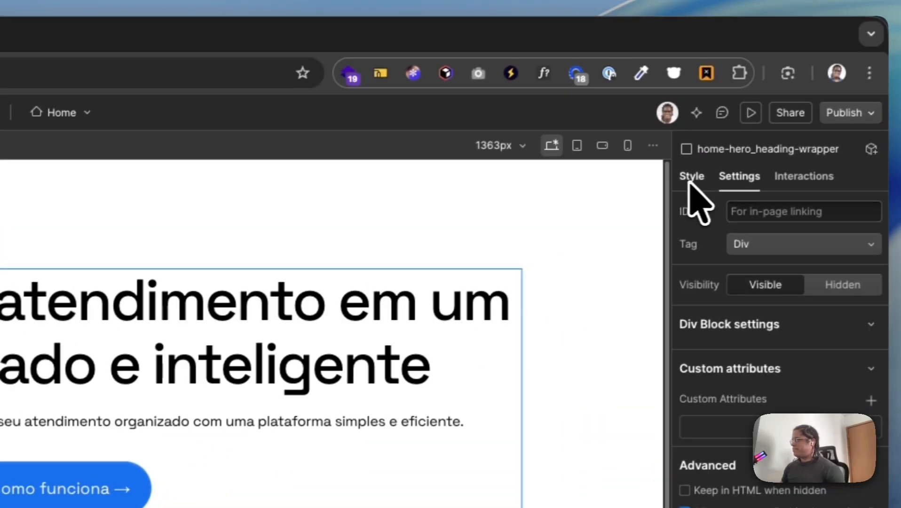
click(689, 182)
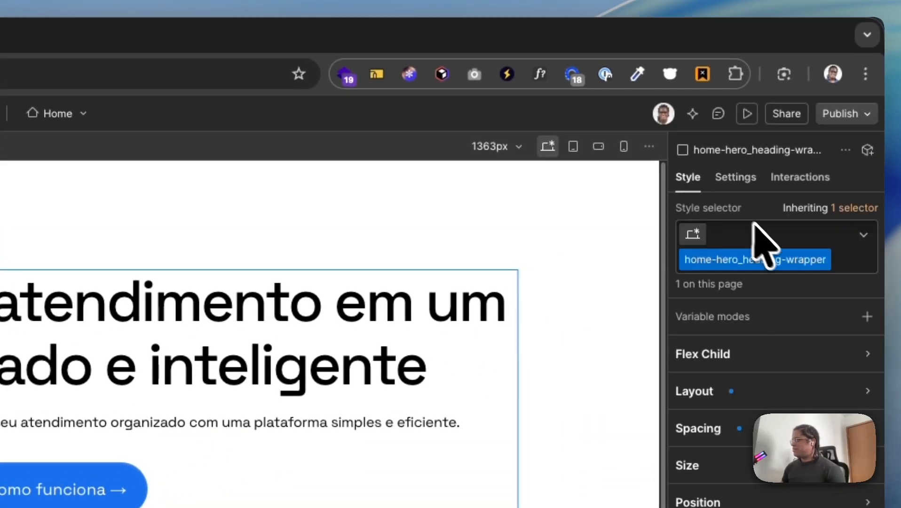
click(767, 247)
text(text-co)
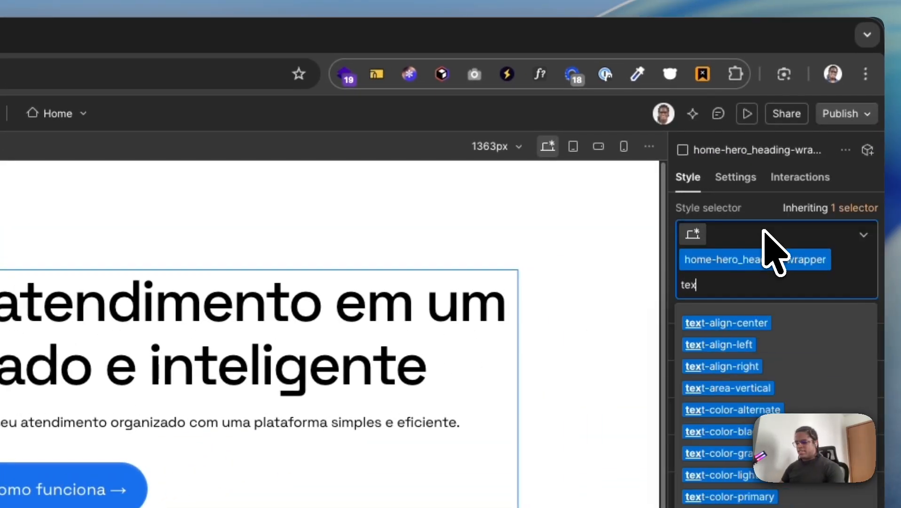
text(lor)
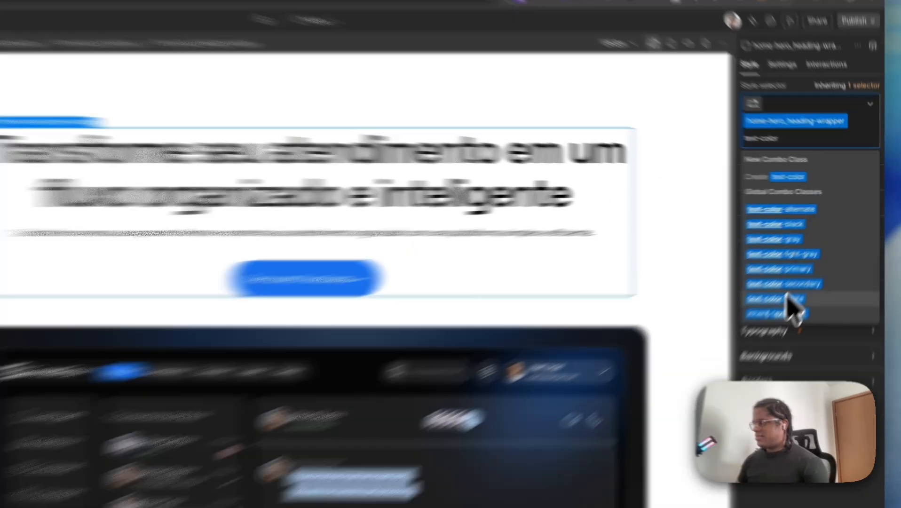
click(812, 264)
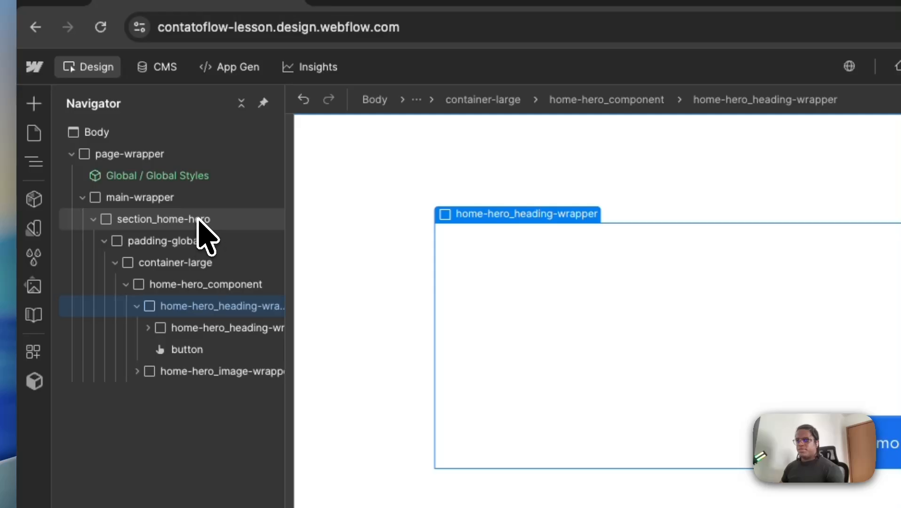
Add the background-color-black combo class to section_home-hero and review the section
click(203, 220)
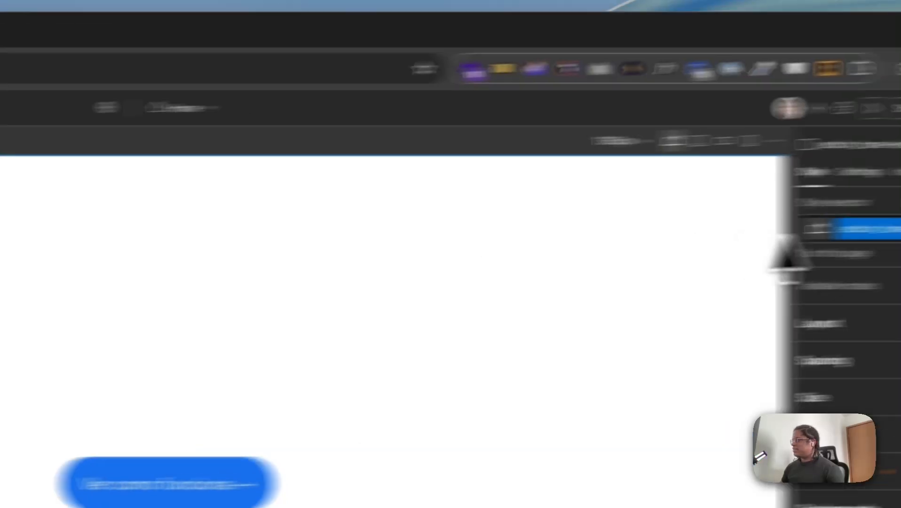
click(829, 235)
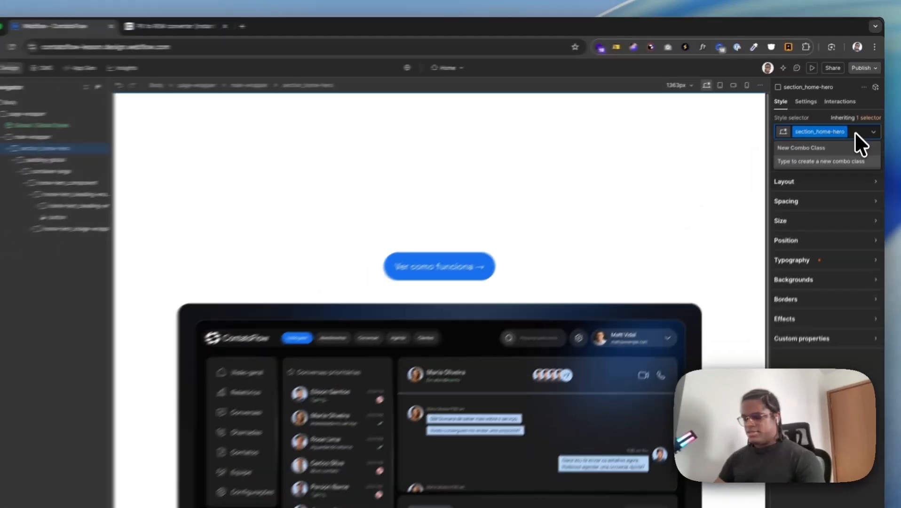
text(background)
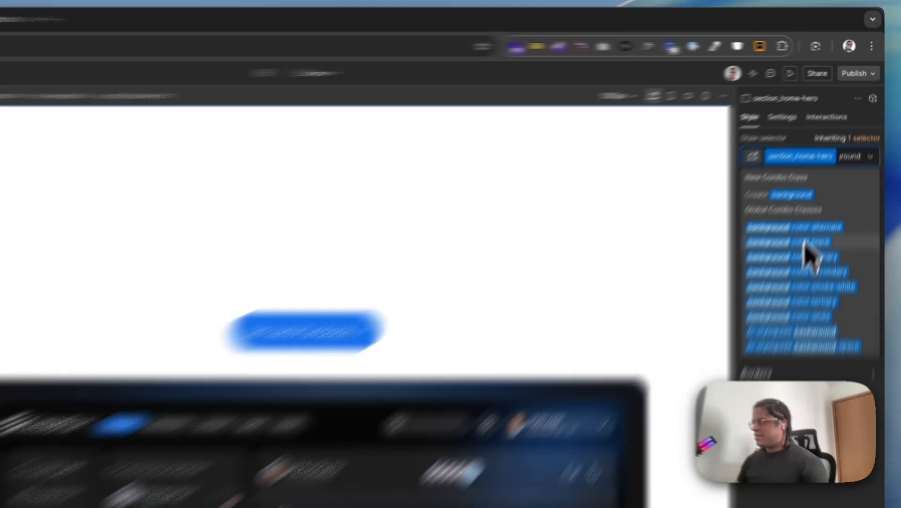
click(825, 188)
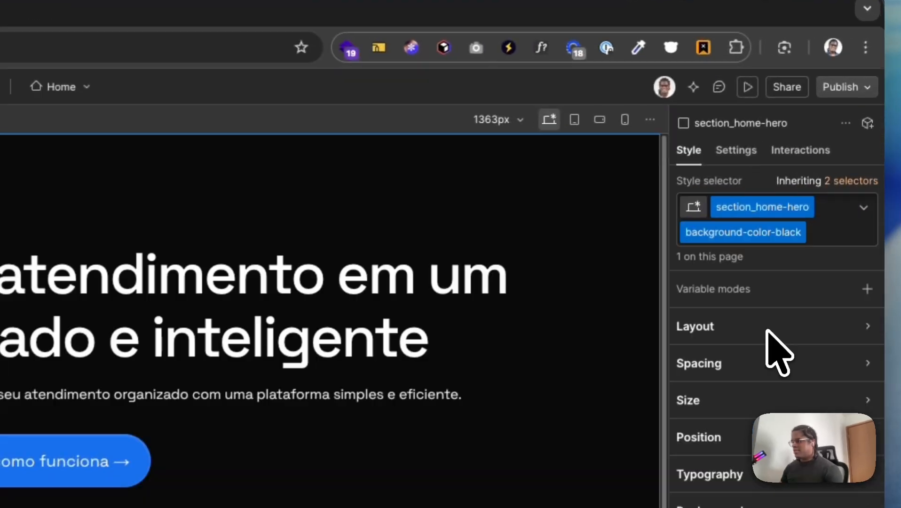
scroll(659, 329, down, 3)
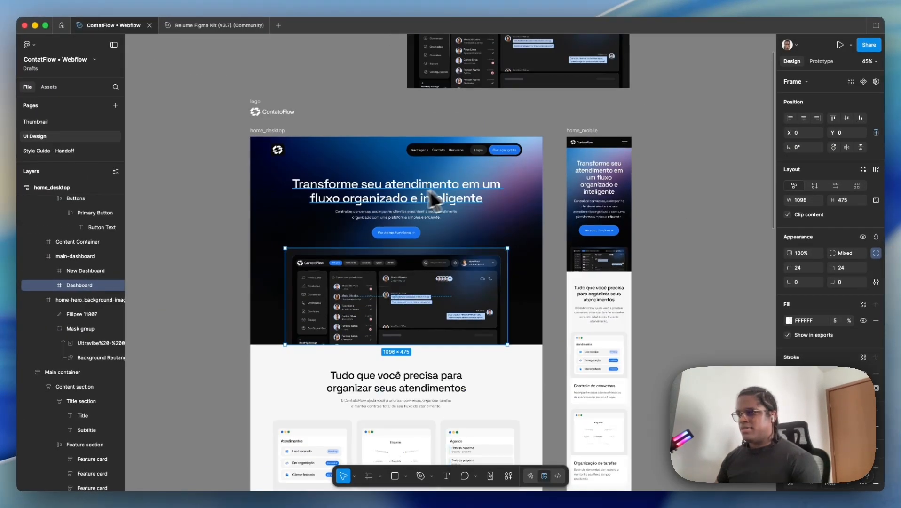
Compare the hero with the Figma design and collapse padding-global inside section_home-hero in Webflow
scroll(357, 197, up, 3)
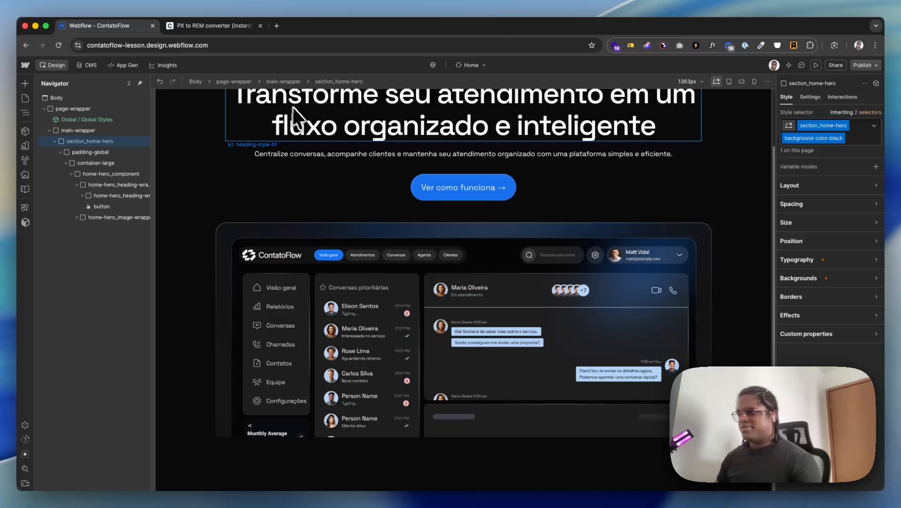
scroll(305, 118, up, 3)
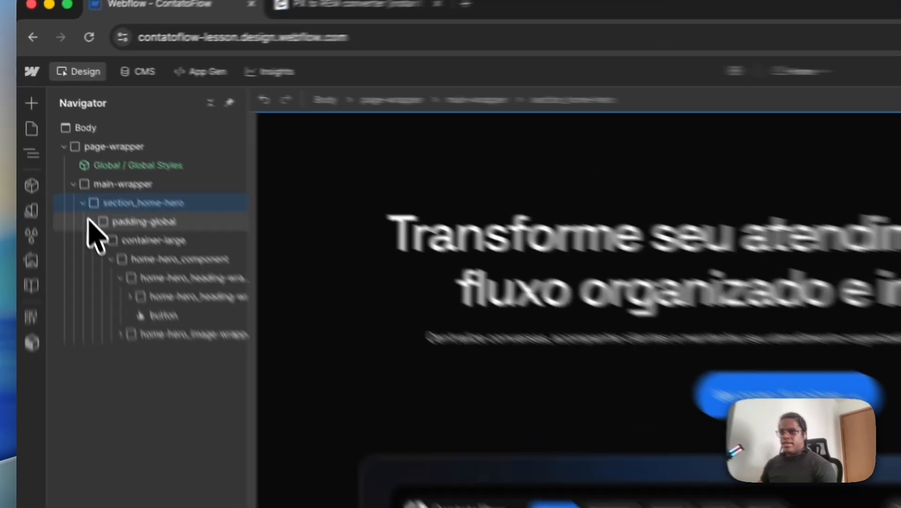
click(90, 221)
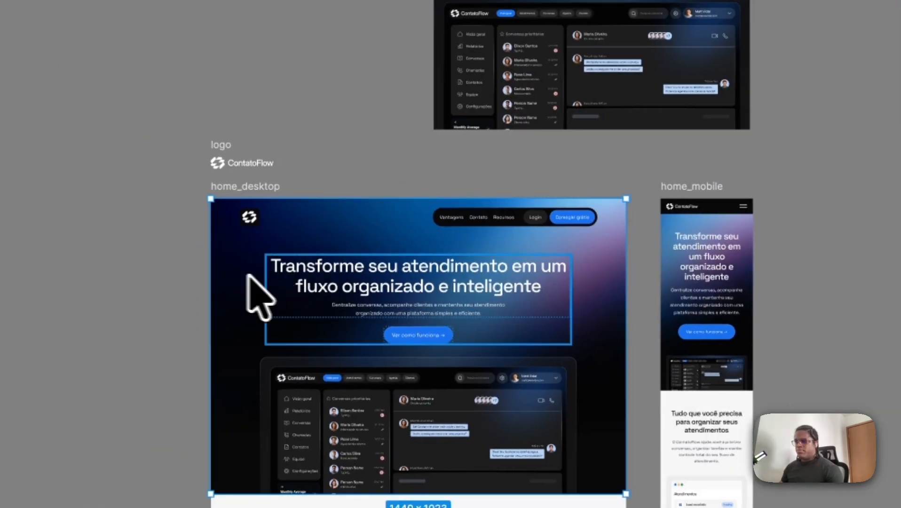
Switch to the Figma design and examine the home_desktop hero's background, its ellipse and the Content Container frame
click(585, 285)
scroll(563, 291, up, 5)
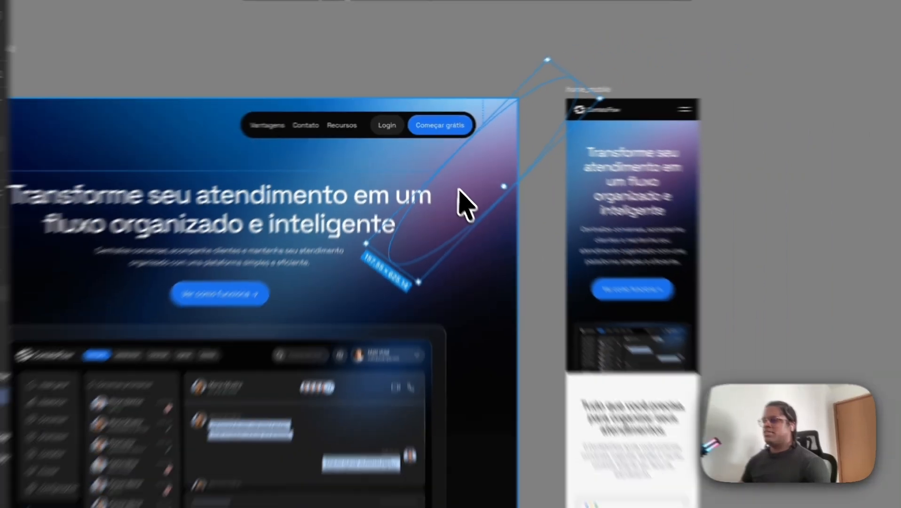
scroll(457, 230, down, 3)
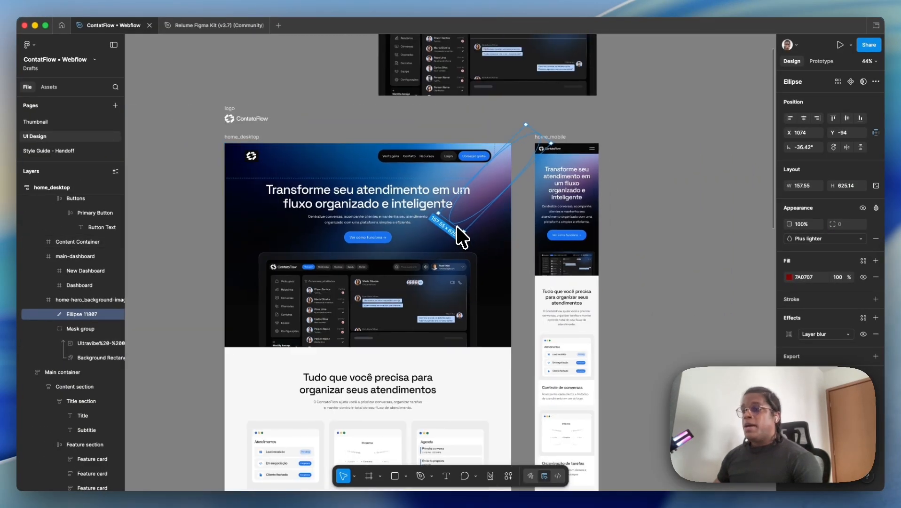
scroll(457, 227, up, 3)
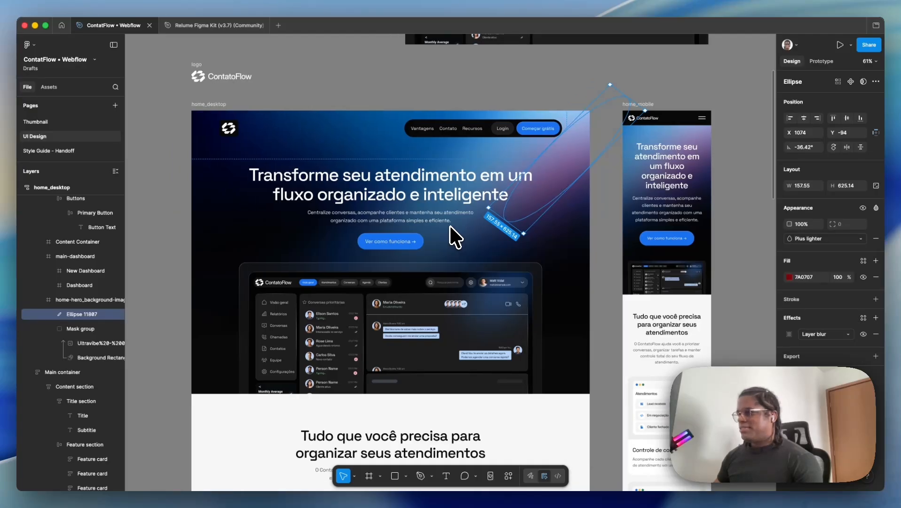
scroll(450, 228, up, 2)
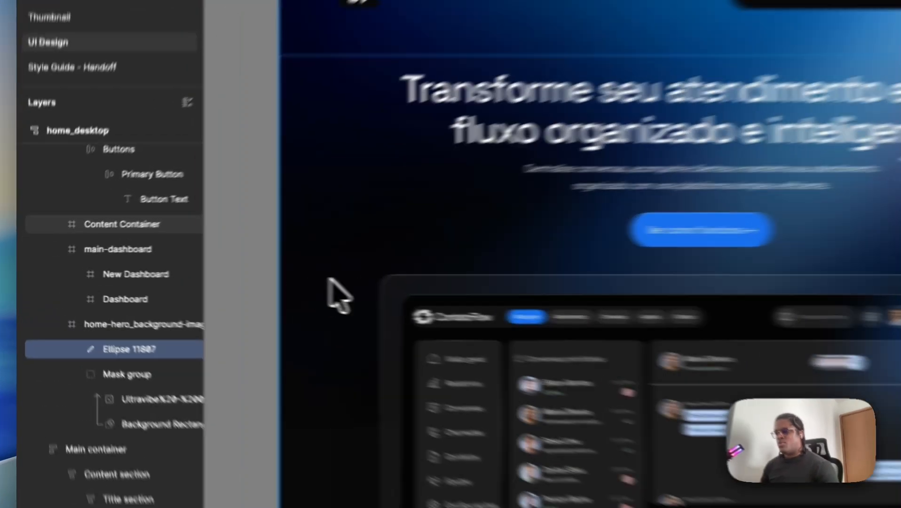
click(201, 269)
scroll(437, 254, down, 1)
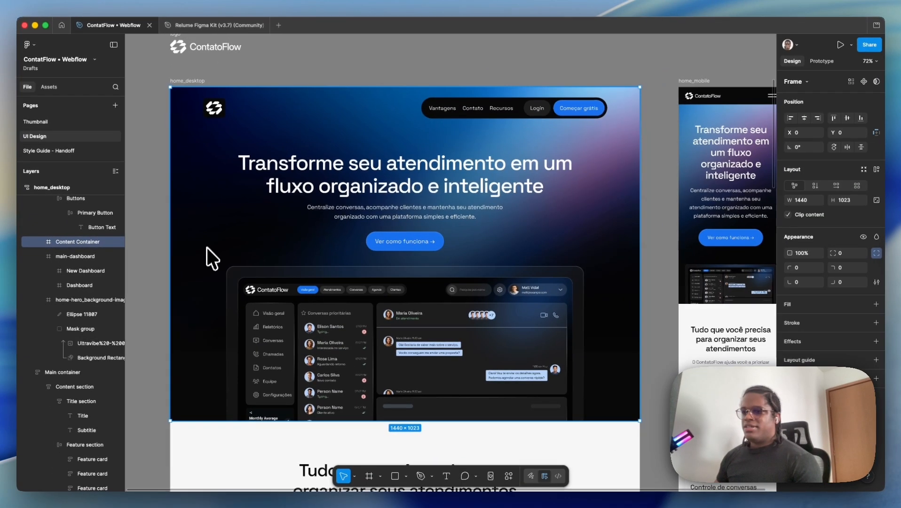
scroll(205, 258, down, 2)
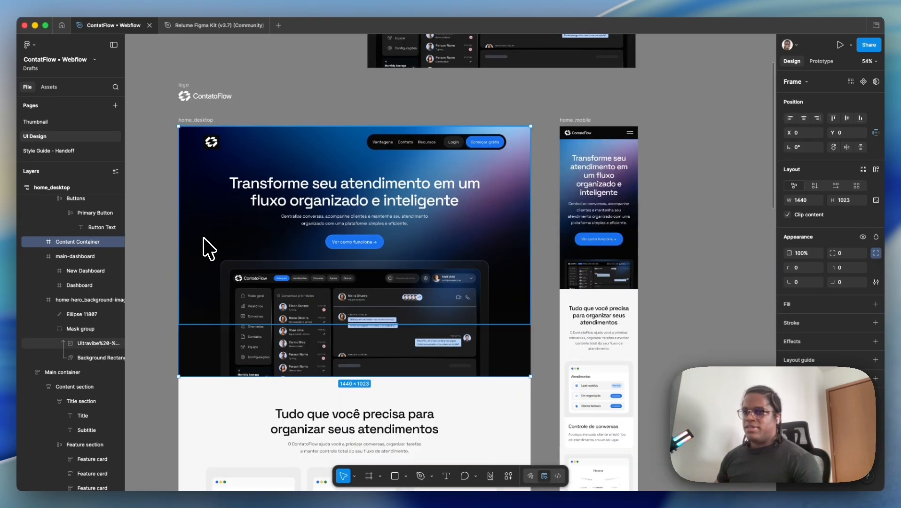
scroll(202, 222, down, 1)
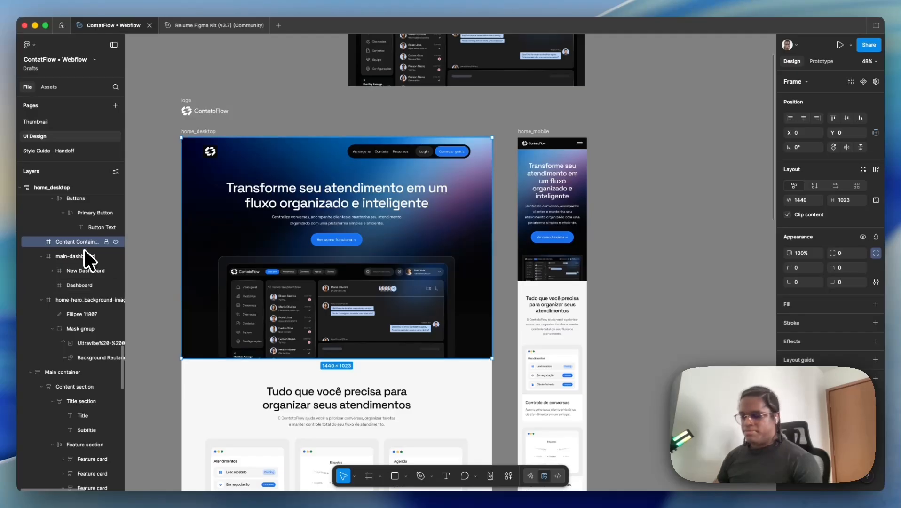
Collapse the layer tree, select the standalone home-hero_background-image frame, and examine its gradient and black lower area
key(alt+l)
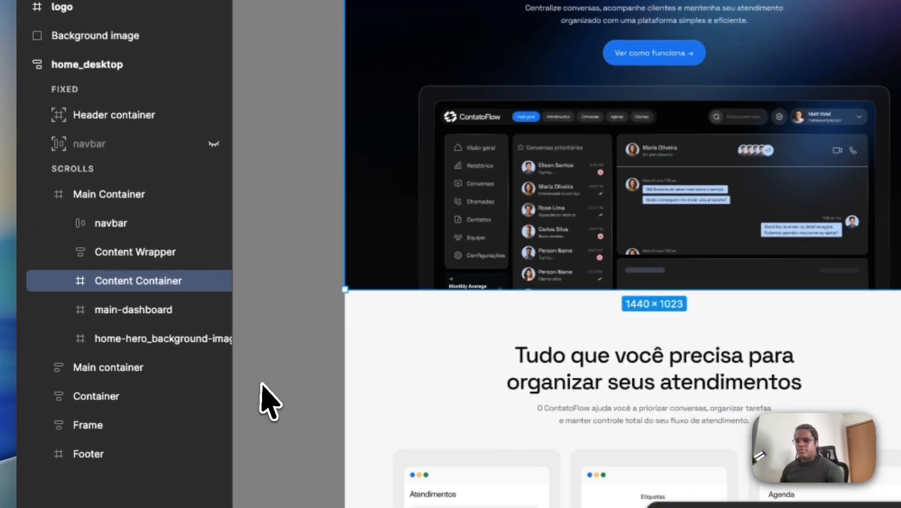
click(68, 383)
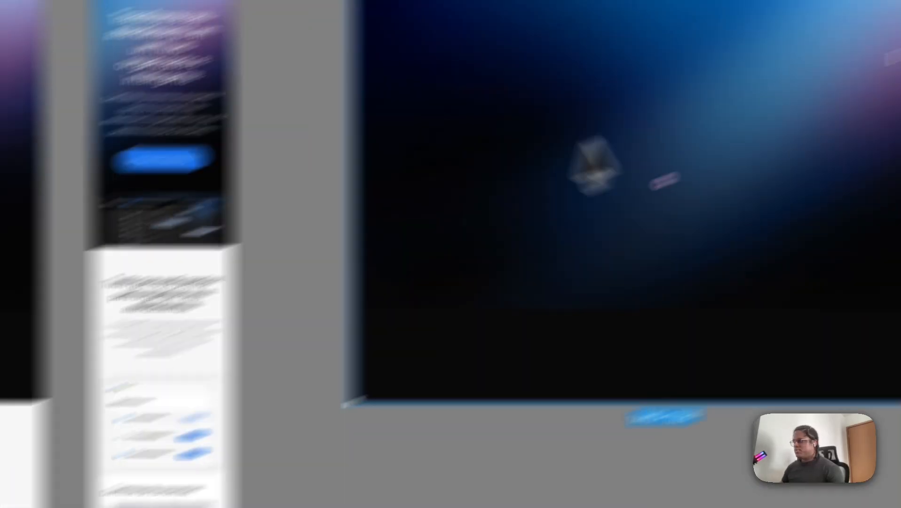
scroll(417, 236, up, 1)
scroll(423, 236, right, 2)
scroll(414, 263, up, 2)
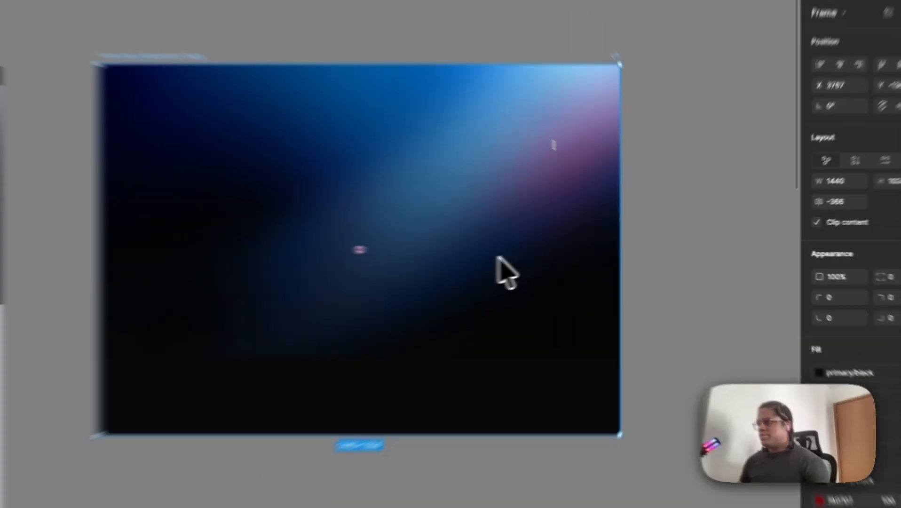
scroll(406, 264, right, 1)
scroll(404, 265, up, 1)
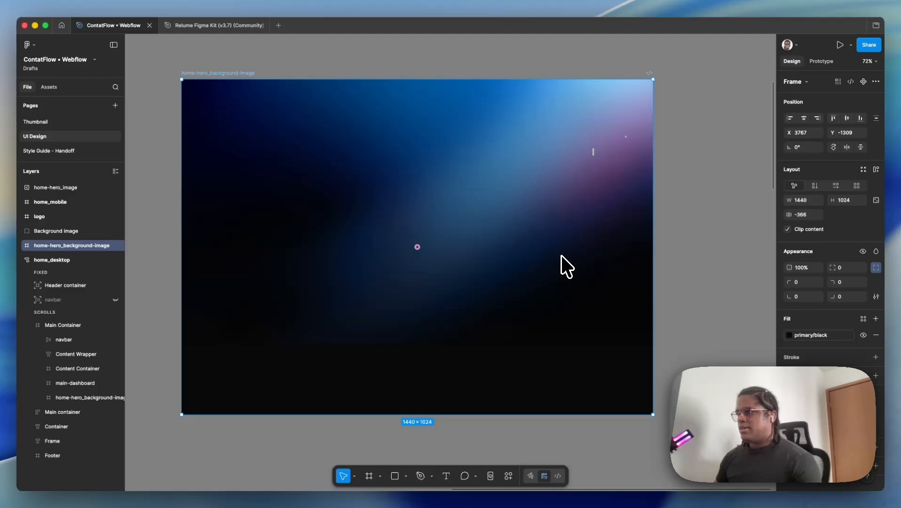
scroll(561, 257, down, 1)
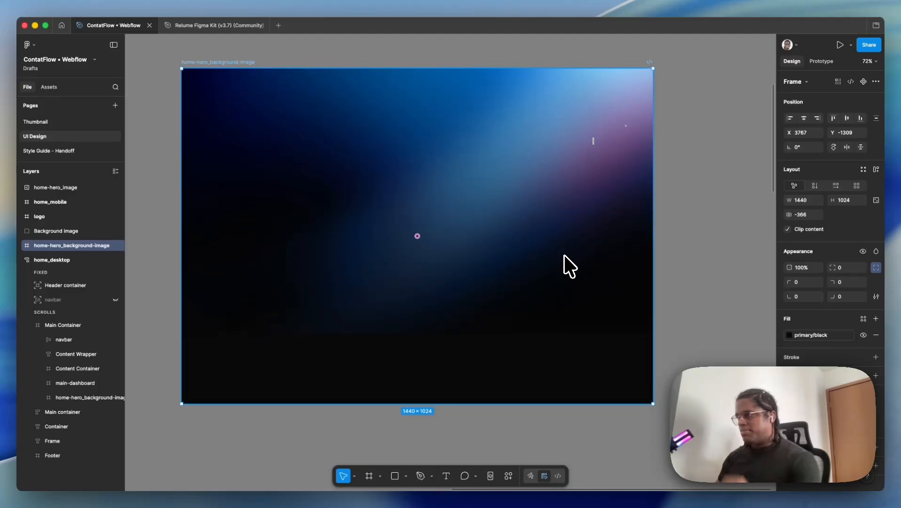
scroll(293, 229, down, 1)
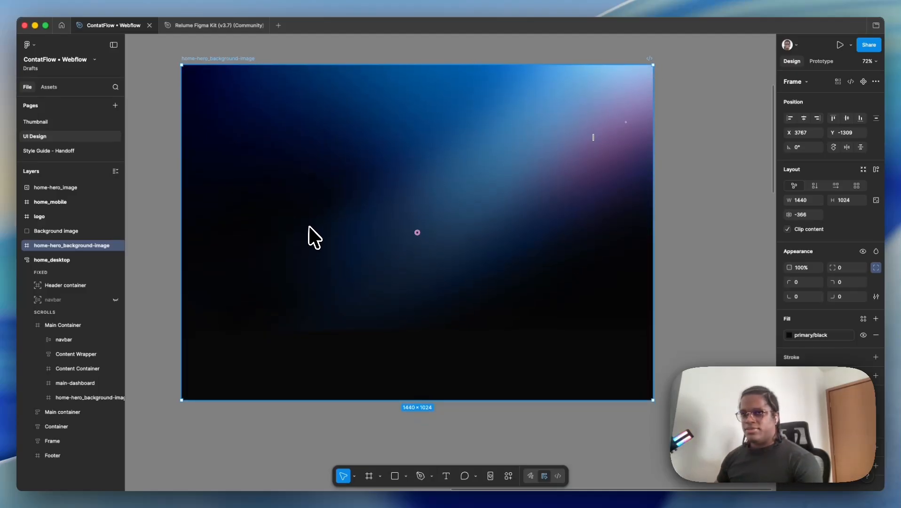
scroll(318, 239, up, 1)
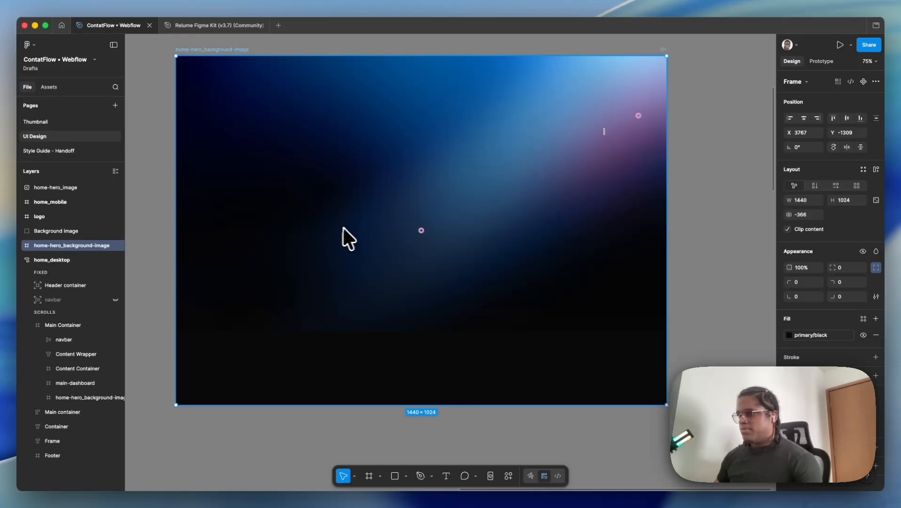
scroll(283, 178, down, 2)
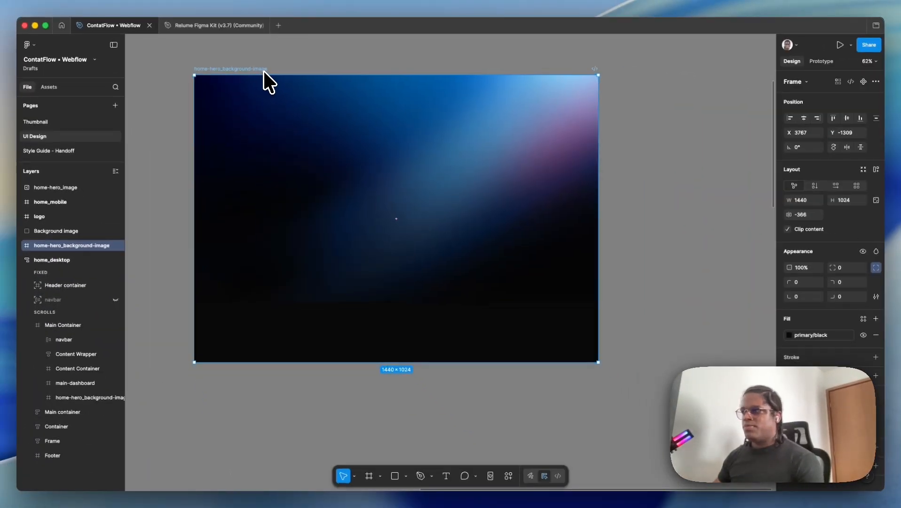
scroll(264, 71, up, 1)
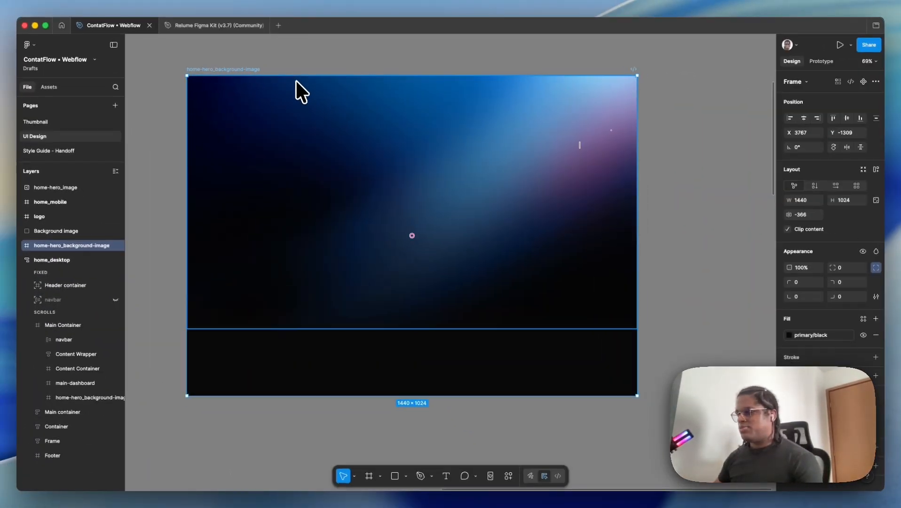
scroll(298, 87, down, 1)
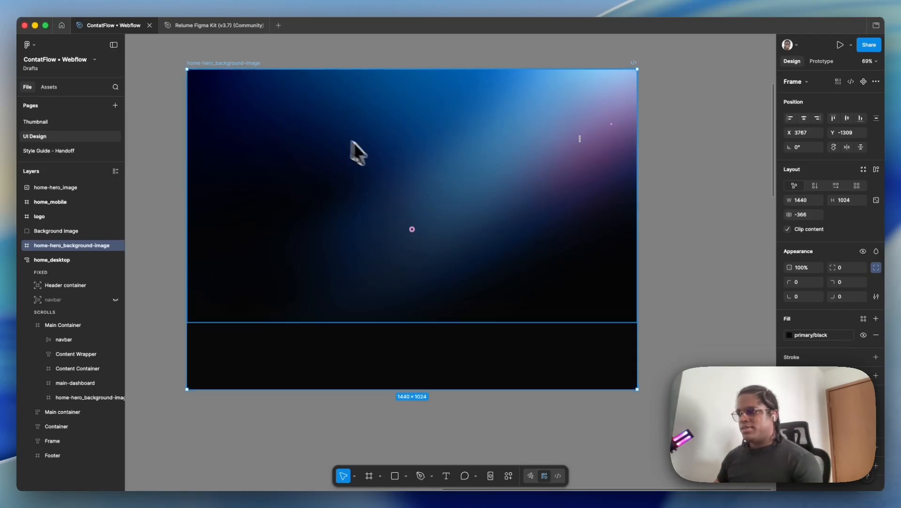
scroll(367, 170, down, 2)
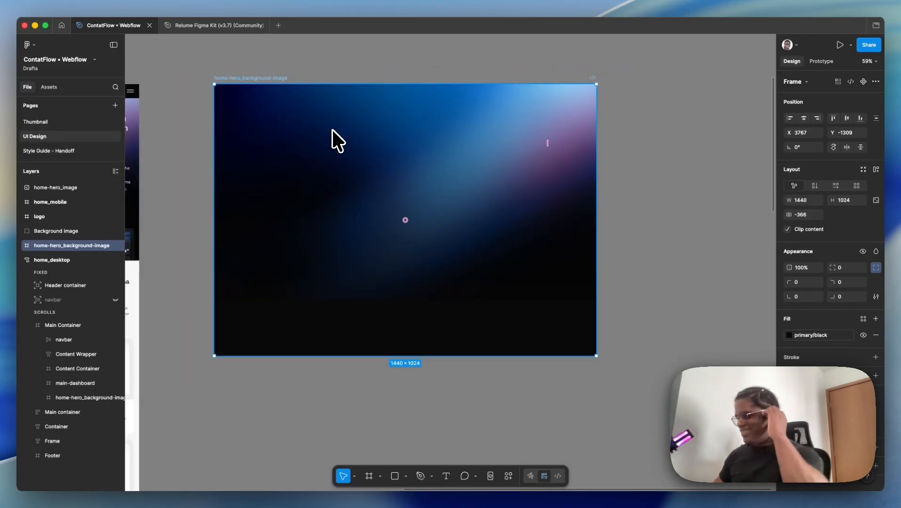
scroll(291, 102, down, 1)
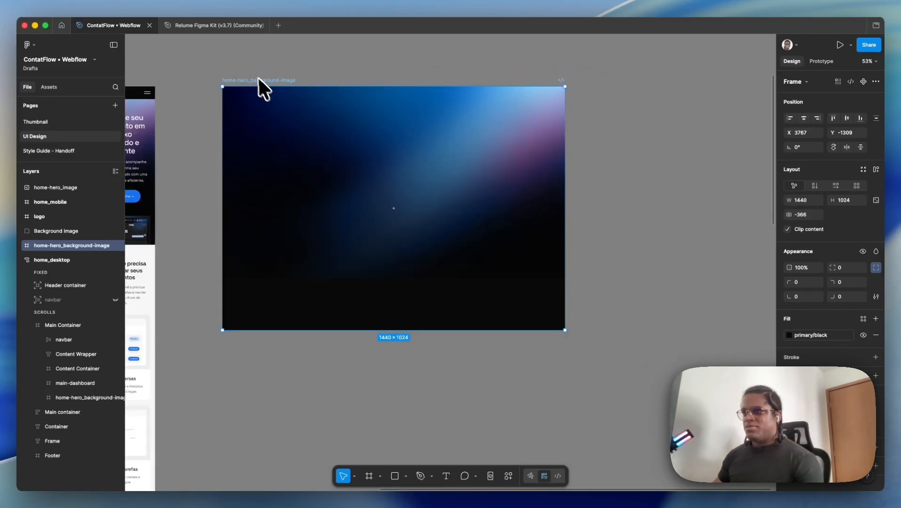
Export the home-hero_background-image frame at 2x as home-hero_background-image.jpg into the 01. Hero folder
scroll(857, 442, down, 1)
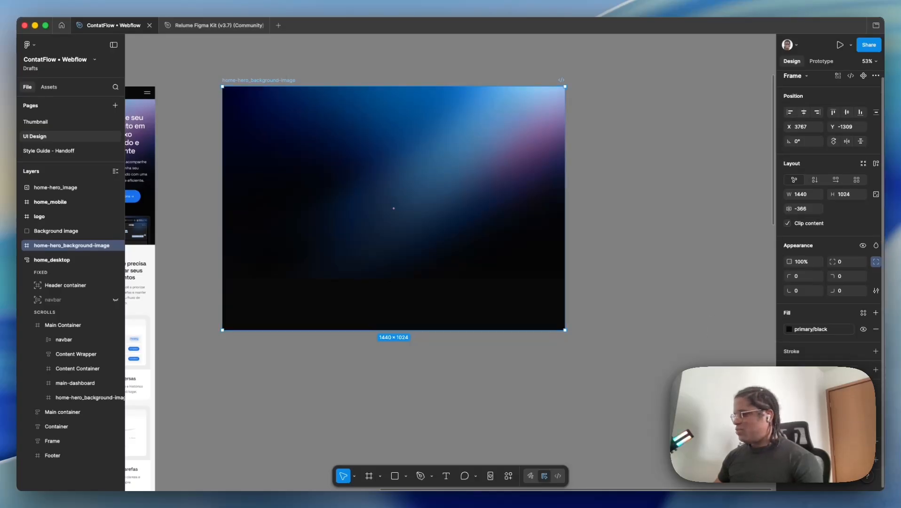
click(876, 460)
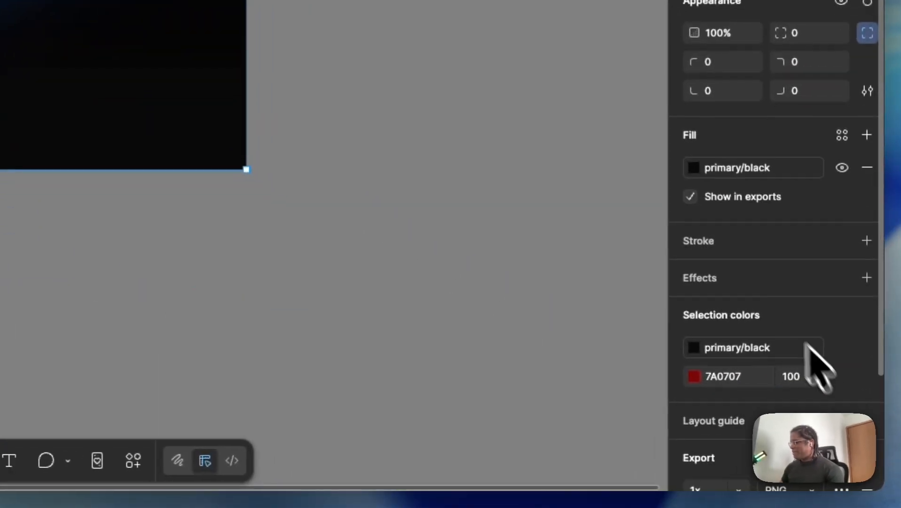
scroll(795, 357, down, 3)
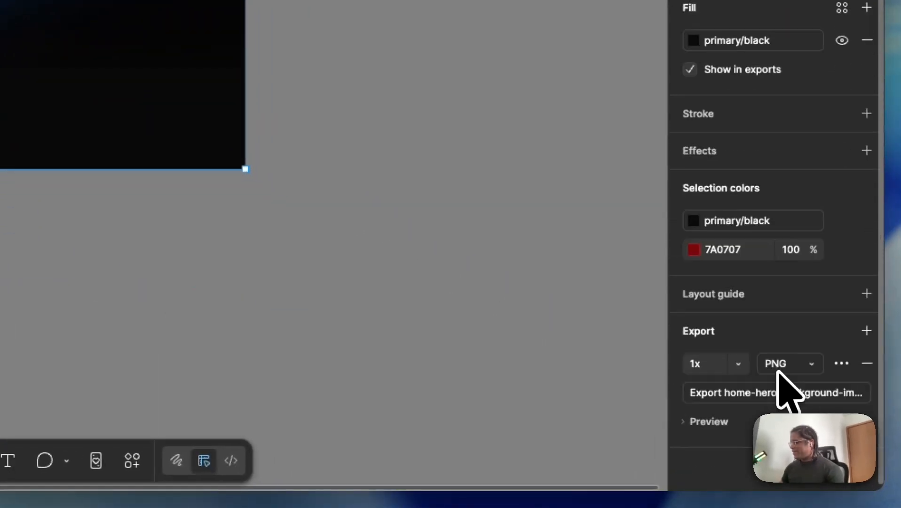
click(742, 367)
click(723, 247)
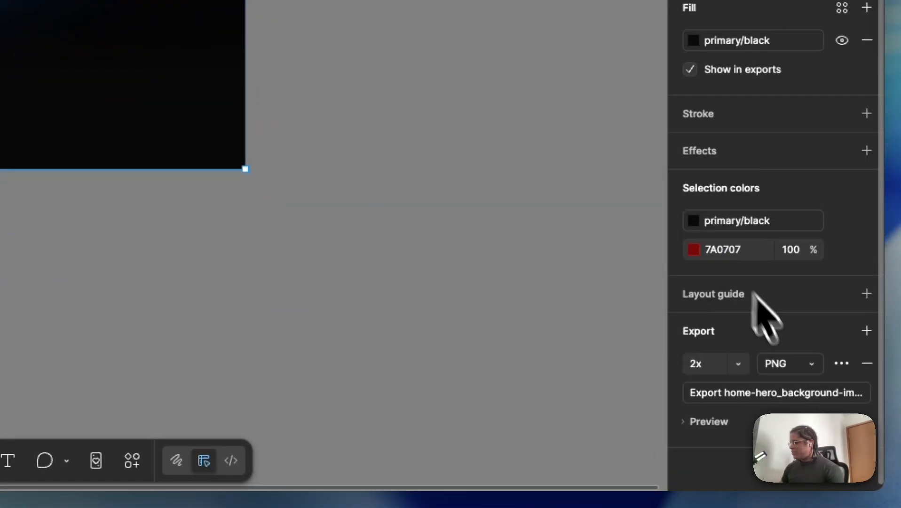
click(788, 365)
click(793, 387)
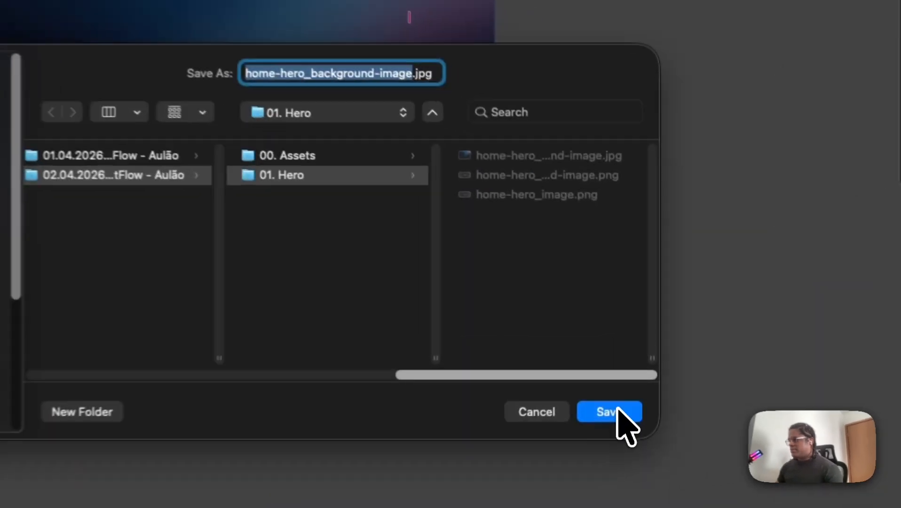
click(626, 340)
click(474, 307)
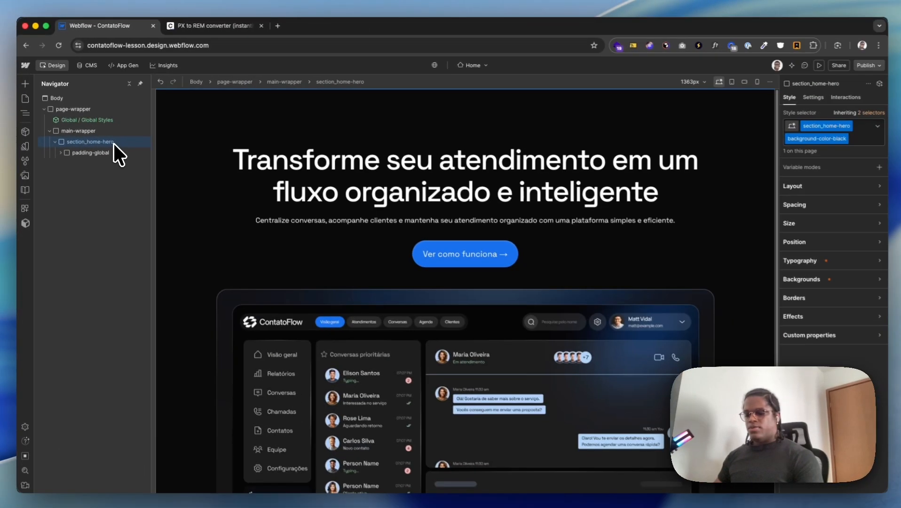
Switch to Webflow and insert a Div Block into section_home-hero, with an Image element nested inside it
key(super+e)
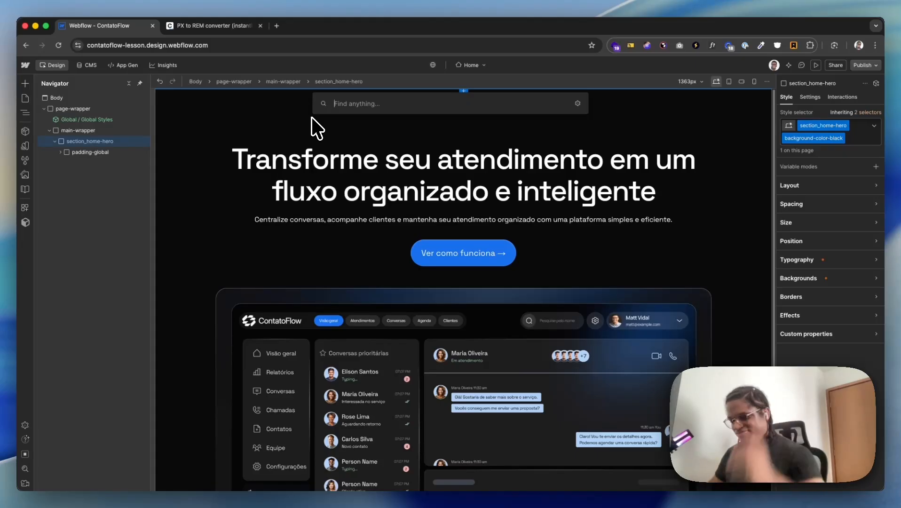
text(div)
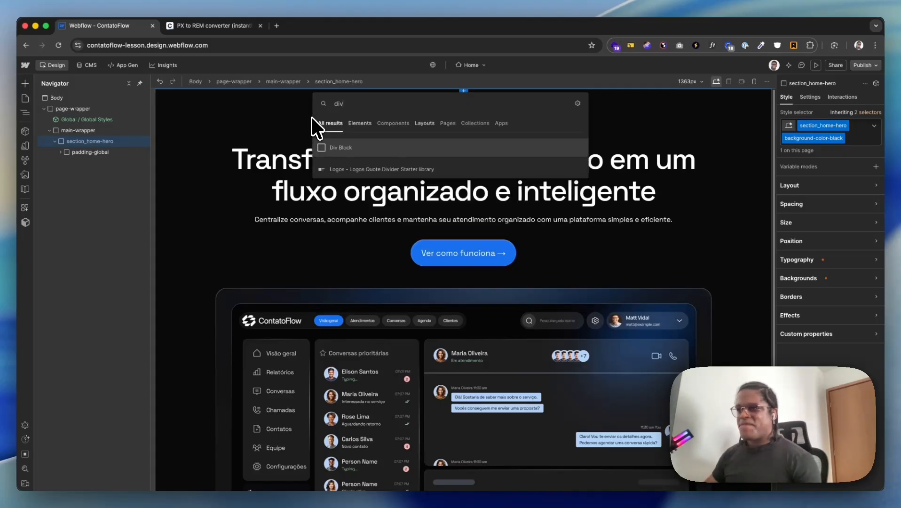
key(Return)
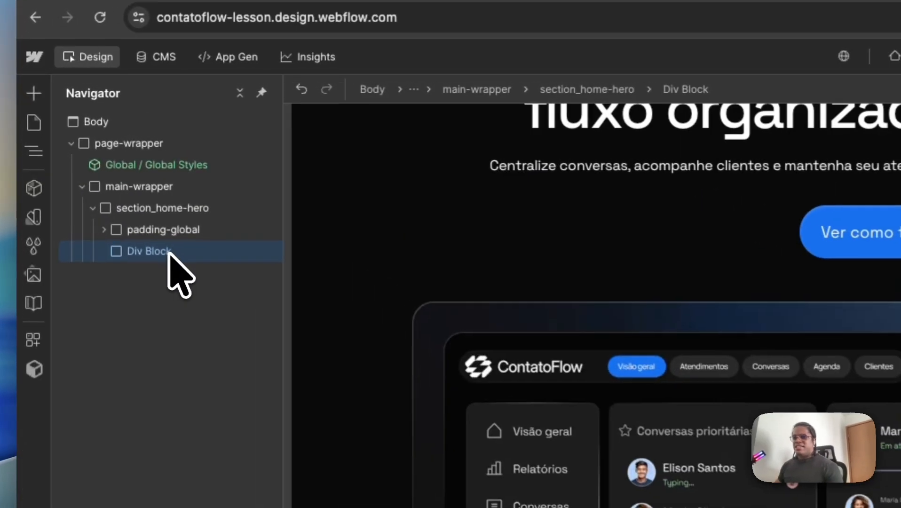
key(super+e)
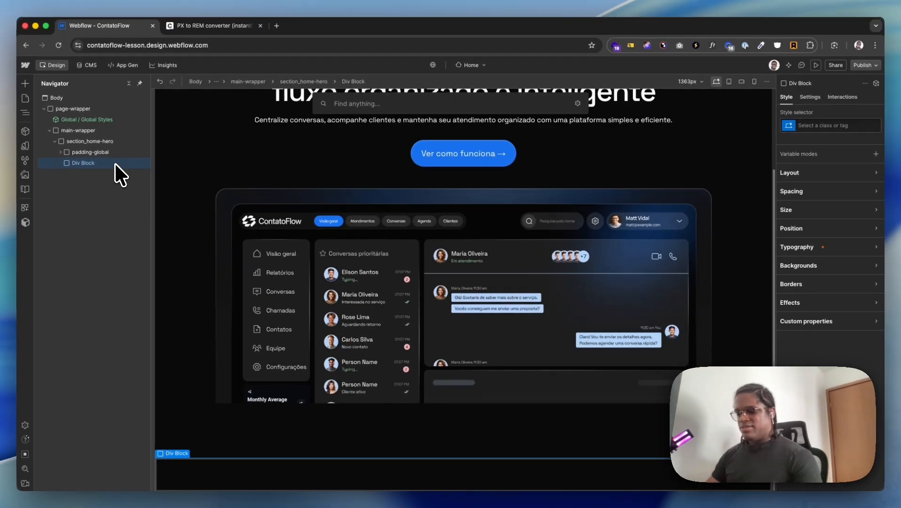
text(image)
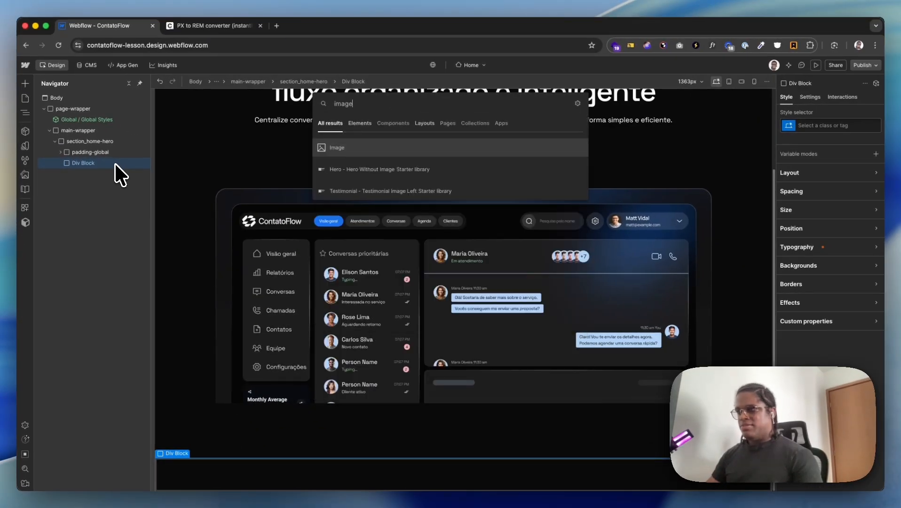
key(Return)
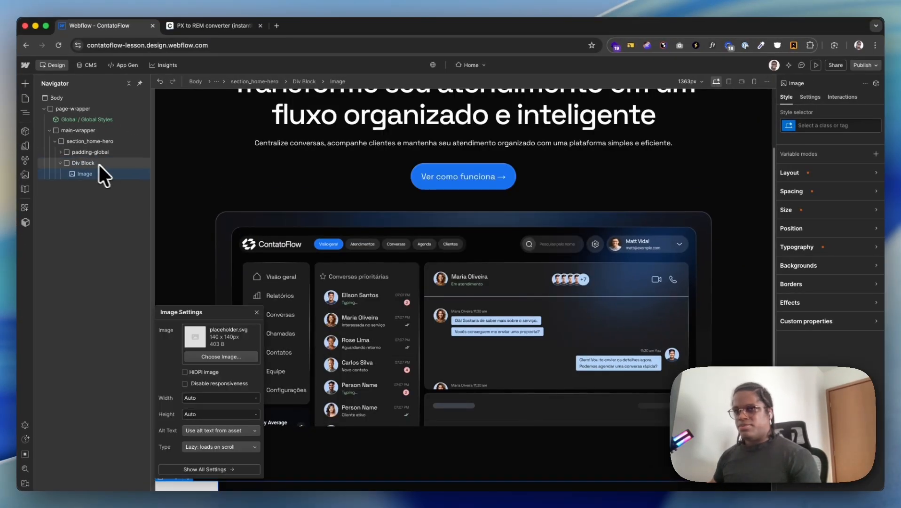
Assign the new class home-hero_background-wrapper to the Div Block and copy the class name
click(116, 165)
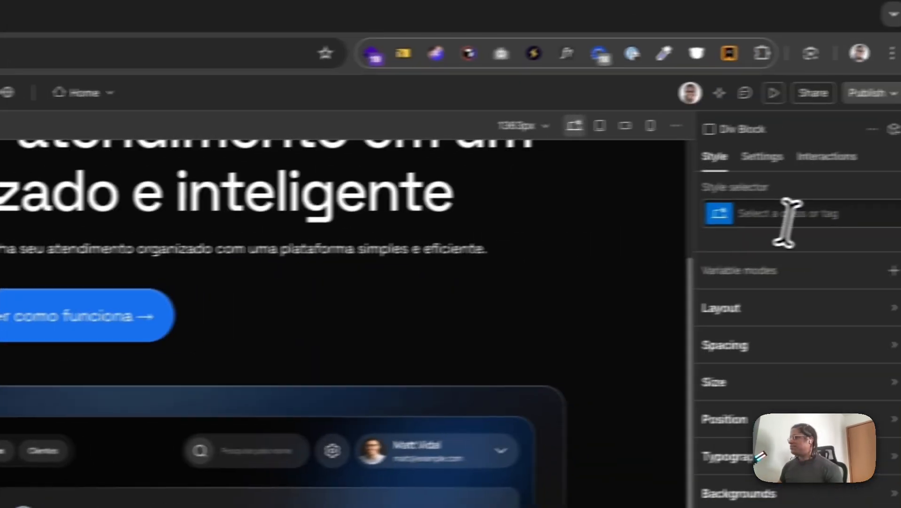
click(837, 126)
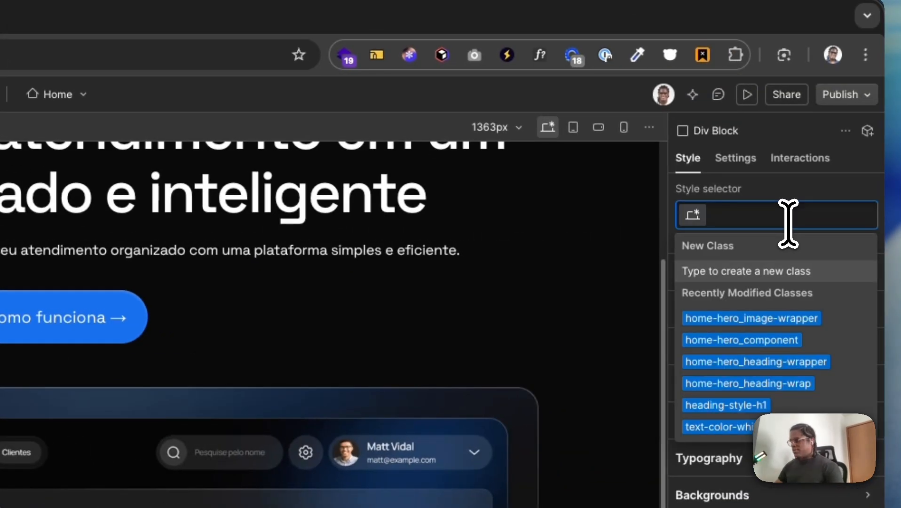
text(home-)
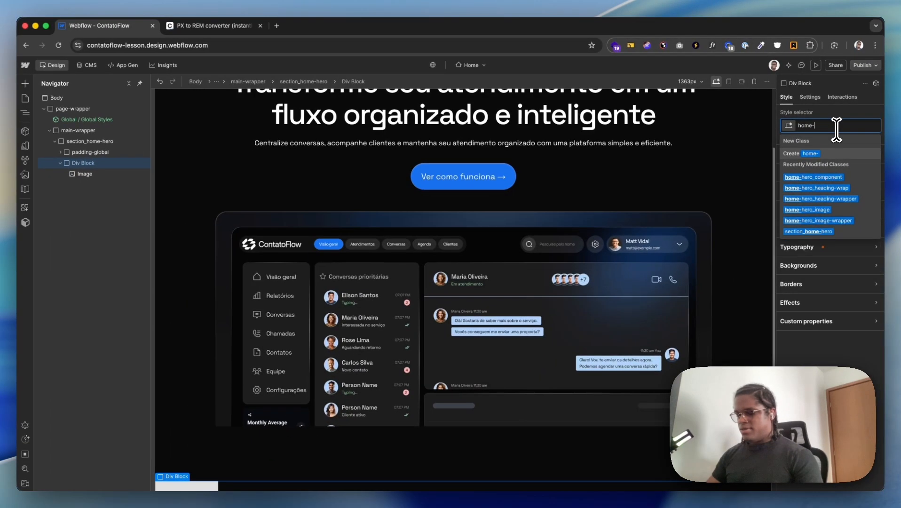
text(hero_background-wrapper)
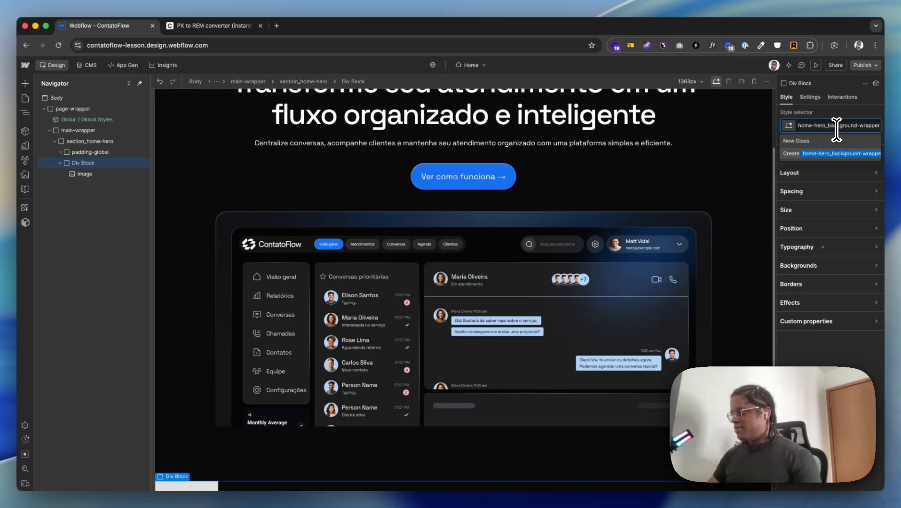
key(super+a)
key(super+c)
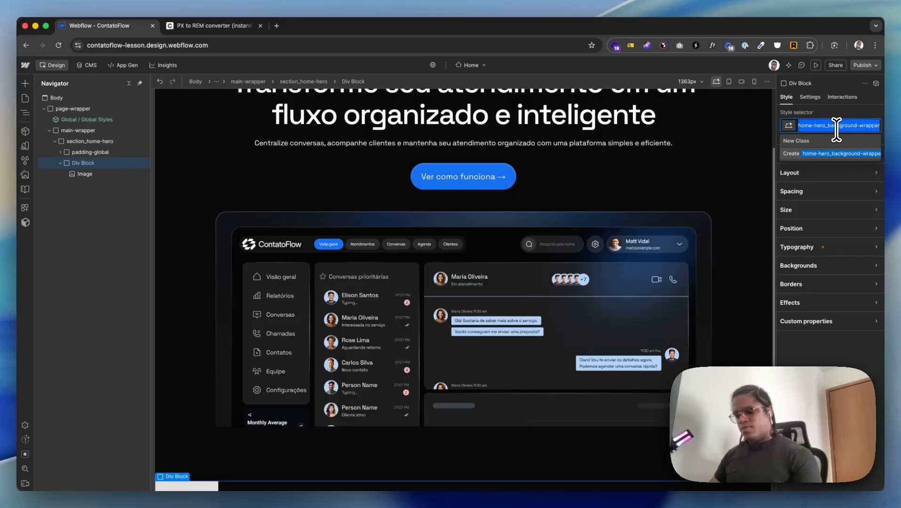
key(Return)
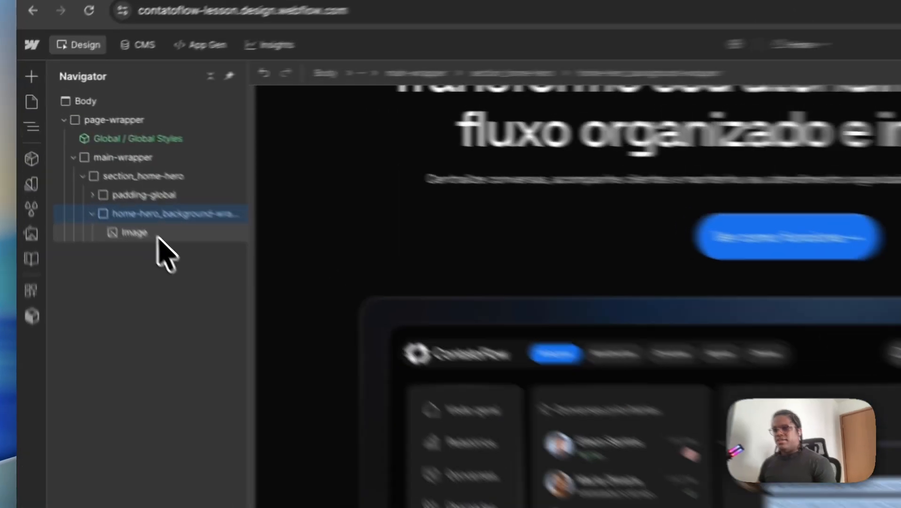
Assign the new class home-hero_background-image to the Image inside home-hero_background-wrapper, adapting the copied class name
click(104, 175)
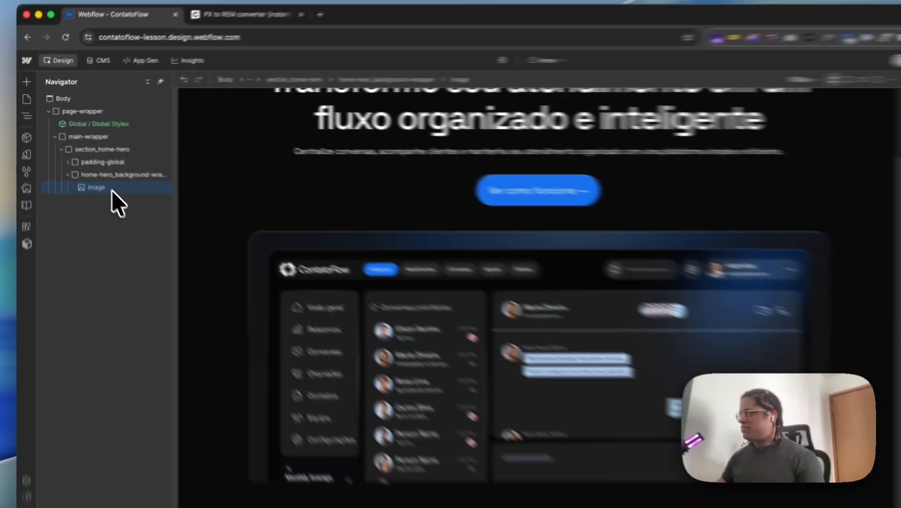
key(super+Return)
key(super+v)
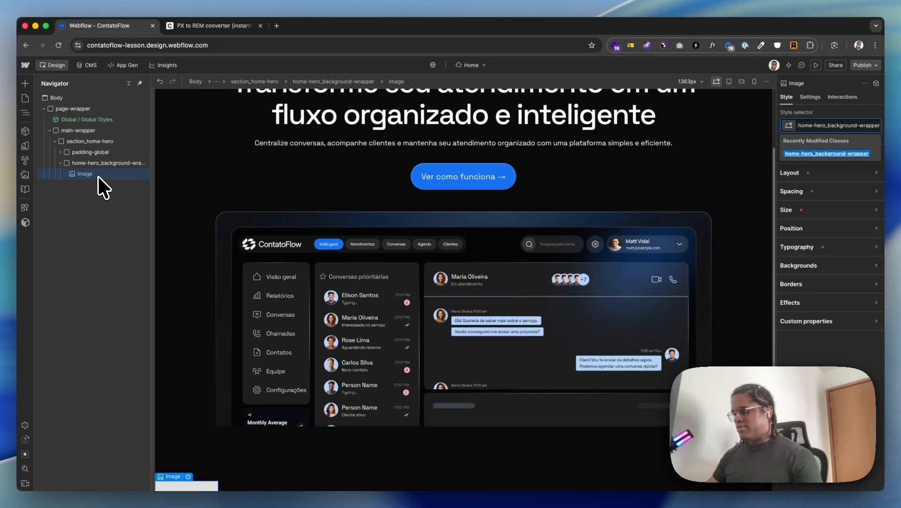
key(BackSpace)
key(BackSpace)
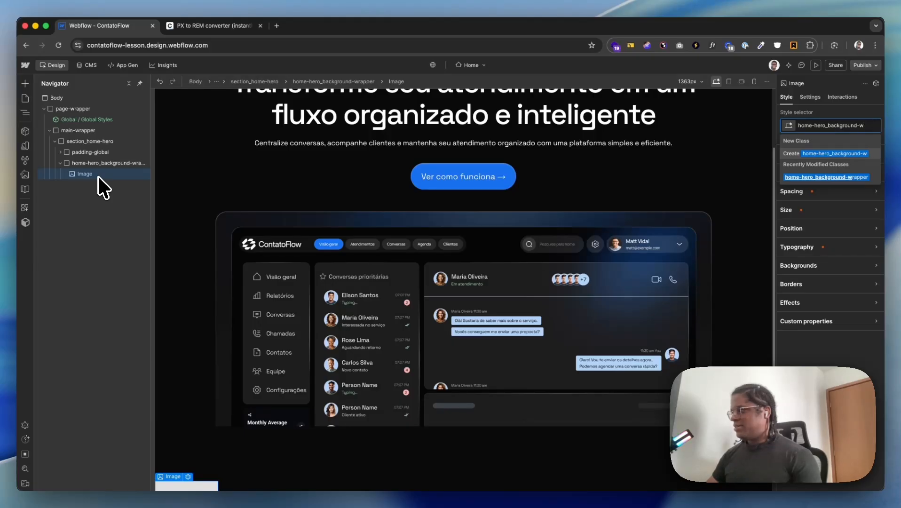
text(im)
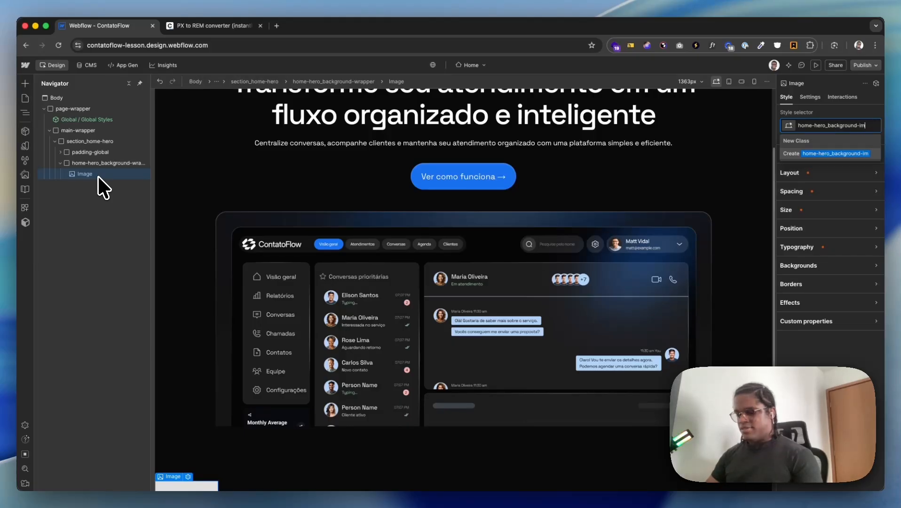
text(age)
key(Return)
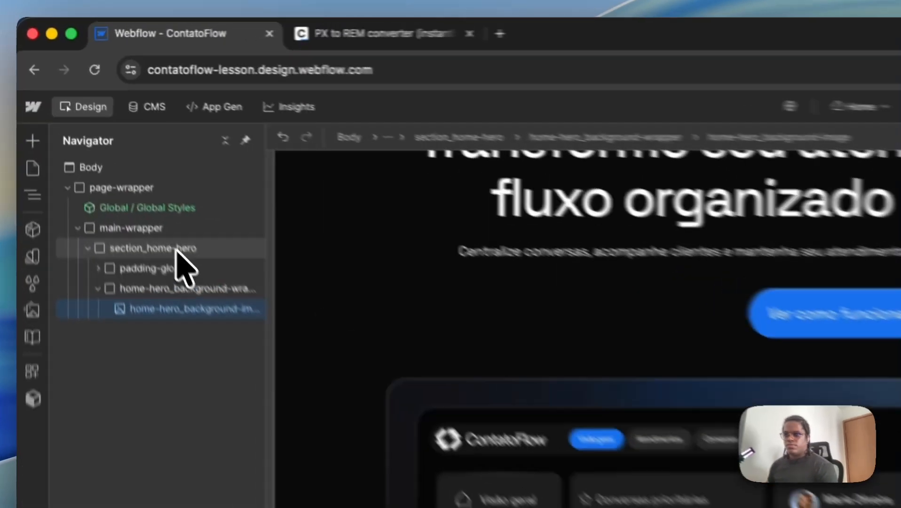
Set the base class of section_home-hero to Relative position, removing the background-color-black combo class for the edit and reapplying it
click(104, 141)
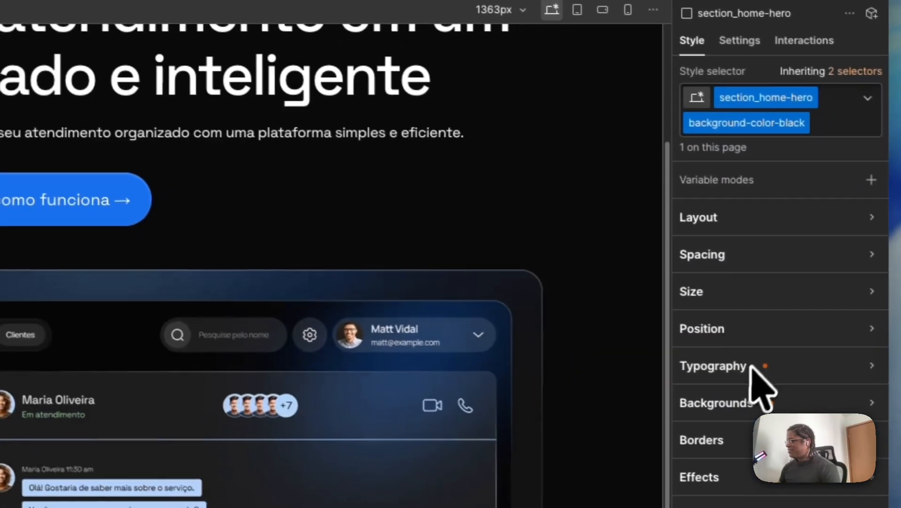
click(725, 328)
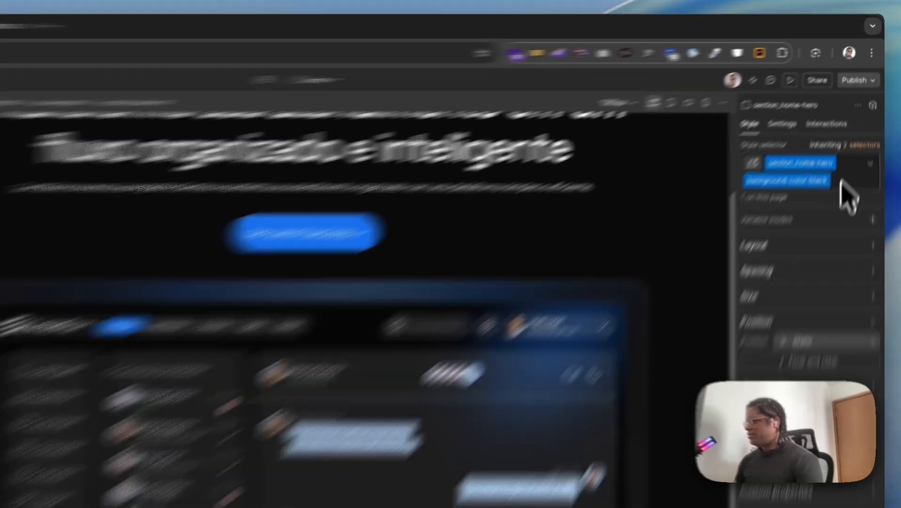
click(854, 138)
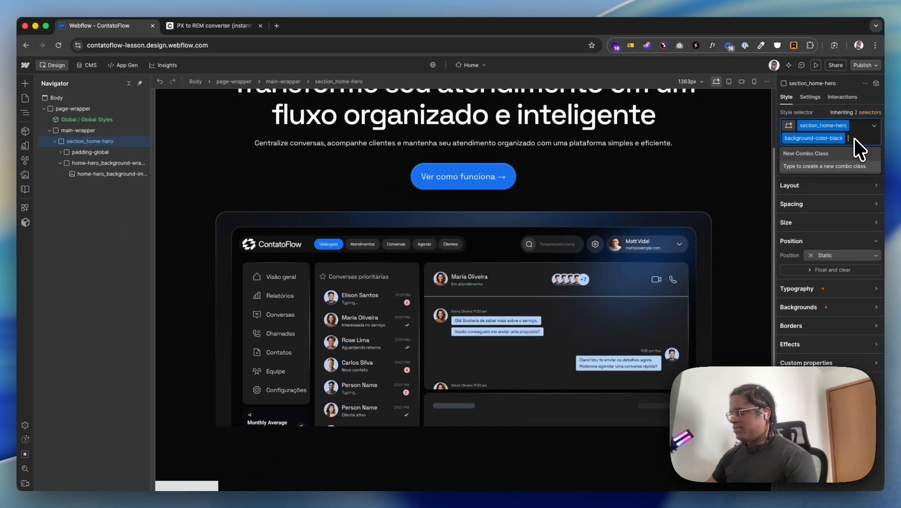
key(BackSpace)
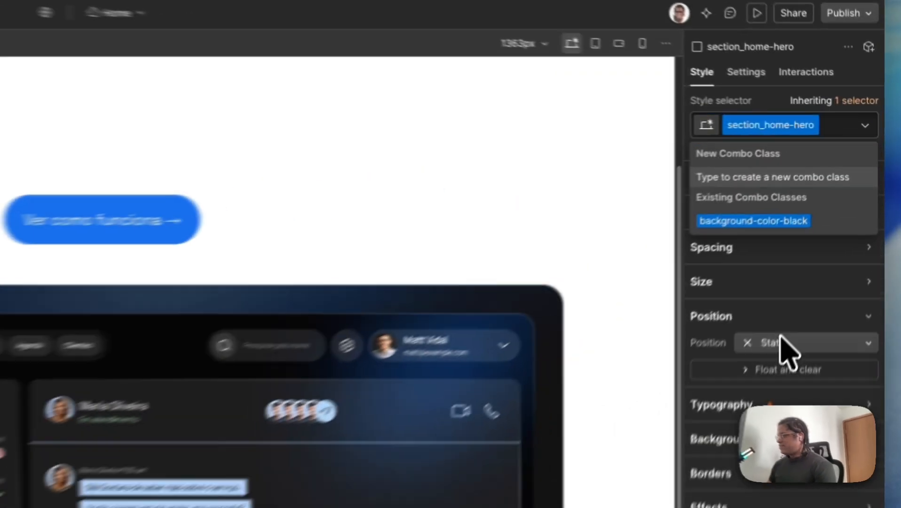
click(827, 241)
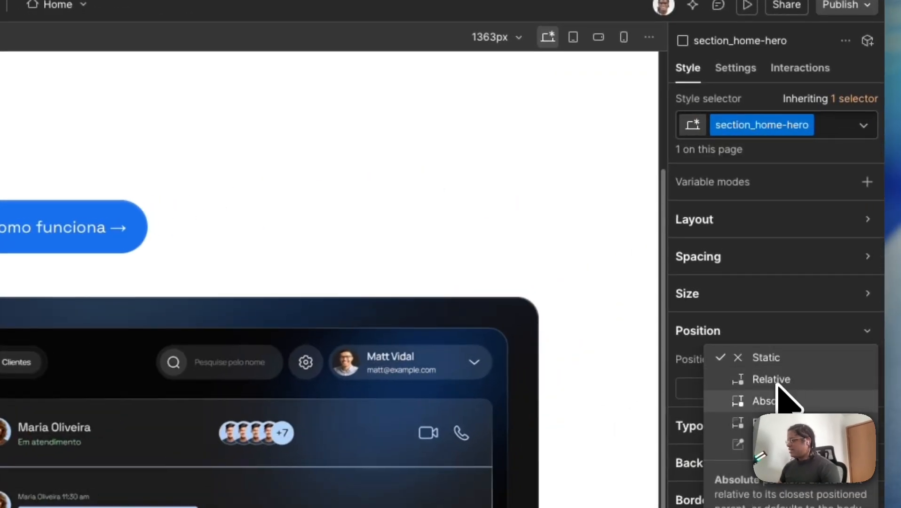
click(784, 380)
click(782, 369)
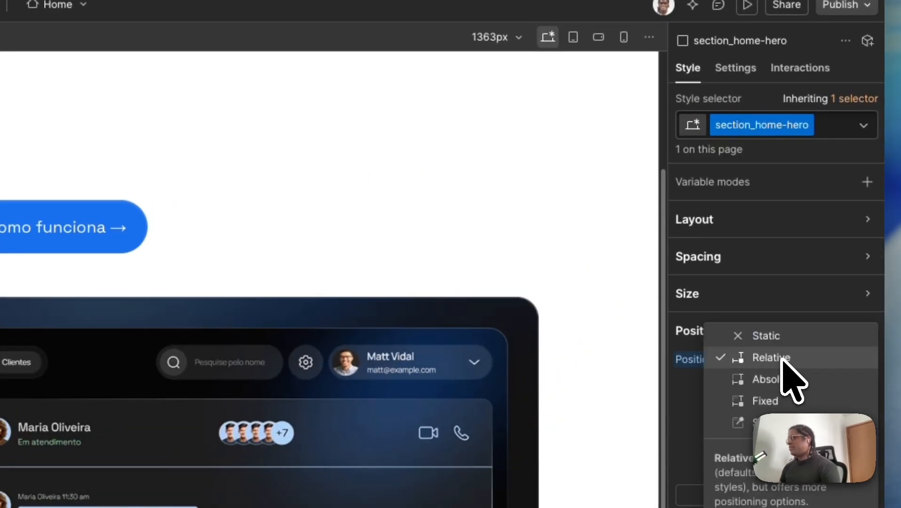
click(782, 359)
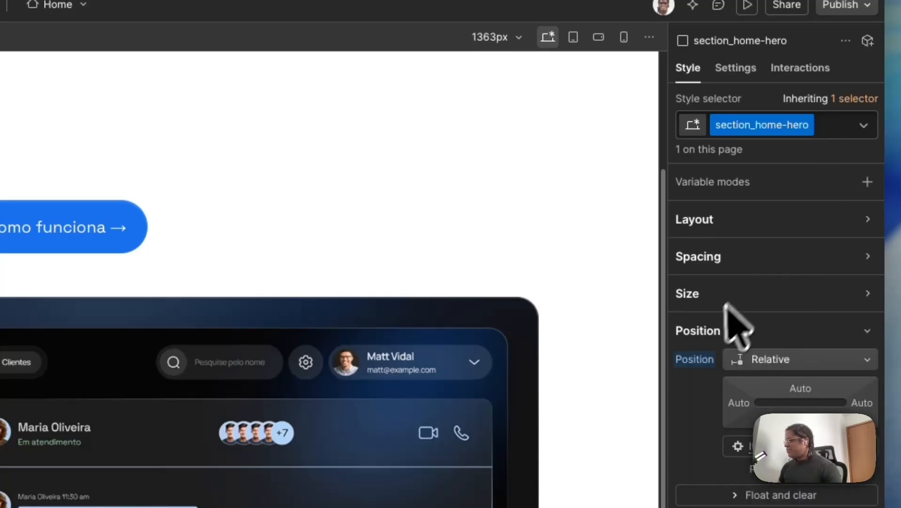
click(720, 331)
click(826, 125)
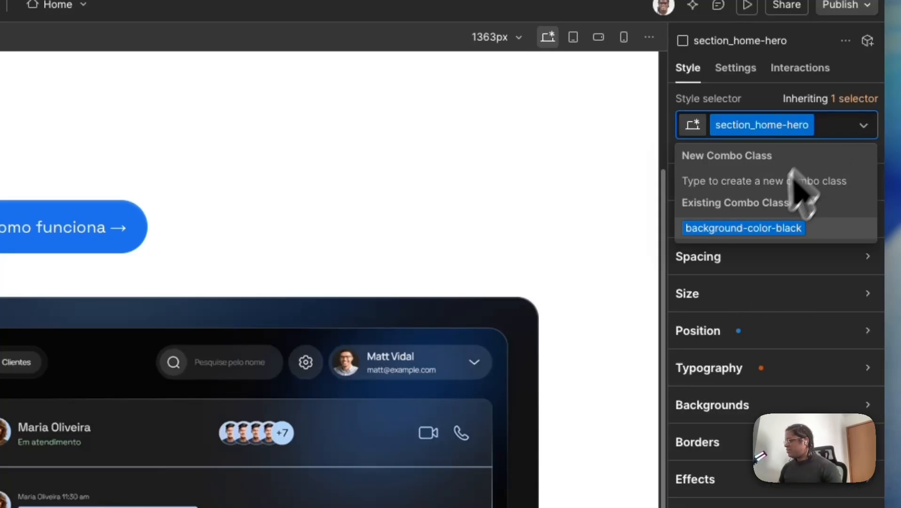
click(753, 228)
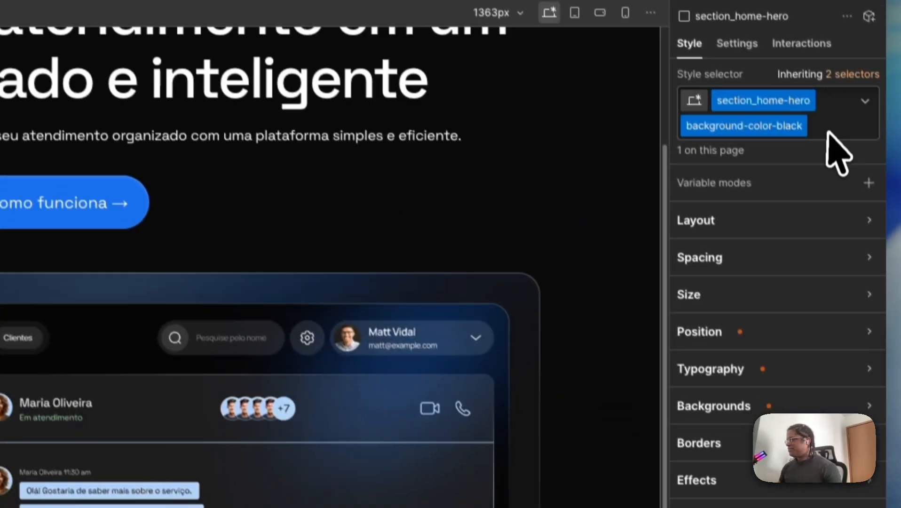
Remove the background-color-black combo class from section_home-hero and set the base class's overflow to Clip
click(830, 126)
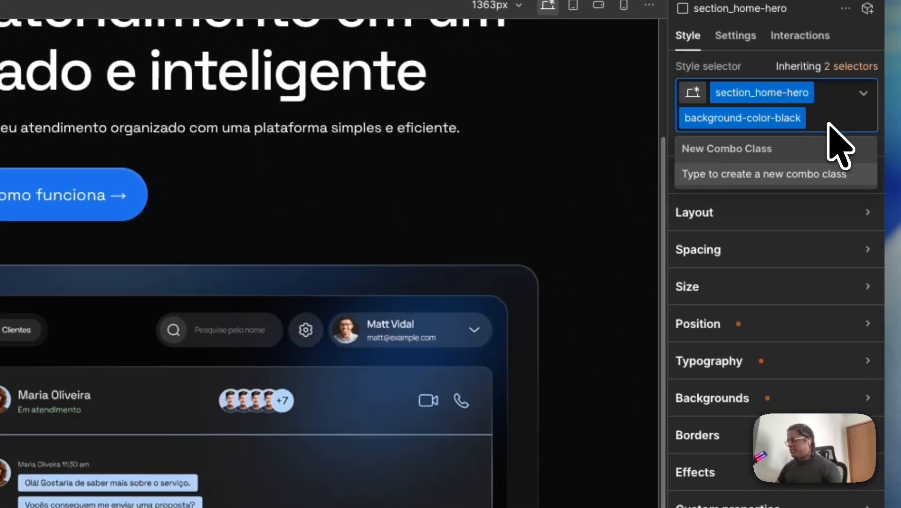
key(BackSpace)
click(712, 263)
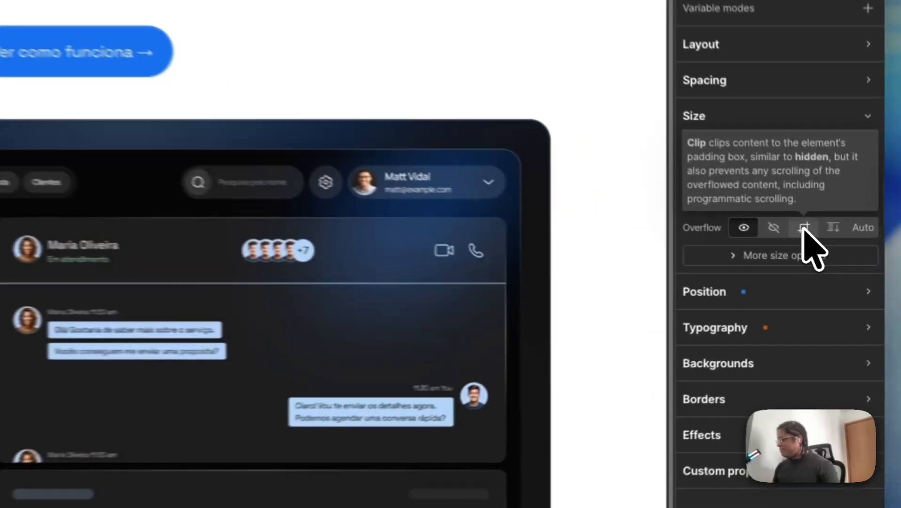
click(842, 267)
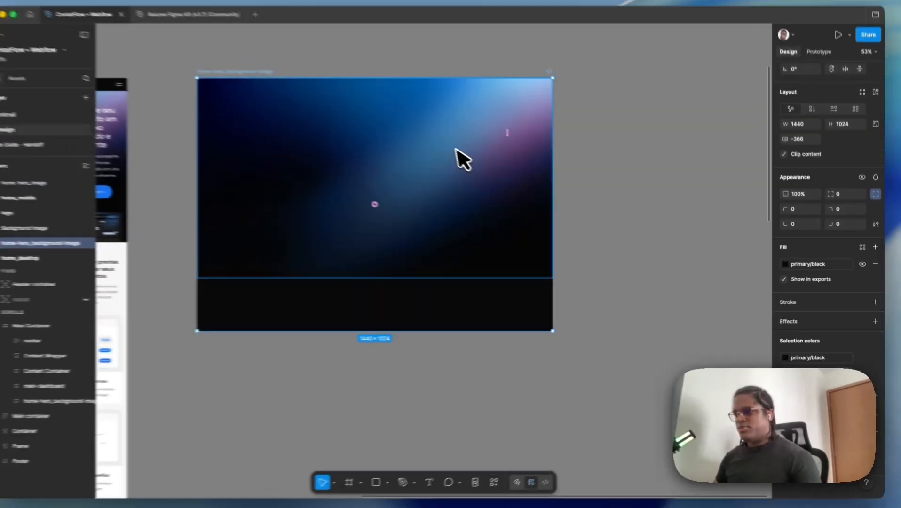
scroll(423, 191, down, 5)
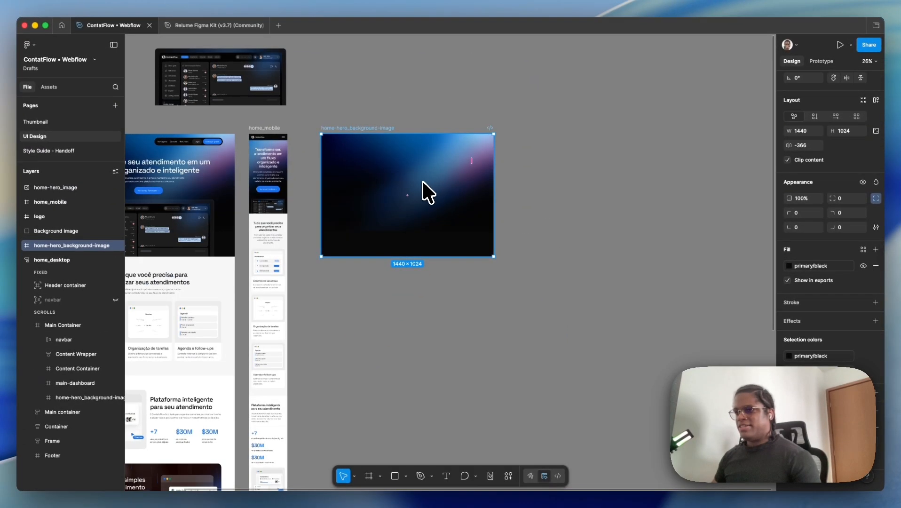
scroll(455, 177, up, 3)
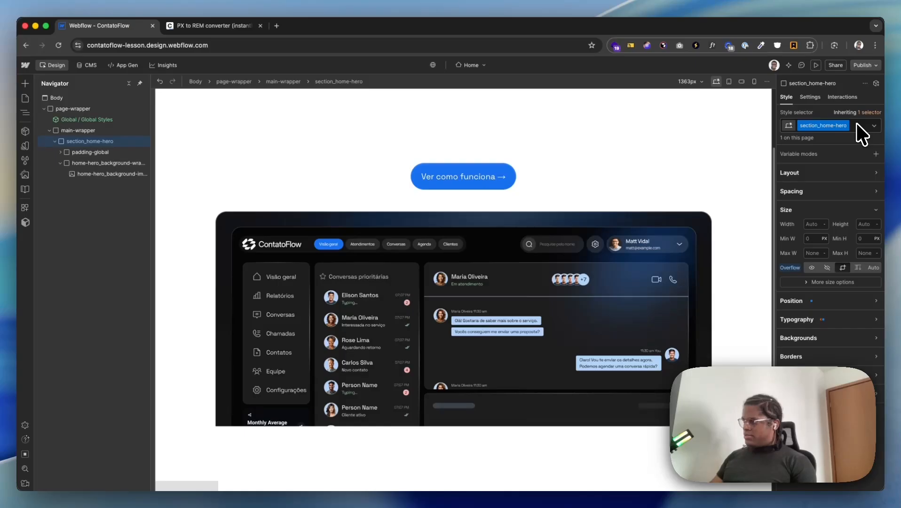
Reapply the existing background-color-black combo class to section_home-hero
click(854, 126)
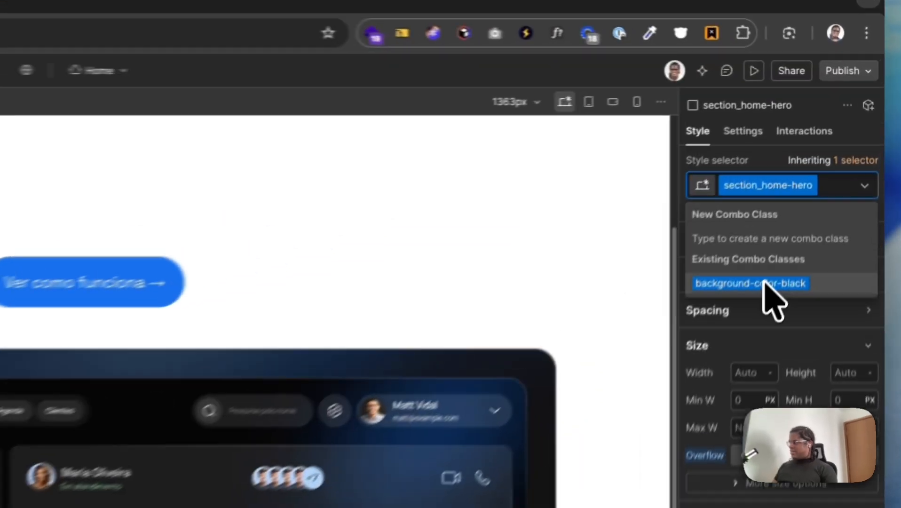
click(824, 177)
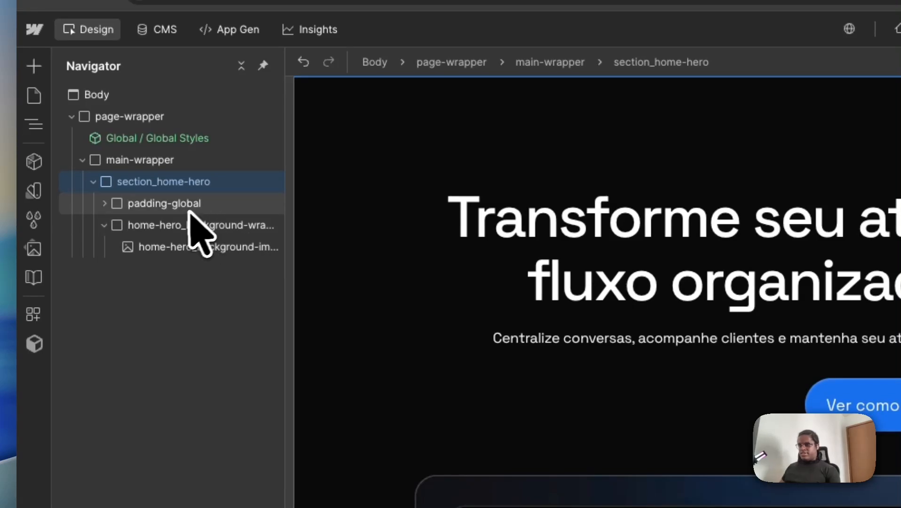
Give home-hero_background-wrapper an Absolute position with the full preset, 0% on all four sides
click(187, 223)
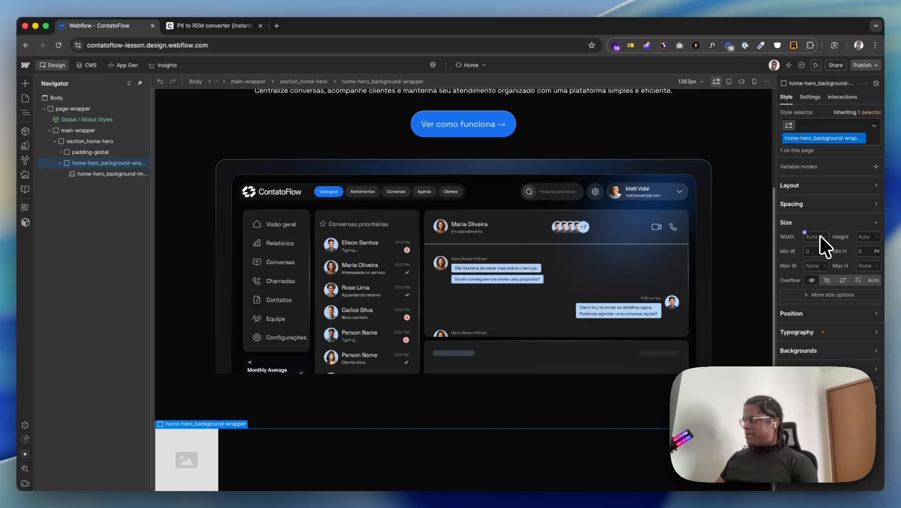
click(814, 222)
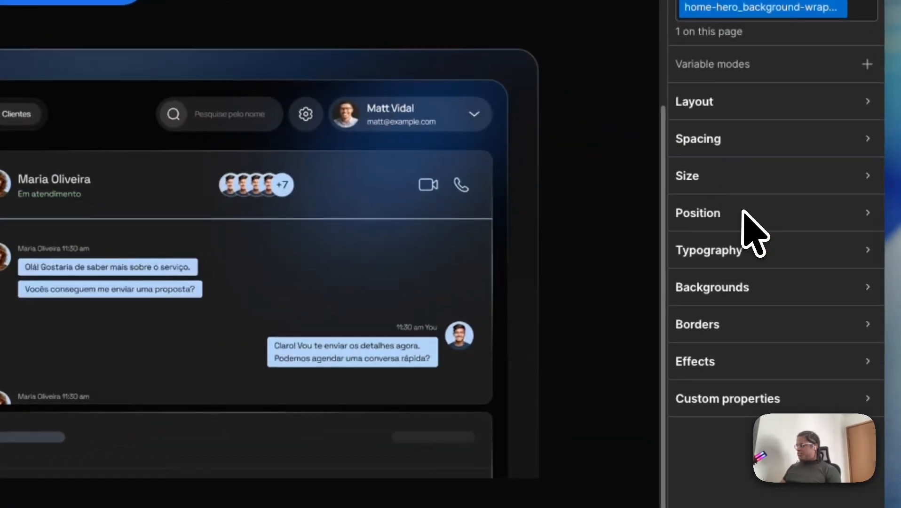
click(744, 213)
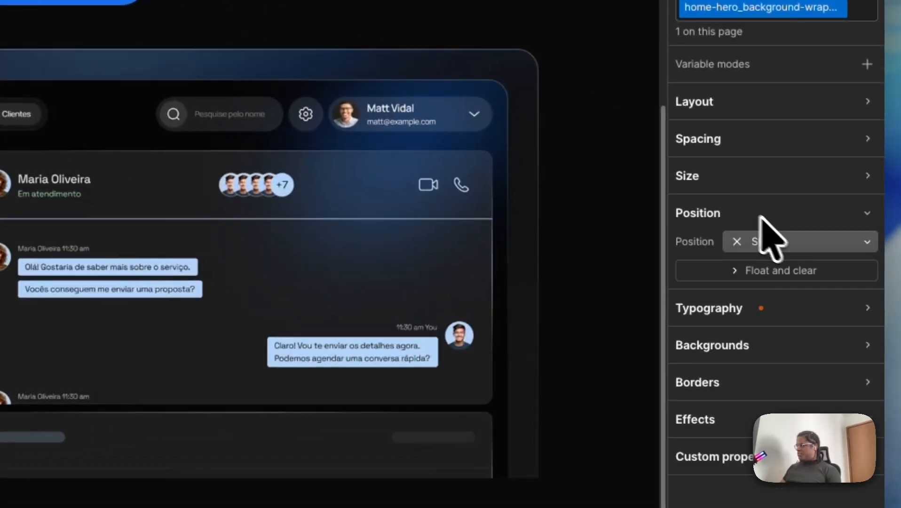
click(795, 244)
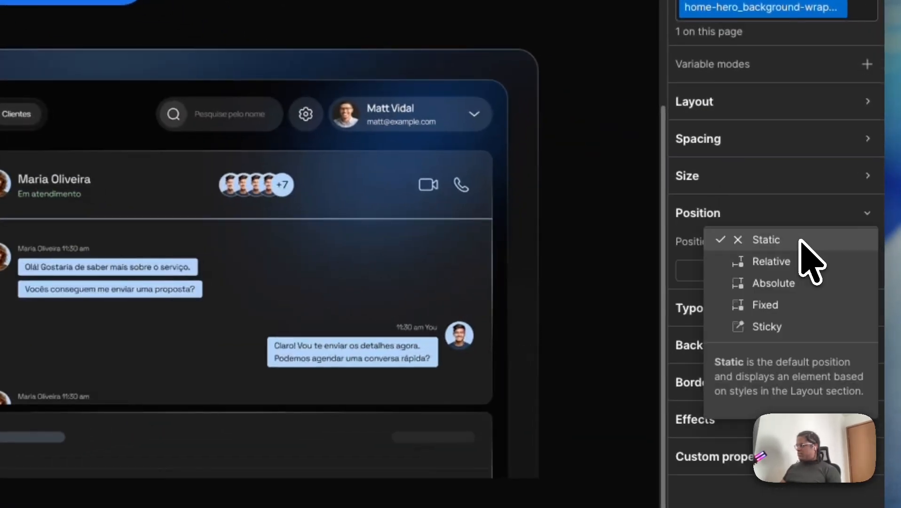
click(794, 284)
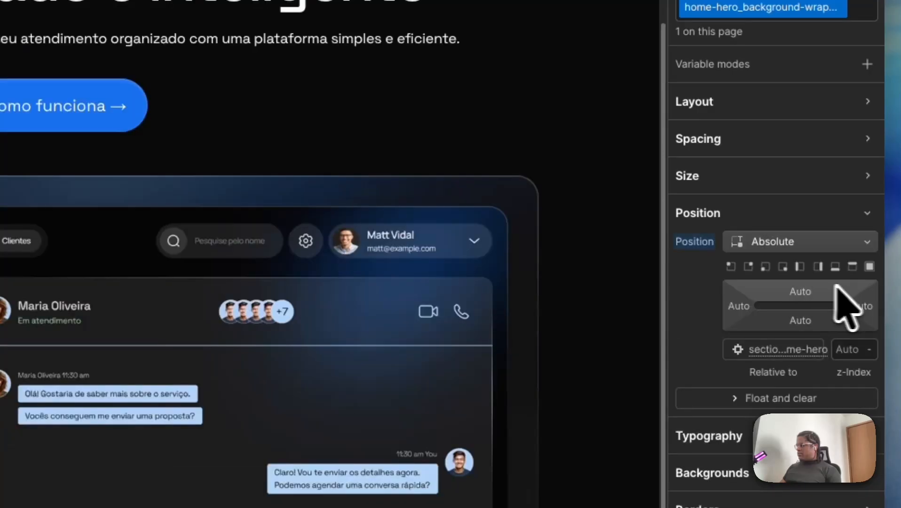
click(870, 267)
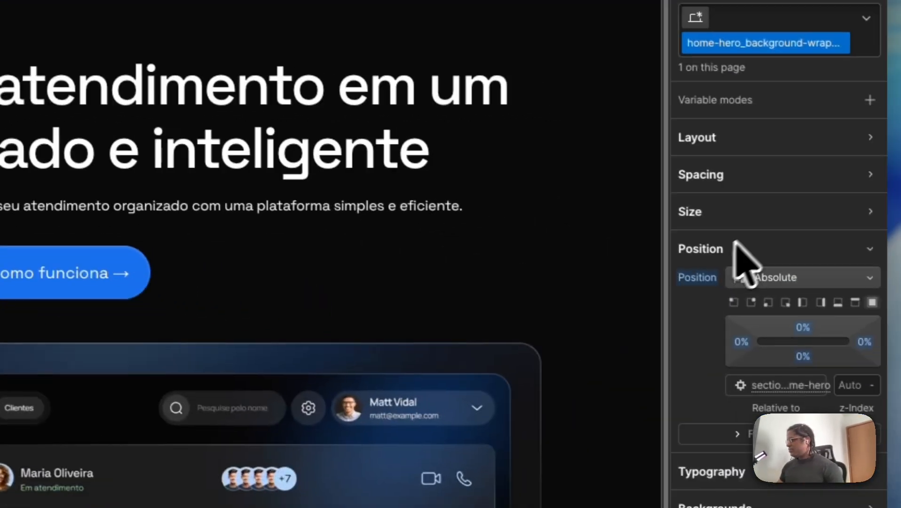
click(718, 249)
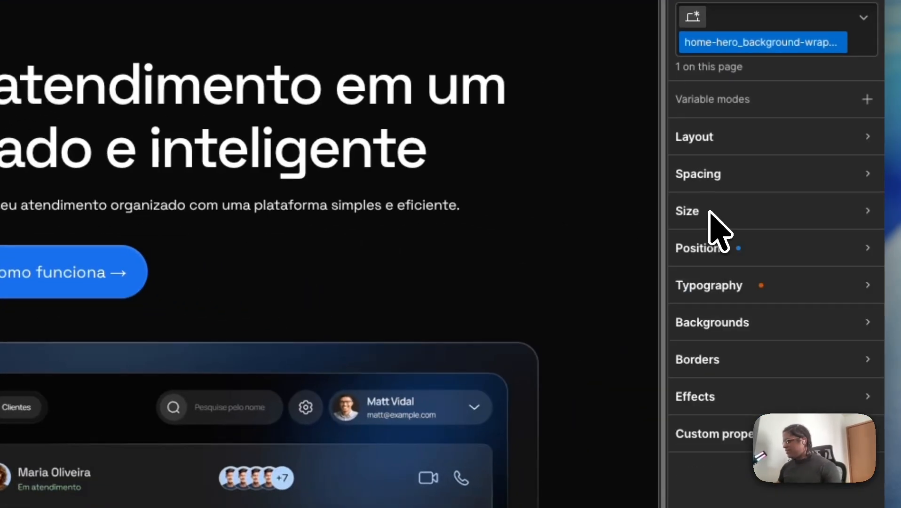
Set the width, height, max width and max height of home-hero_background-wrapper to 100% each
click(712, 213)
click(751, 240)
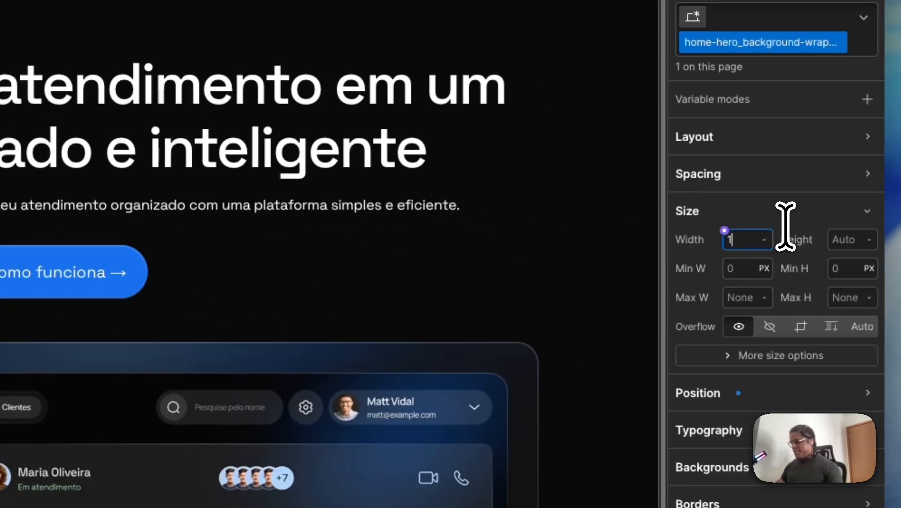
text(100%)
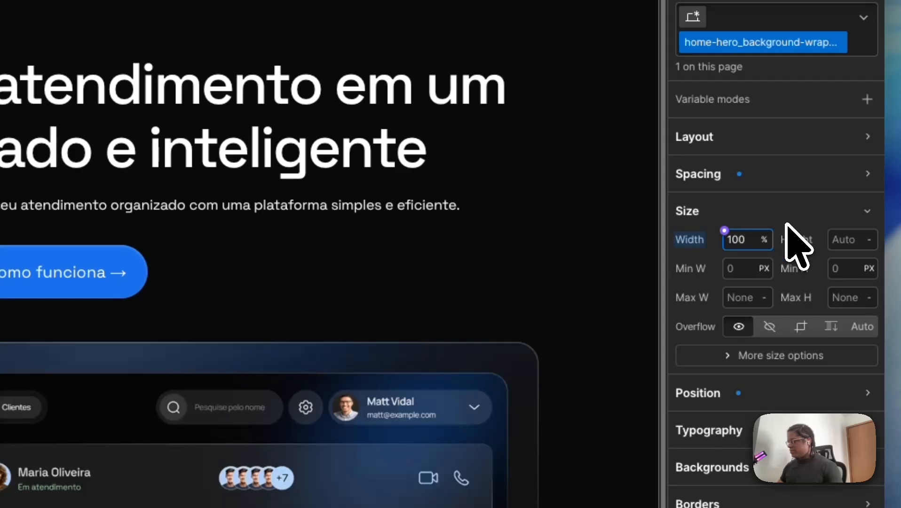
click(848, 241)
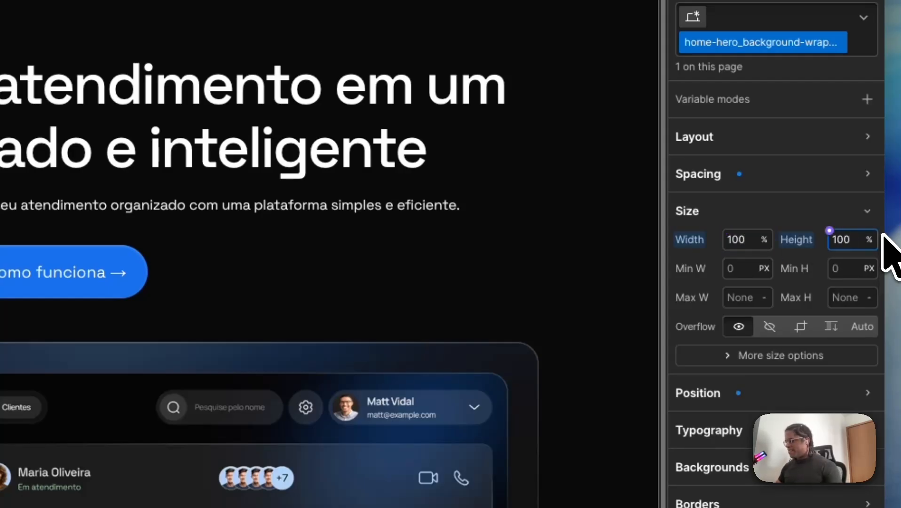
text(100%)
click(739, 297)
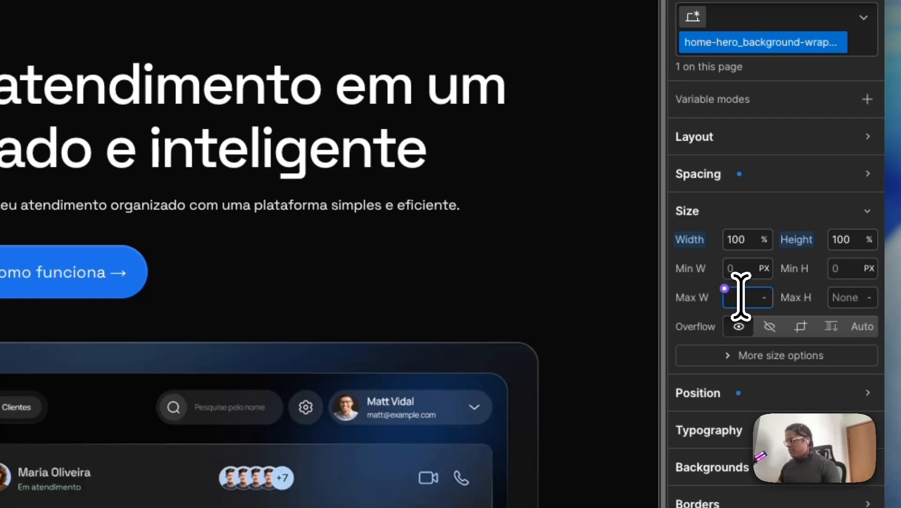
text(100)
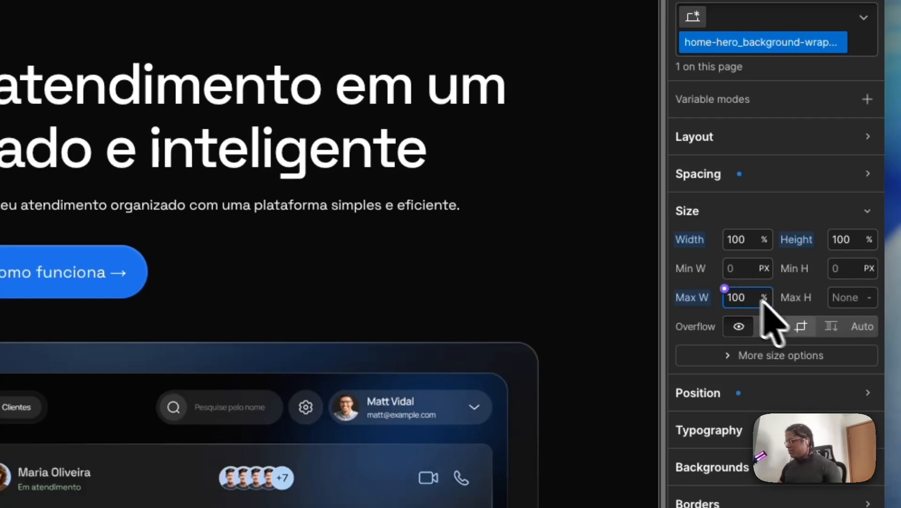
click(843, 298)
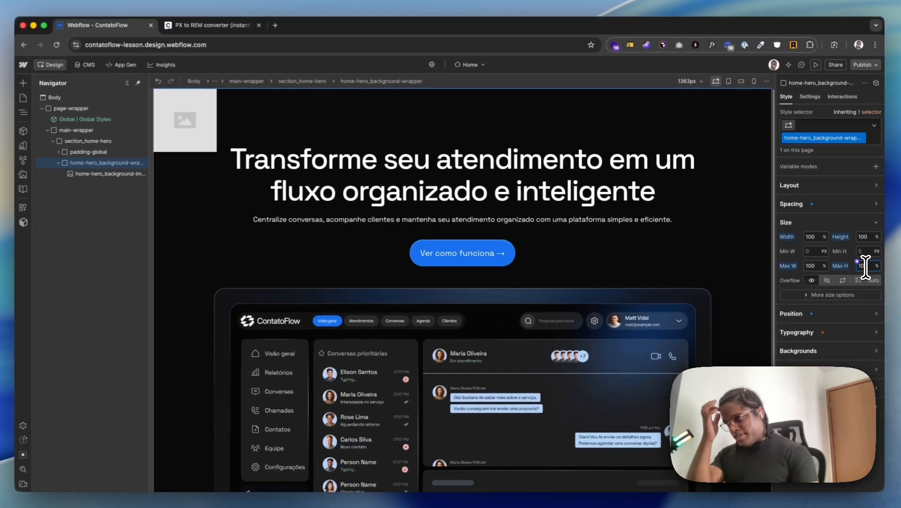
text(100)
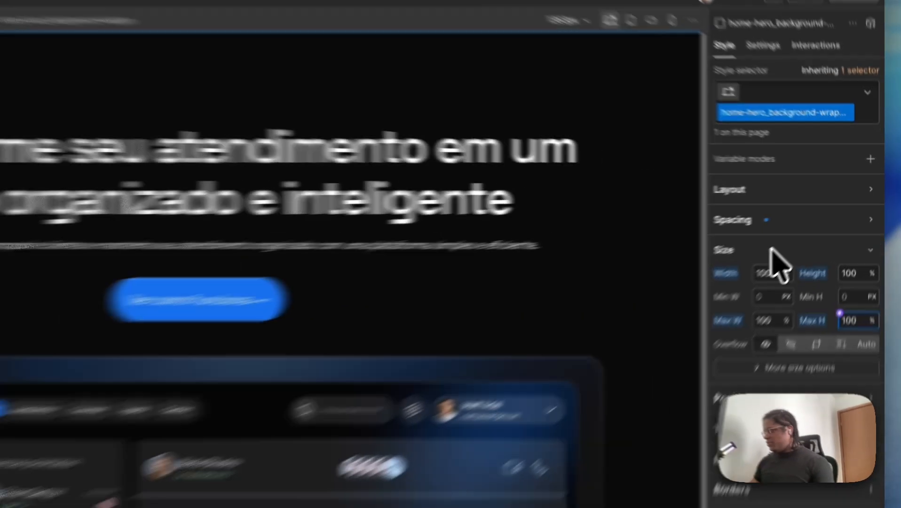
click(816, 221)
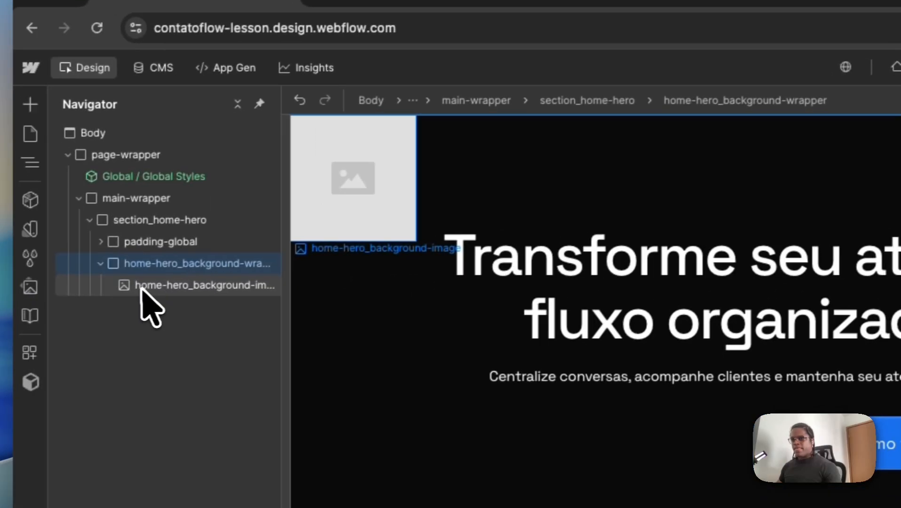
Set the width of the home-hero_background-image element inside the background wrapper to 100%
click(147, 288)
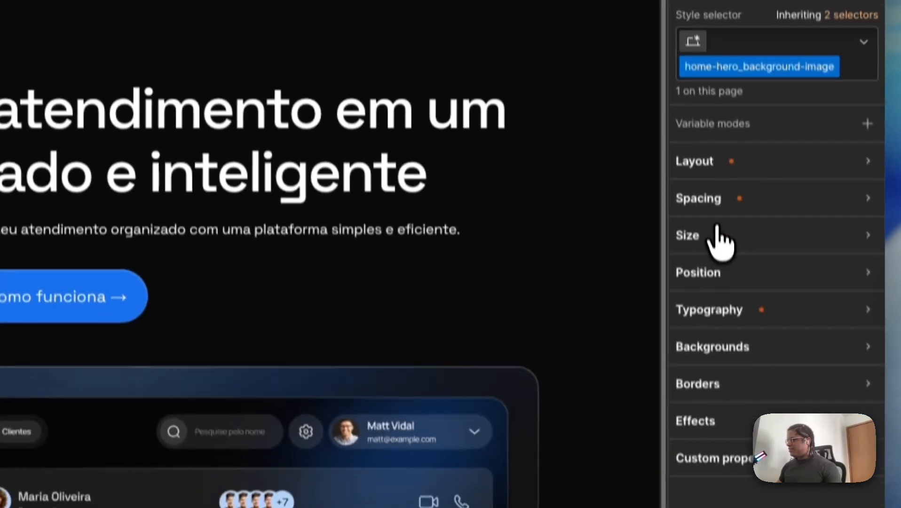
click(816, 295)
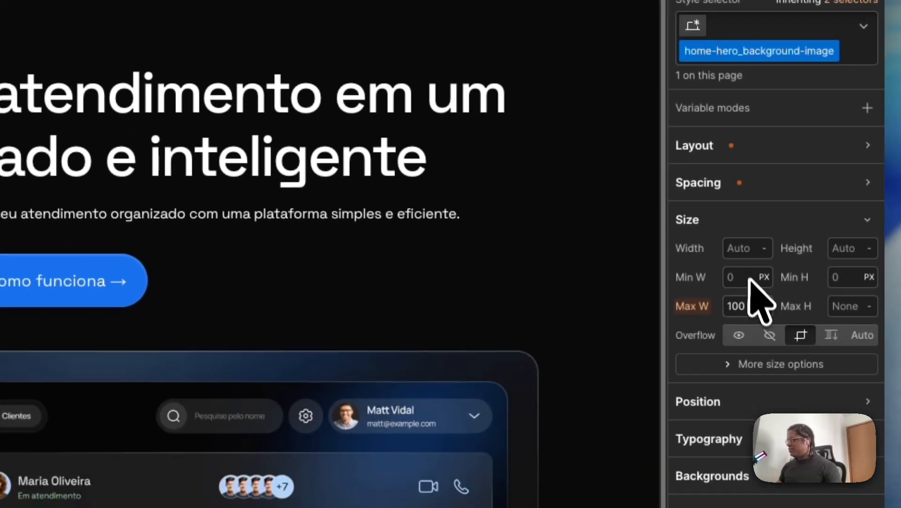
click(746, 249)
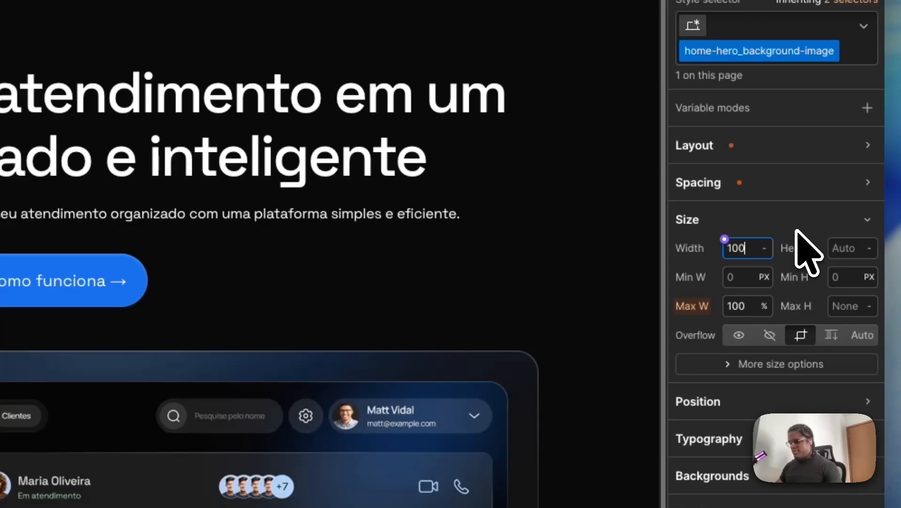
key(Return)
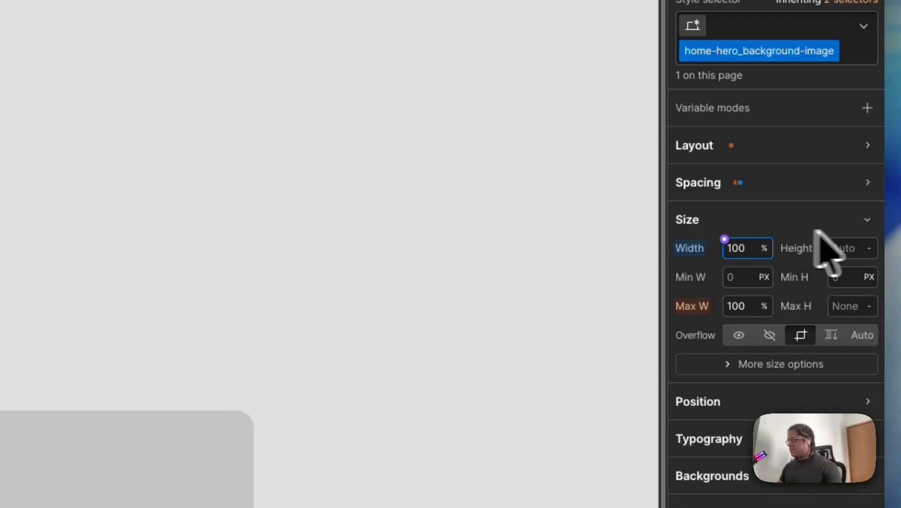
Set the height of home-hero_background-image to 100% and collapse home-hero_background-wrapper in the element tree
click(854, 250)
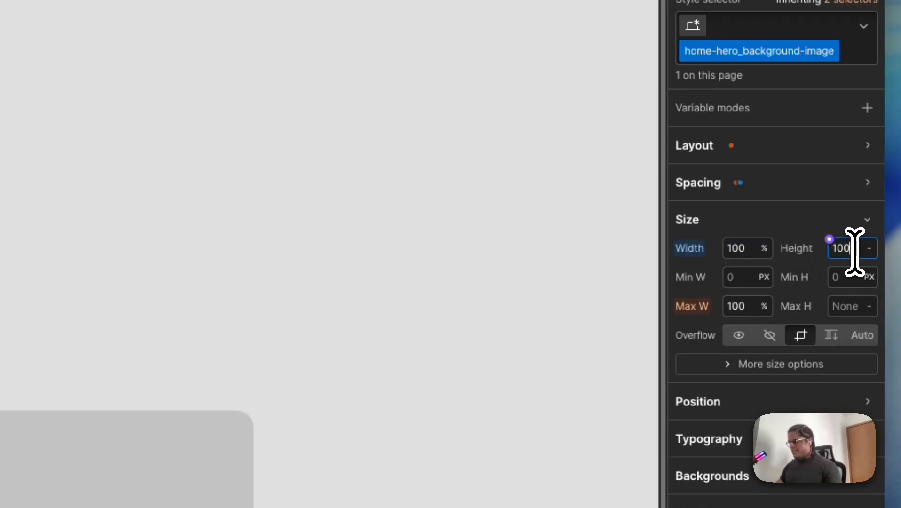
key(Return)
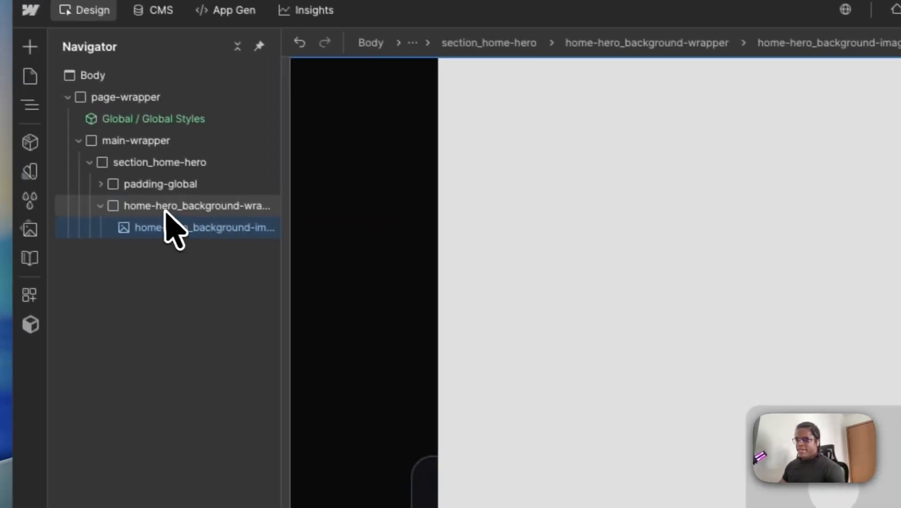
click(155, 209)
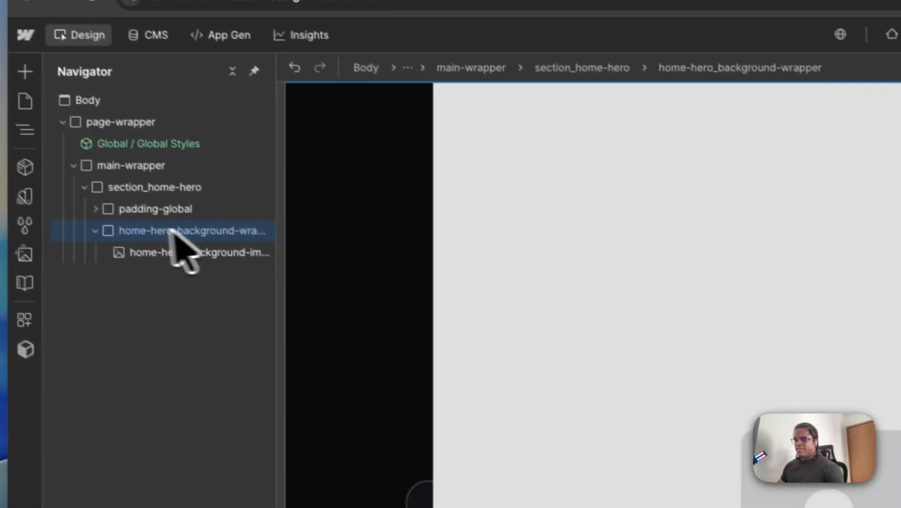
click(105, 235)
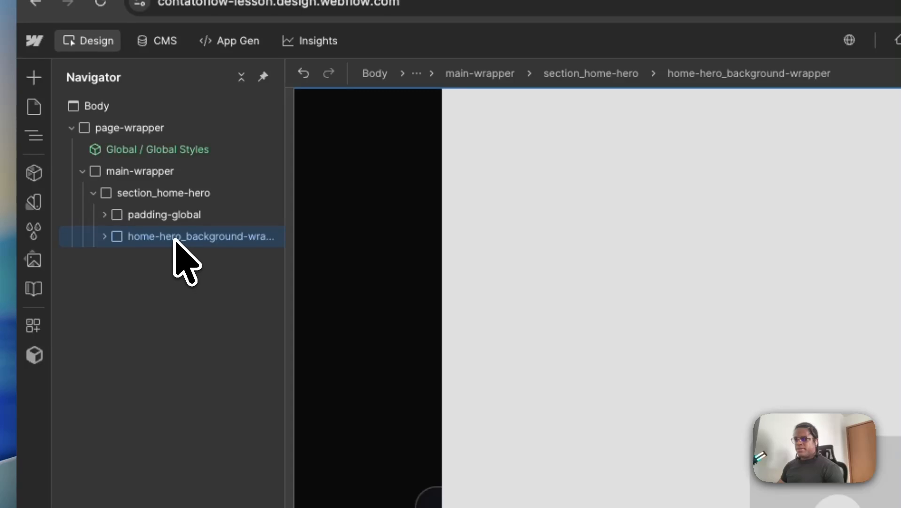
Give the home-hero_component inside padding-global a Relative position with a z-index of 2
click(123, 214)
click(104, 214)
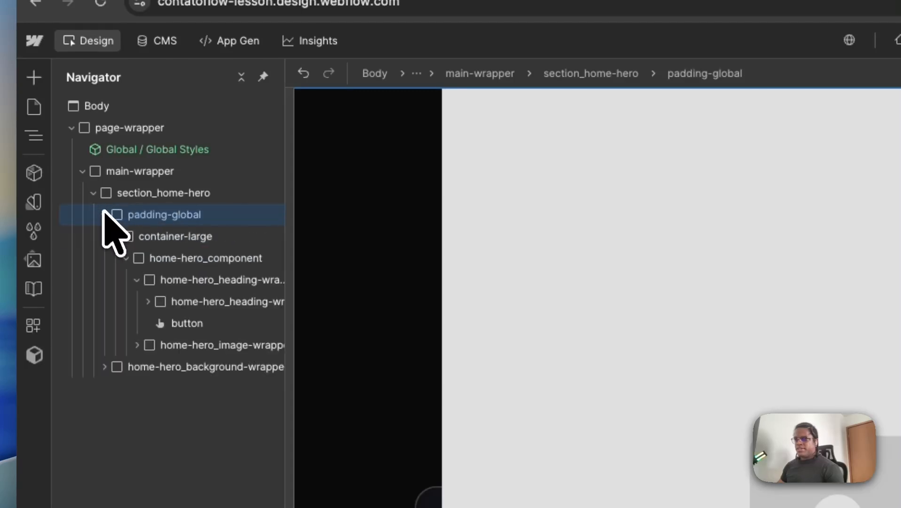
click(126, 259)
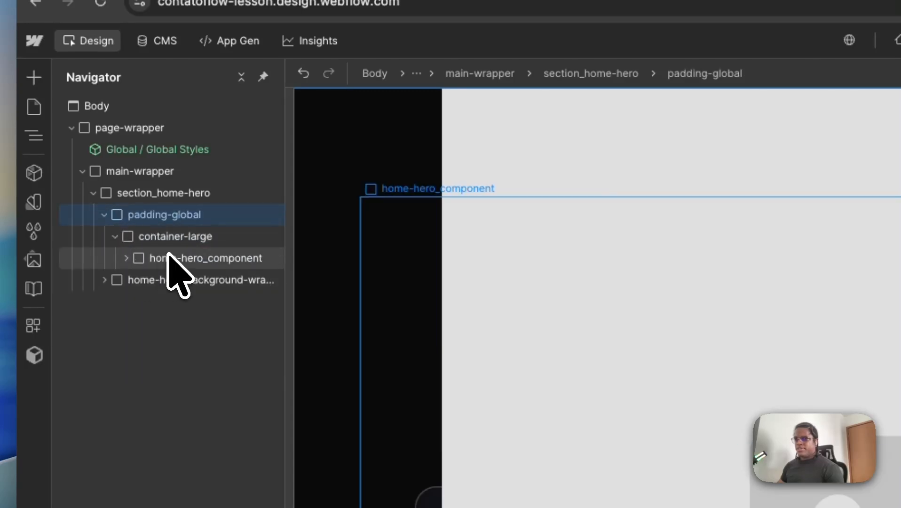
click(169, 258)
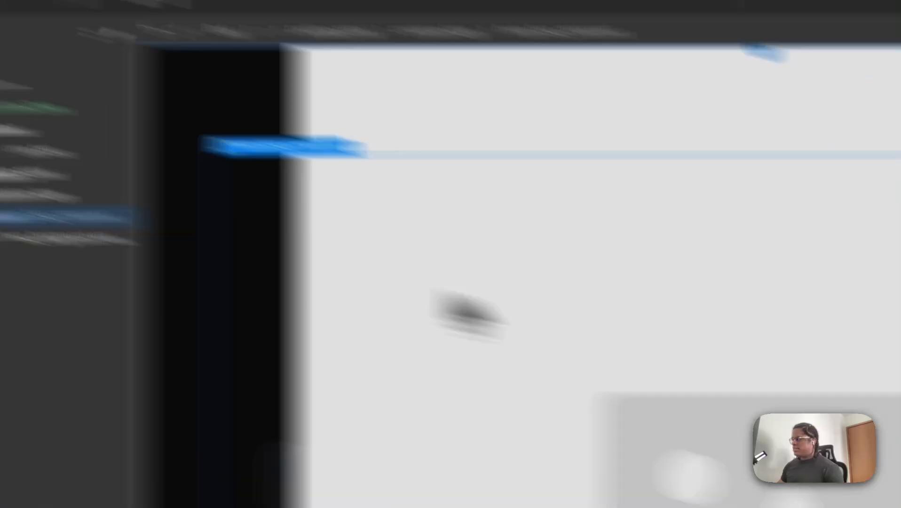
click(752, 139)
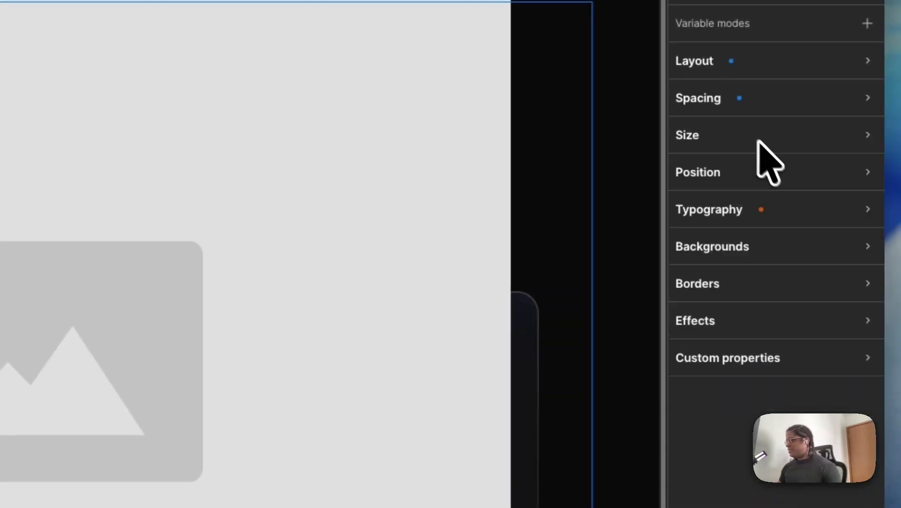
click(737, 175)
click(764, 201)
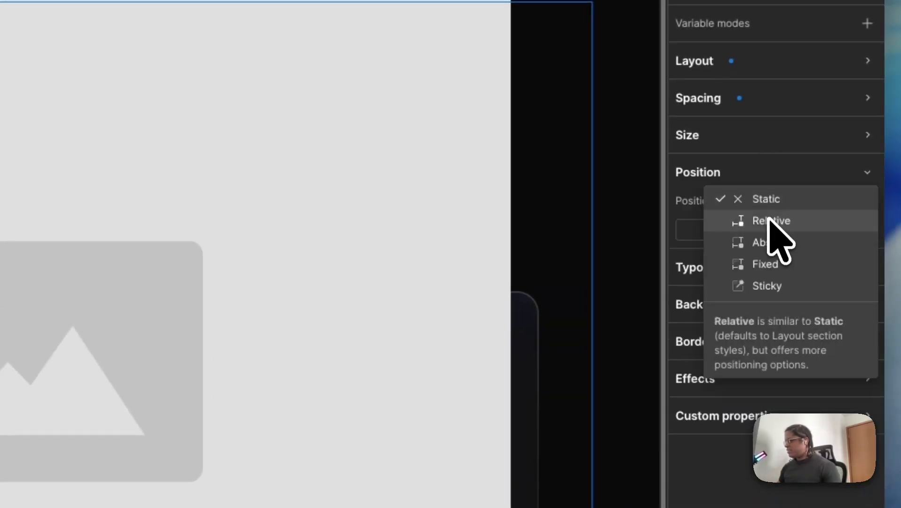
click(772, 222)
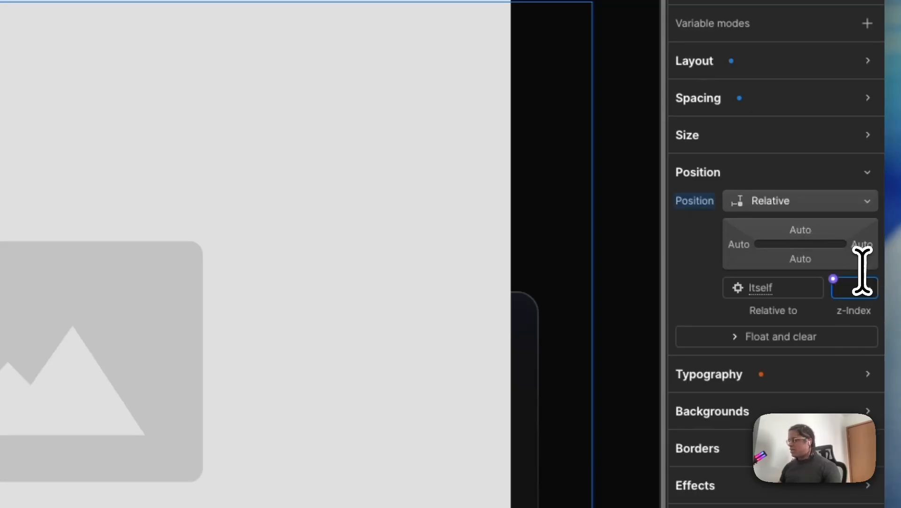
click(861, 281)
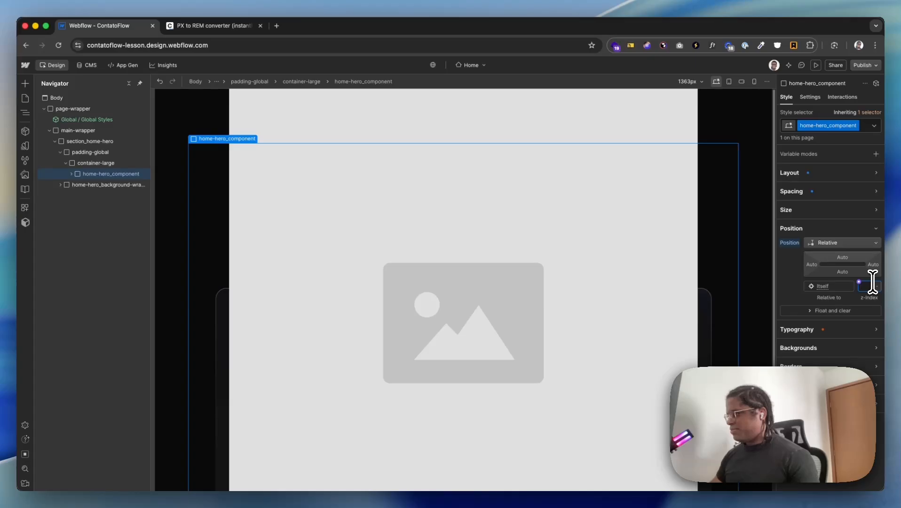
text(2)
key(Return)
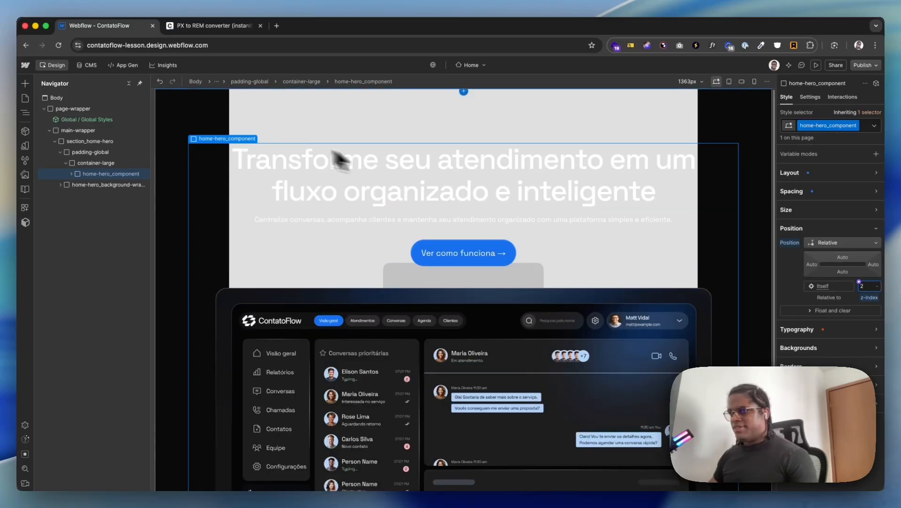
Open the image replacement for home-hero_background-image and upload home-hero_background-image.jpg to the 01. Hero assets folder
click(102, 185)
click(60, 184)
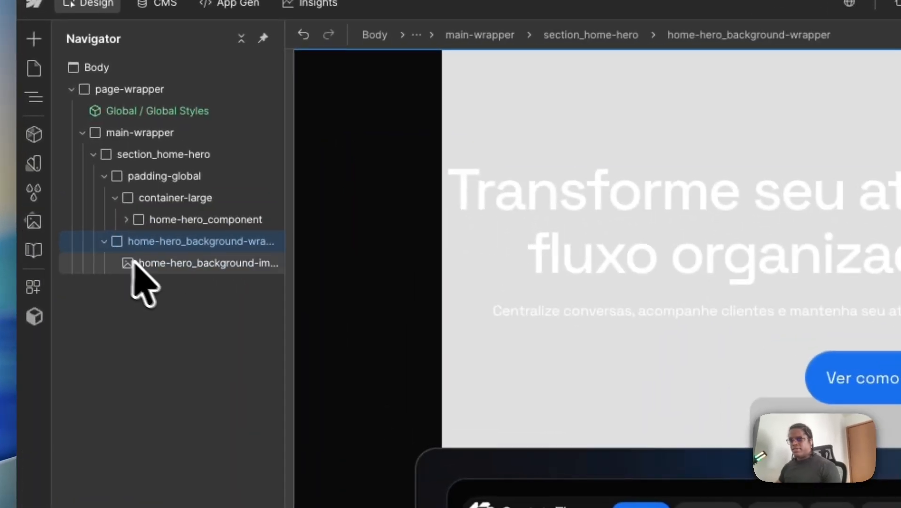
click(175, 264)
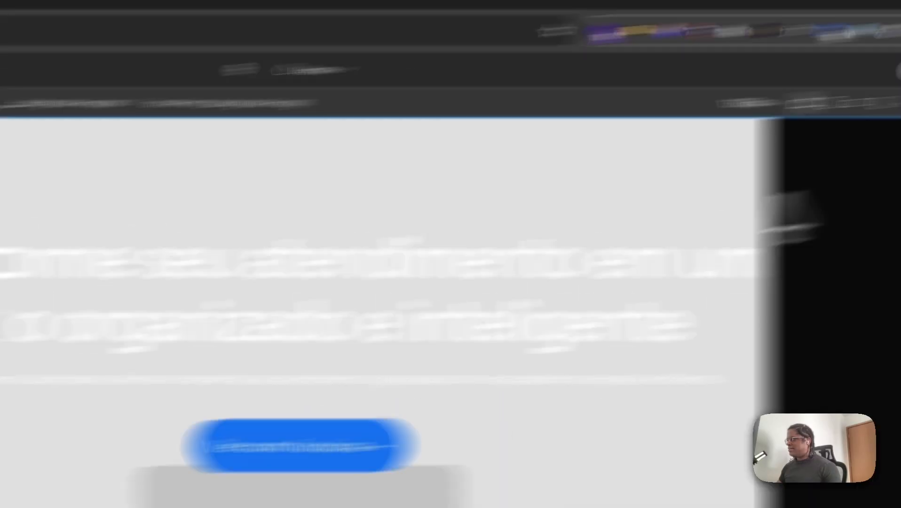
click(729, 157)
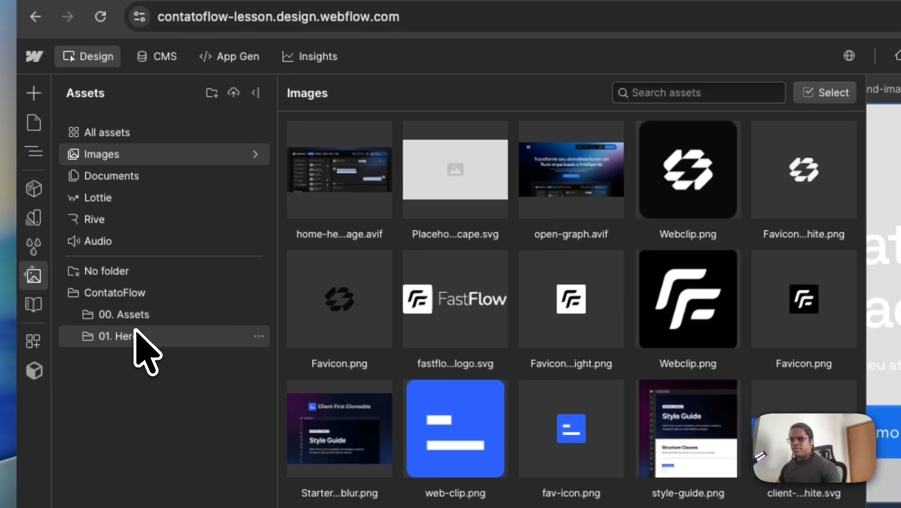
click(126, 336)
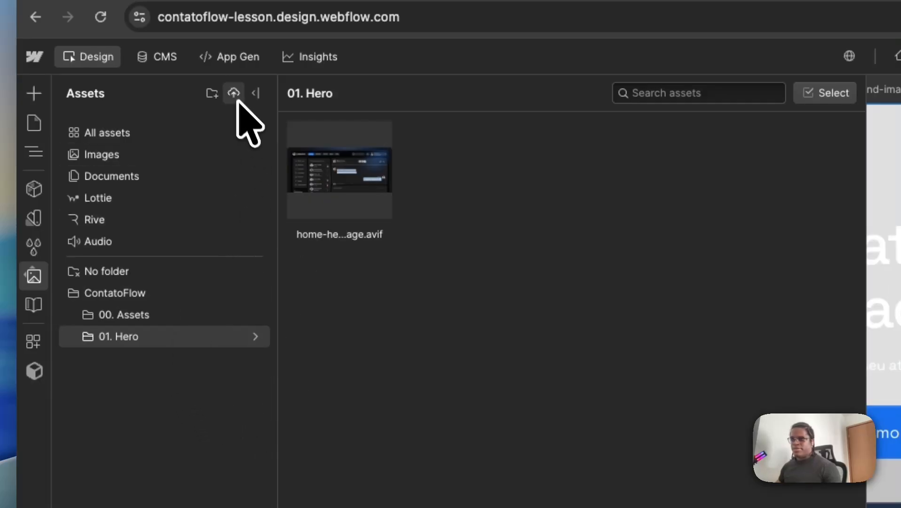
click(234, 92)
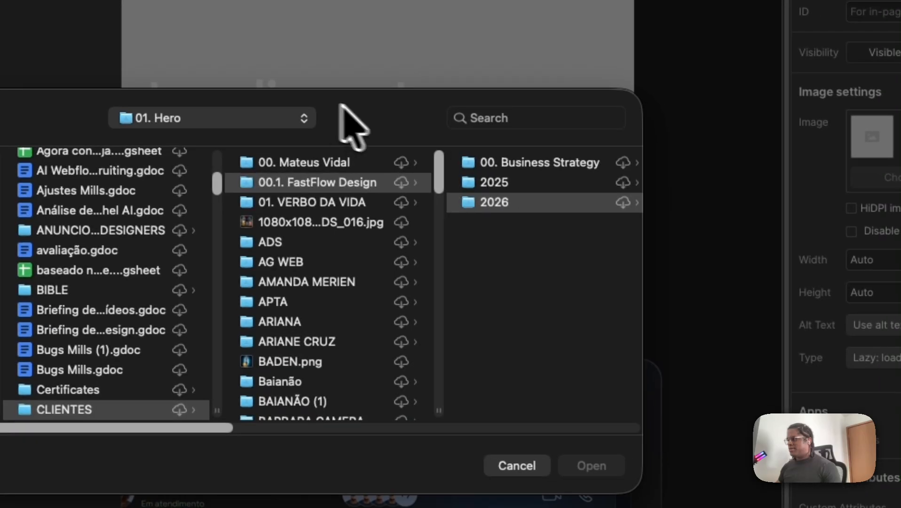
click(505, 165)
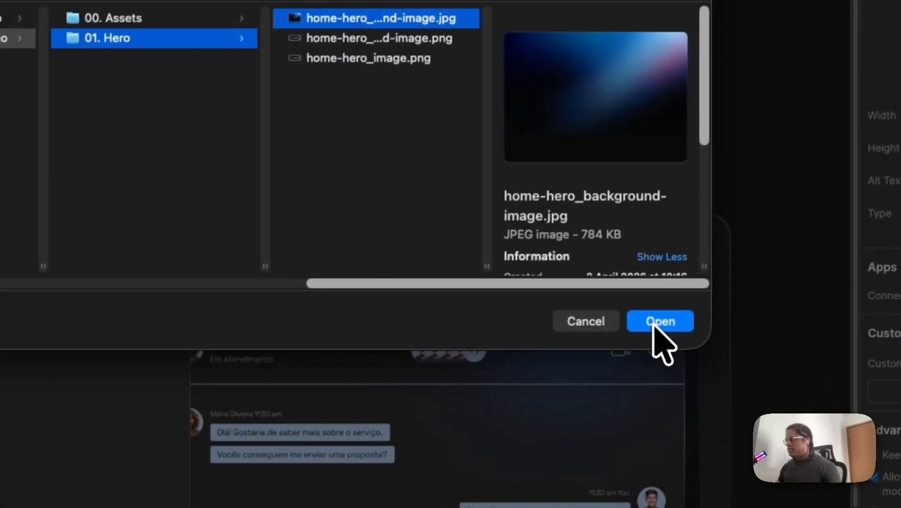
click(592, 465)
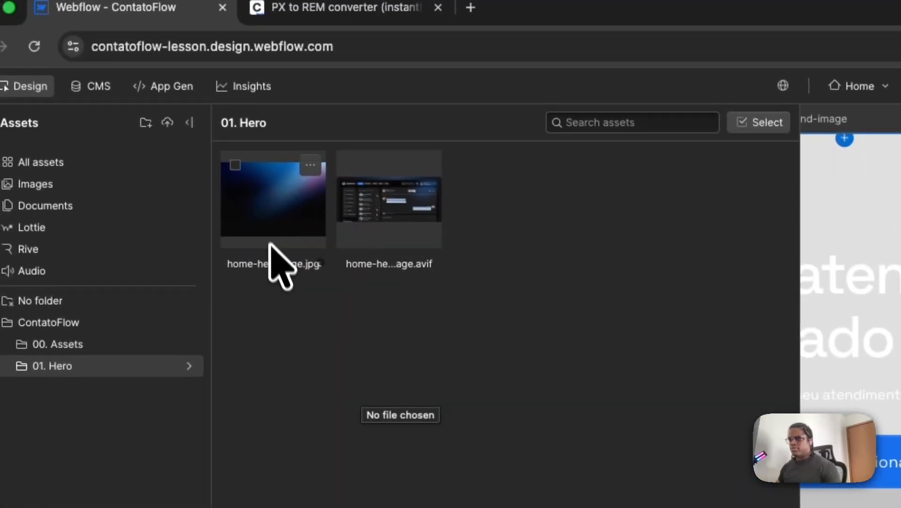
Compress the uploaded background image to AVIF and use it as the source of home-hero_background-image
click(236, 165)
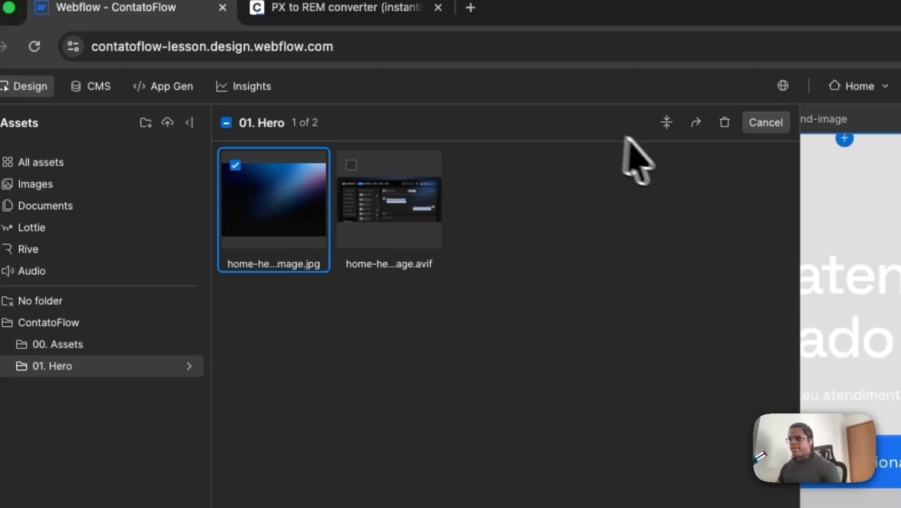
click(662, 123)
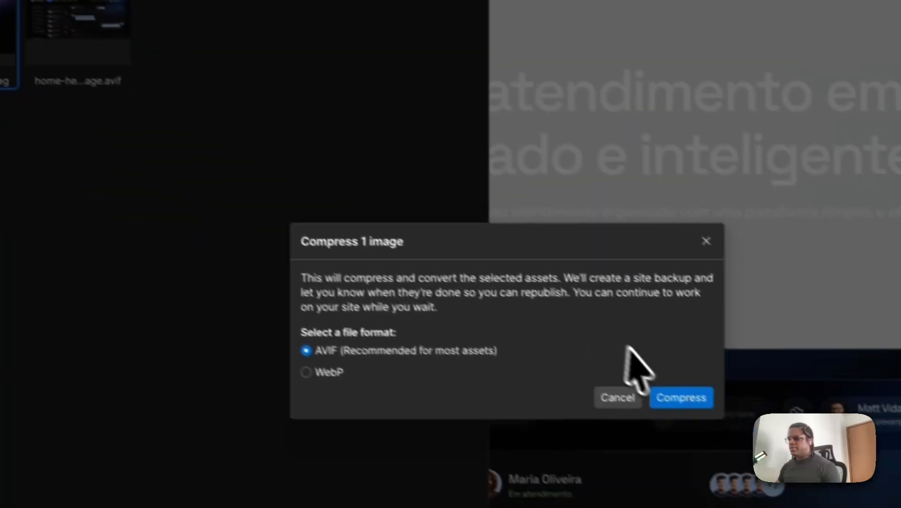
click(663, 390)
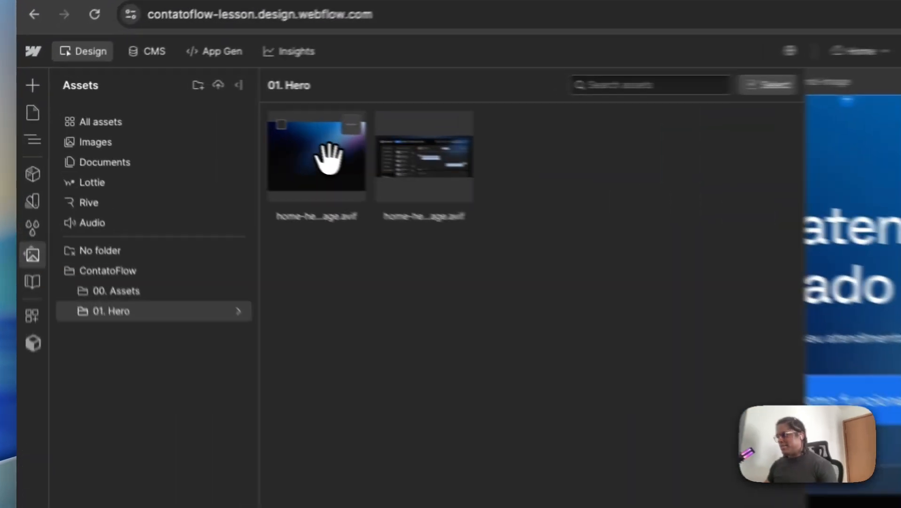
key(Escape)
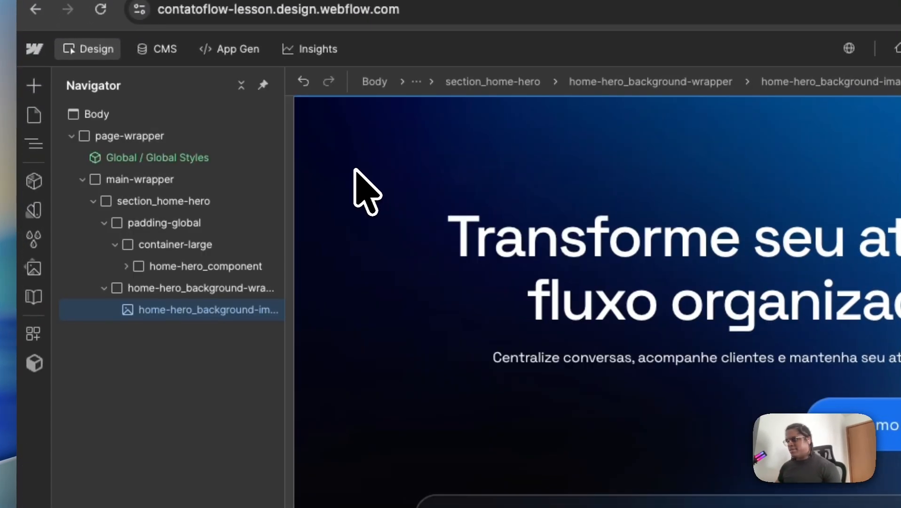
Preview the page and examine the hero section with its gradient background
scroll(512, 344, down, 5)
scroll(530, 362, up, 5)
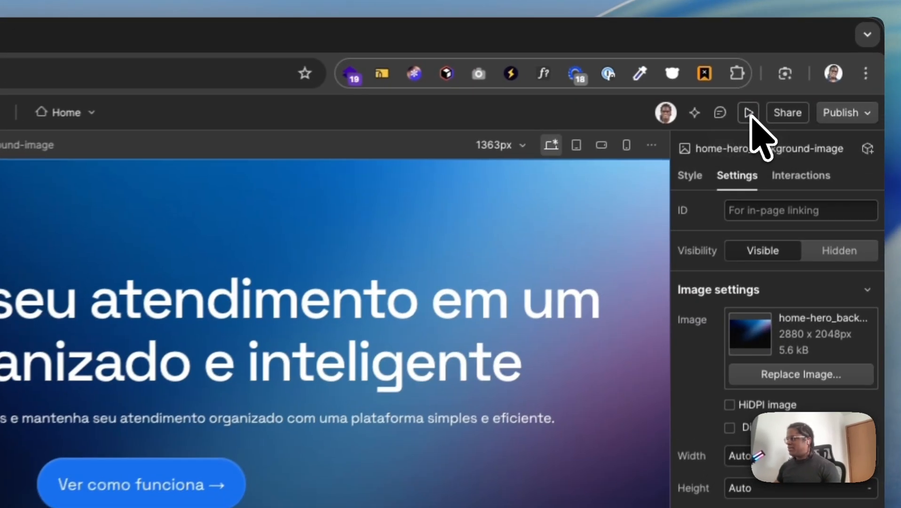
click(817, 66)
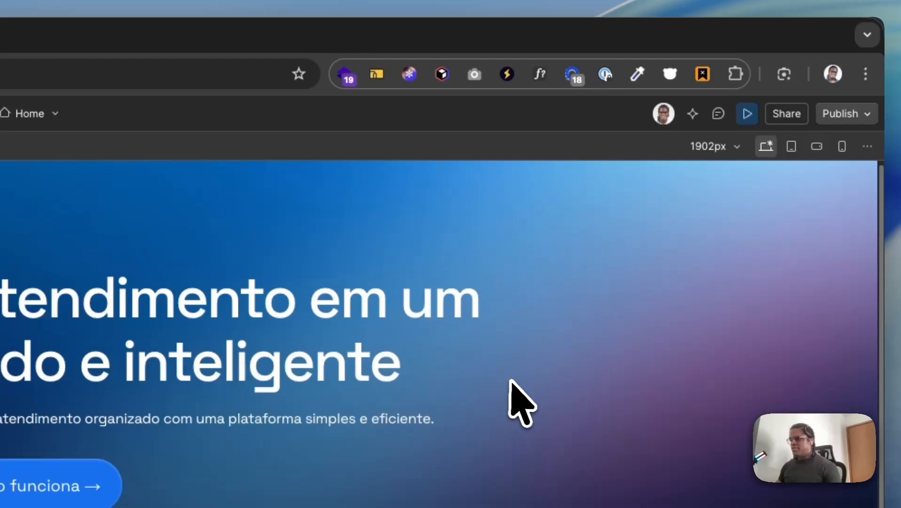
scroll(515, 383, down, 2)
scroll(518, 386, up, 2)
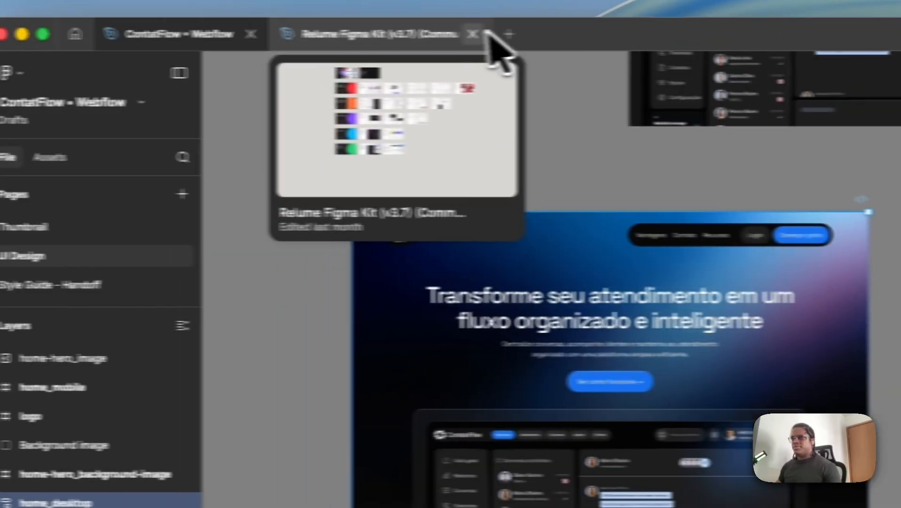
Switch to Figma, close the Relume Figma Kit file and present the home_desktop design as a prototype
click(494, 34)
click(505, 34)
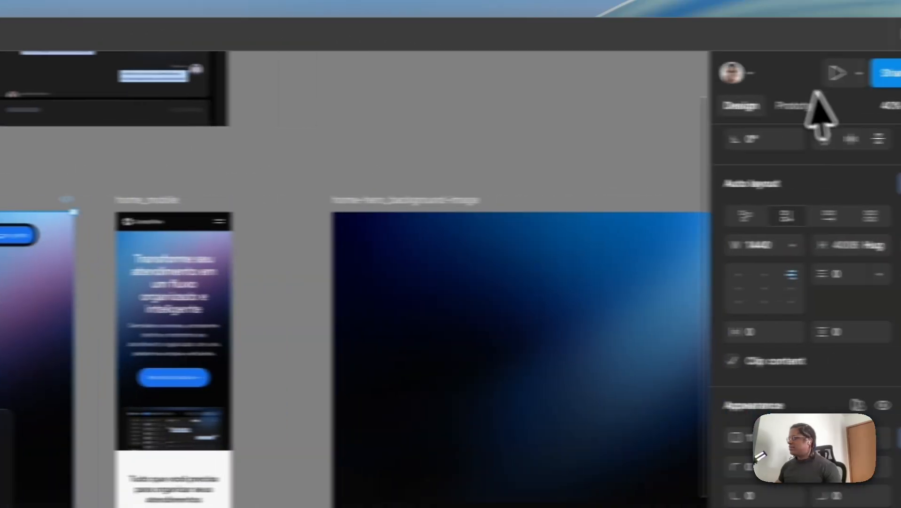
click(837, 73)
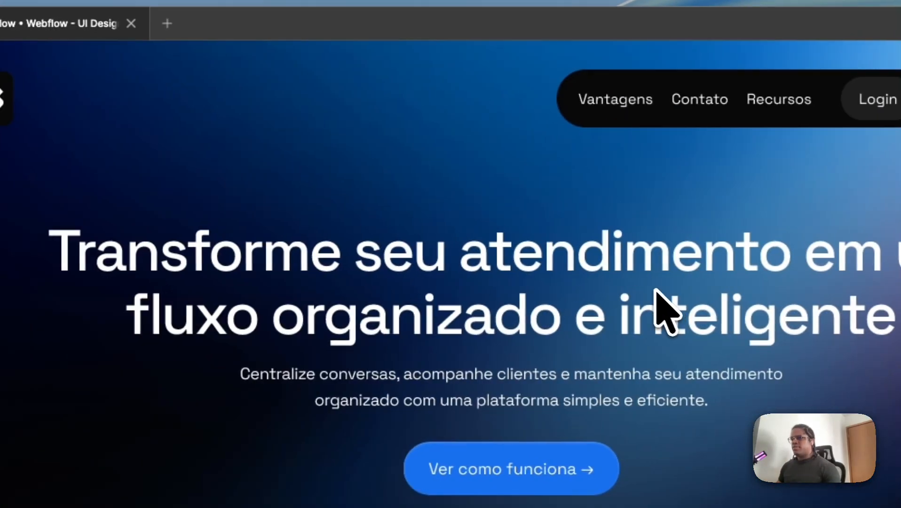
Switch between the Webflow preview and the Figma prototype to compare the hero's heading, paragraph, button and dashboard image
key(super+Tab)
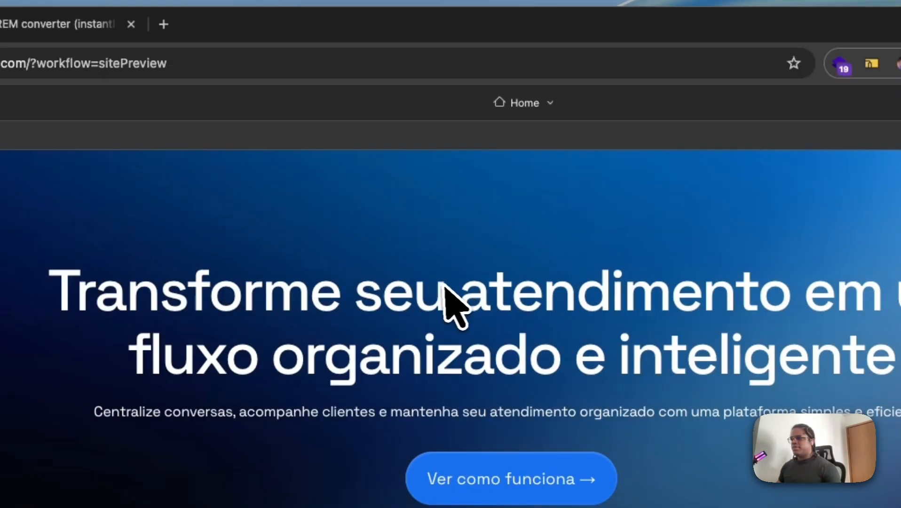
scroll(479, 282, down, 1)
scroll(479, 283, up, 1)
scroll(480, 283, down, 1)
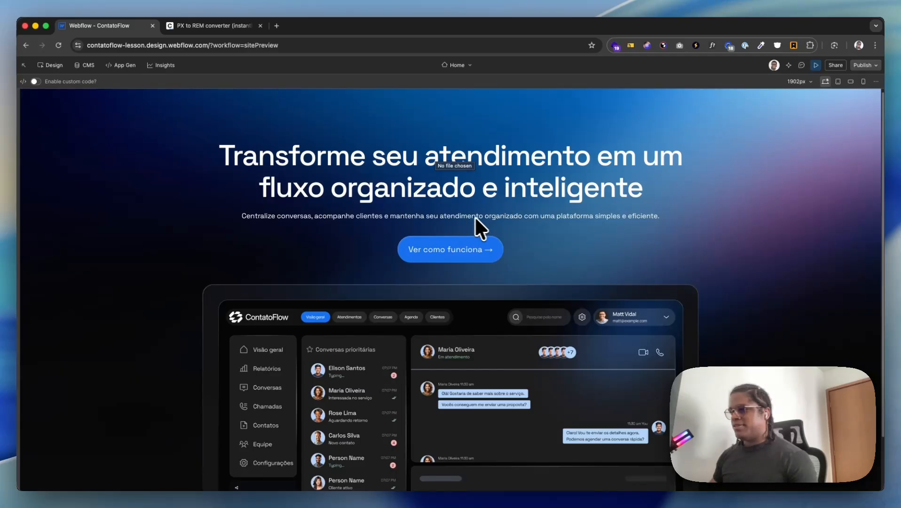
key(super+Tab)
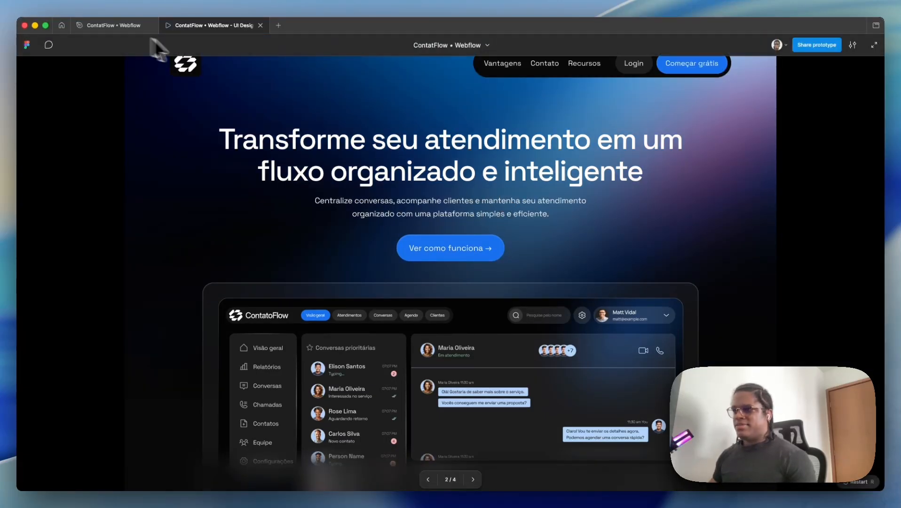
key(super+Tab)
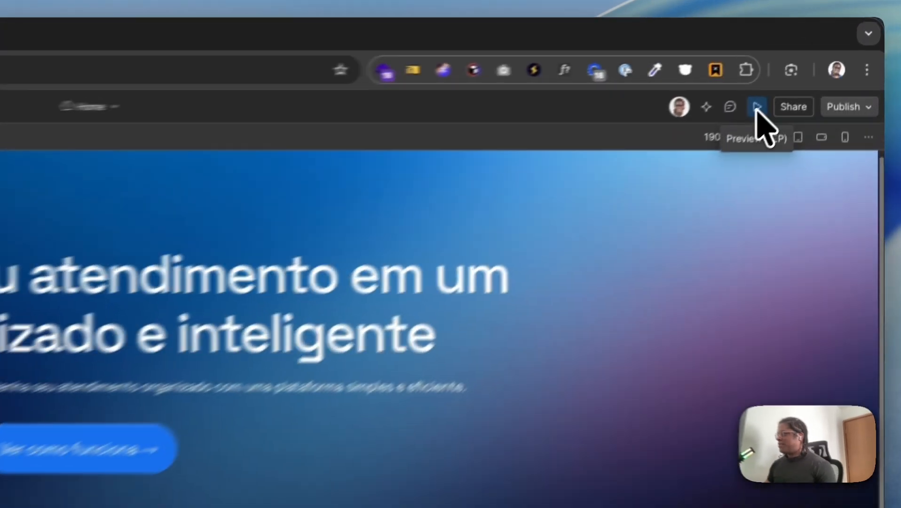
Leave the Webflow preview and compare the lower edge of the hero's dashboard image with the Figma prototype
click(817, 66)
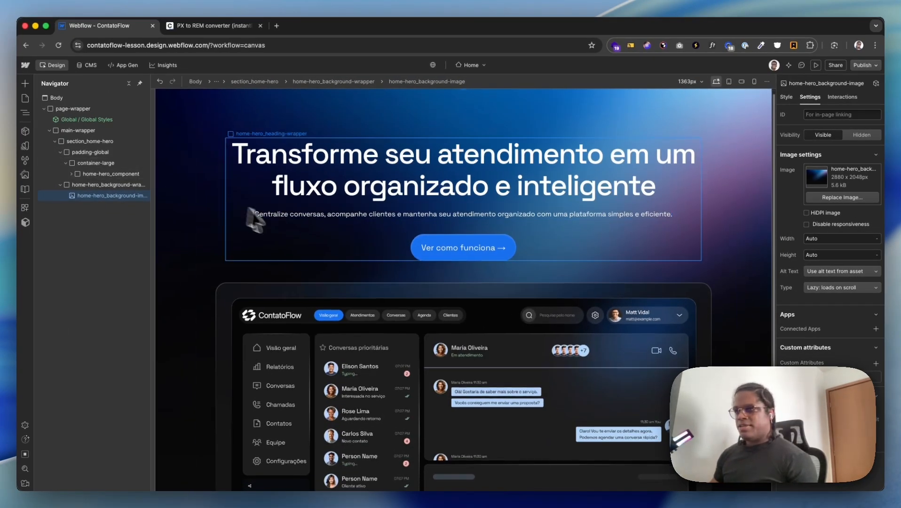
scroll(285, 224, down, 1)
scroll(289, 228, down, 3)
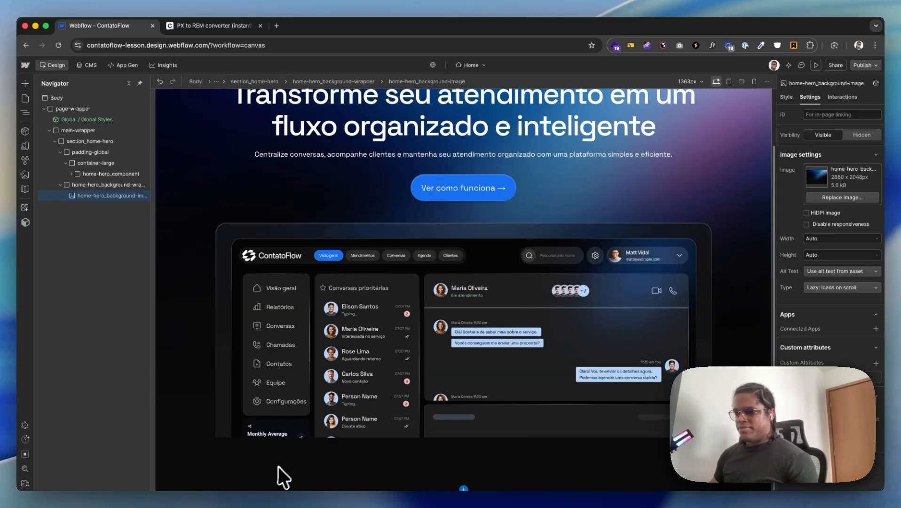
key(super+Tab)
scroll(379, 411, down, 1)
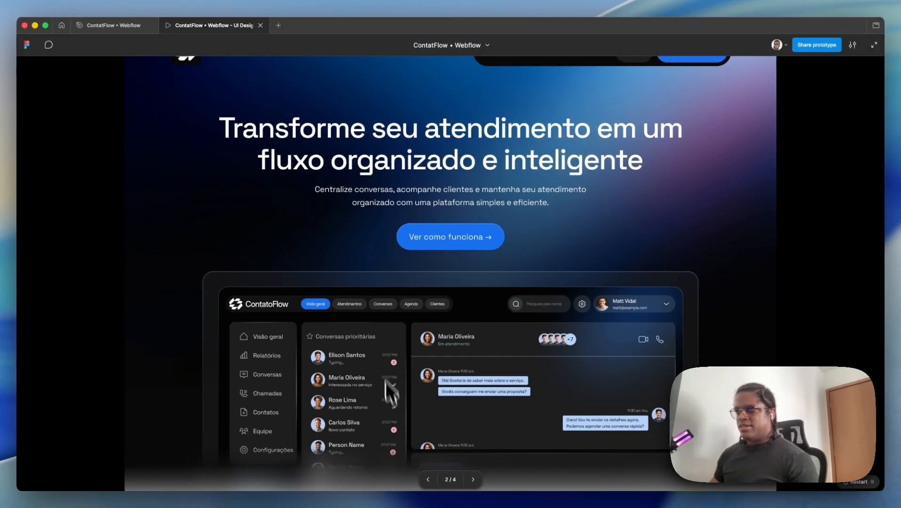
Return to the Figma design file and examine where the home_desktop hero's dashboard image meets the section's lower edge
click(126, 29)
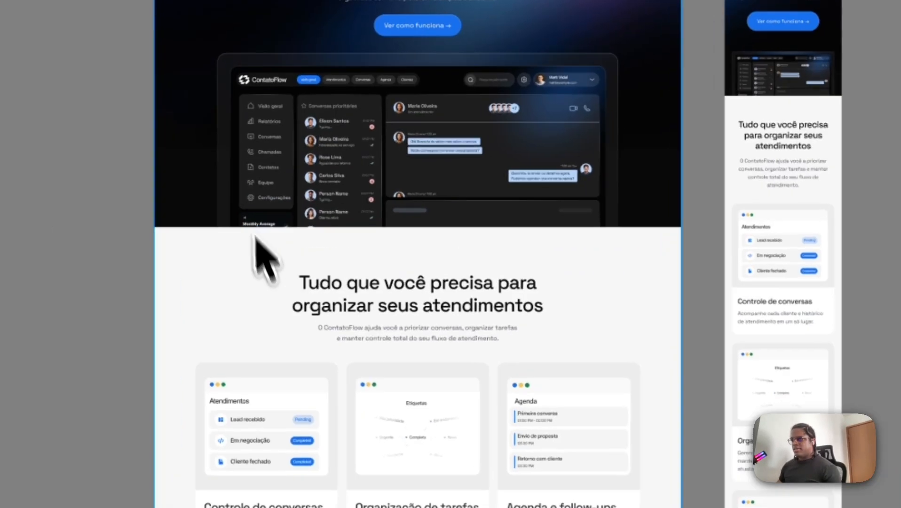
scroll(240, 279, up, 3)
super+click(299, 219)
click(800, 205)
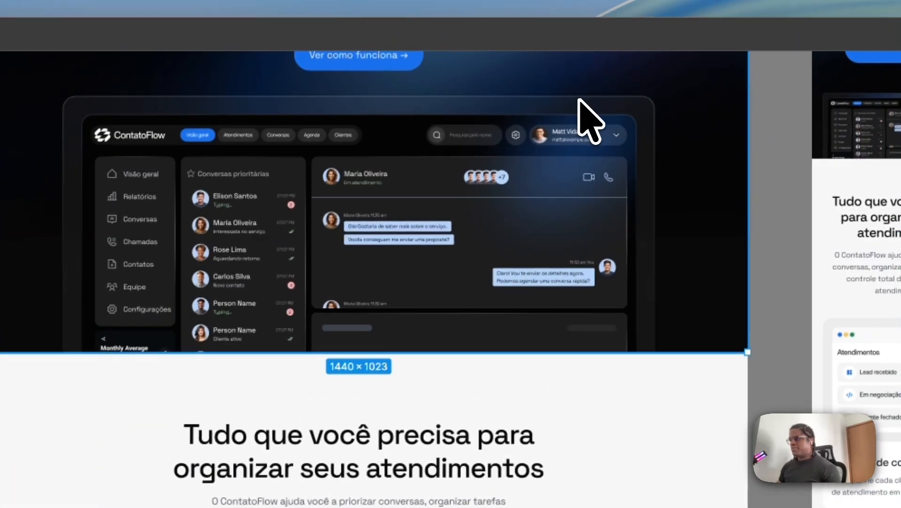
click(574, 98)
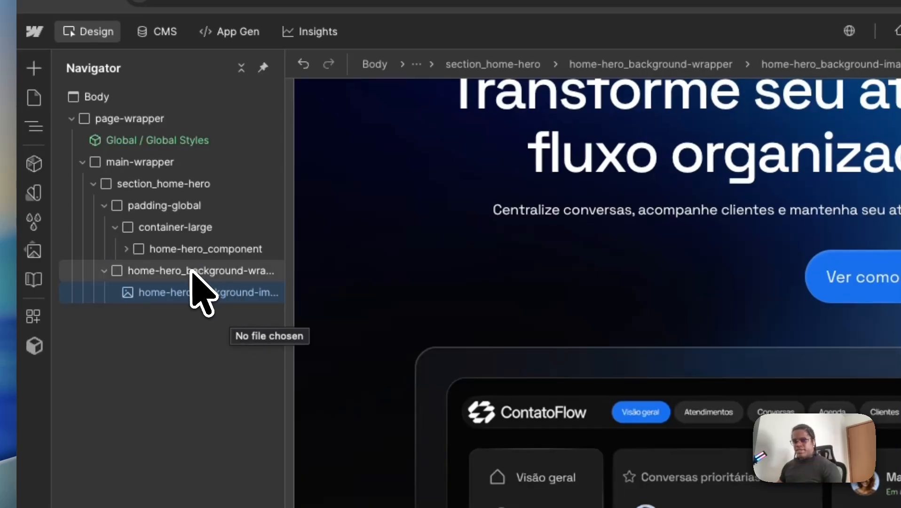
In Webflow, remove the padding-section-large class from the hero's padding-global element
click(104, 205)
click(104, 227)
click(155, 206)
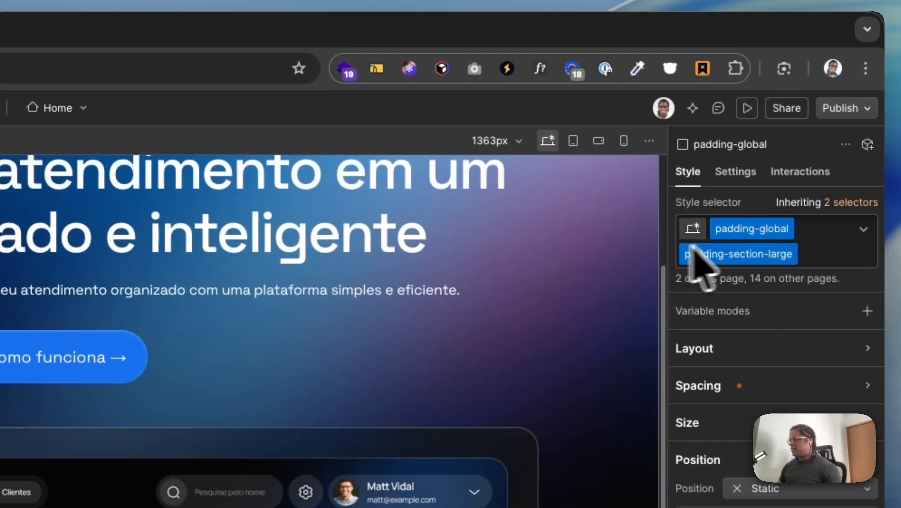
scroll(329, 348, up, 3)
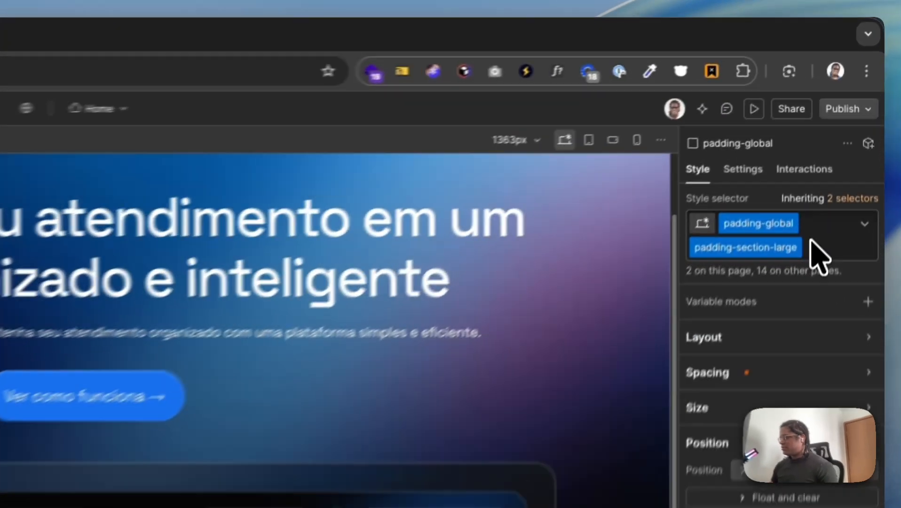
click(849, 138)
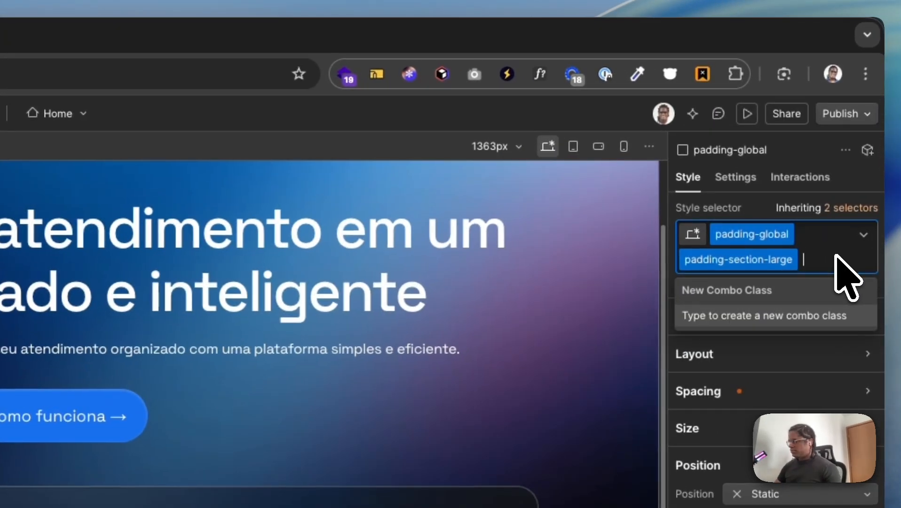
key(BackSpace)
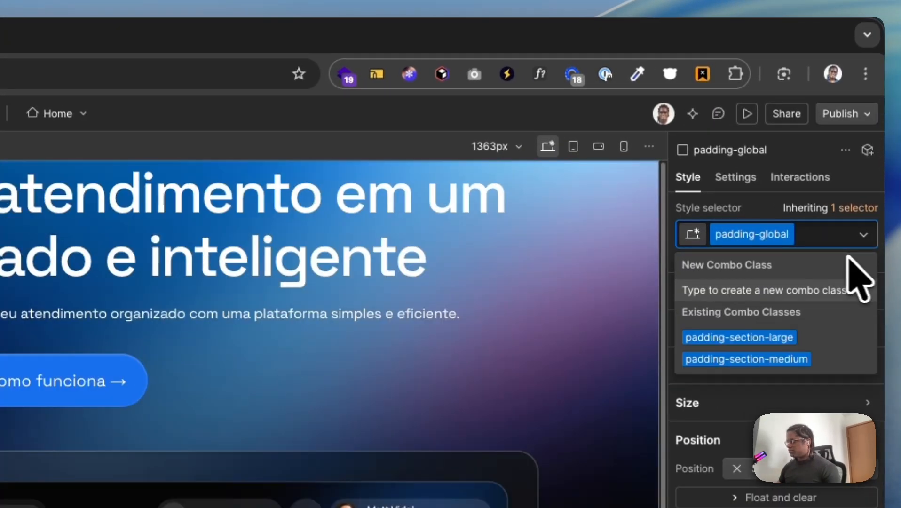
click(724, 203)
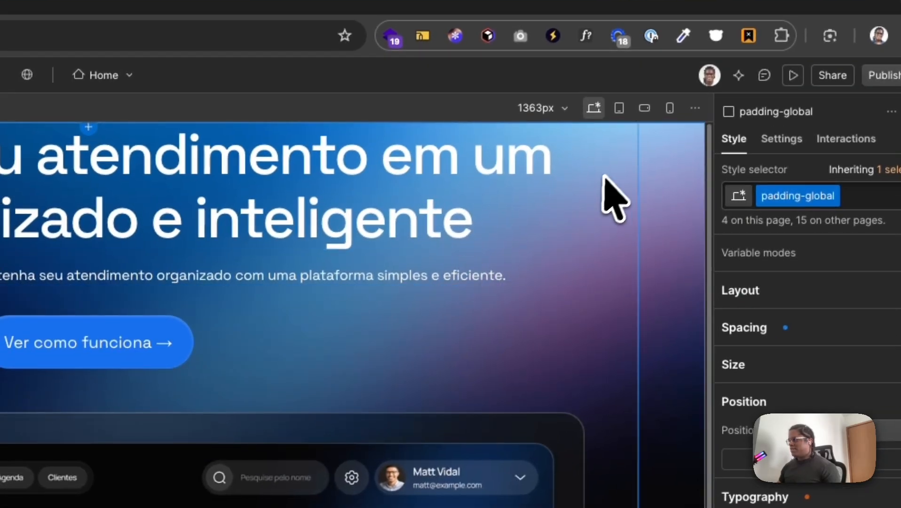
Expand home-hero_component and compare its structure with the hero's heading group and dashboard in the Figma design
click(600, 282)
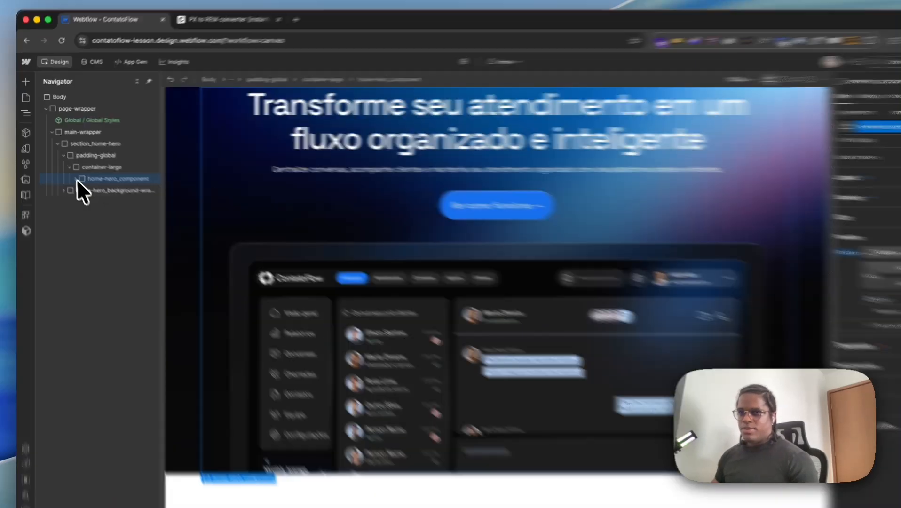
click(71, 174)
click(138, 259)
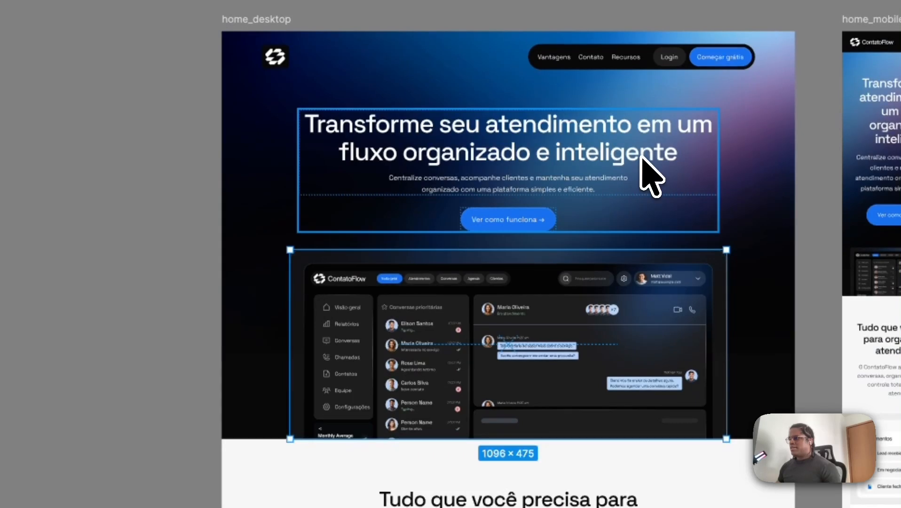
click(642, 157)
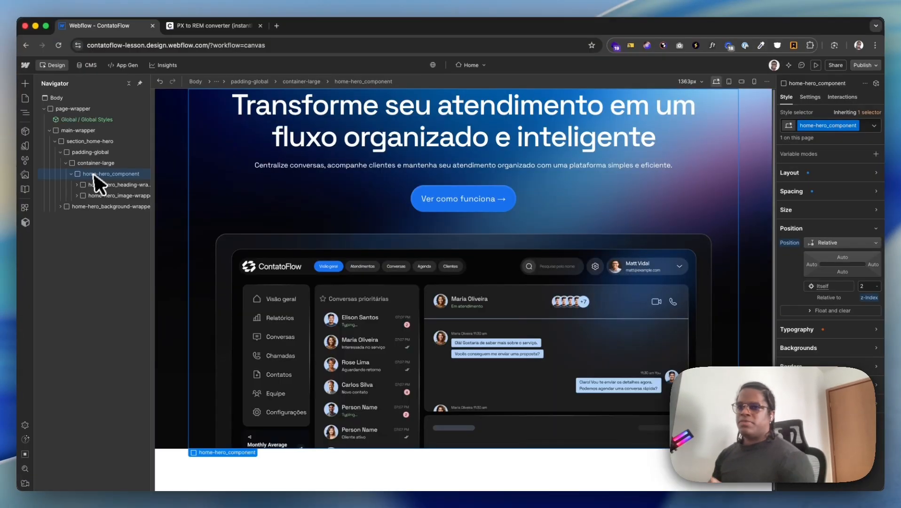
Try adding the padding-top-large combo class to the hero's padding-global element in Webflow
click(94, 151)
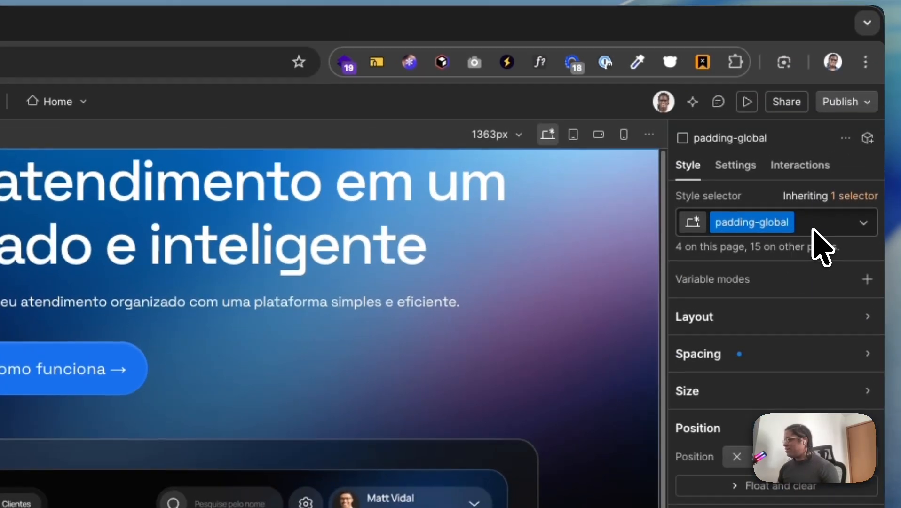
click(813, 227)
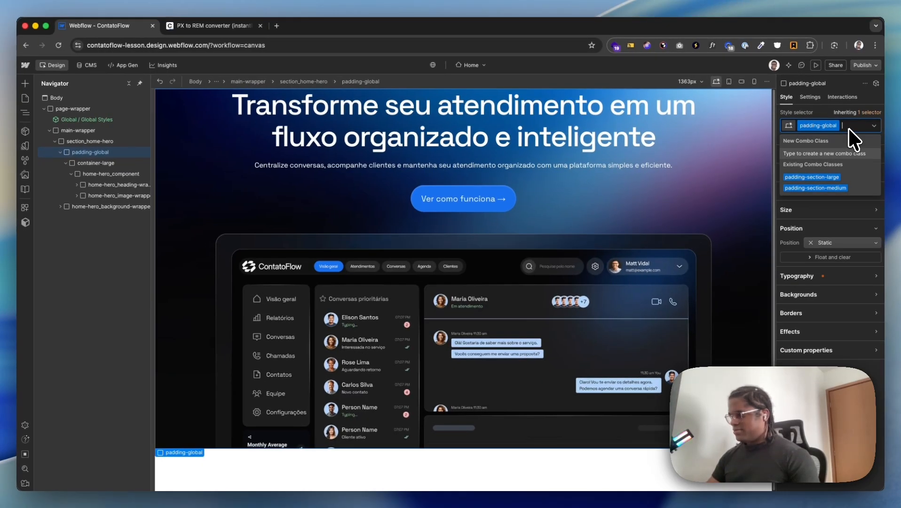
text(padding0)
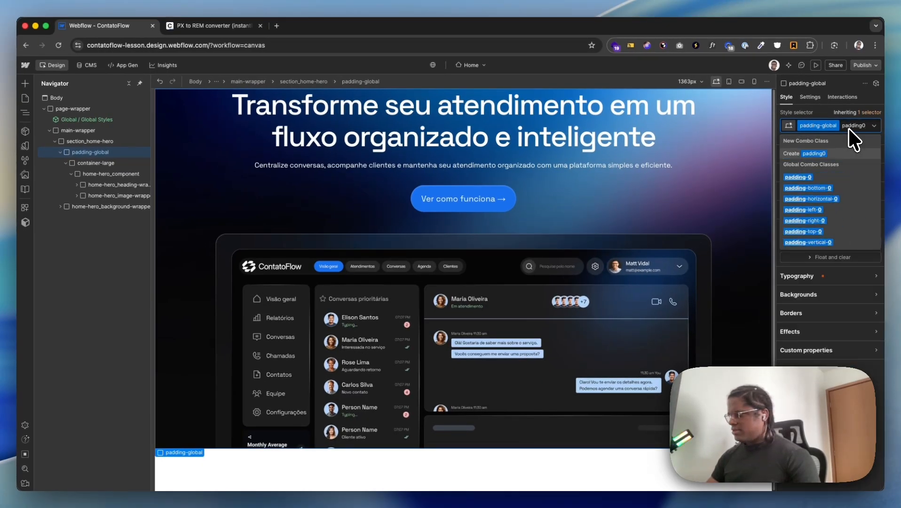
key(BackSpace)
text(-top)
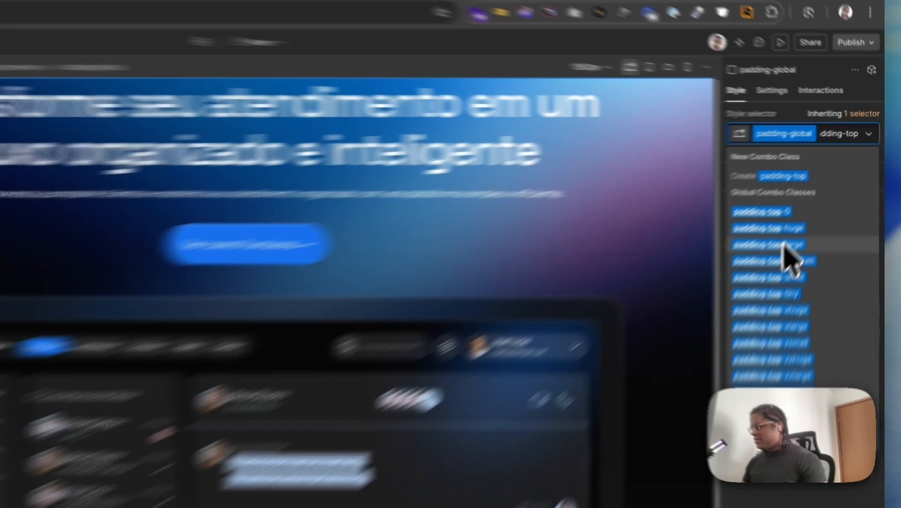
click(817, 198)
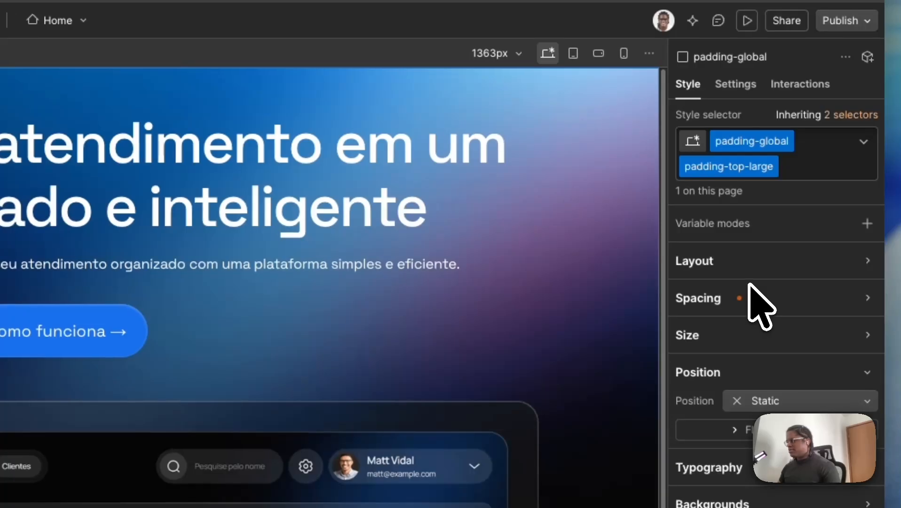
Inspect the spacing variable behind the top padding and undo the padding-top-large class
click(744, 299)
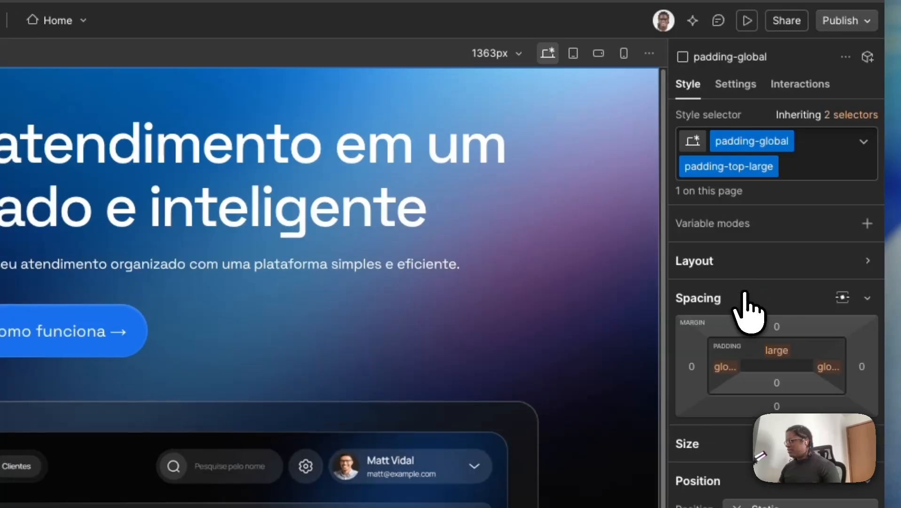
click(782, 349)
click(868, 376)
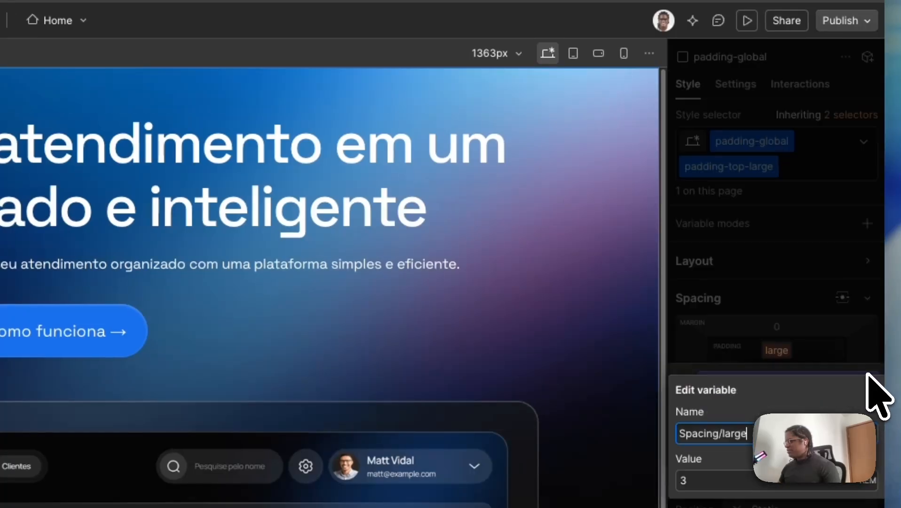
click(815, 340)
key(ctrl+z)
Add the padding-section-top-large combo class to the hero's padding-global element
click(808, 137)
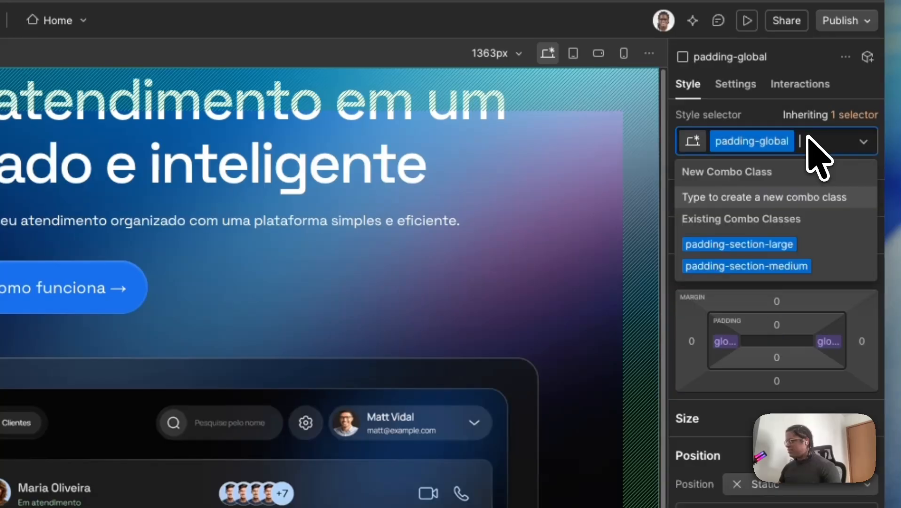
text(padding-s)
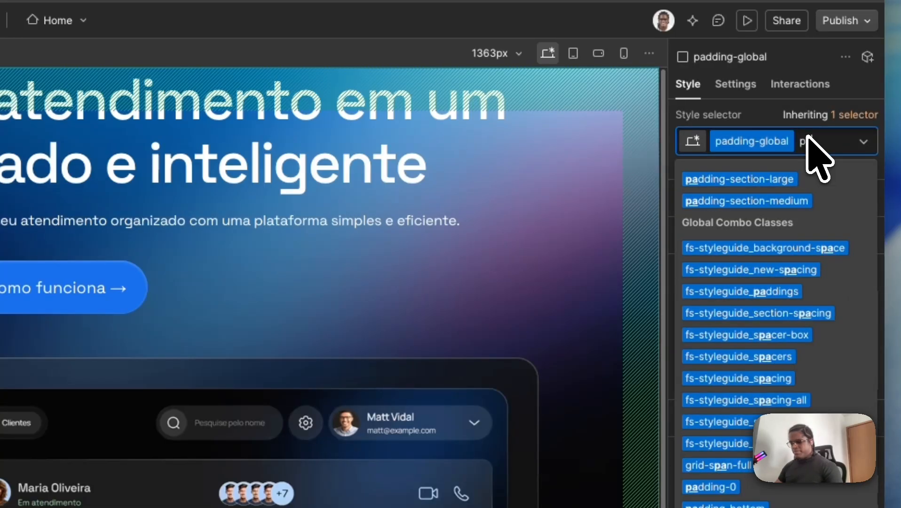
text(ect)
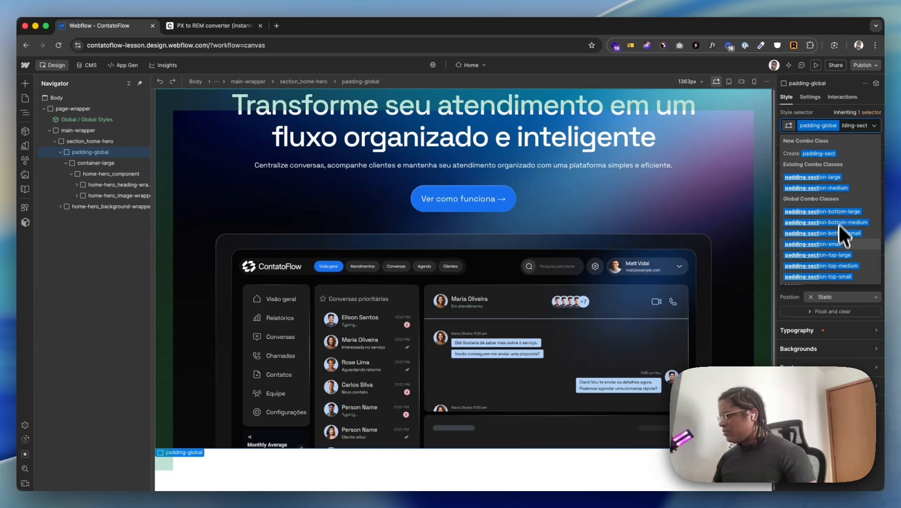
text(ion-top)
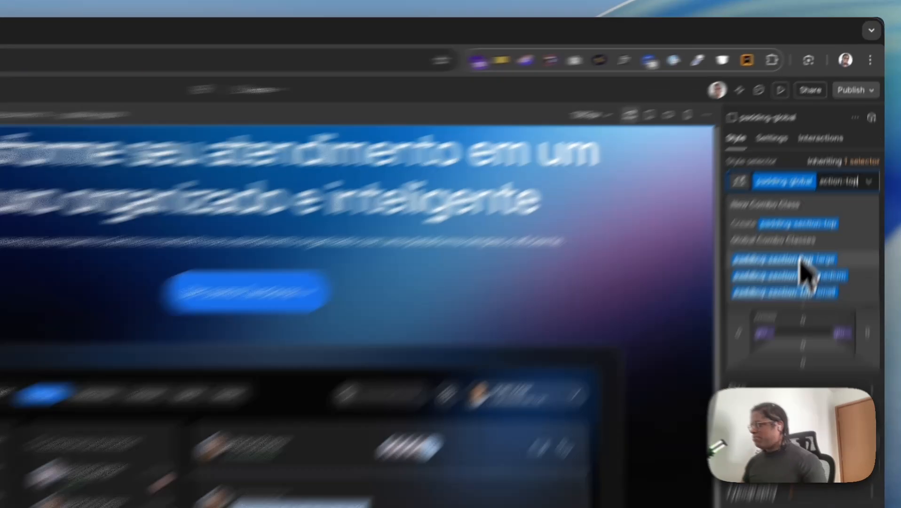
click(827, 177)
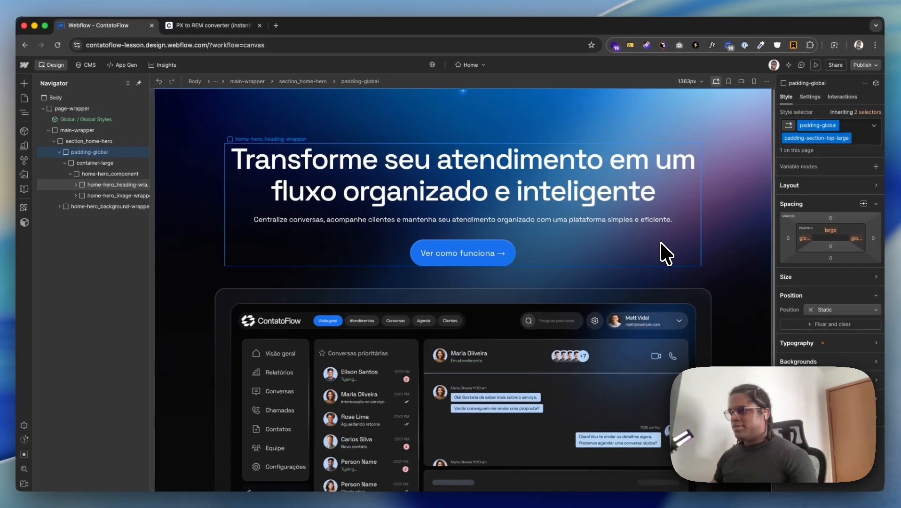
Switch to Figma and measure the distance from the hero's Content Wrapper to the upper edge of the frame
key(super+Tab)
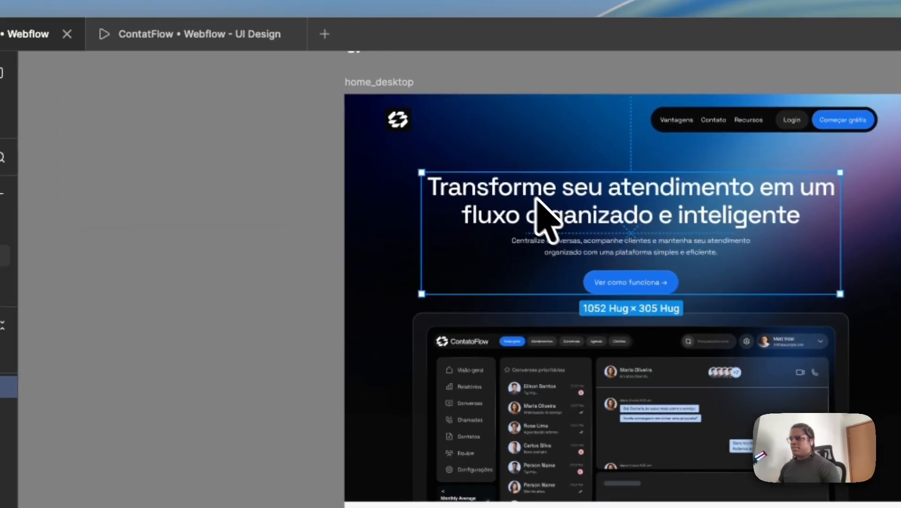
key(alt)
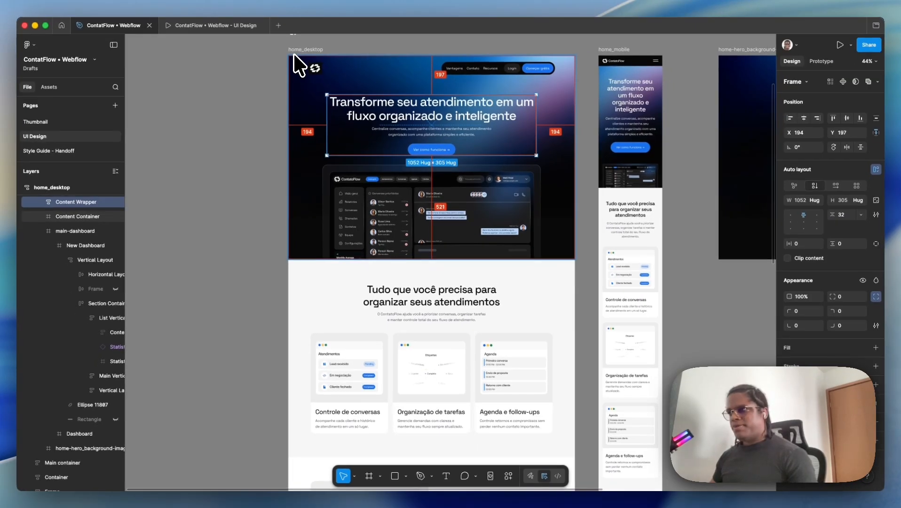
key(super+Tab)
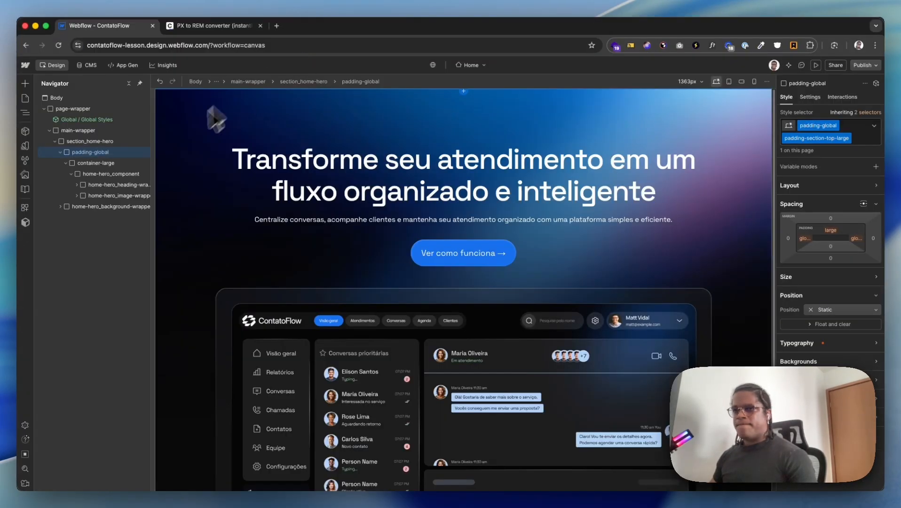
In Webflow, set the top padding of home-hero_component to 78/16 rem
click(105, 174)
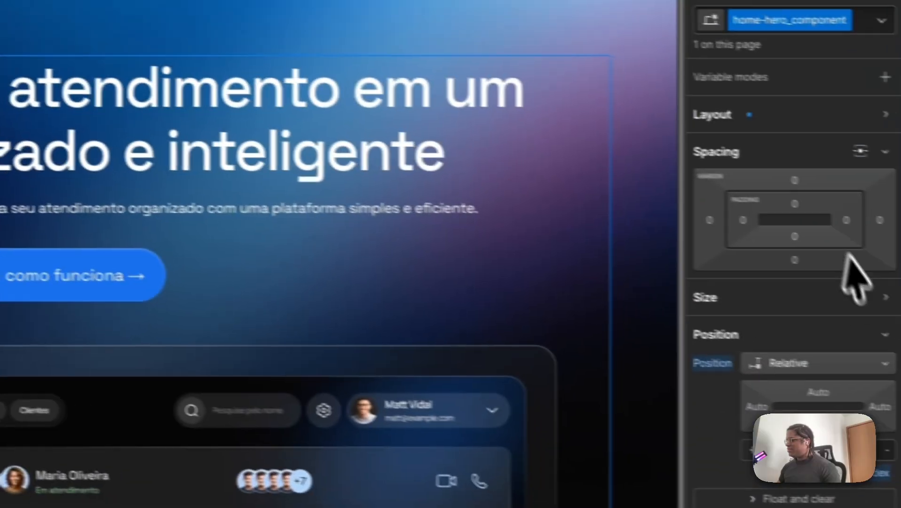
click(778, 202)
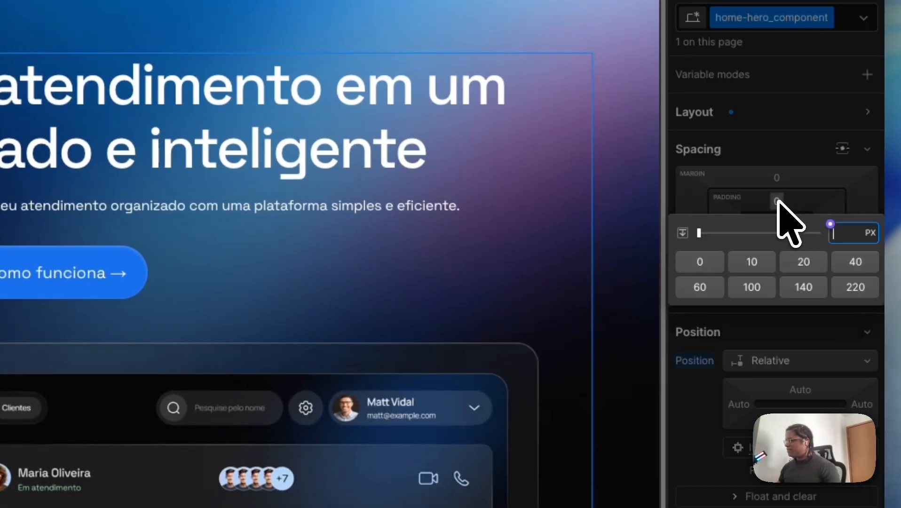
text(78)
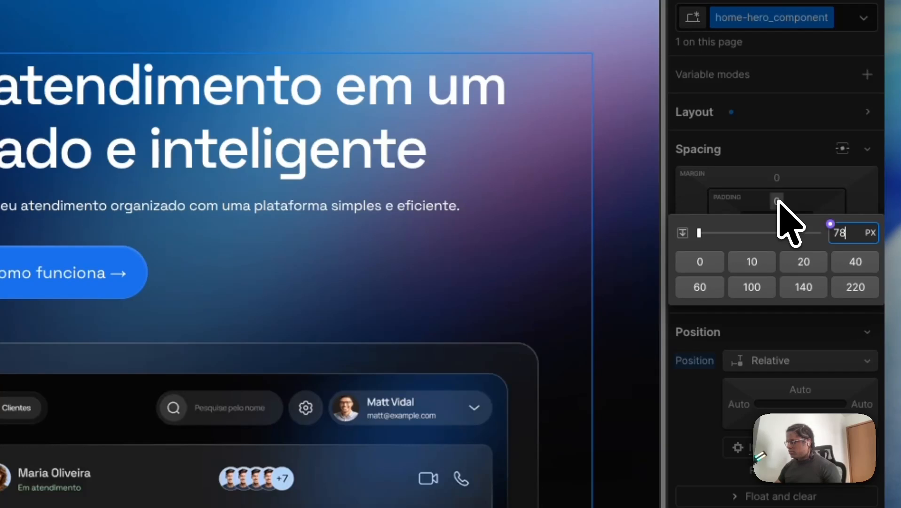
text(/)
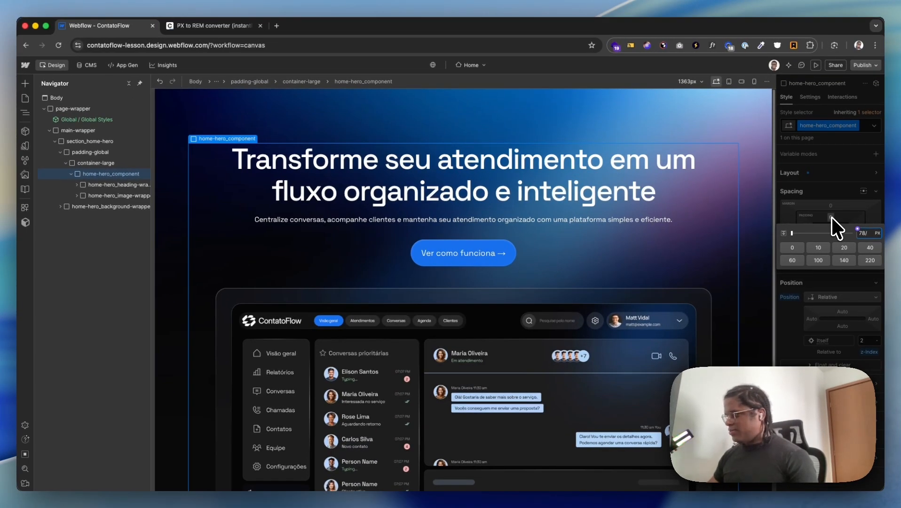
text(16)
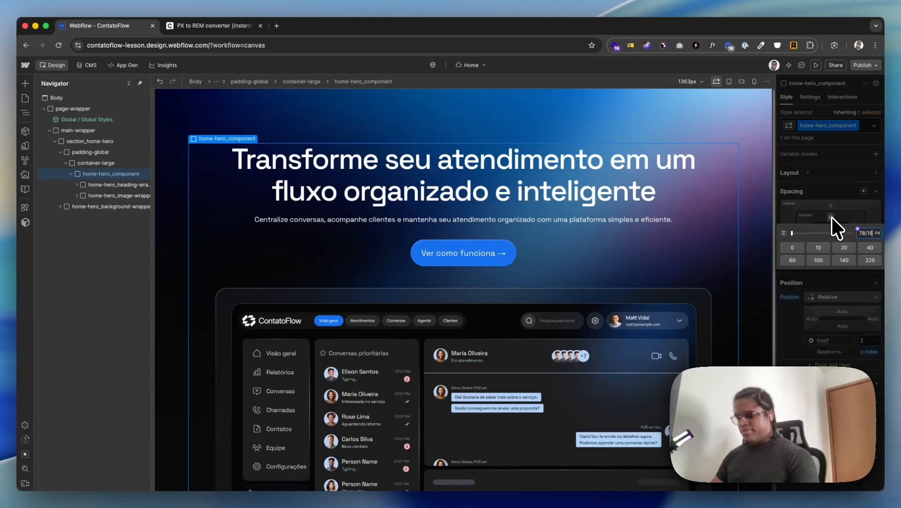
text(rem)
key(Return)
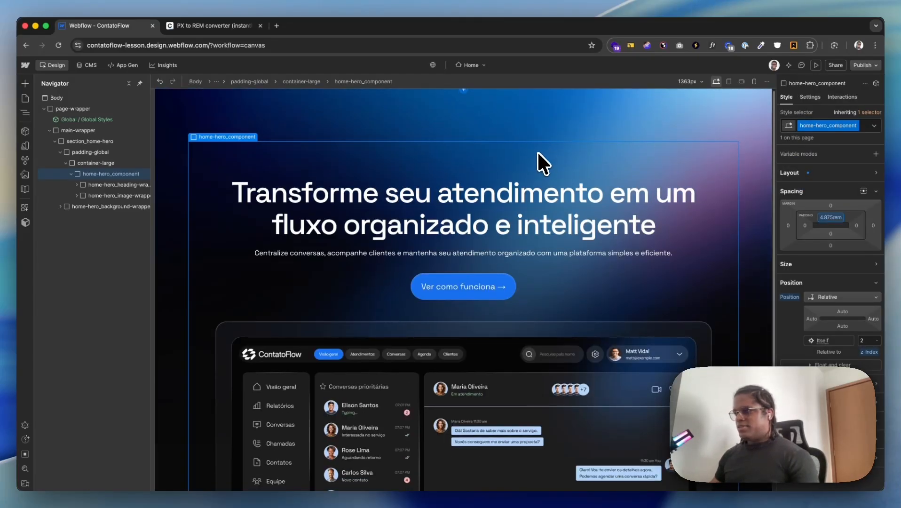
scroll(543, 160, down, 2)
scroll(562, 152, up, 2)
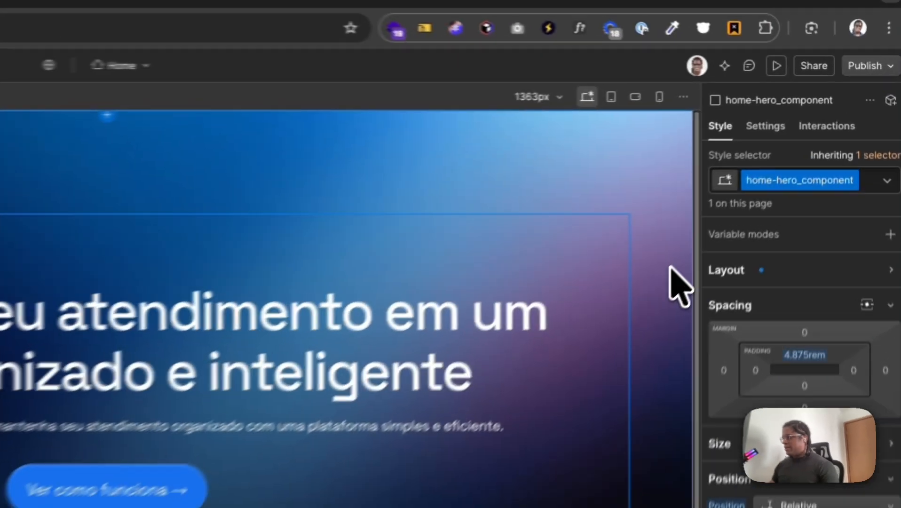
click(761, 171)
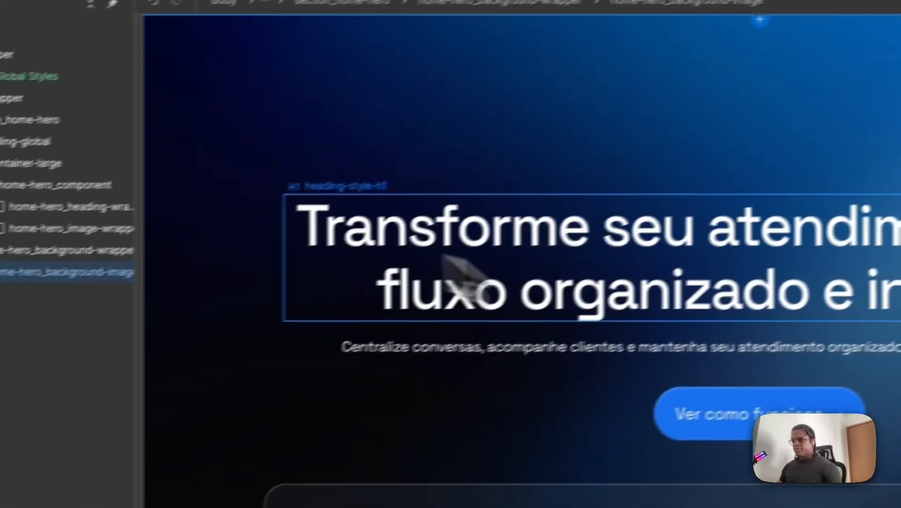
scroll(443, 296, down, 4)
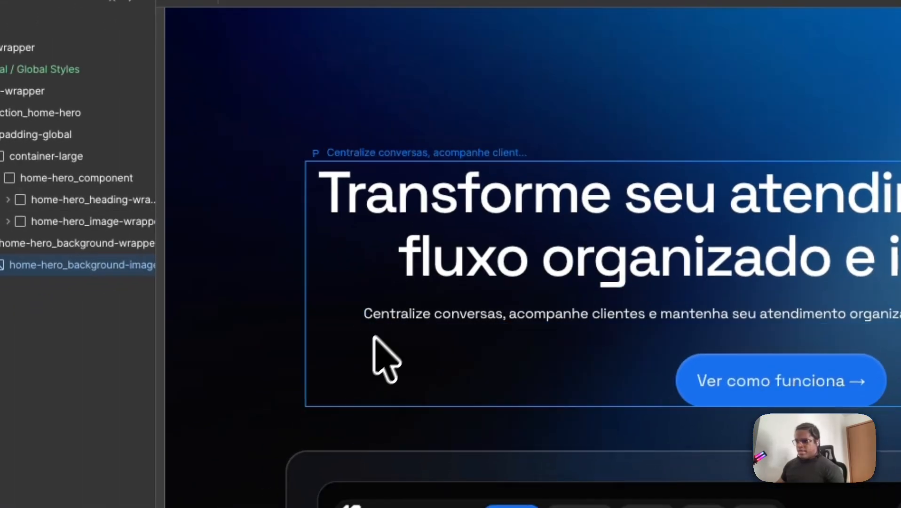
Switch to Figma and inspect the width of the hero's Sub Heading text in the home_desktop frame
scroll(413, 322, up, 2)
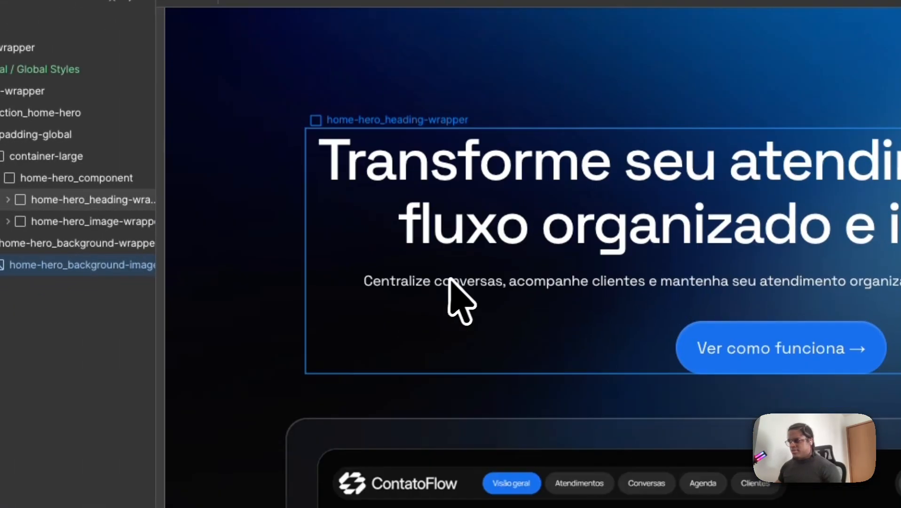
scroll(459, 292, up, 3)
key(super+Tab)
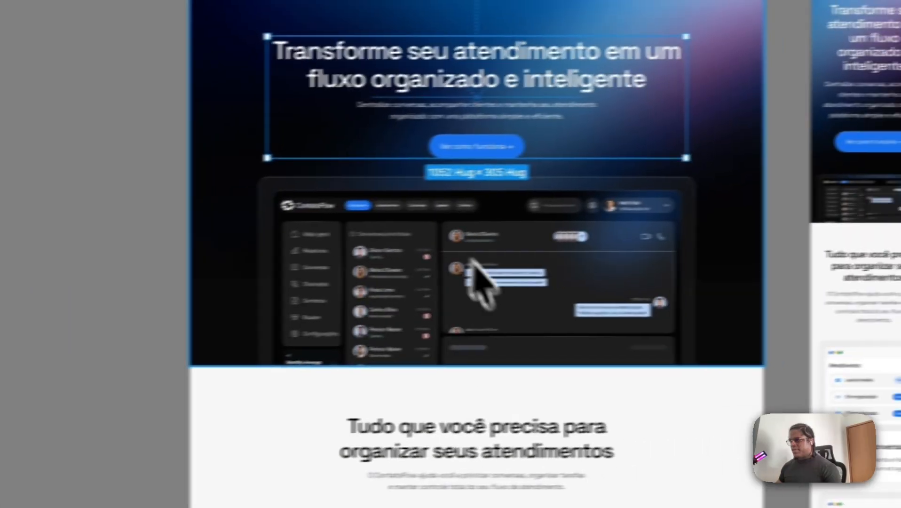
super+click(449, 112)
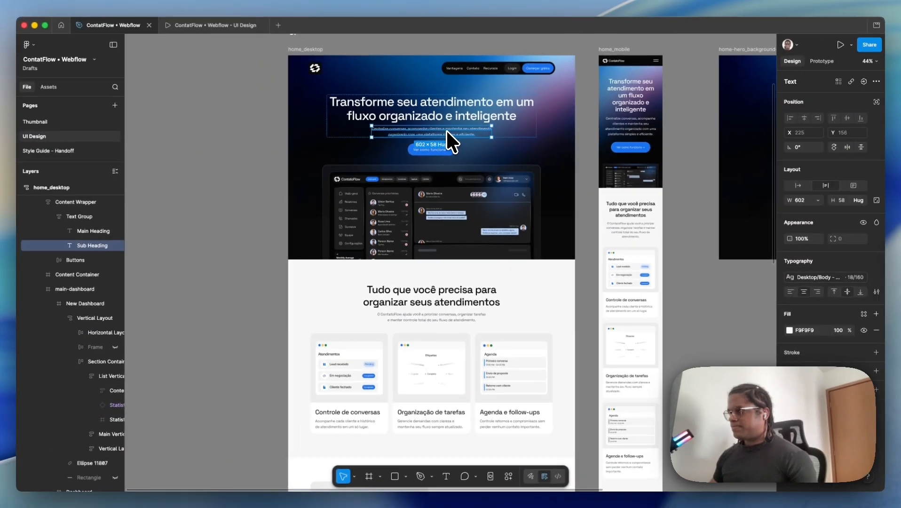
scroll(436, 125, up, 5)
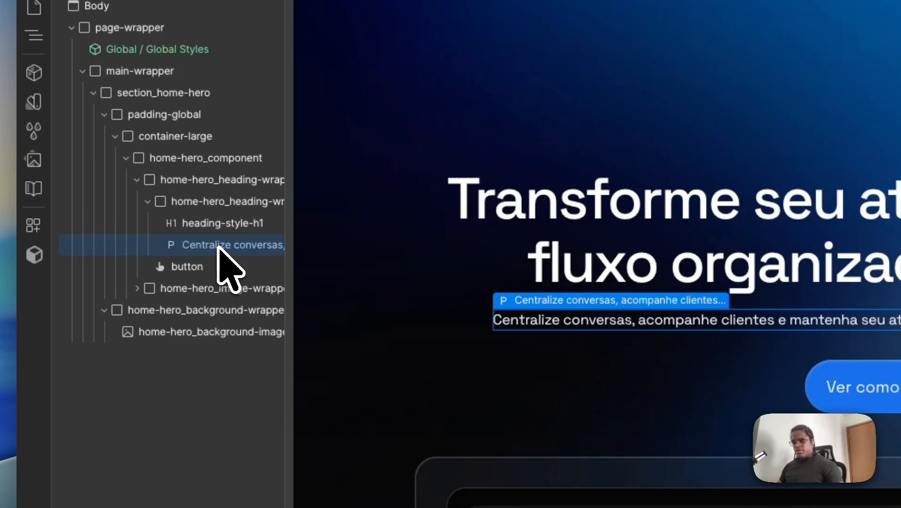
In Webflow, add a Div Block inside home-hero_heading-wrap below the H1 and nest the description paragraph in it
click(207, 202)
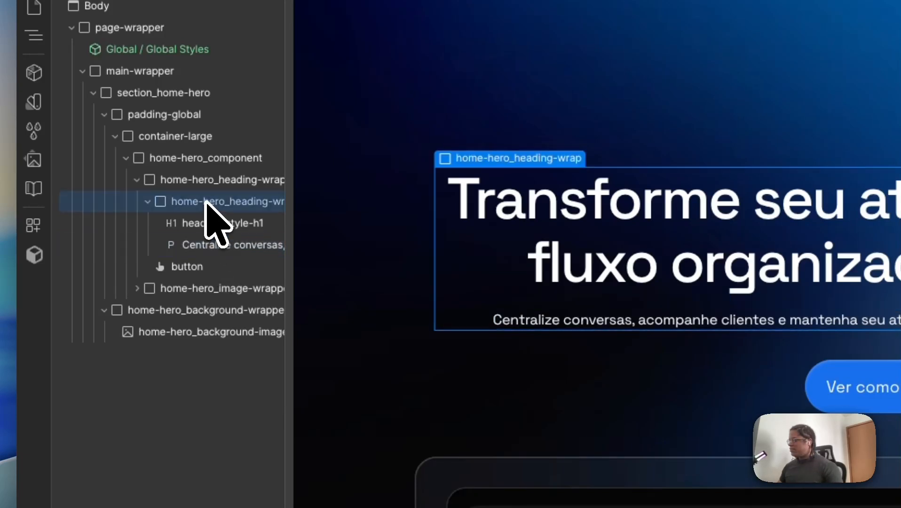
key(super+e)
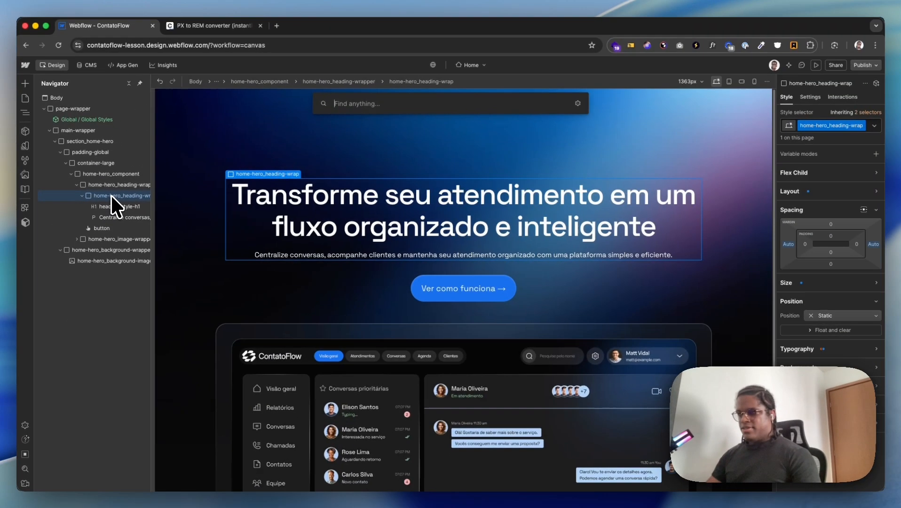
text(div)
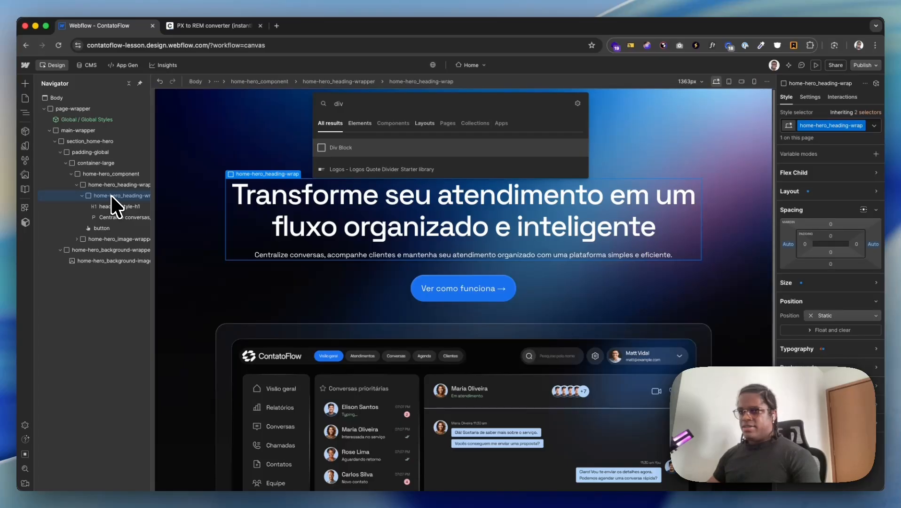
key(Return)
mouse_move(108, 228)
mouse_down()
mouse_move(107, 211)
mouse_move(108, 221)
mouse_up()
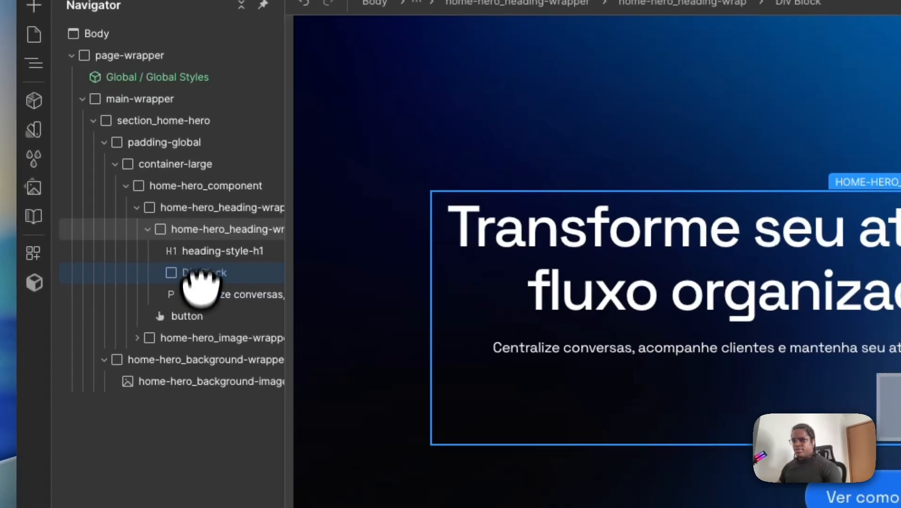
mouse_move(200, 282)
mouse_down()
mouse_move(201, 292)
mouse_move(222, 272)
mouse_move(210, 272)
mouse_up()
click(207, 296)
click(211, 273)
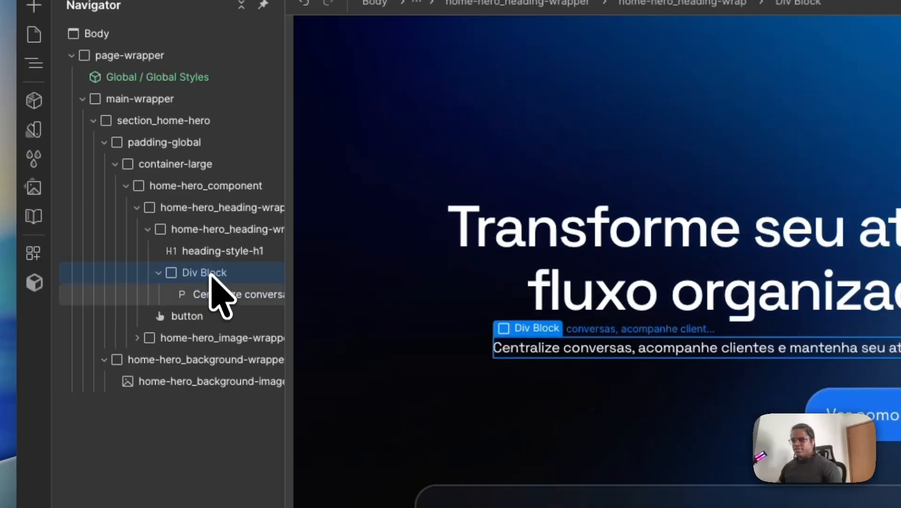
Give the Div Block around the description paragraph the new class home-hero_description-wrapper
click(249, 231)
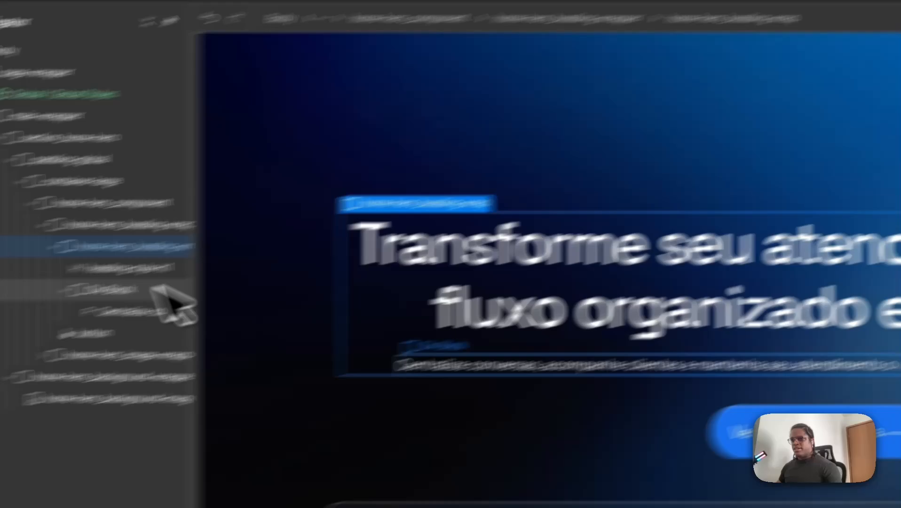
click(200, 258)
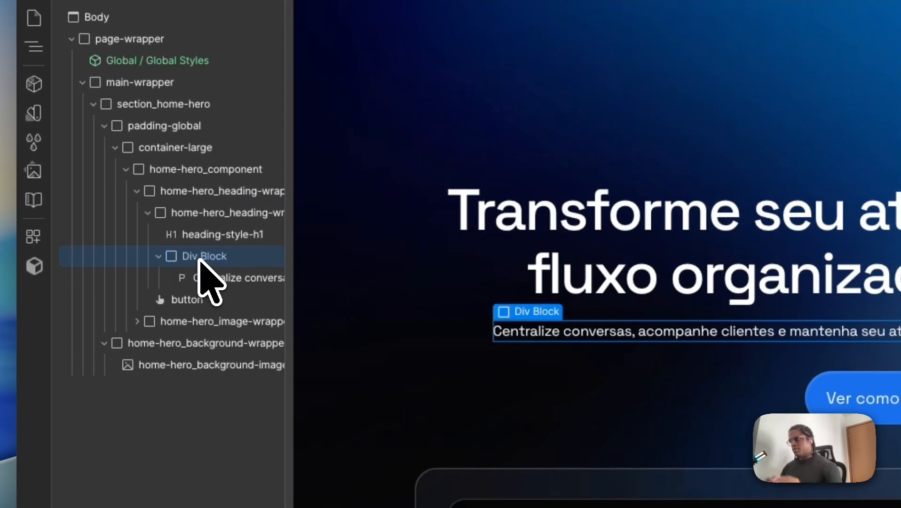
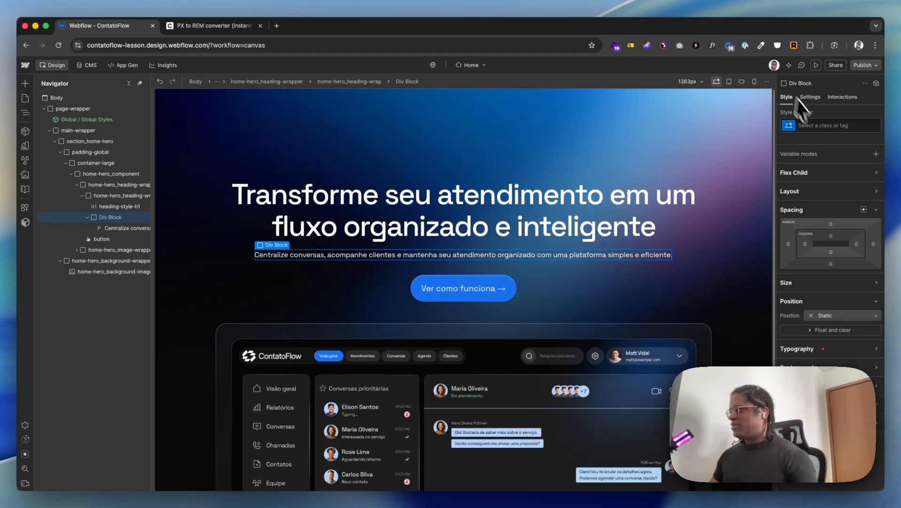
click(816, 121)
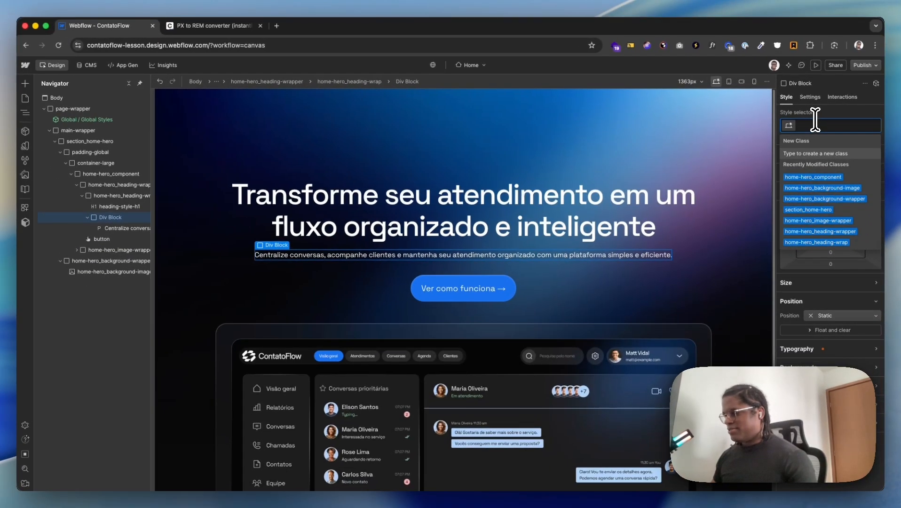
text(home-hero_heading-wrap)
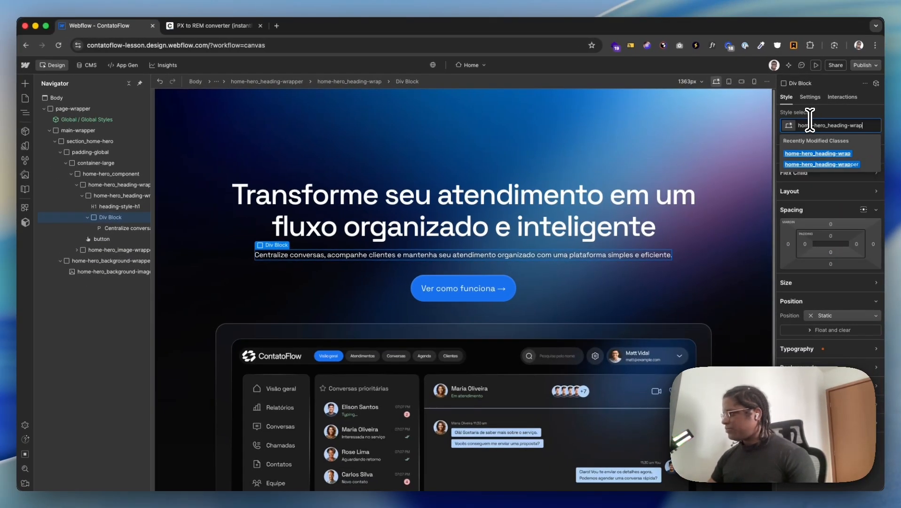
key(BackSpace)
key(BackSpace)
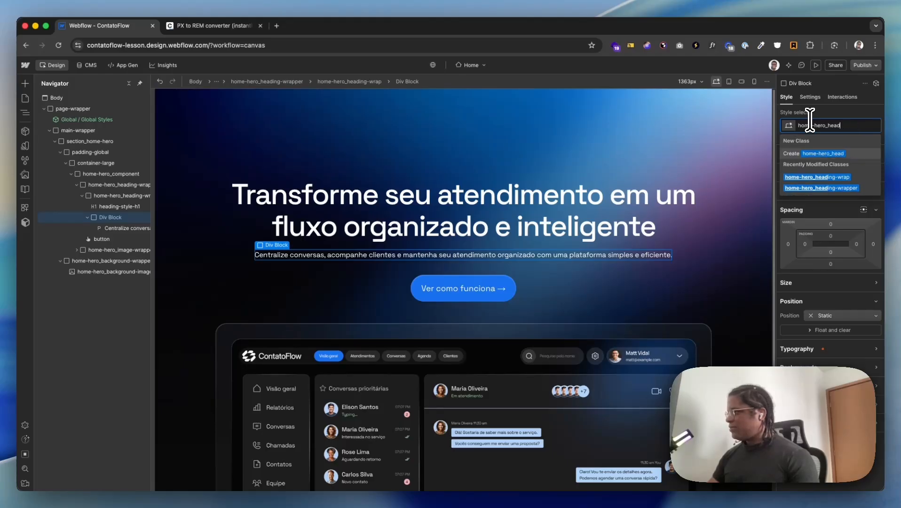
key(BackSpace)
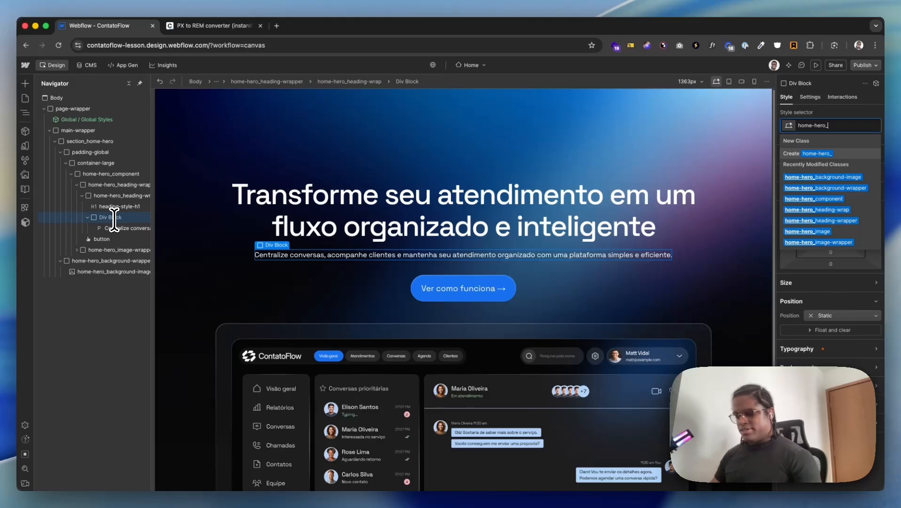
text(description-wrapper)
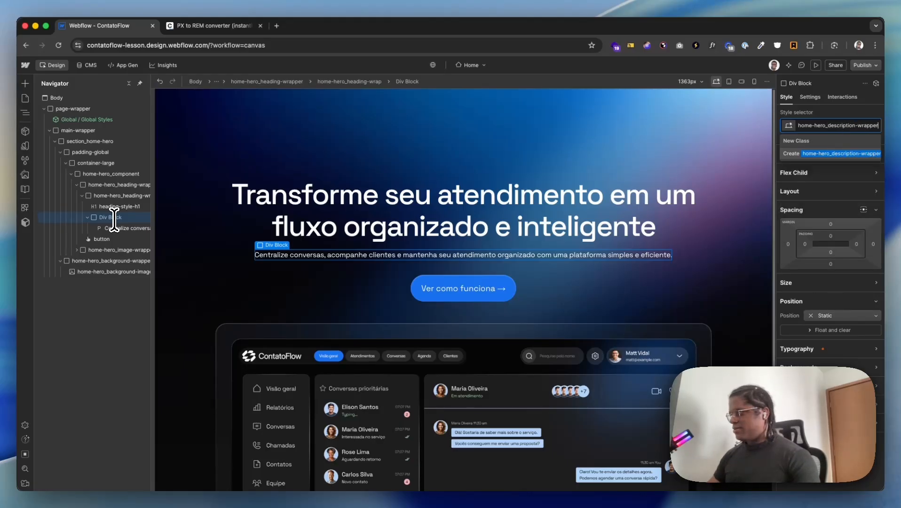
key(Return)
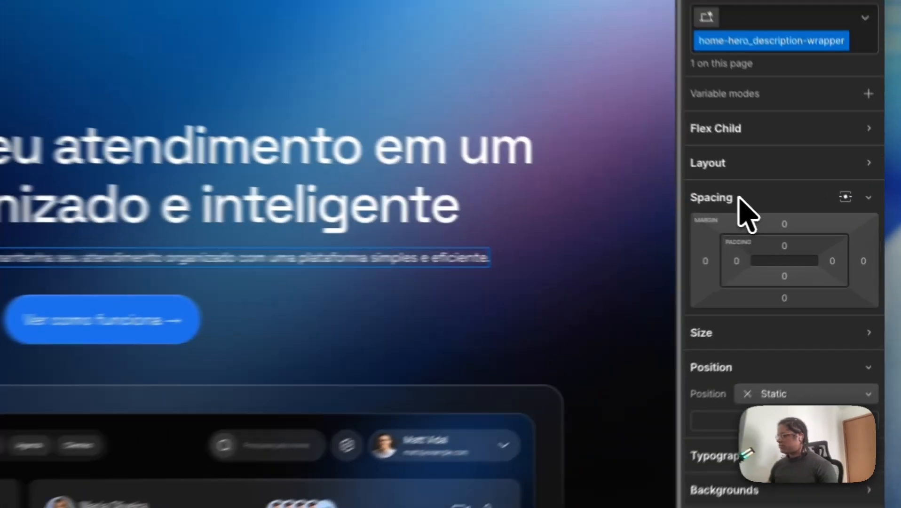
Set the maximum width of home-hero_description-wrapper to 602/16rem and its width to 100%
click(808, 223)
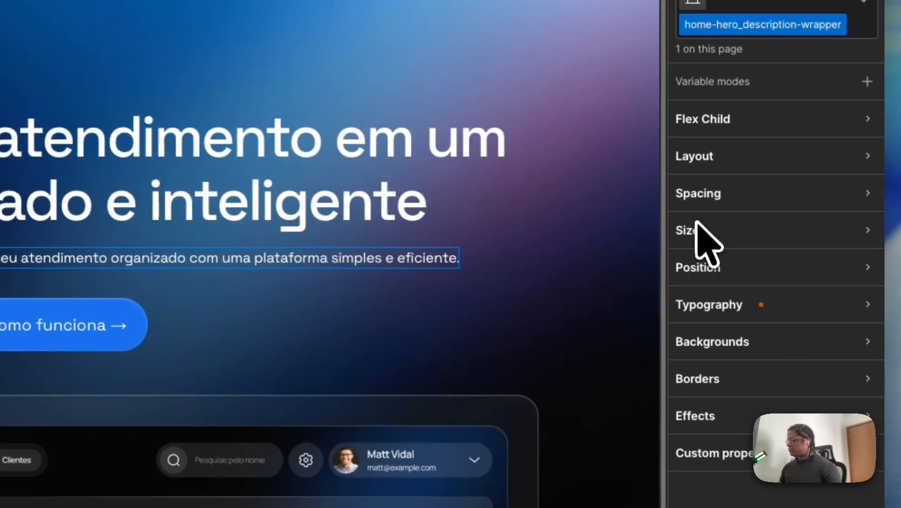
click(696, 224)
click(741, 316)
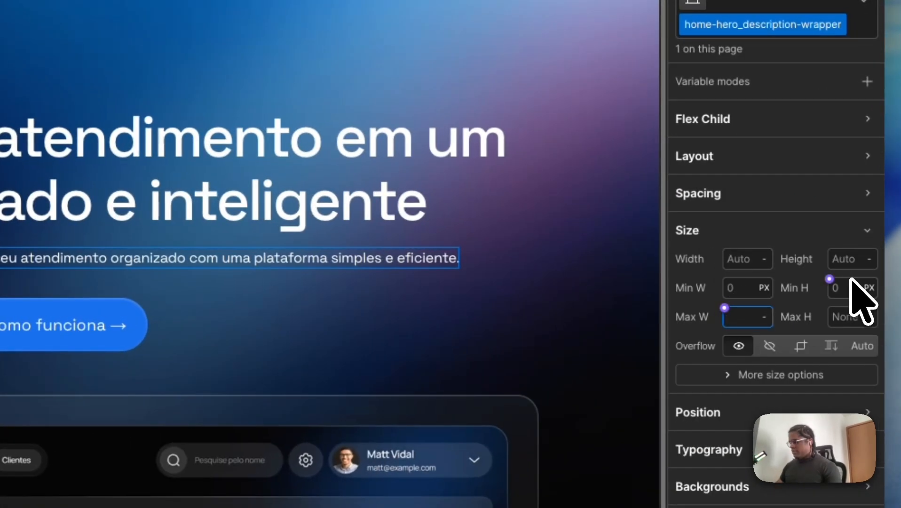
text(602/16rem)
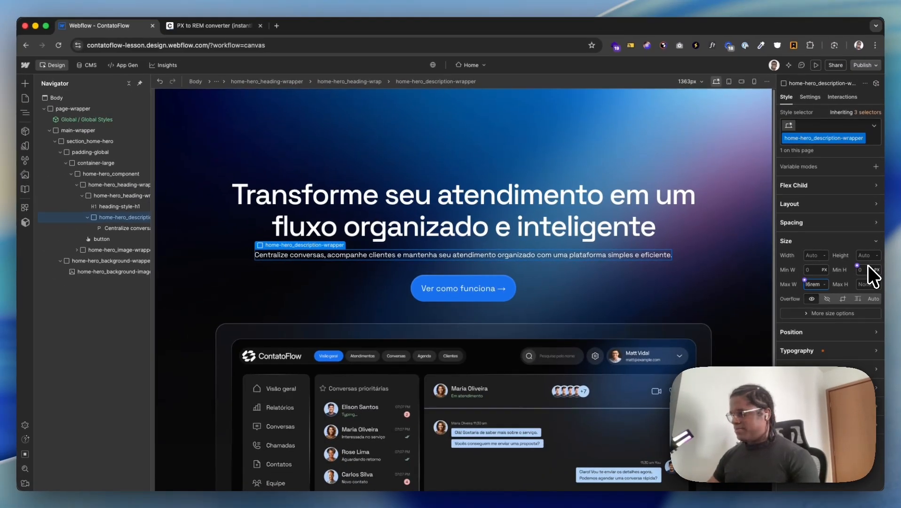
key(Return)
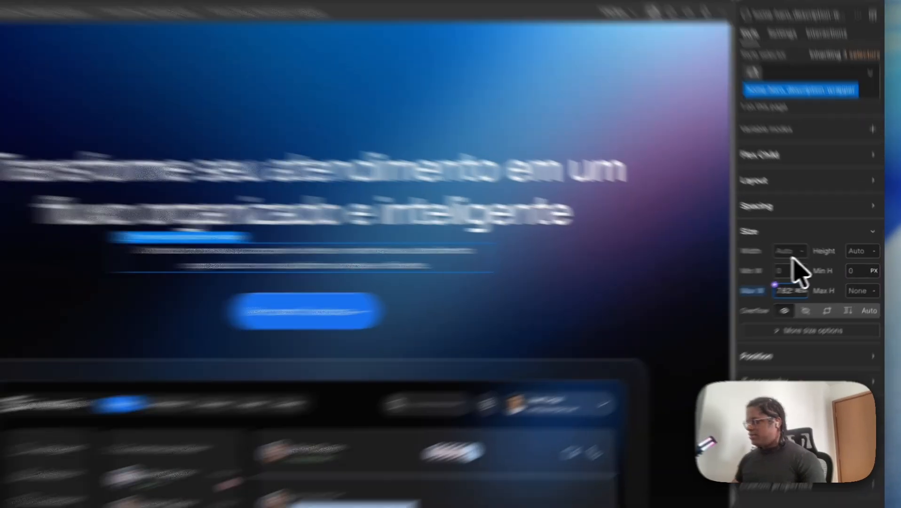
click(816, 257)
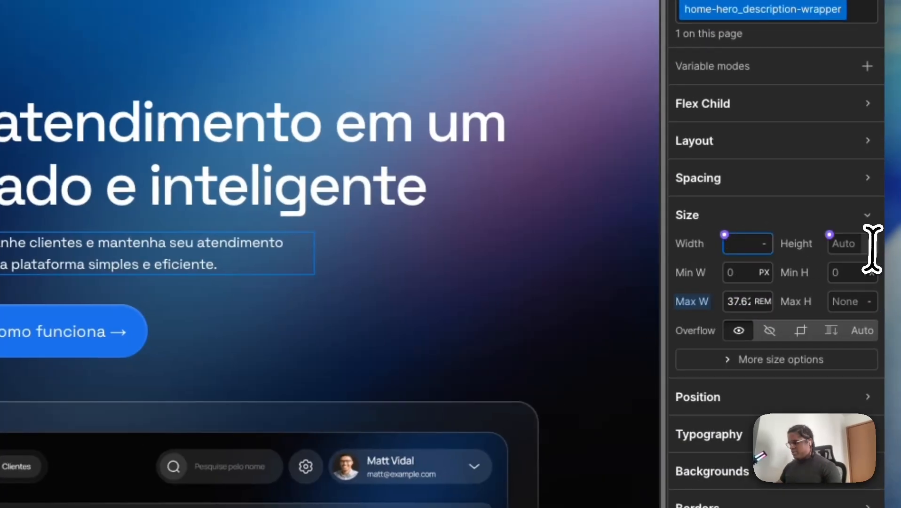
text(1000)
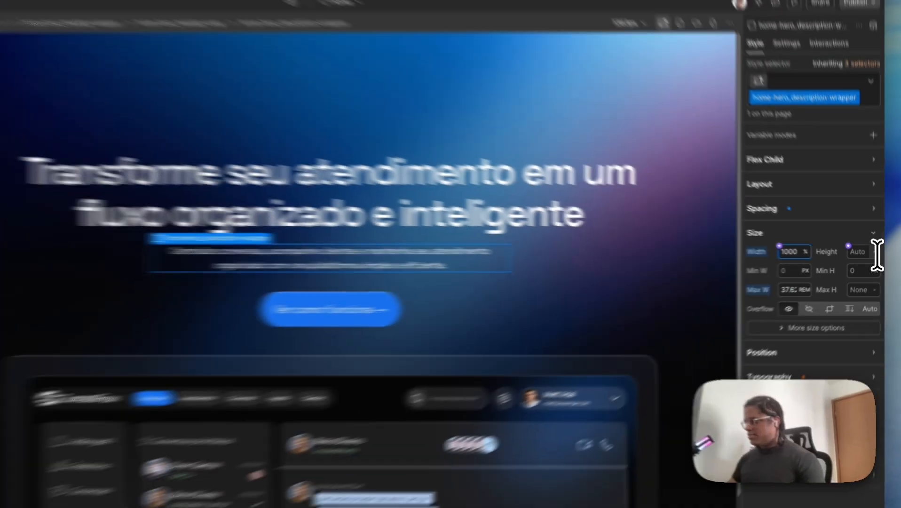
key(BackSpace)
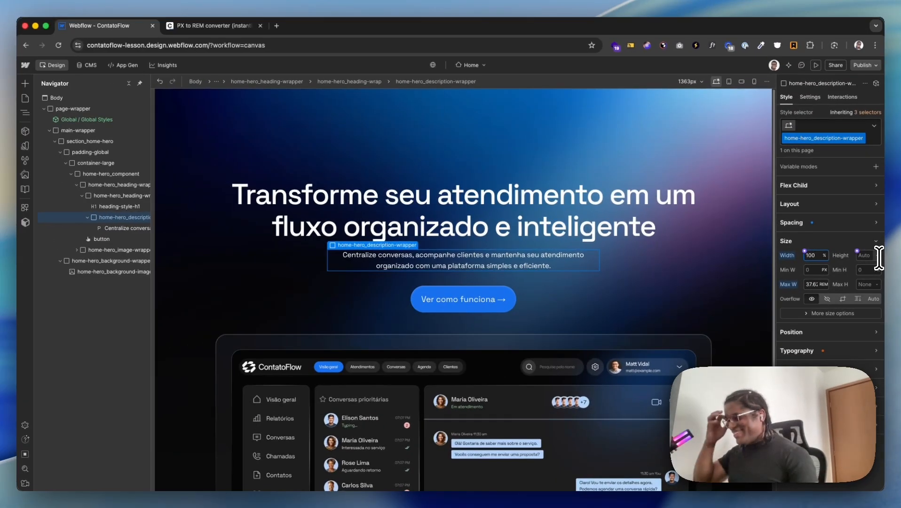
Switch to Figma, detach the Sub Heading's text style to inspect its typography values, and undo the detachment
key(super+Tab)
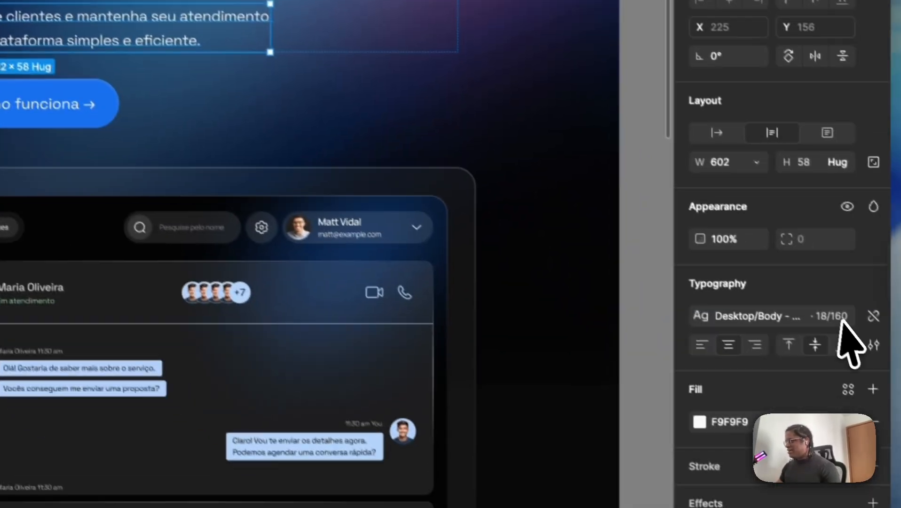
click(868, 311)
key(super+z)
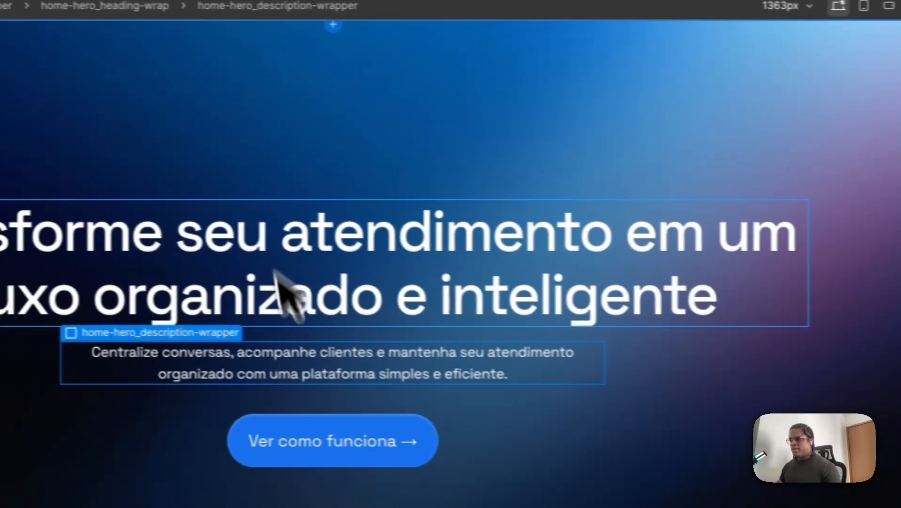
In Webflow, apply the existing text-size-medium class to the hero's description paragraph
click(306, 368)
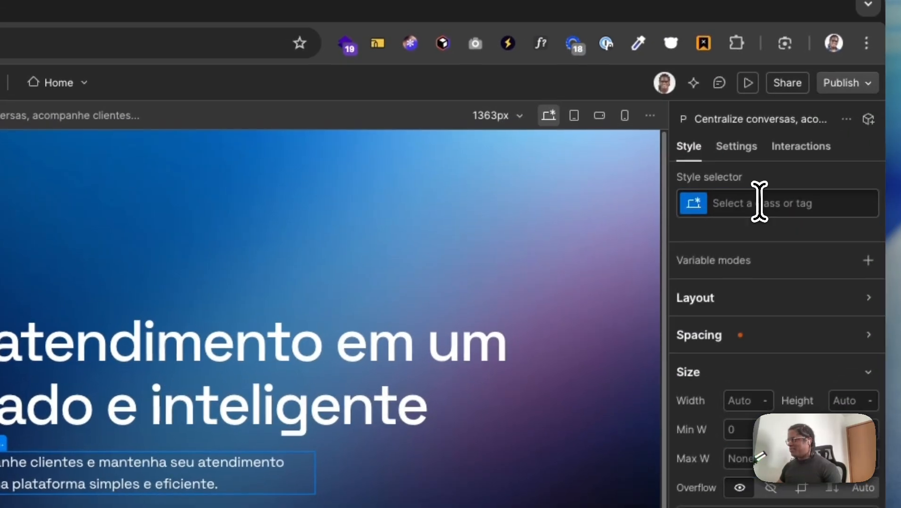
click(852, 129)
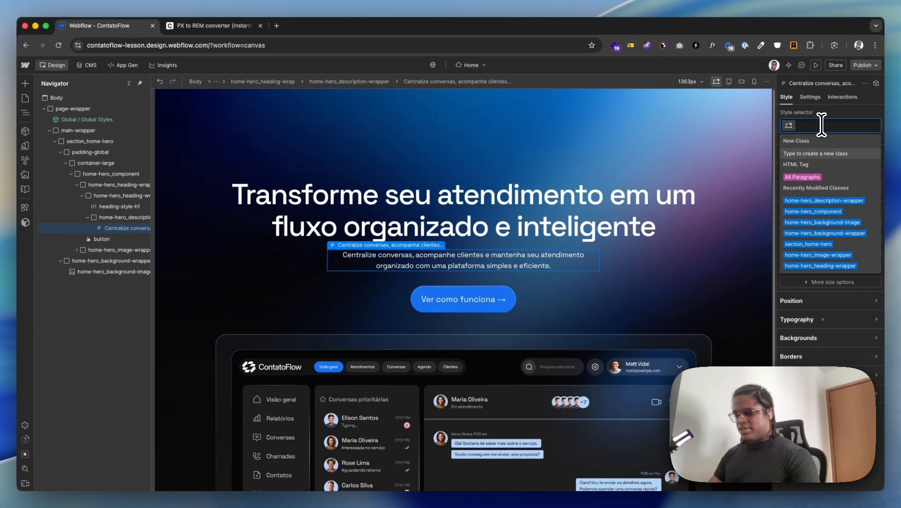
text(text-size)
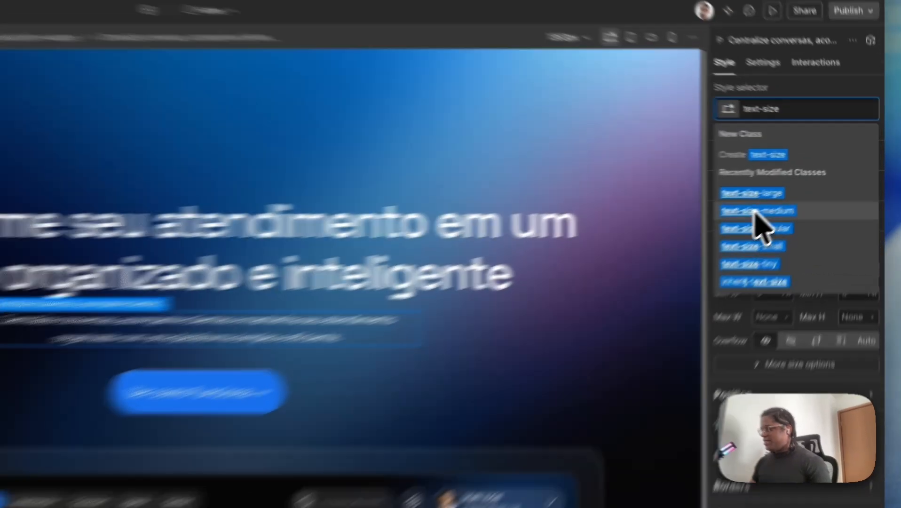
click(800, 188)
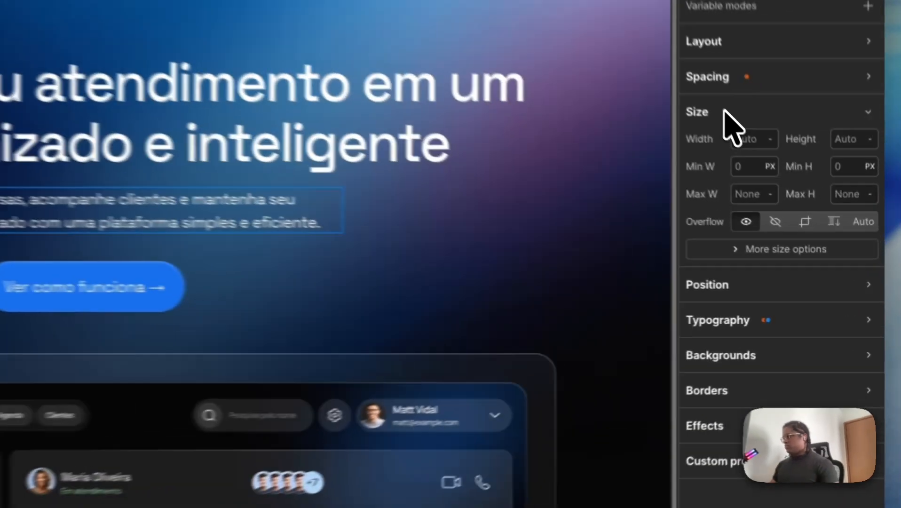
Bind the letter spacing of text-size-medium to the small letter-spacing variable (-0.02em)
click(806, 210)
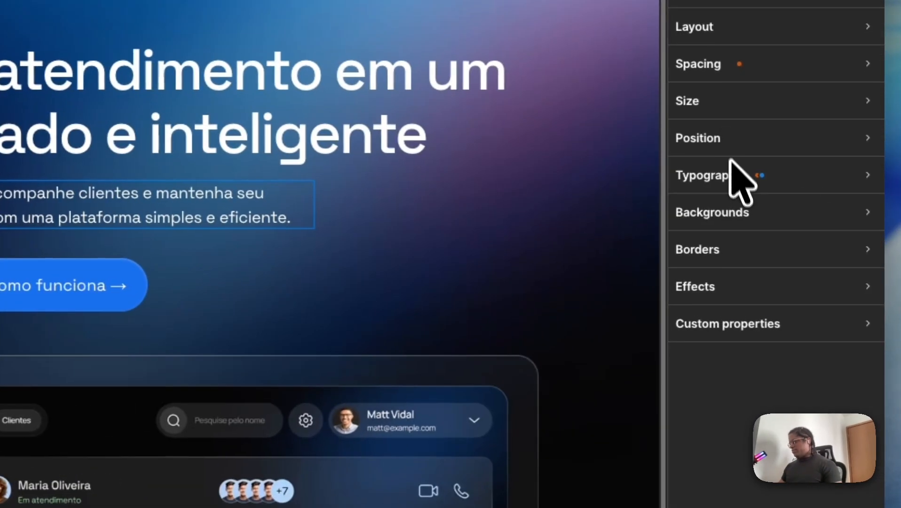
click(813, 320)
click(718, 376)
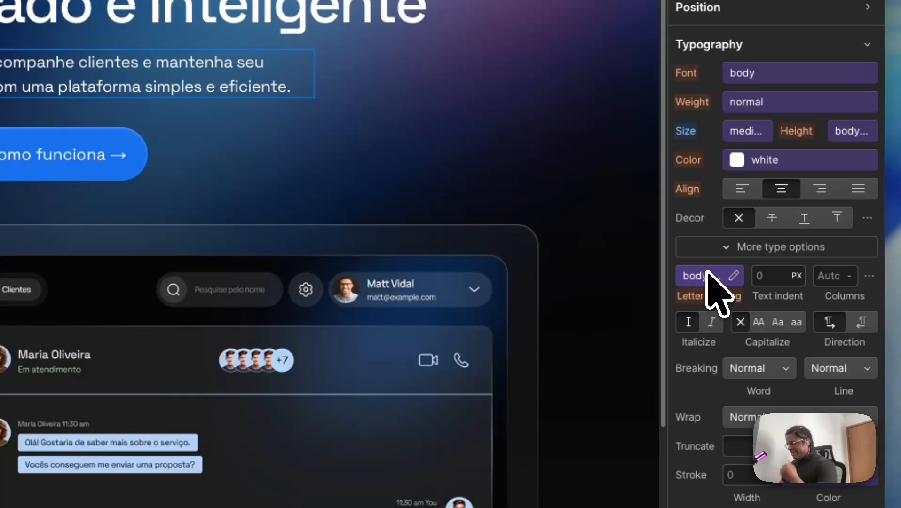
click(708, 275)
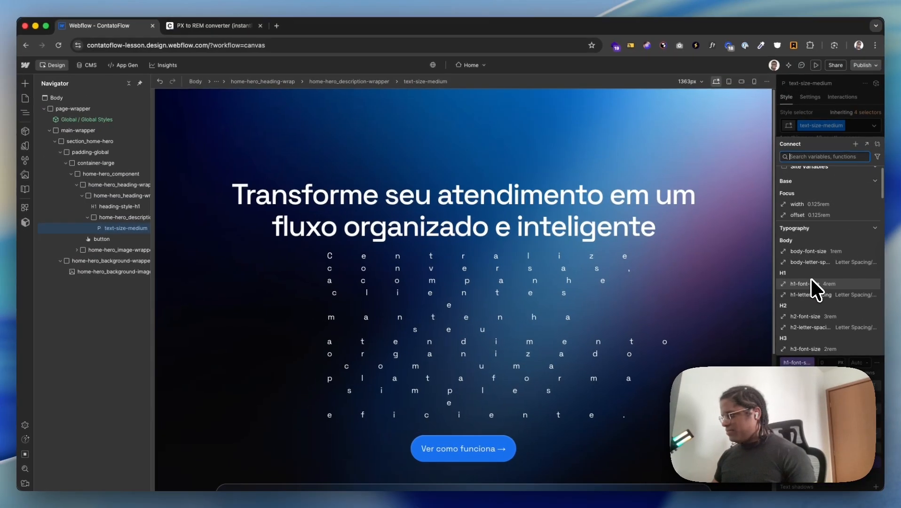
text(letter)
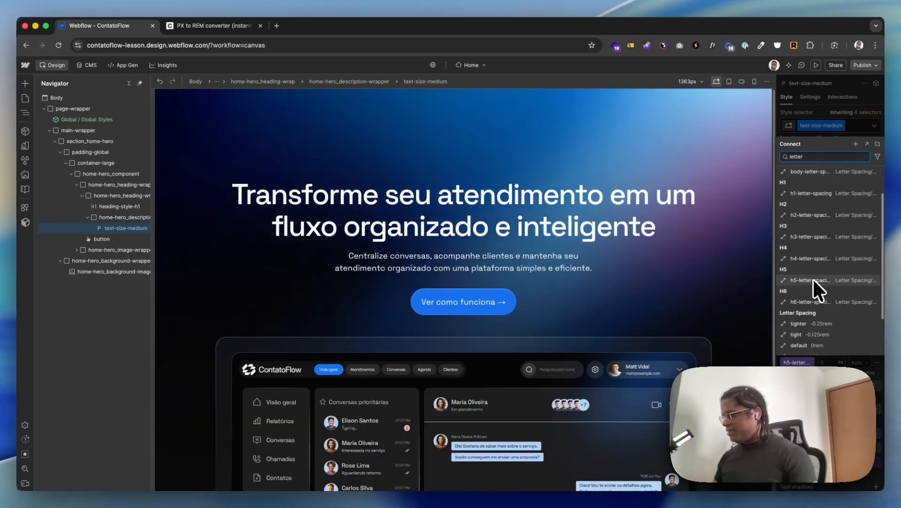
scroll(817, 284, down, 2)
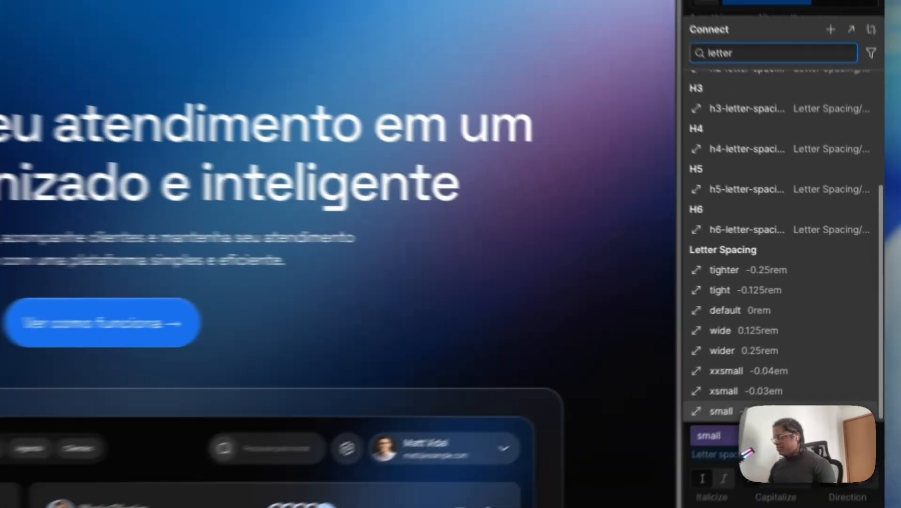
click(823, 348)
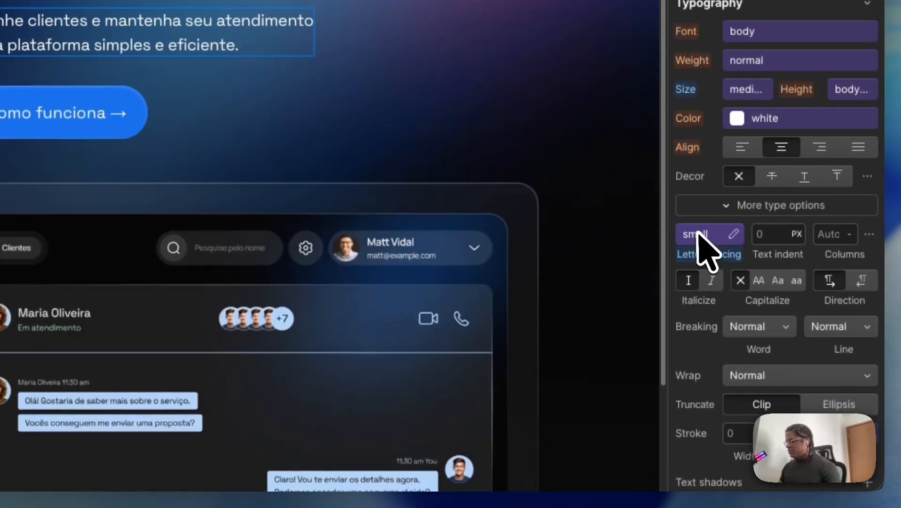
Reset the letter spacing of text-size-medium to its inherited value
click(701, 448)
click(709, 251)
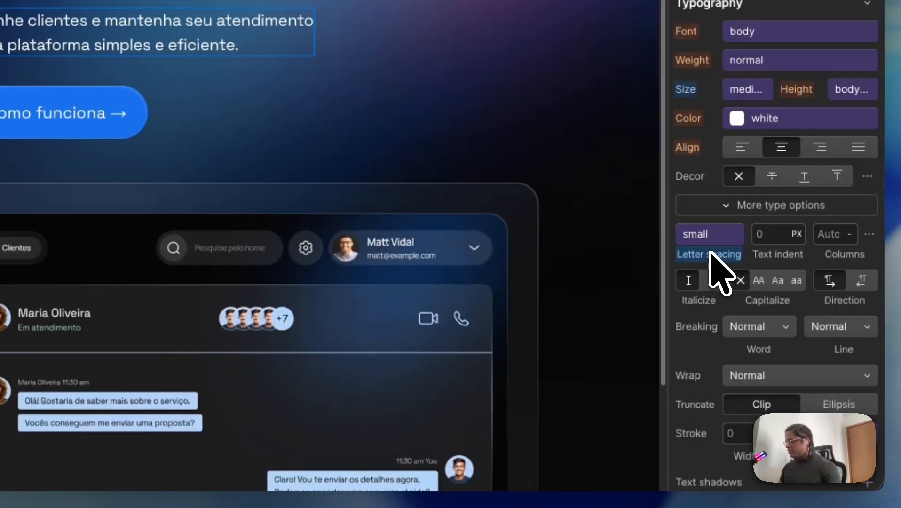
alt+click(720, 254)
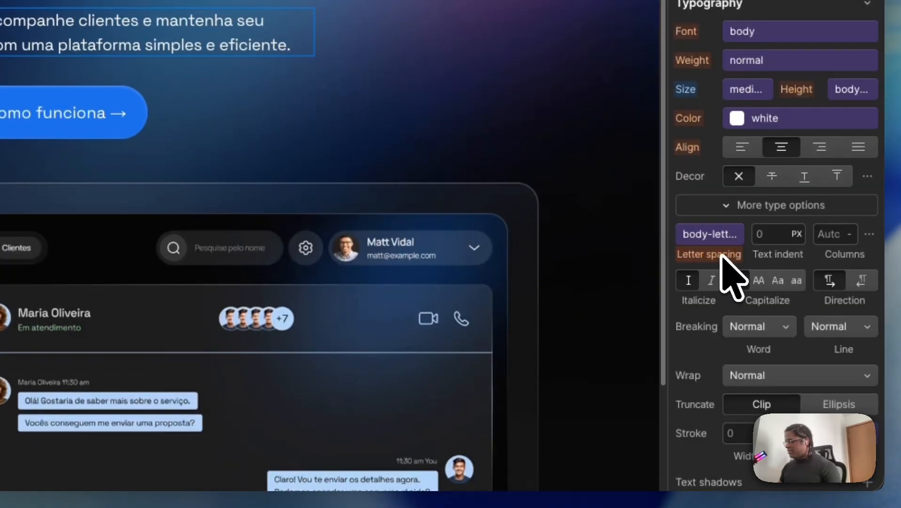
Find the letter spacing variables and link the text-size-medium class's letter spacing to small (-0.02em)
click(705, 235)
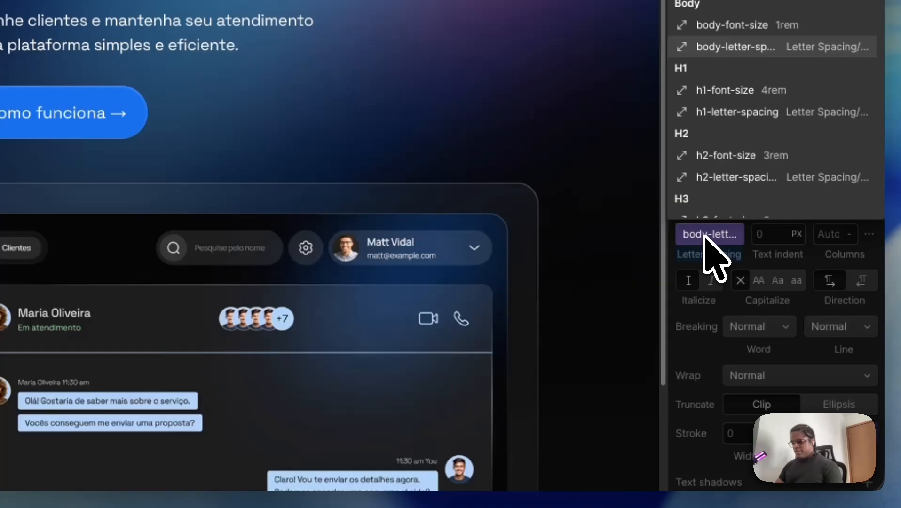
text(letter)
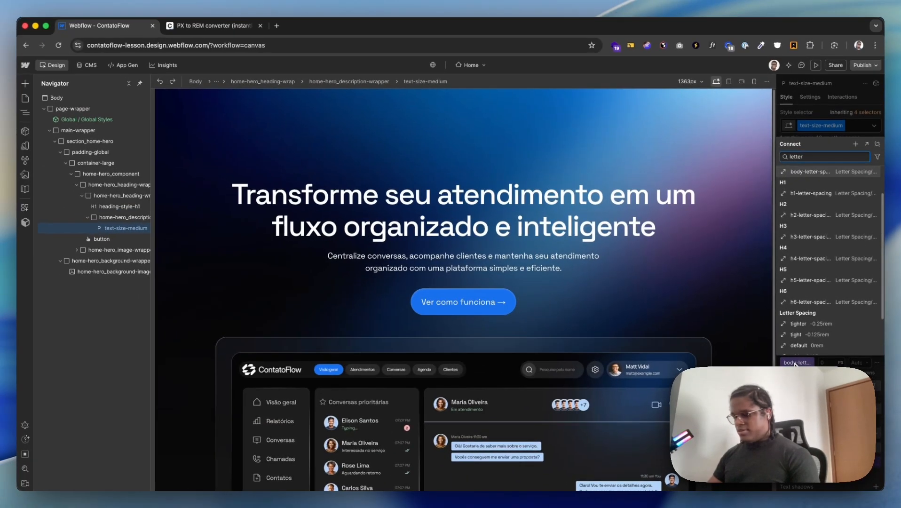
text( spacin)
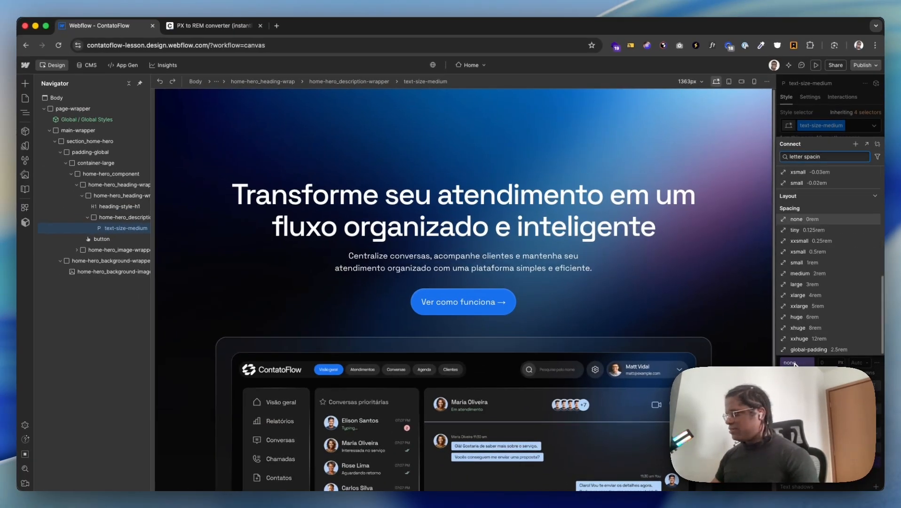
scroll(819, 258, up, 4)
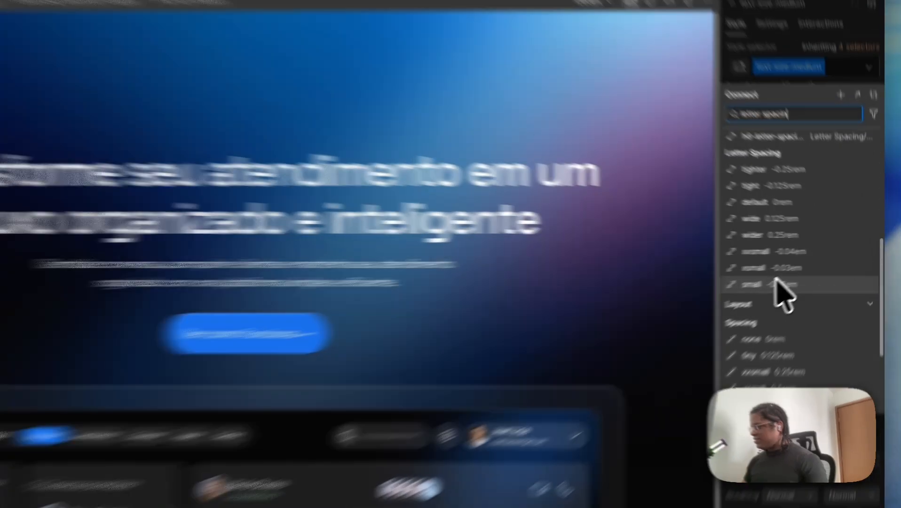
click(799, 269)
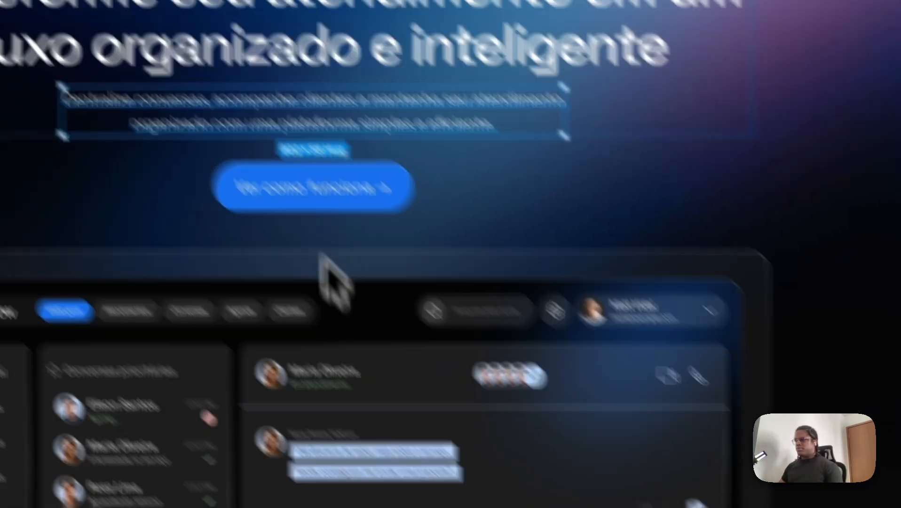
Switch to Figma and inspect the hero button and the description text to compare them with the Webflow build
scroll(334, 121, up, 1)
key(super+Tab)
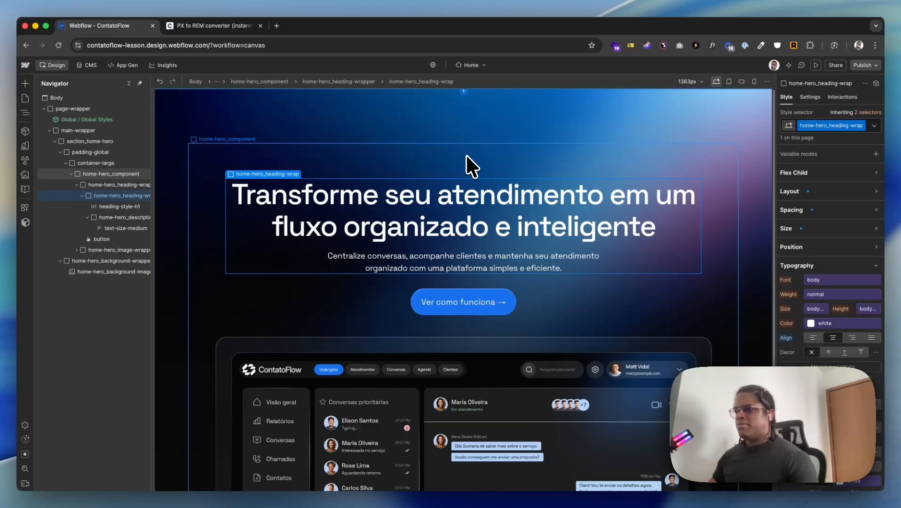
key(super+Tab)
scroll(458, 191, down, 1)
click(473, 192)
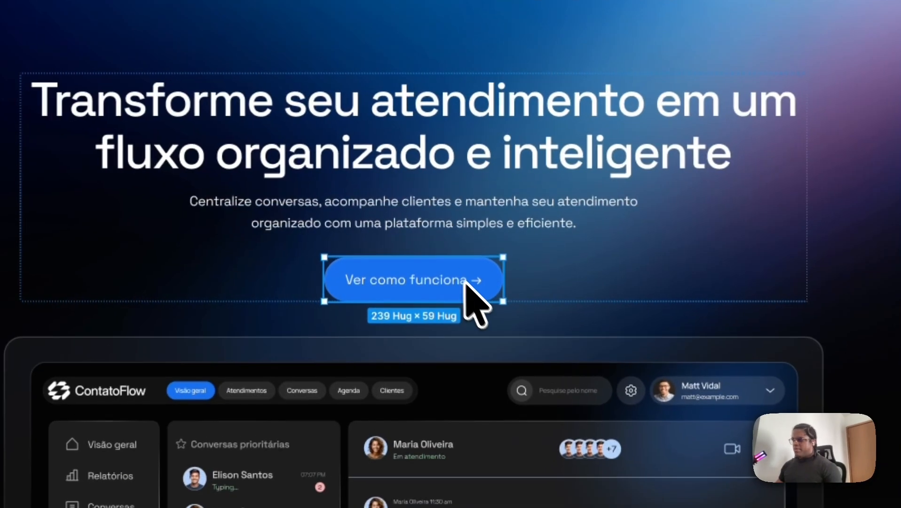
scroll(424, 238, down, 2)
scroll(431, 231, up, 4)
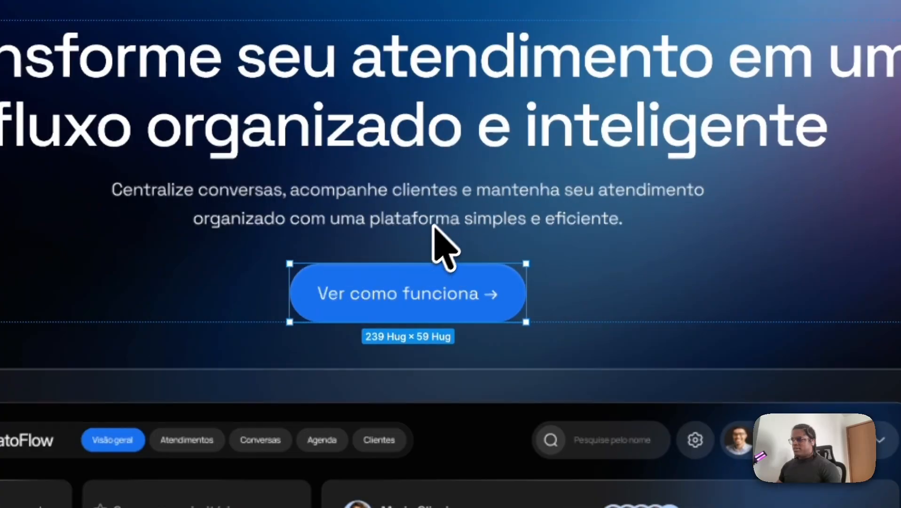
click(438, 226)
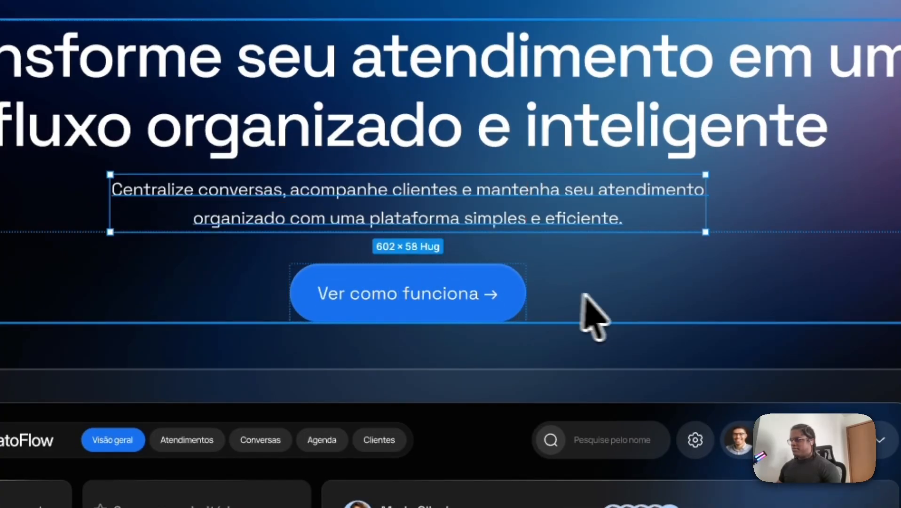
click(606, 297)
Return to Webflow, review the hero section, select home-hero_component, and briefly preview the page before exiting the preview
key(super+Tab)
scroll(312, 271, down, 2)
scroll(325, 269, up, 2)
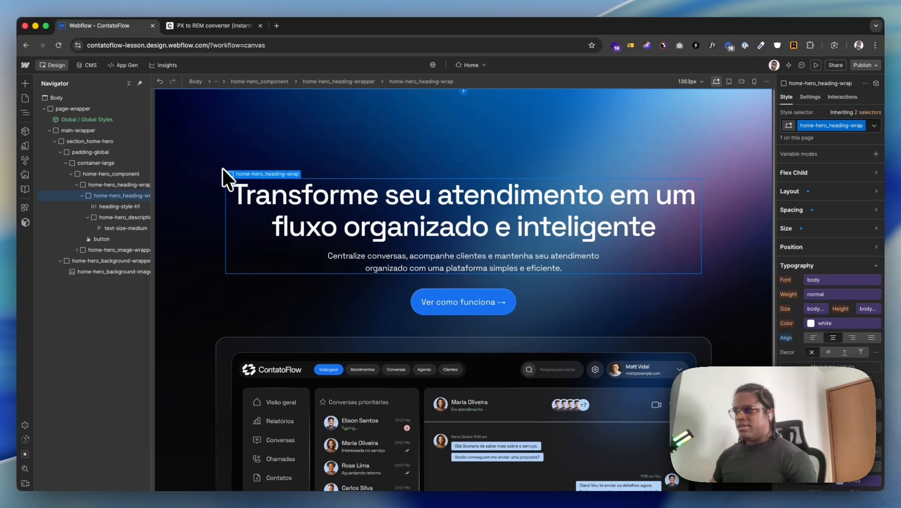
scroll(325, 169, down, 2)
scroll(334, 160, up, 2)
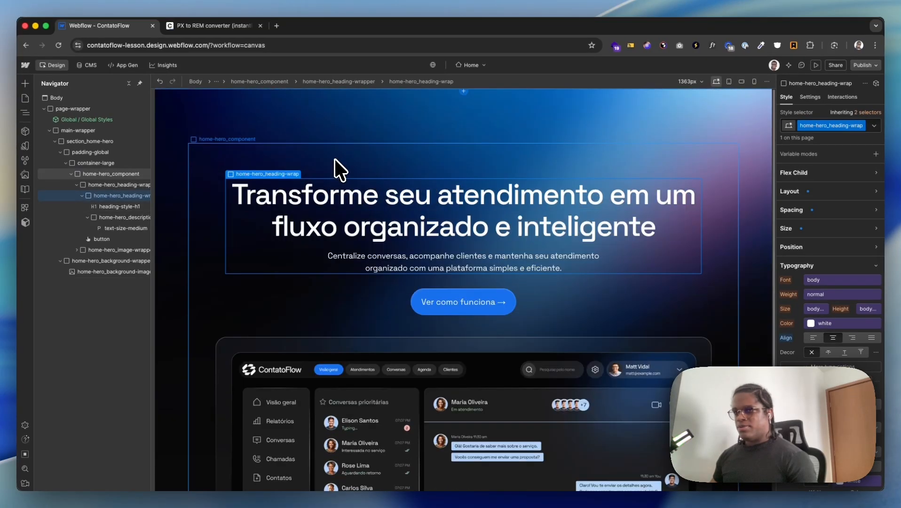
scroll(336, 163, down, 2)
scroll(348, 164, up, 2)
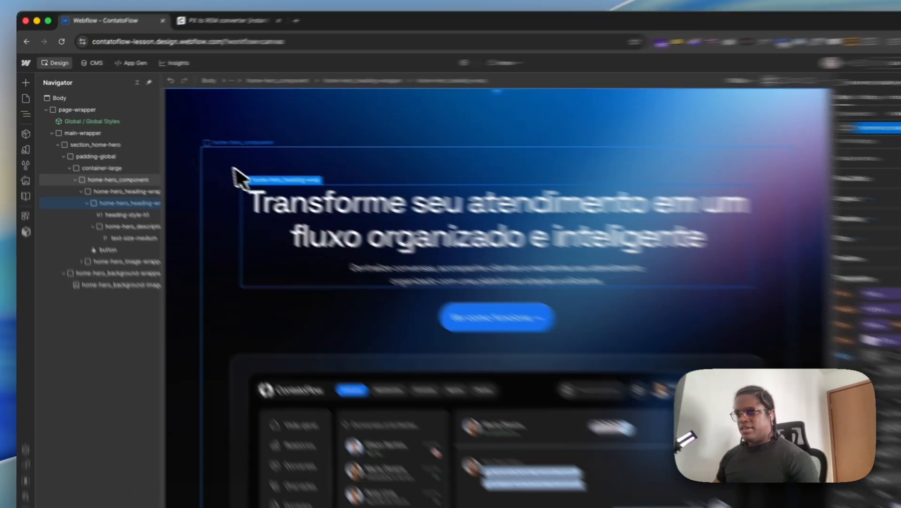
click(201, 163)
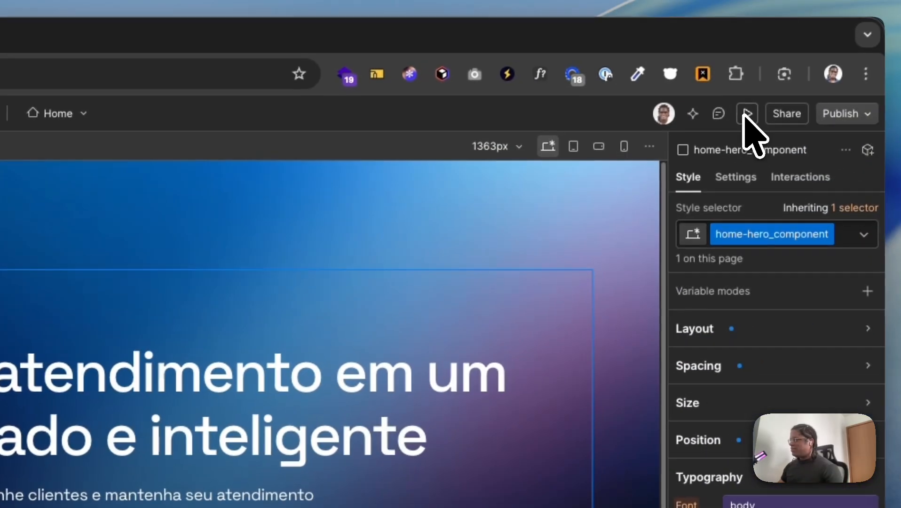
click(748, 114)
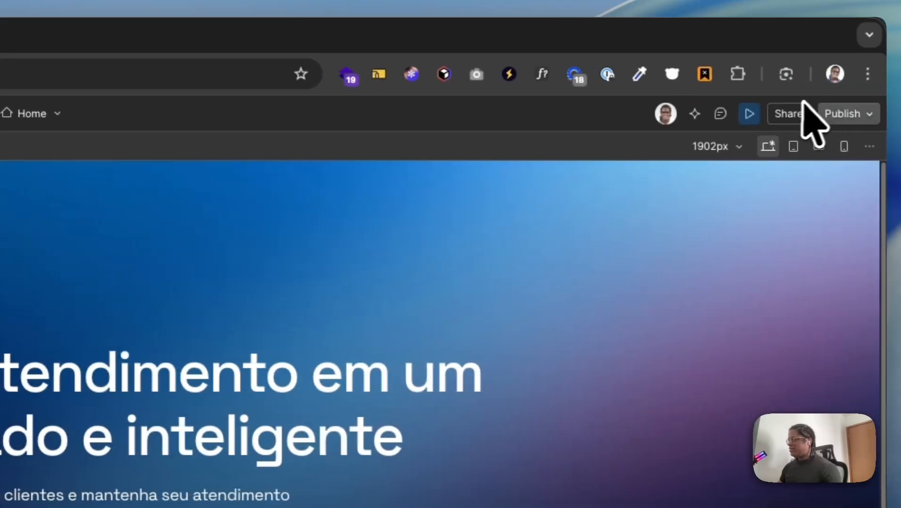
click(748, 114)
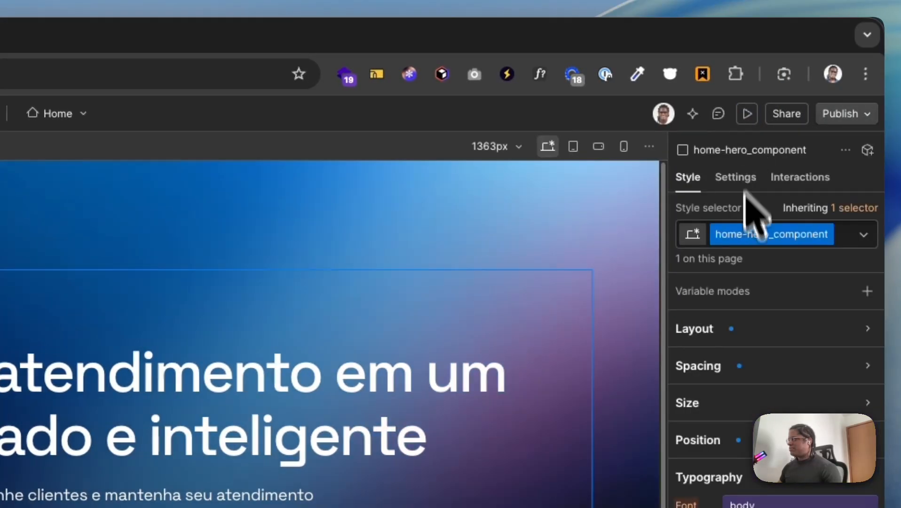
Publish the site to the staging domain contatoflow-lesson.webflow.io and open the published page
click(842, 115)
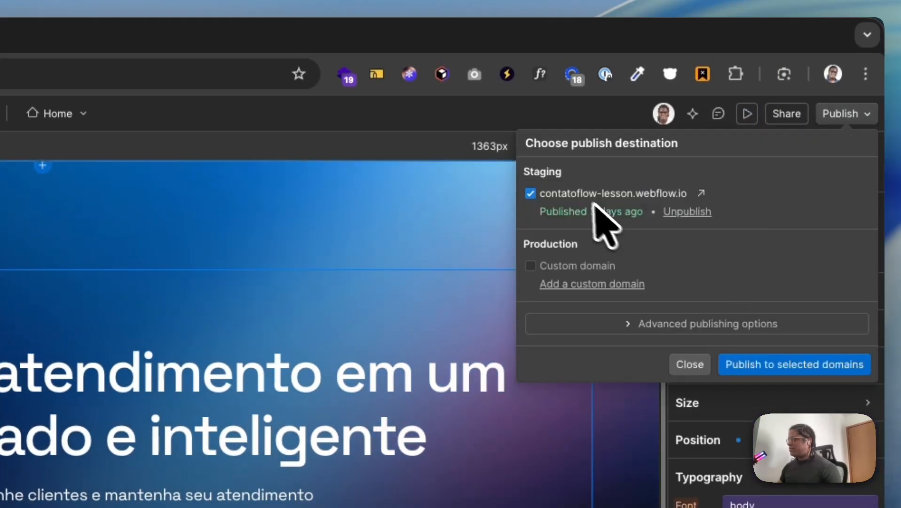
click(779, 365)
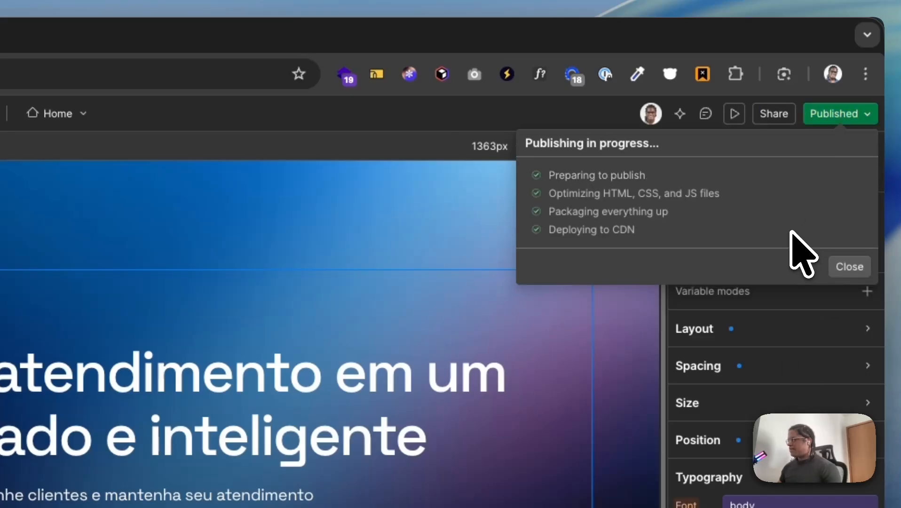
click(702, 193)
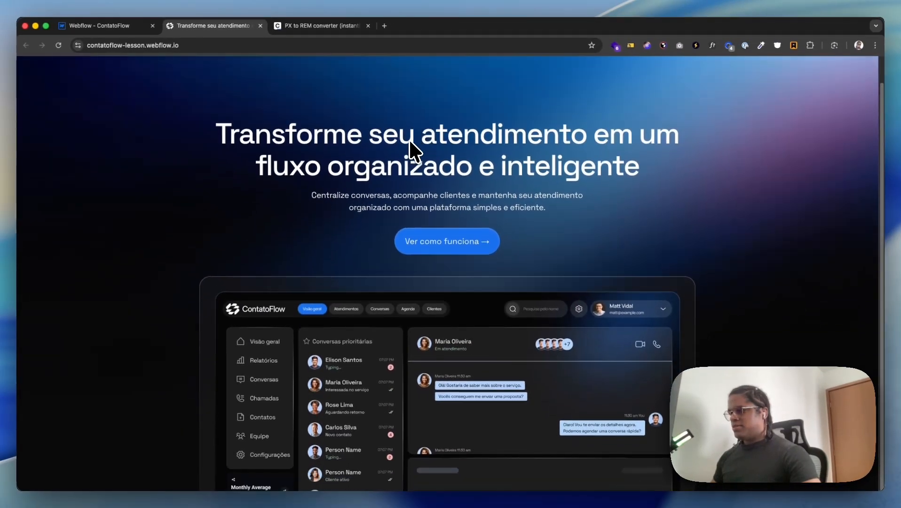
Compare the published page's hero heading, description, button and dashboard image with the Figma prototype
scroll(410, 150, up, 2)
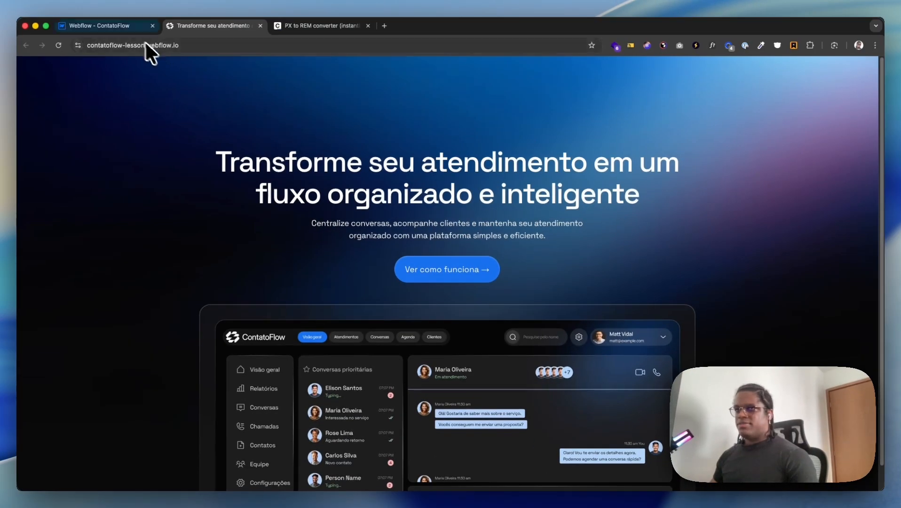
key(super+Tab)
key(super+Tab)
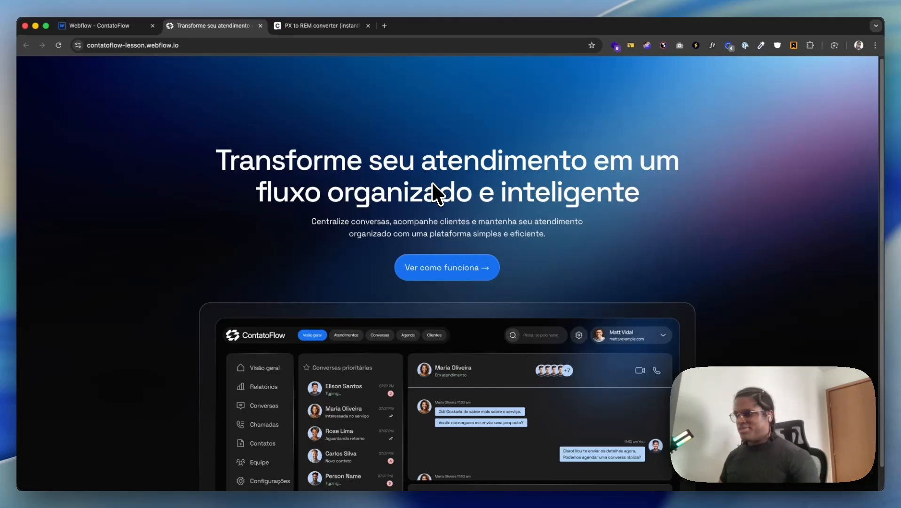
scroll(489, 184, down, 1)
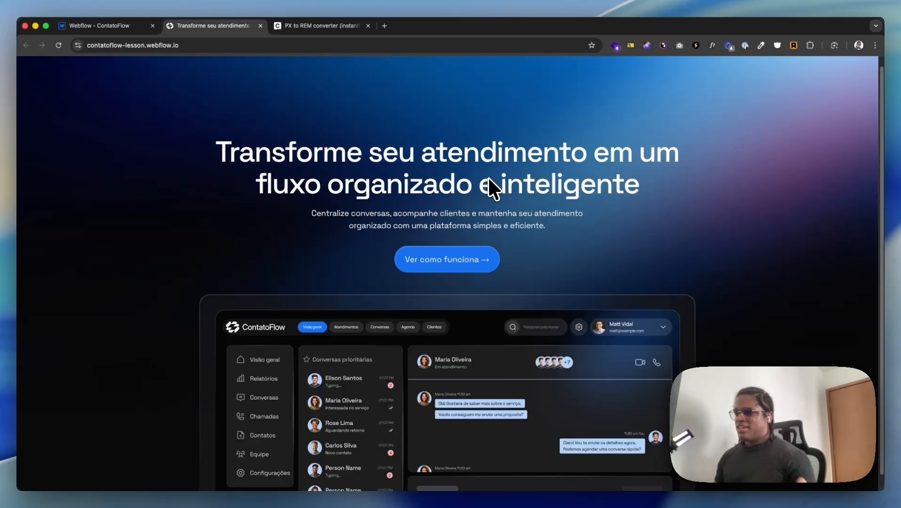
scroll(499, 183, down, 1)
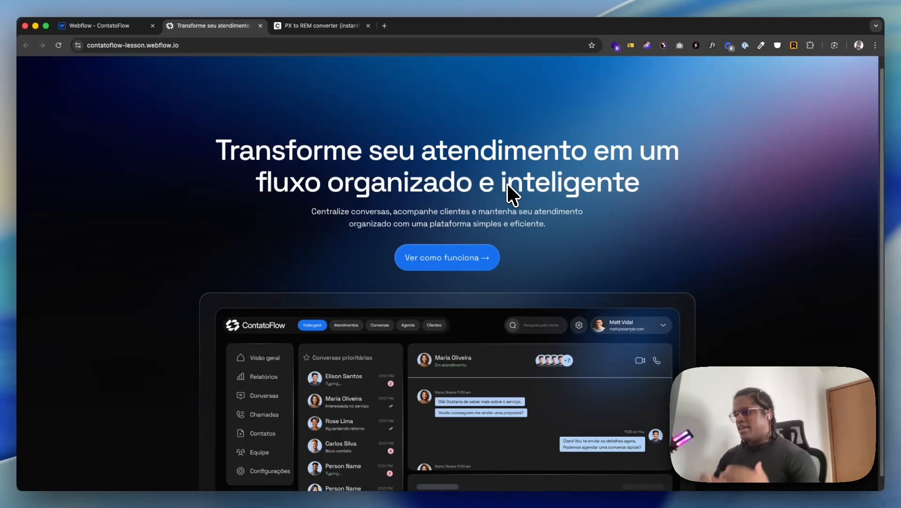
scroll(585, 198, down, 2)
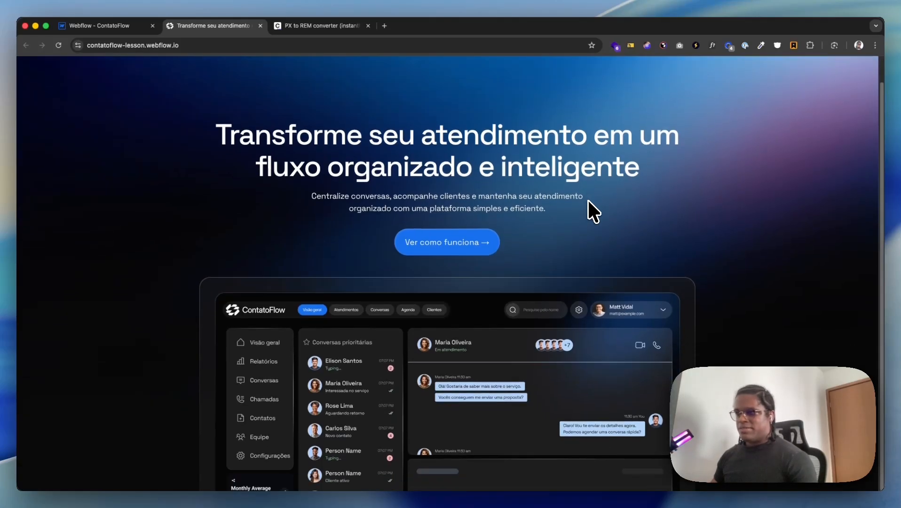
scroll(589, 200, up, 3)
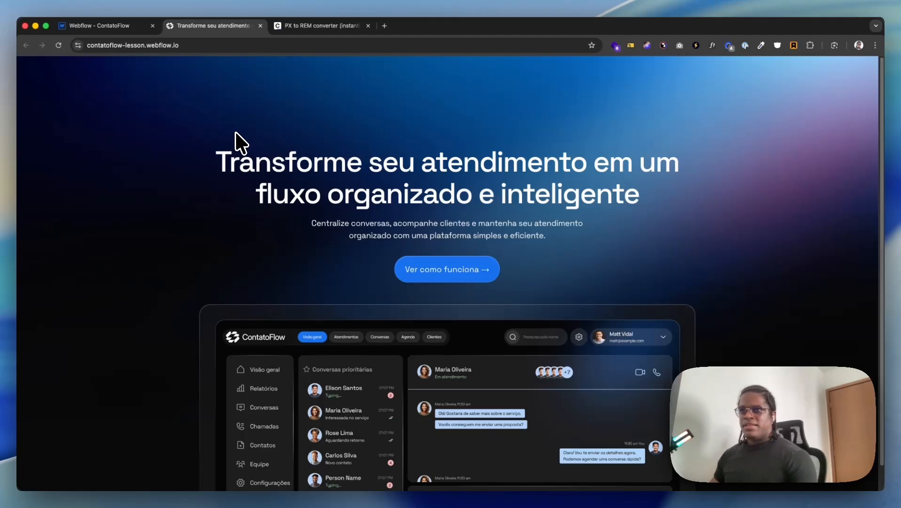
key(super+Tab)
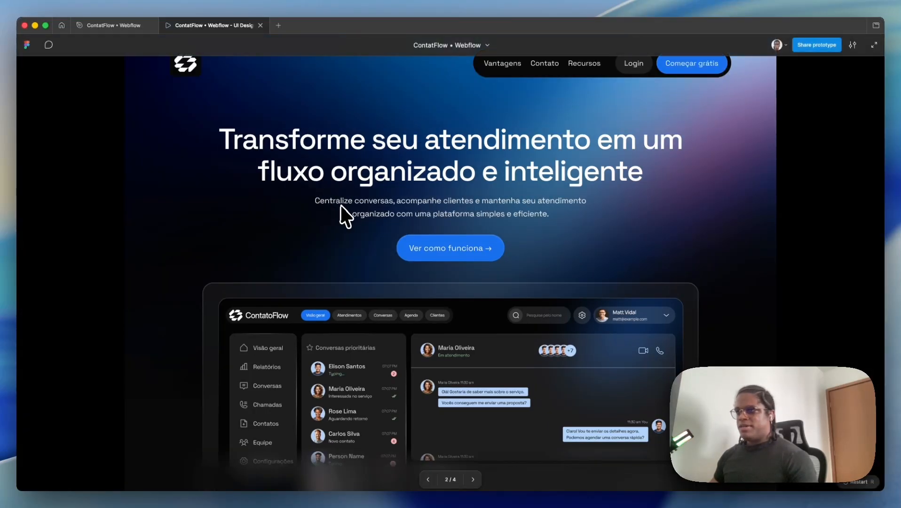
key(super+Tab)
key(super+Tab)
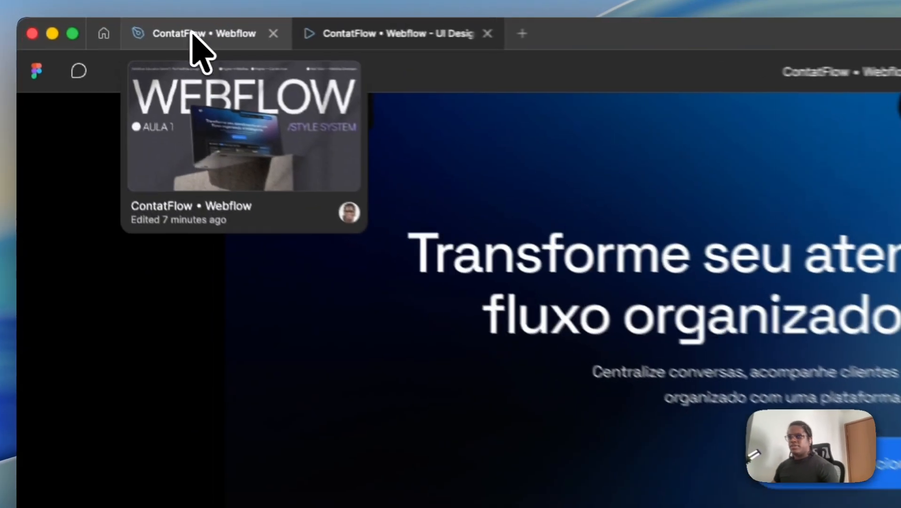
In the Figma design file, select the Main container below the hero and examine the remaining home_desktop sections down to the footer
click(107, 26)
scroll(526, 313, down, 5)
scroll(526, 312, down, 7)
scroll(526, 312, up, 5)
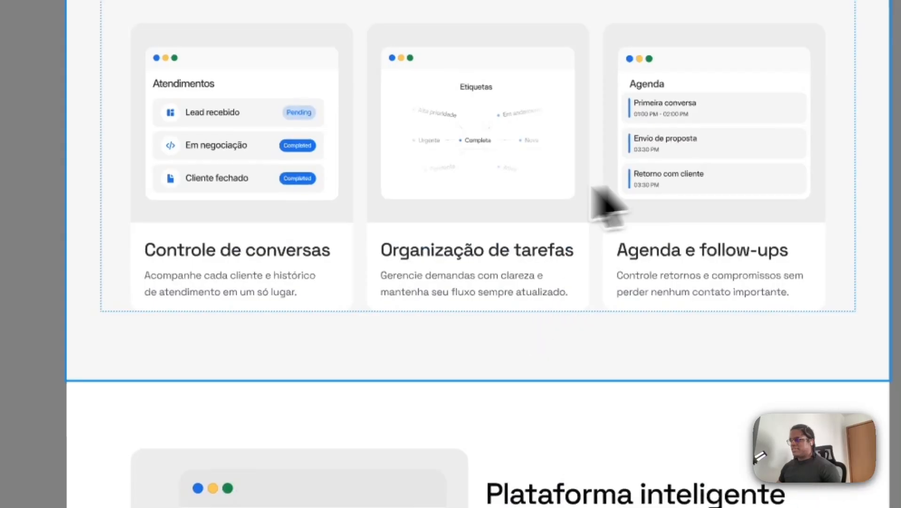
scroll(362, 273, down, 3)
click(378, 300)
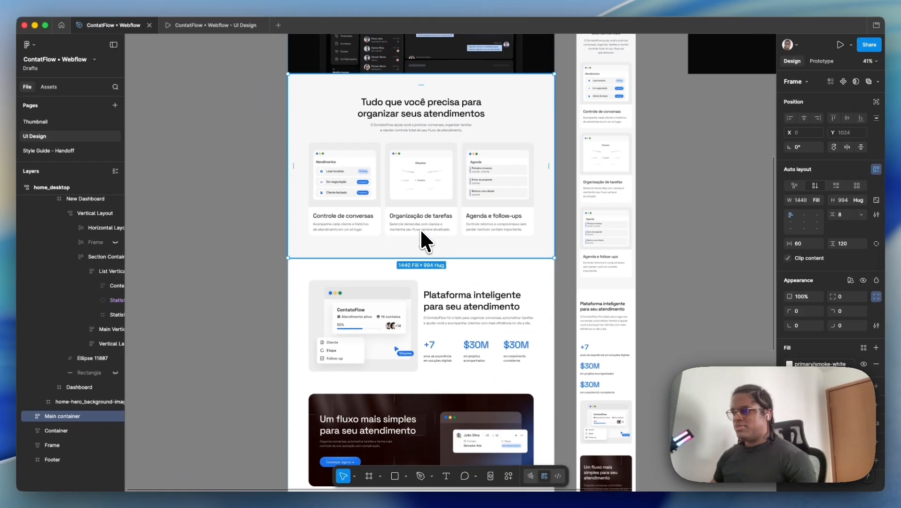
scroll(405, 226, down, 3)
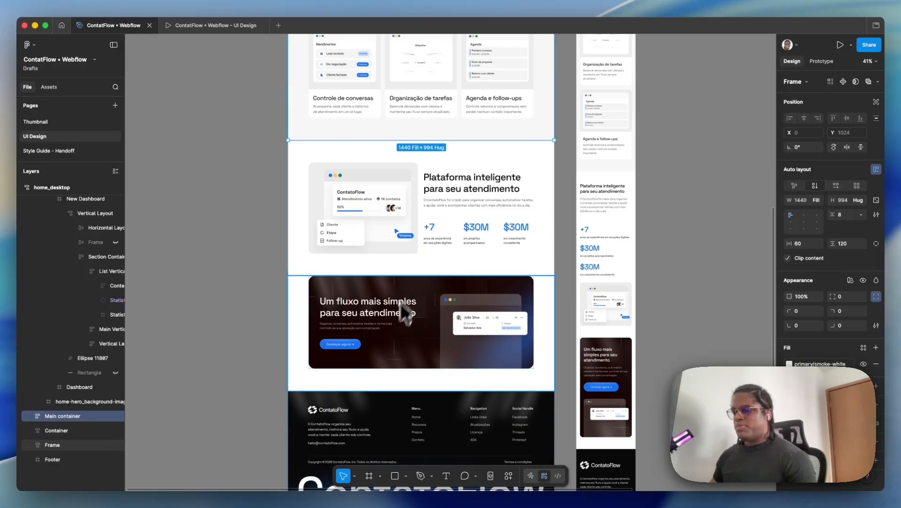
scroll(371, 414, down, 2)
scroll(375, 430, up, 10)
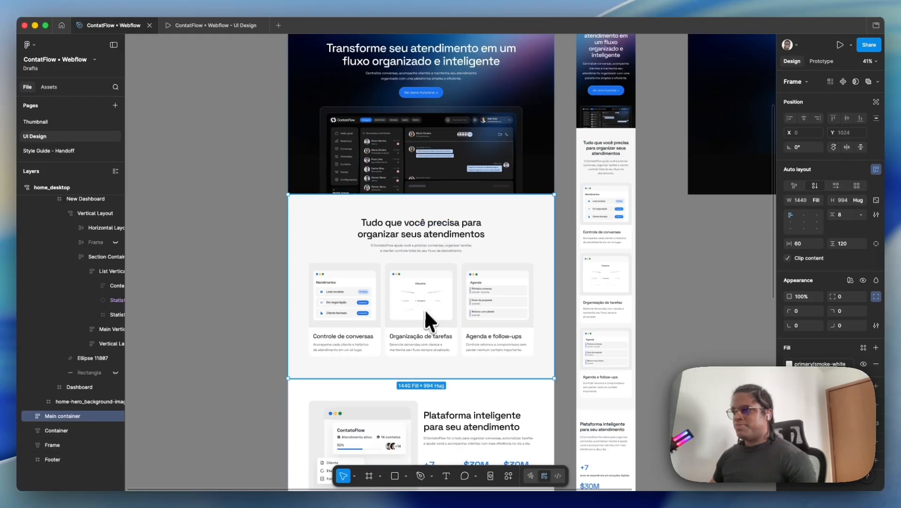